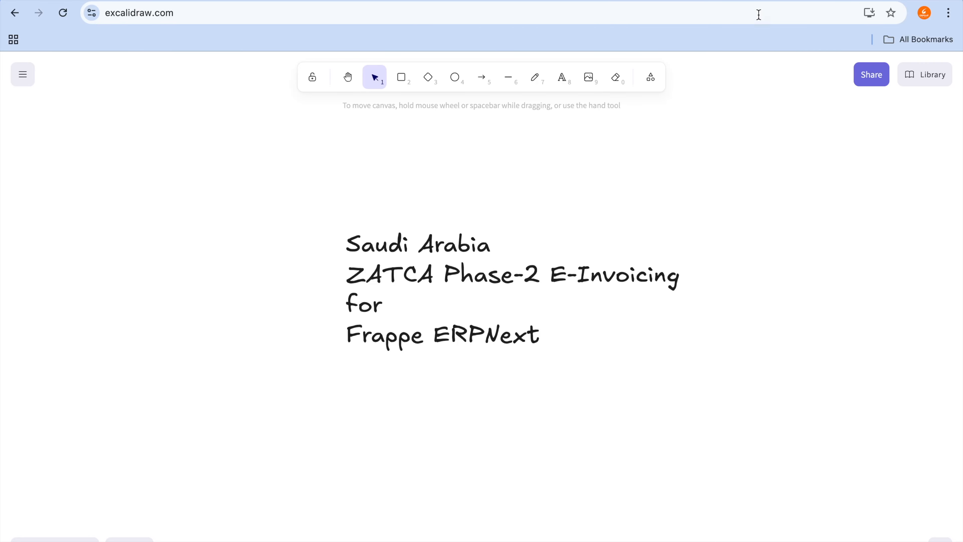
# Step: Switch to the ERPGulf zatca_erpgulf repository page on GitHub and look over its contents
pyautogui.click(786, 0)
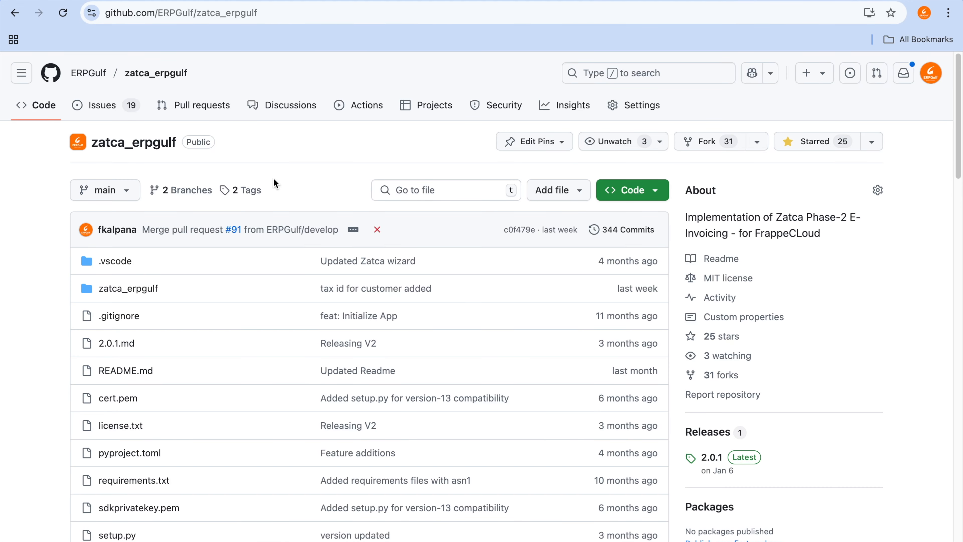
pyautogui.hotkey('ctrl', 'a')
pyautogui.moveTo(135, 109)
pyautogui.mouseDown()
pyautogui.moveTo(163, 175)
pyautogui.moveTo(124, 116)
pyautogui.mouseUp()
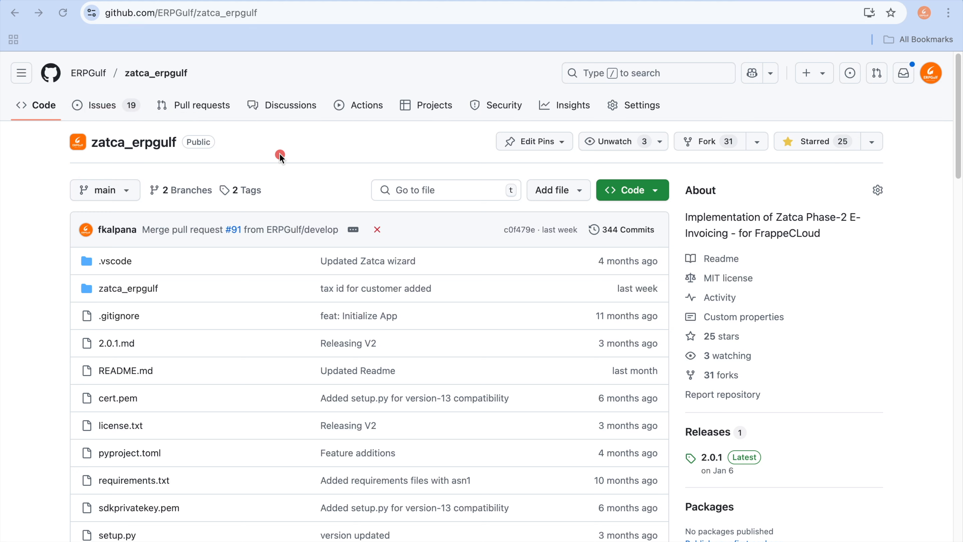
pyautogui.hotkey('ctrl', 'a')
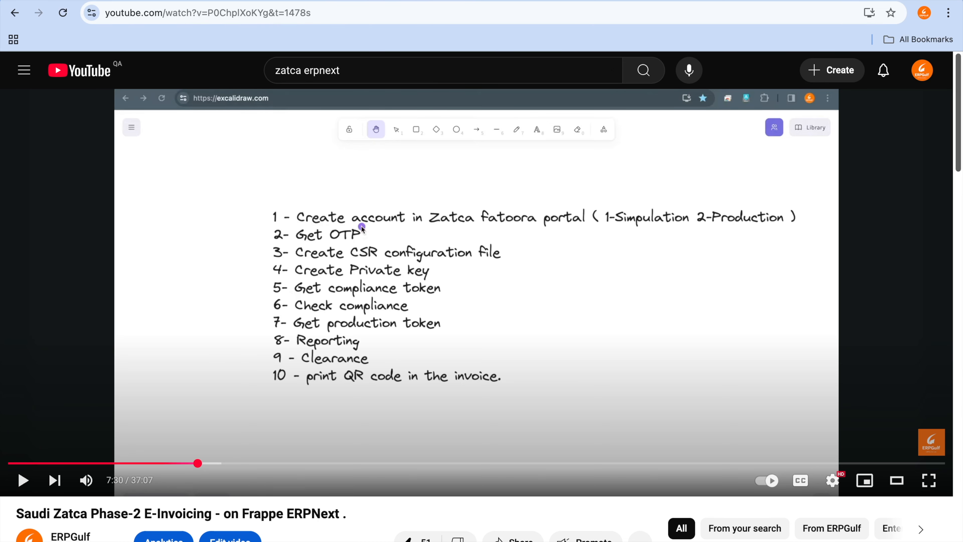
# Step: Open docs.claudion.com in a new browser tab and browse the articles under Zatca Phase-2 Error Messages
pyautogui.hotkey('ctrl', 't')
pyautogui.write('docs')
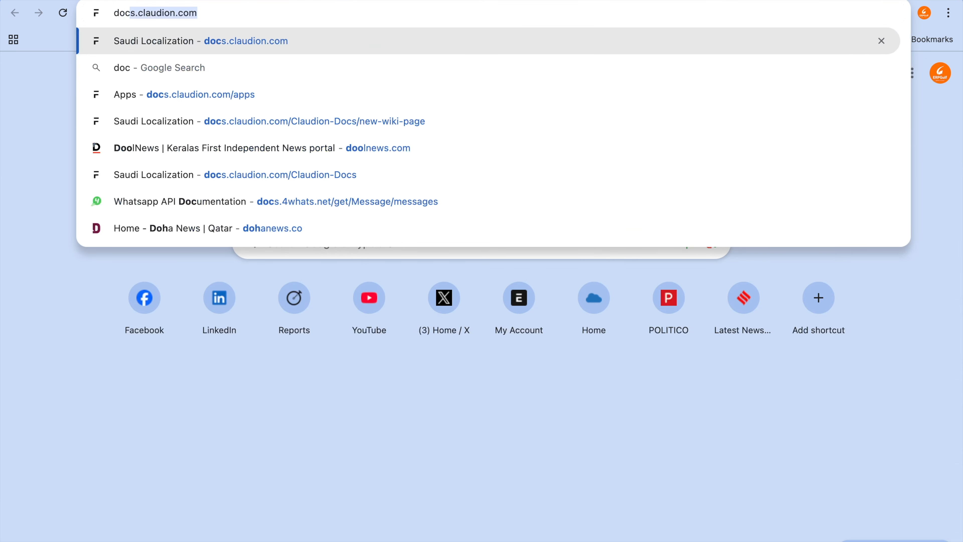
pyautogui.press('Return')
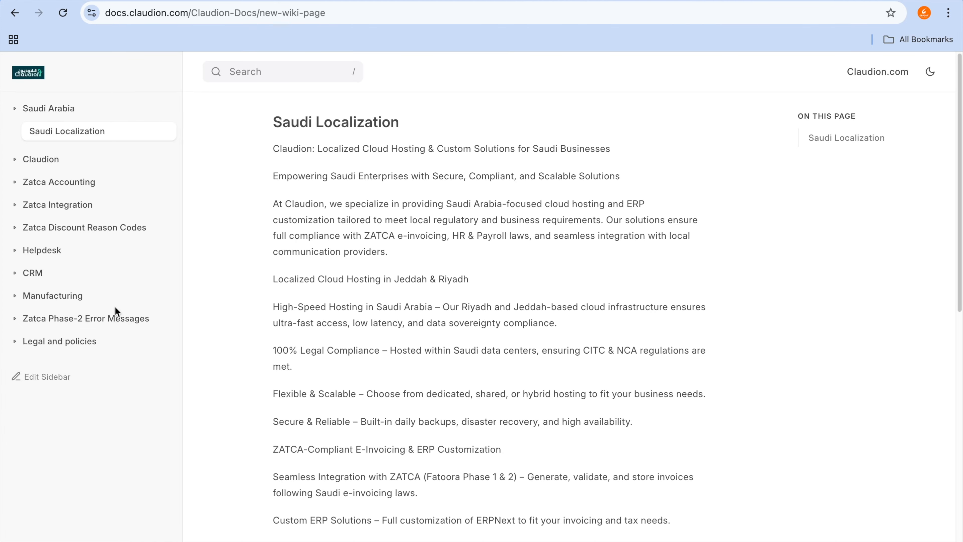
pyautogui.click(117, 320)
pyautogui.scroll(-9, 118, 383)
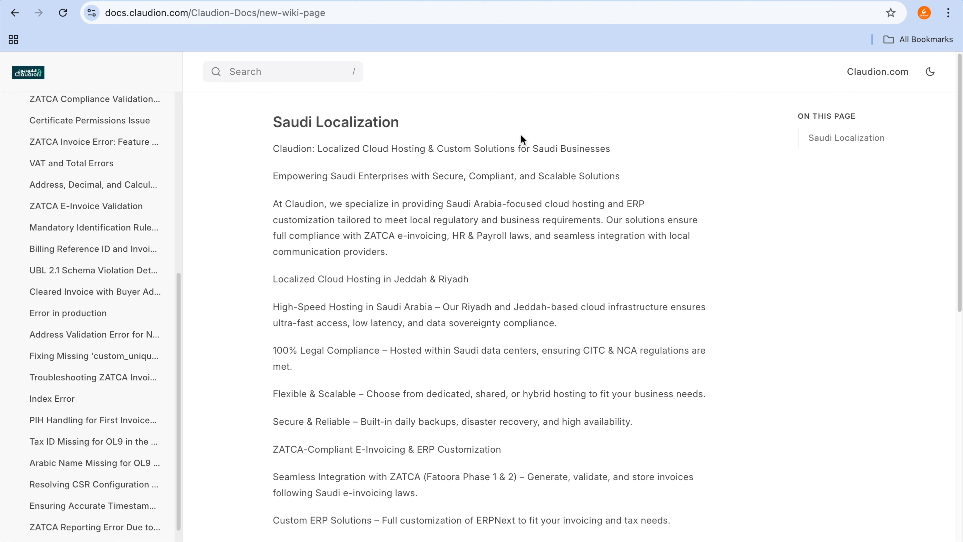
# Step: Switch to the browser window showing saudi.claudion.com and open its Build Your Server page
pyautogui.press('super+Tab')
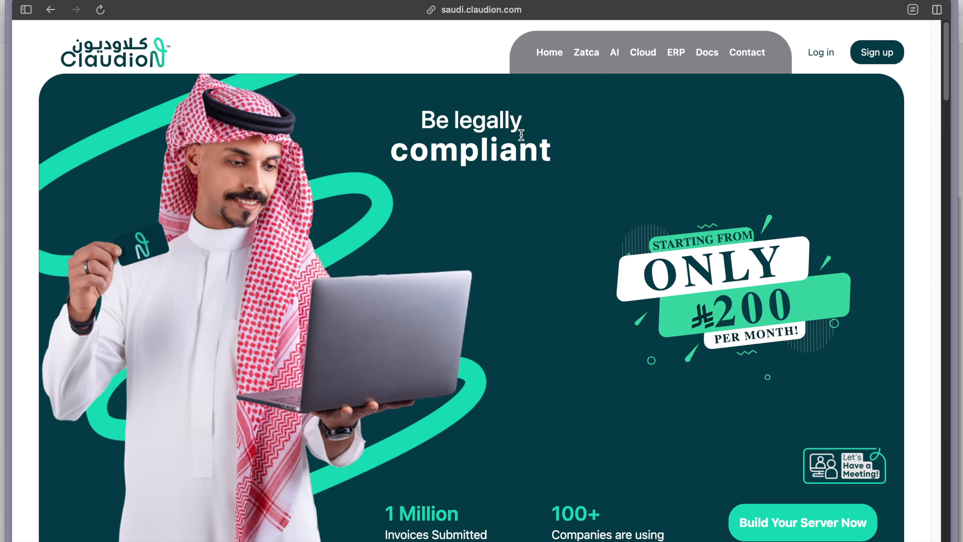
pyautogui.scroll(-2, 512, 188)
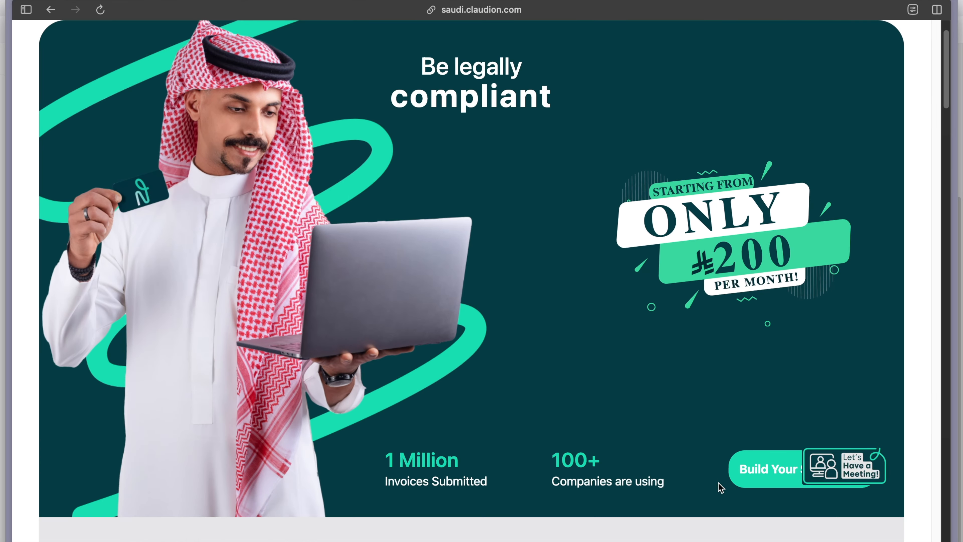
pyautogui.click(761, 479)
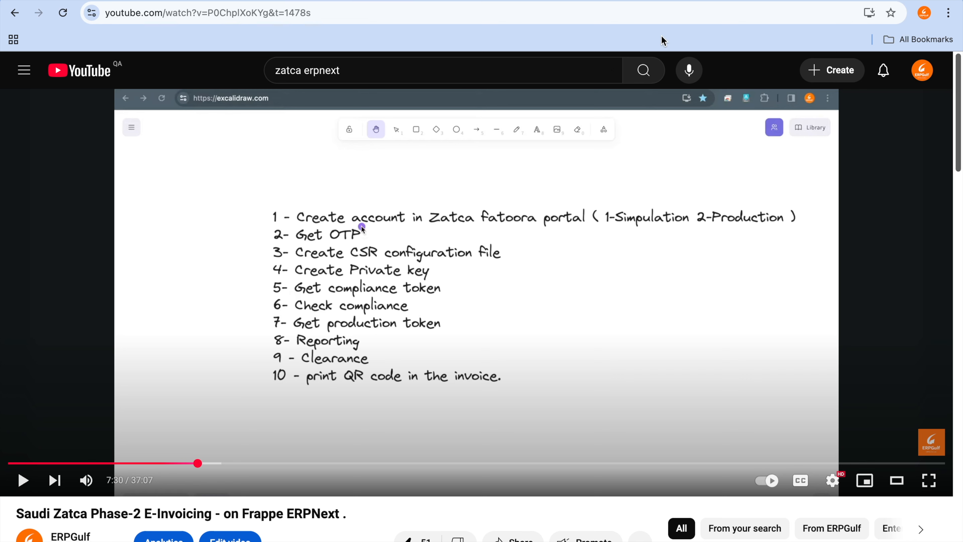
# Step: Return to the Claudion window, reload the site's home page from its address, and open the server-building form again
pyautogui.click(684, 0)
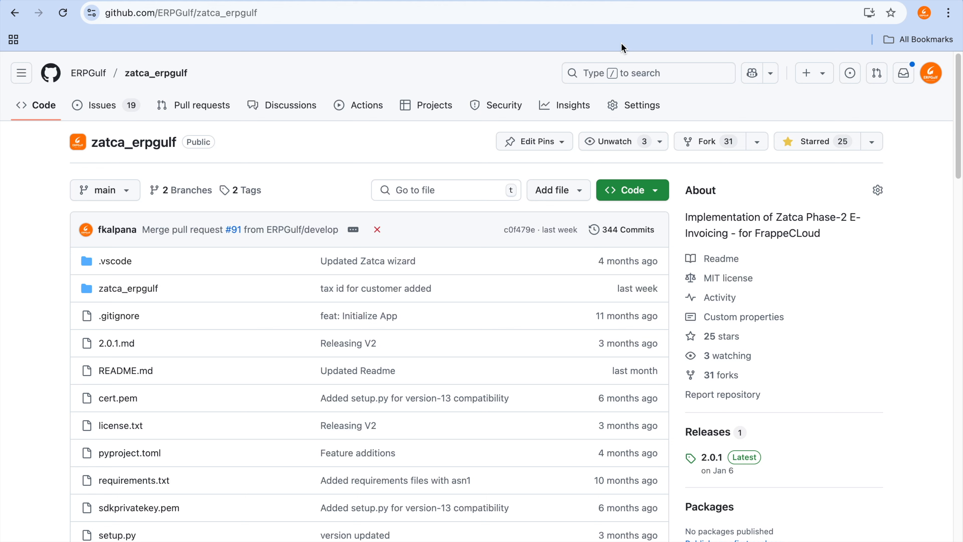
pyautogui.hotkey('ctrl', 'Left')
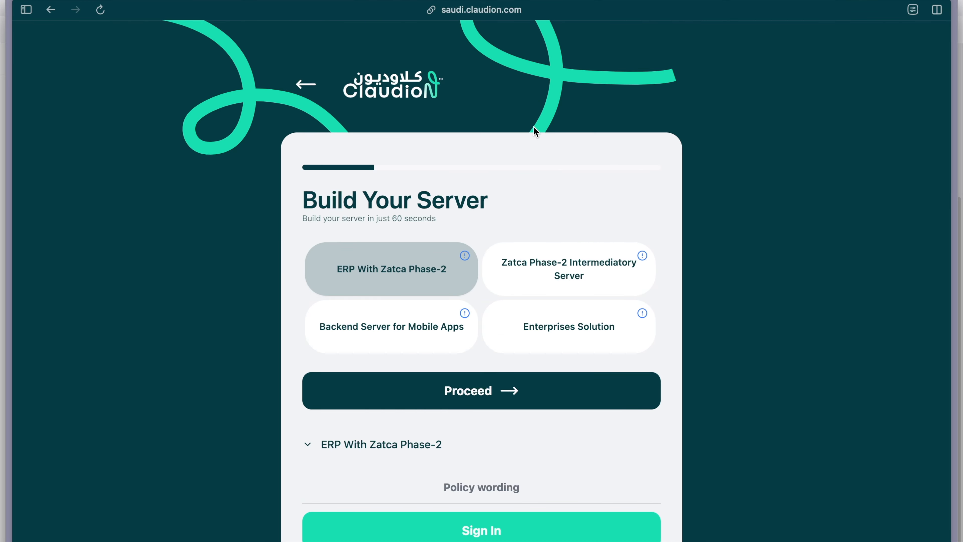
pyautogui.click(517, 10)
pyautogui.write('cla')
pyautogui.press('Return')
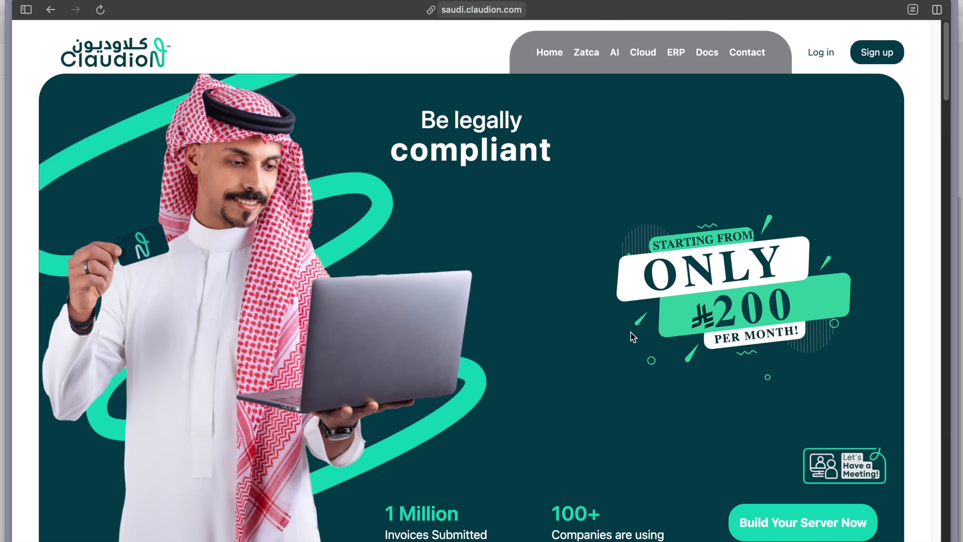
pyautogui.click(799, 516)
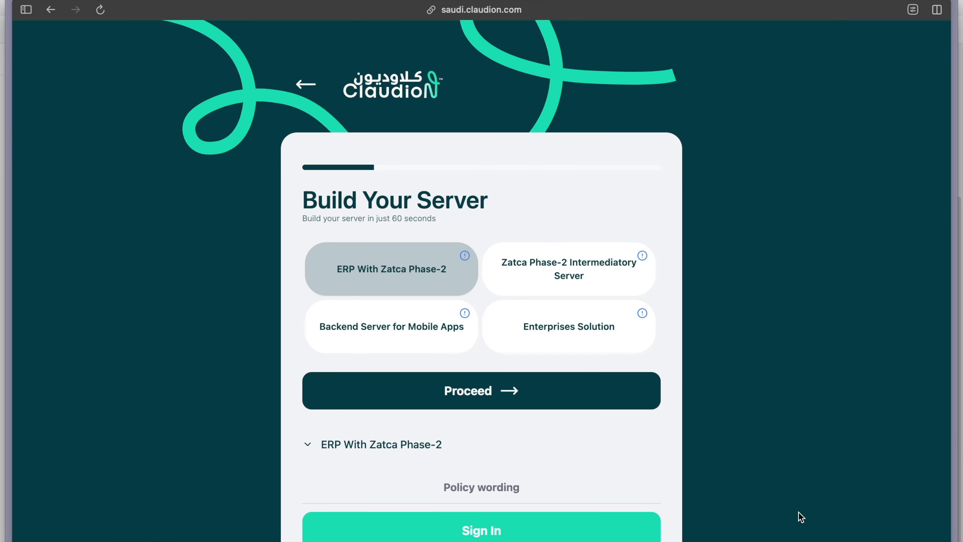
# Step: Return to the Excalidraw canvas and add the company's support e-mail address below the Frappe ERPNext title, separated by a blank line
pyautogui.hotkey('ctrl', 'Right')
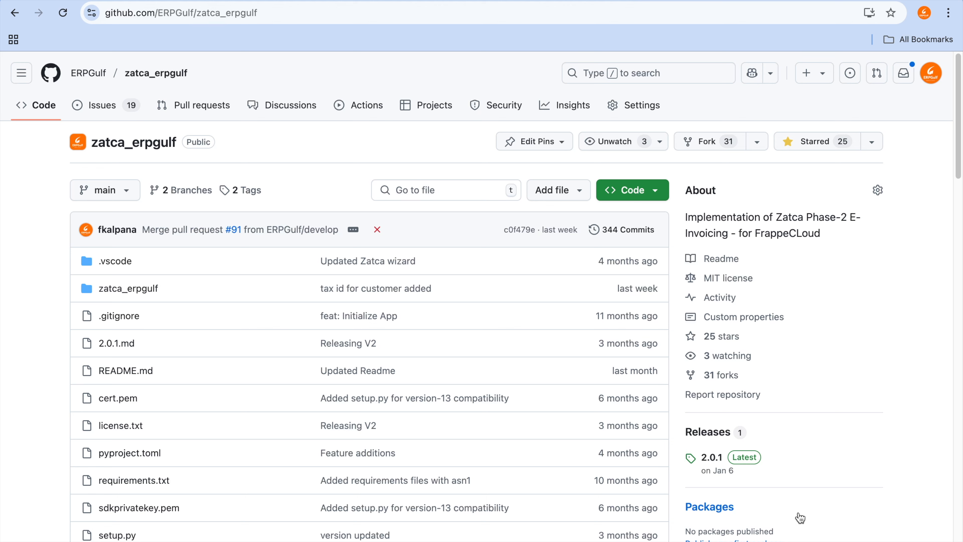
pyautogui.click(668, 80)
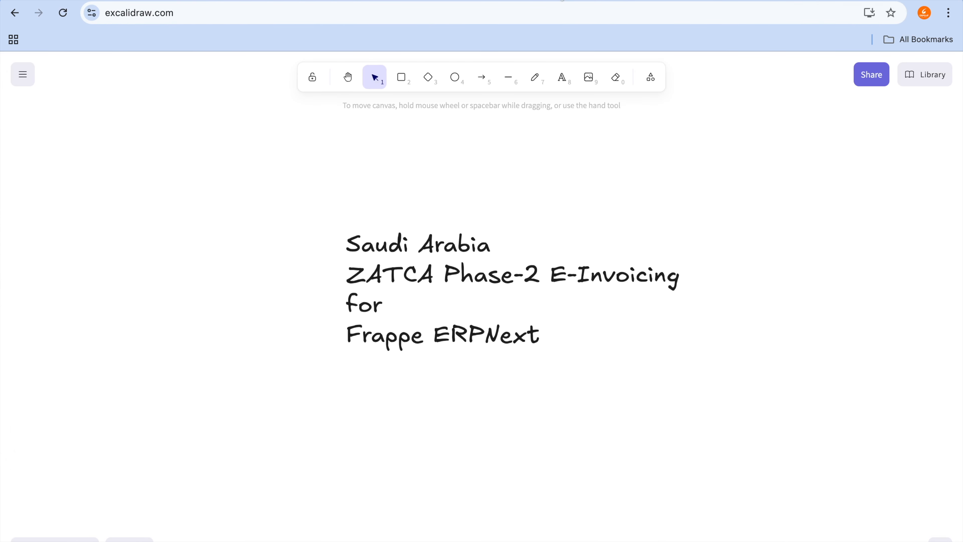
pyautogui.press('8')
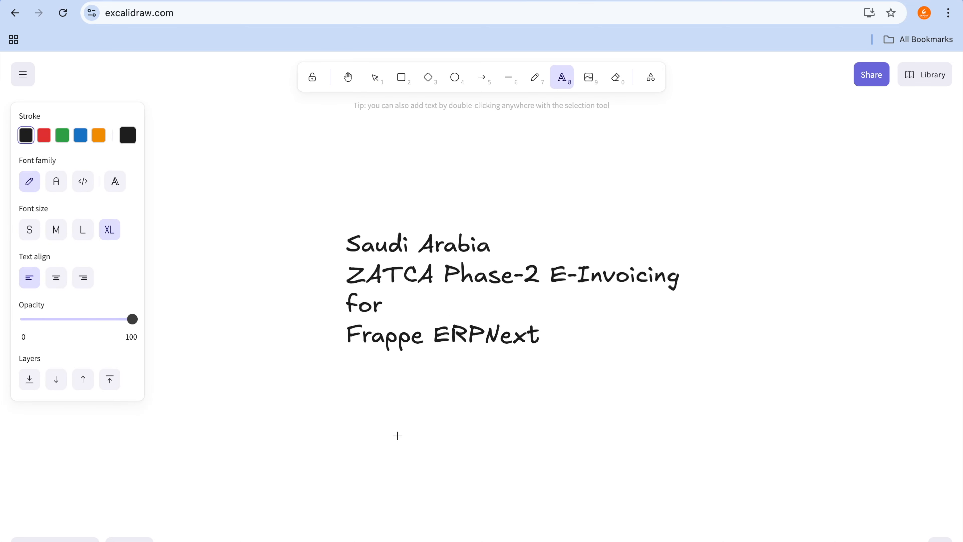
pyautogui.click(389, 413)
pyautogui.press('Right')
pyautogui.press('Return')
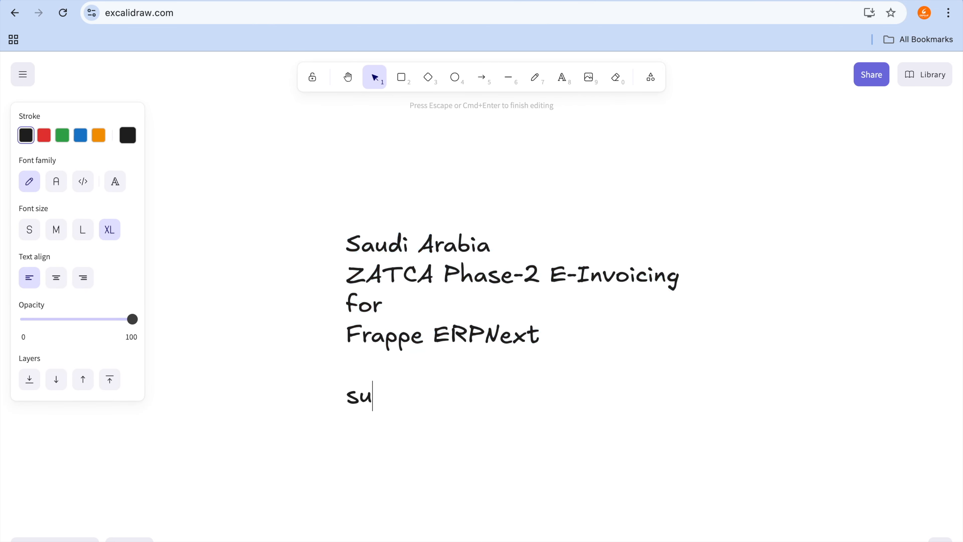
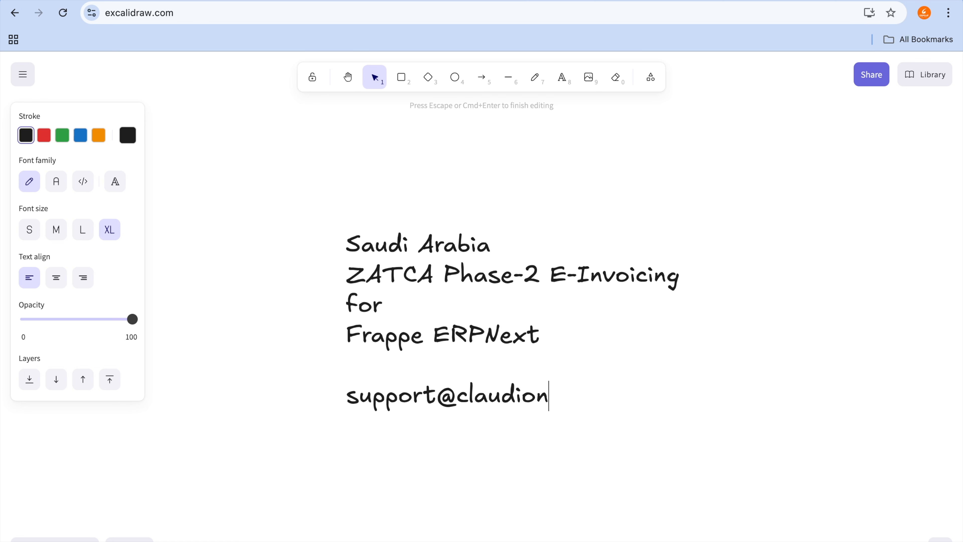
# Step: Add the website claudion.com on a new line below the support e-mail address
pyautogui.press('Return')
pyautogui.write('claudion.com')
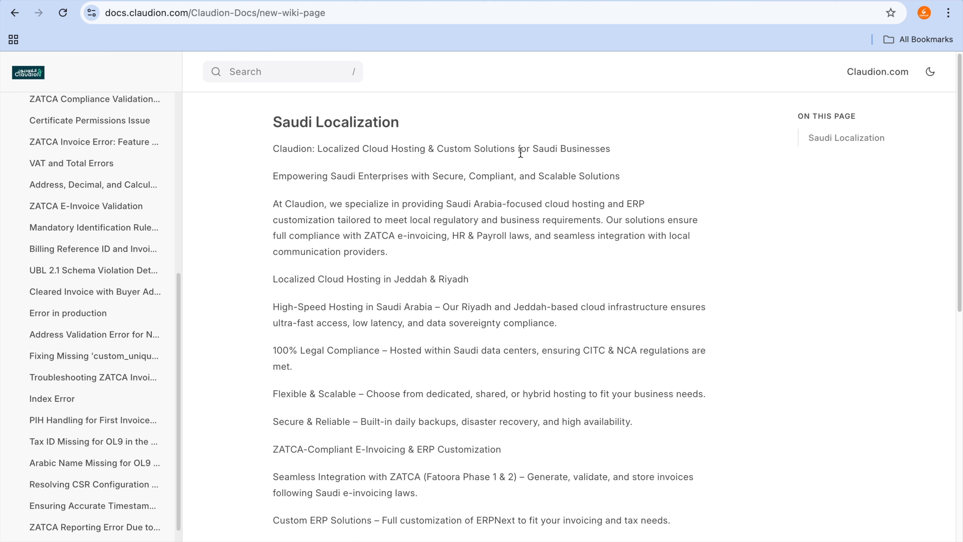
# Step: Search Google for "zatca waves" in a new tab and open the zatca.gov.sa result on E-Invoicing Phase 2 requirements in waves
pyautogui.hotkey('ctrl', 't')
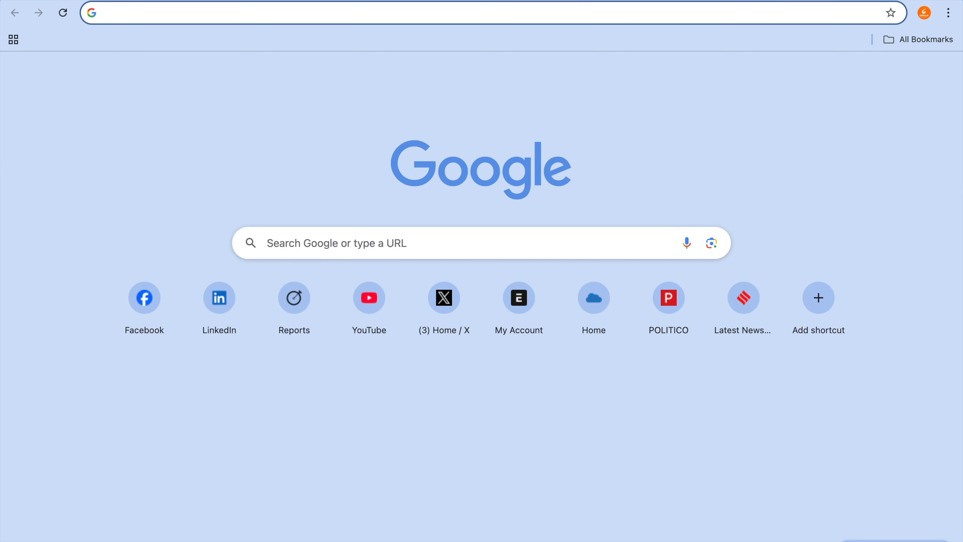
pyautogui.write('wa')
pyautogui.press('BackSpace')
pyautogui.press('BackSpace')
pyautogui.press('BackSpace')
pyautogui.write('zatc')
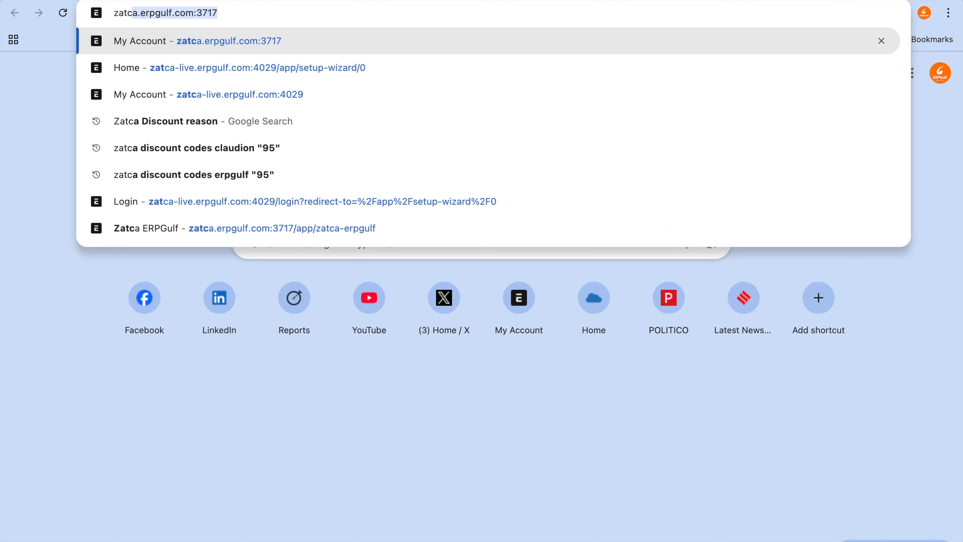
pyautogui.write('a waves')
pyautogui.press('Return')
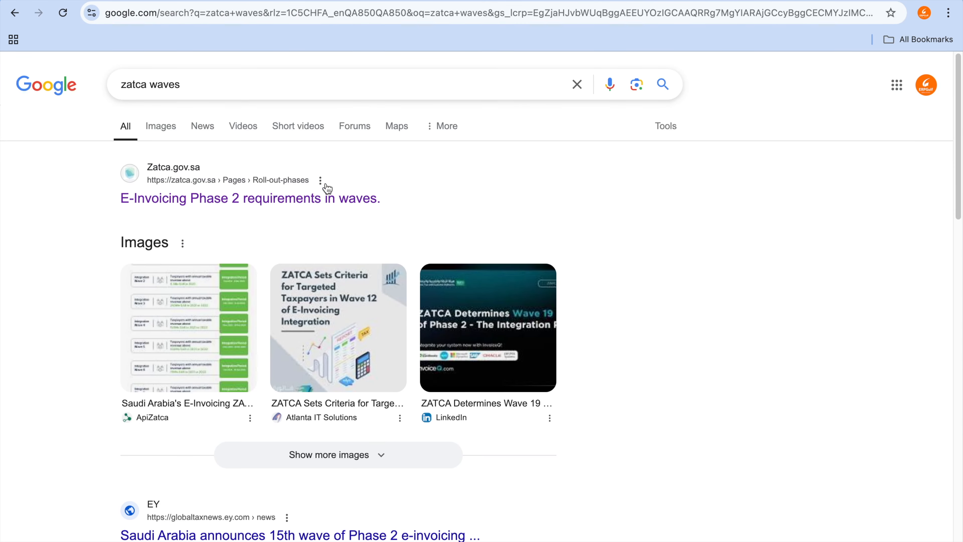
pyautogui.click(336, 202)
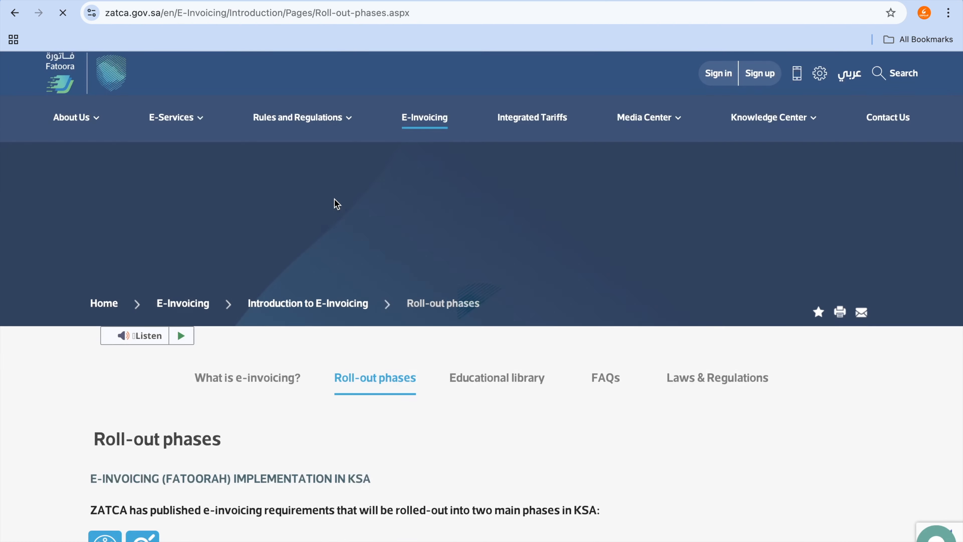
# Step: Examine the Phase 1 and Phase 2 enforcement timeline on the ZATCA roll-out phases page
pyautogui.scroll(-10, 334, 199)
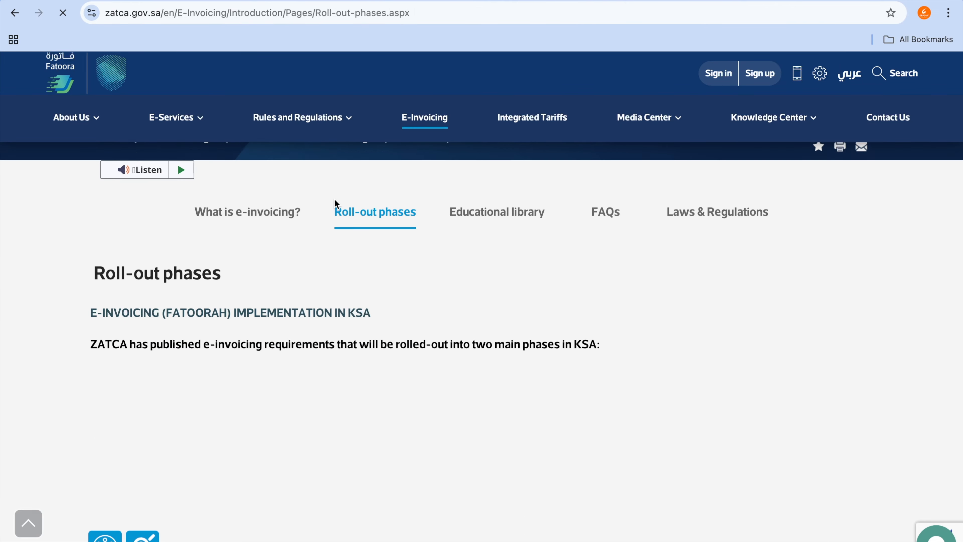
pyautogui.scroll(-4, 334, 204)
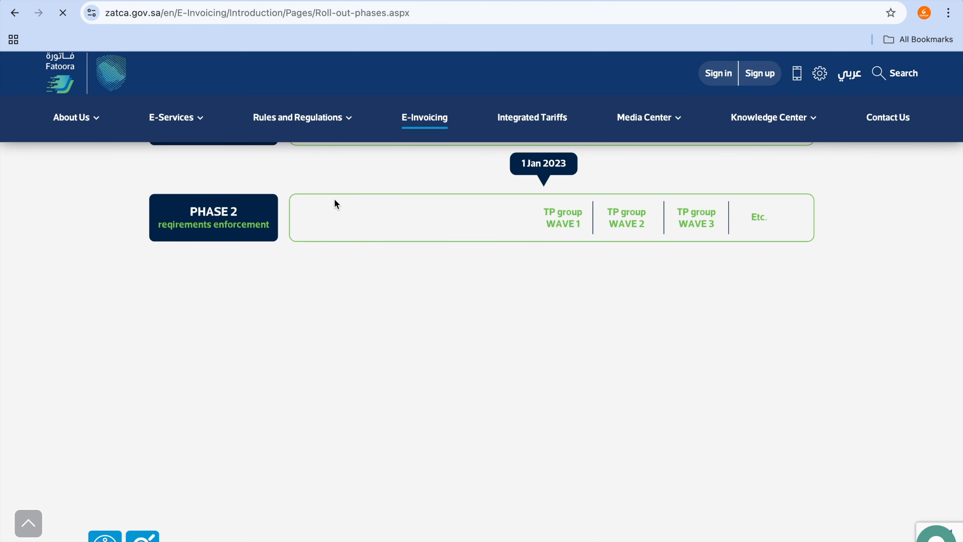
pyautogui.scroll(9, 317, 293)
pyautogui.scroll(-1, 318, 294)
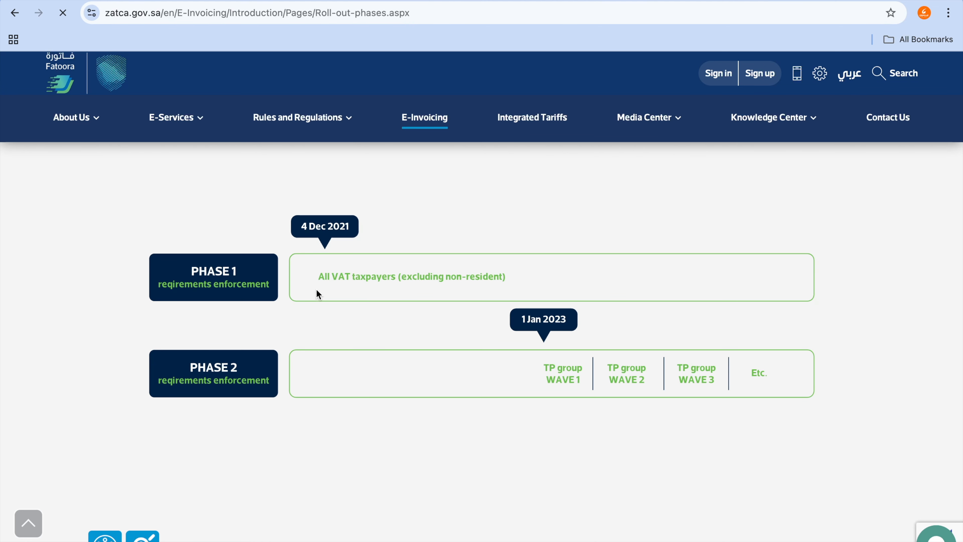
pyautogui.moveTo(163, 209)
pyautogui.mouseDown()
pyautogui.moveTo(90, 296)
pyautogui.moveTo(408, 281)
pyautogui.moveTo(119, 200)
pyautogui.mouseUp()
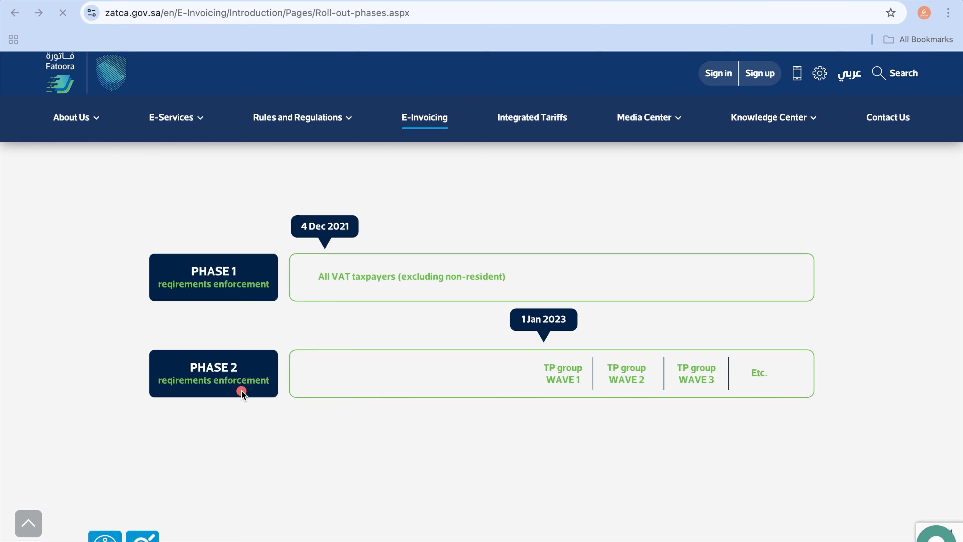
# Step: Examine the revenue thresholds and integration deadlines for waves 1 to 12 on the ZATCA roll-out phases page
pyautogui.scroll(-10, 241, 393)
pyautogui.scroll(-2, 241, 395)
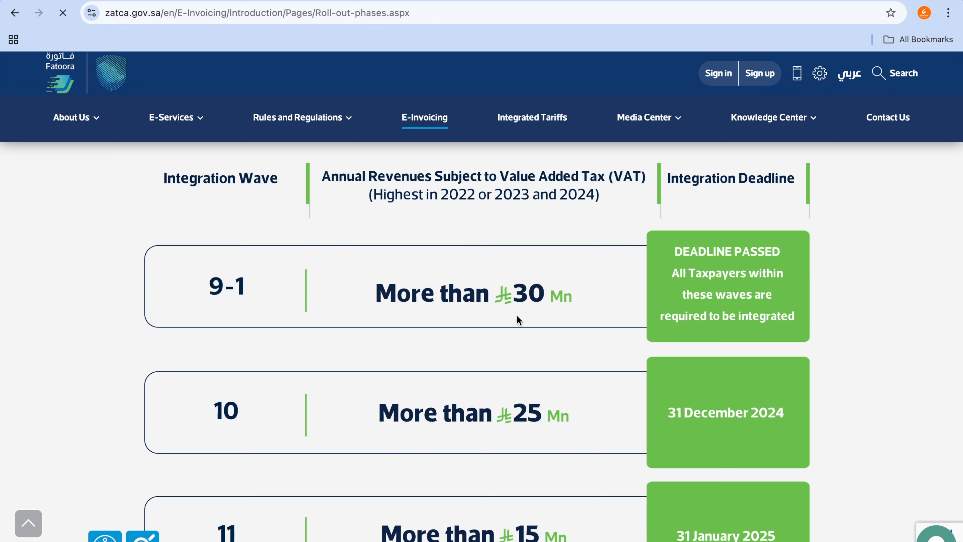
pyautogui.scroll(-3, 519, 321)
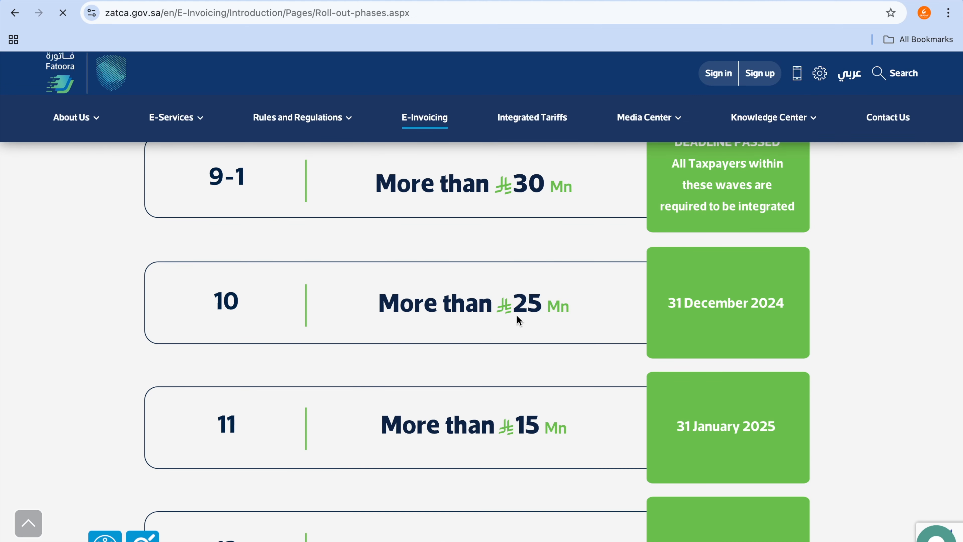
pyautogui.scroll(-2, 519, 321)
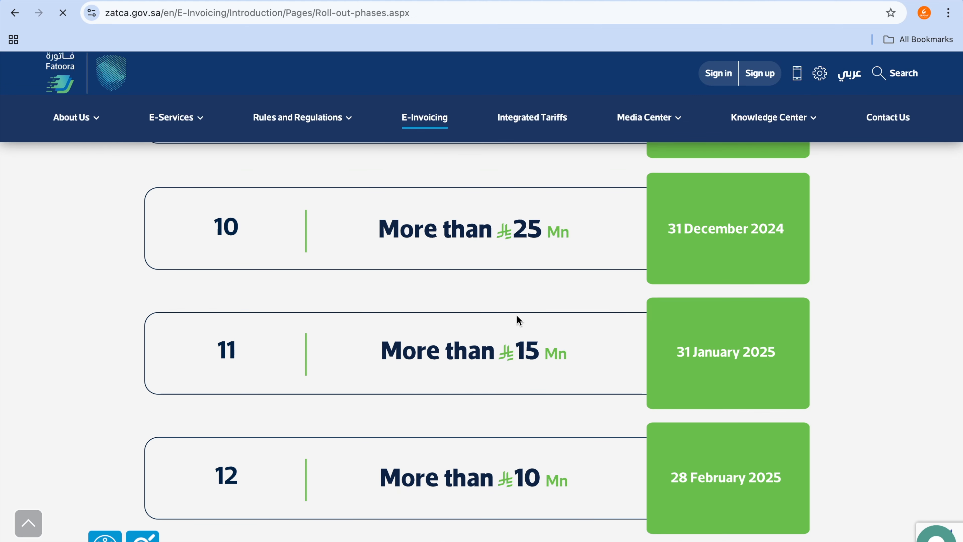
pyautogui.rightClick(519, 321)
pyautogui.click(409, 301)
pyautogui.scroll(5, 409, 300)
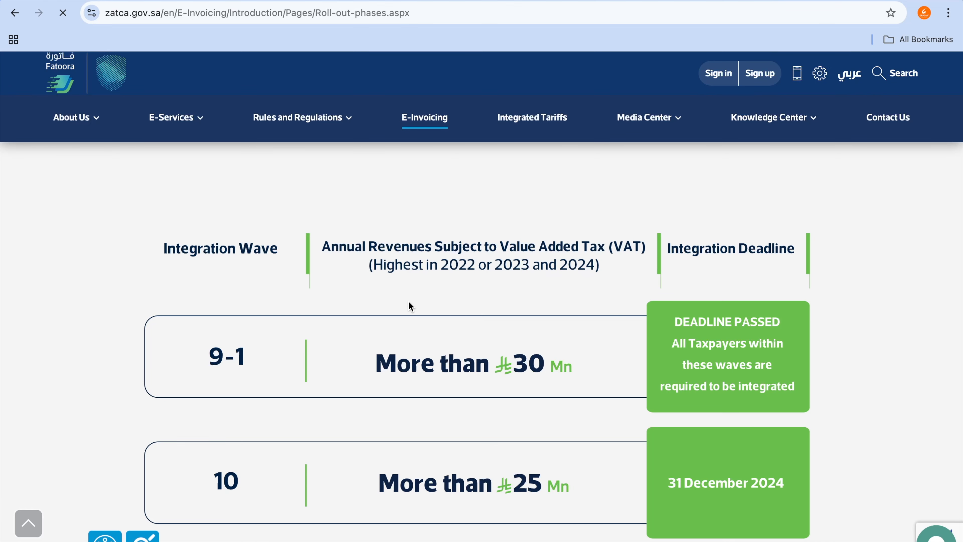
pyautogui.scroll(-9, 411, 305)
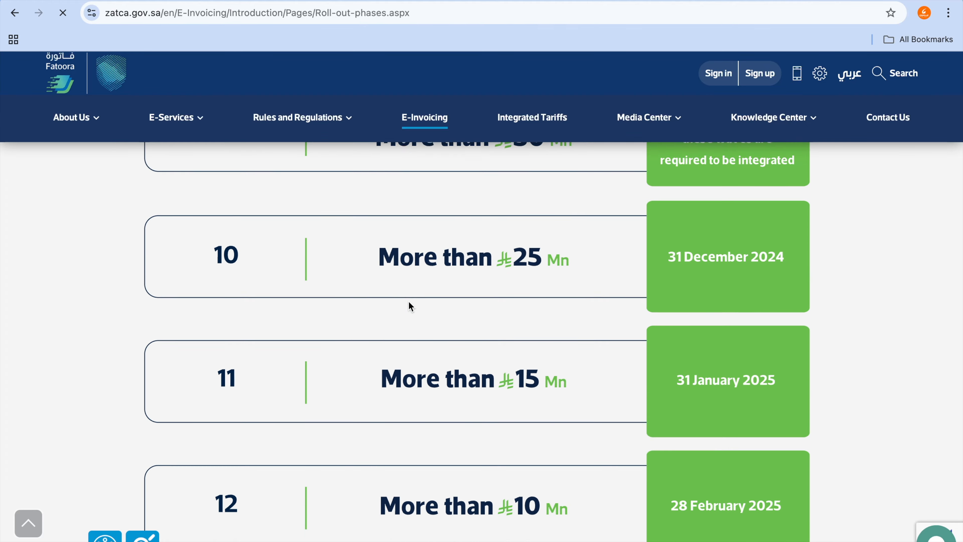
# Step: Examine the revenue thresholds and integration deadlines for waves 13 to 22, comparing them with the earlier waves
pyautogui.scroll(-9, 409, 304)
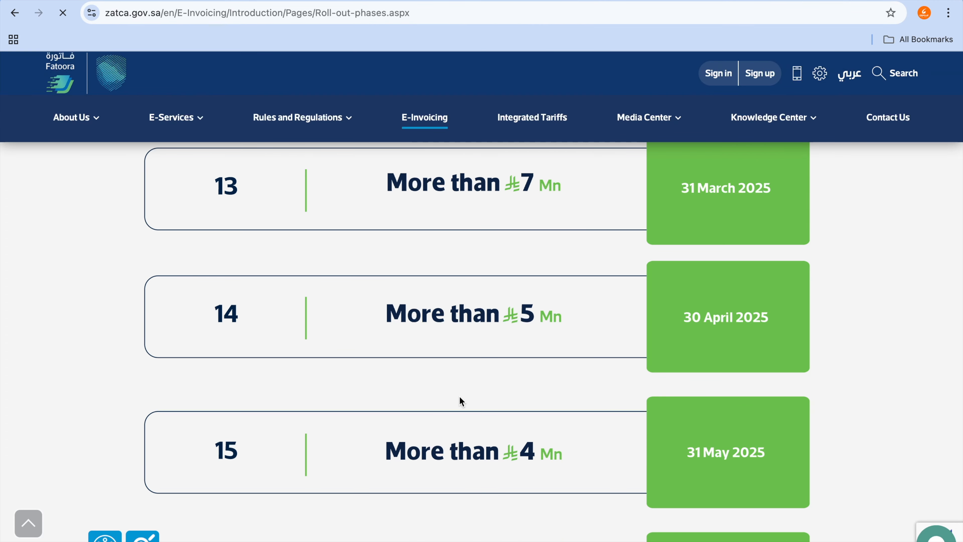
pyautogui.scroll(-4, 460, 401)
pyautogui.scroll(-2, 461, 402)
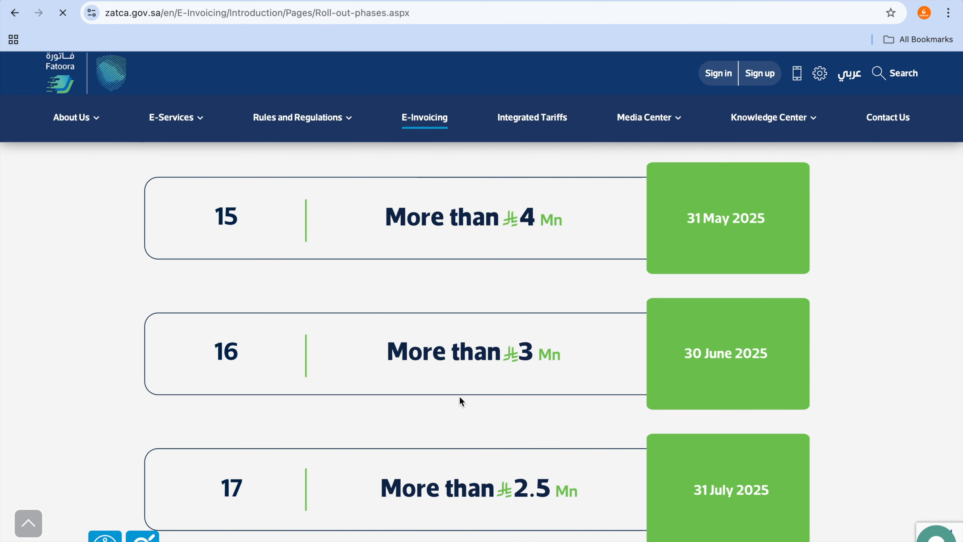
pyautogui.scroll(6, 461, 401)
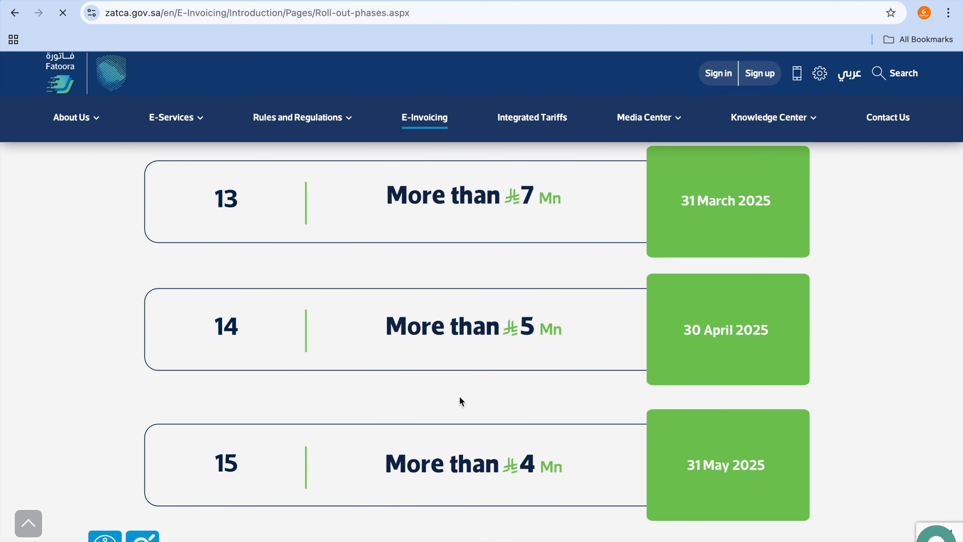
pyautogui.scroll(1, 461, 401)
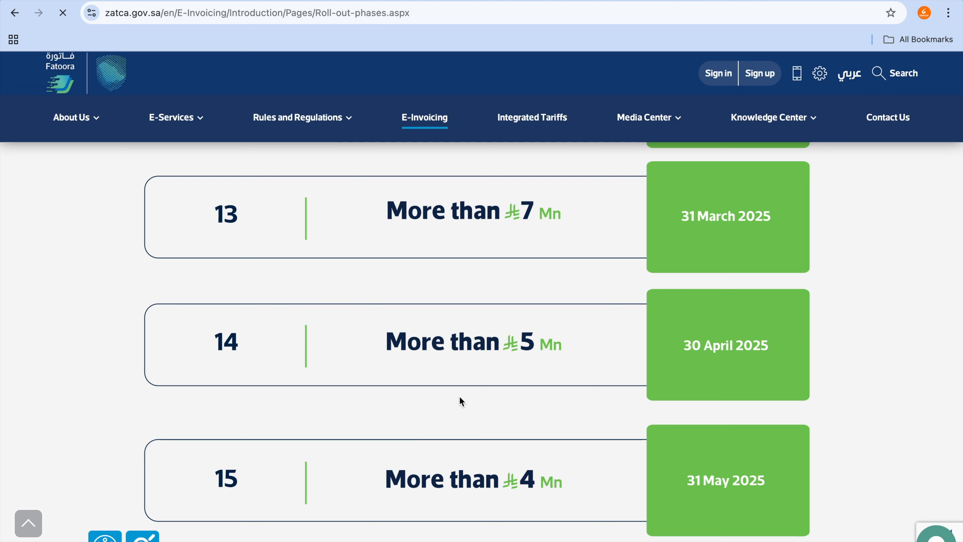
pyautogui.scroll(-2, 534, 273)
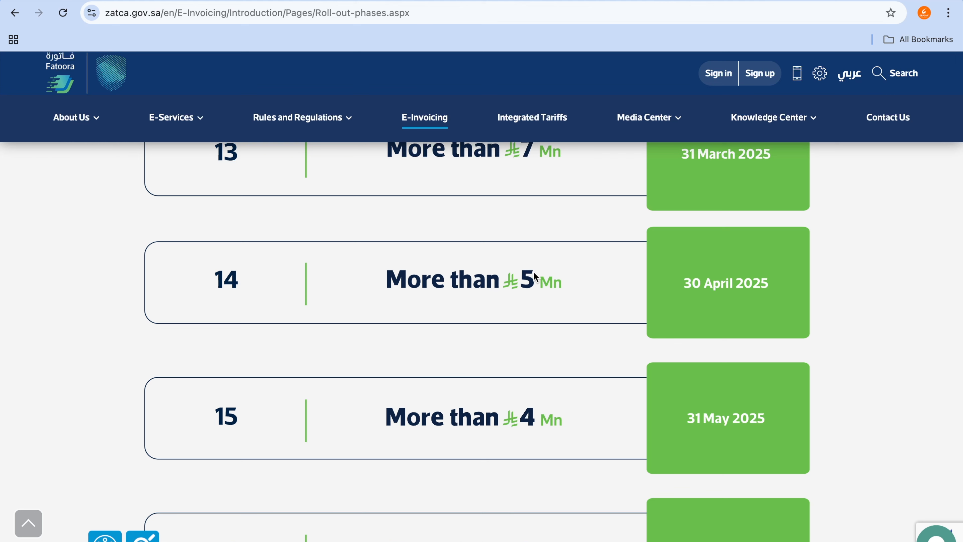
pyautogui.scroll(-2, 566, 360)
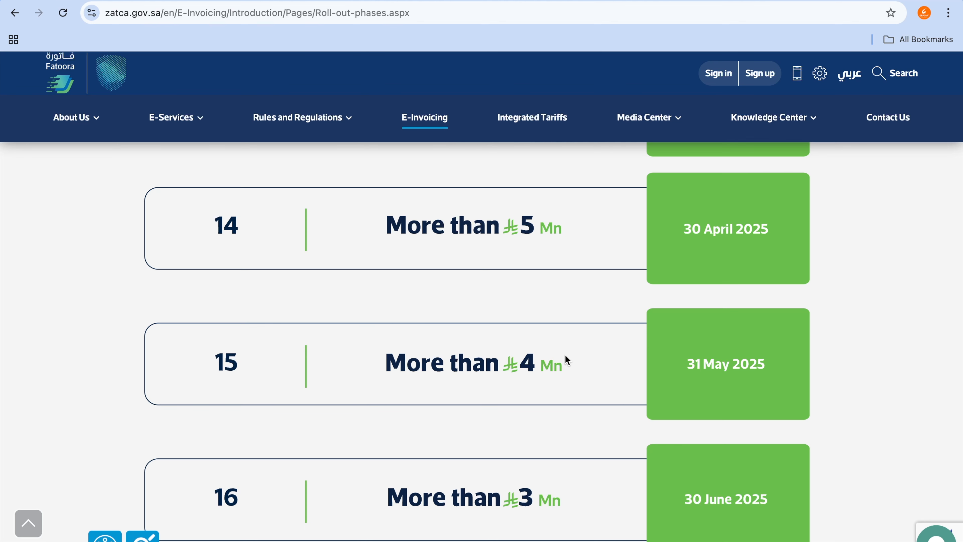
pyautogui.scroll(1, 566, 360)
pyautogui.scroll(-10, 567, 360)
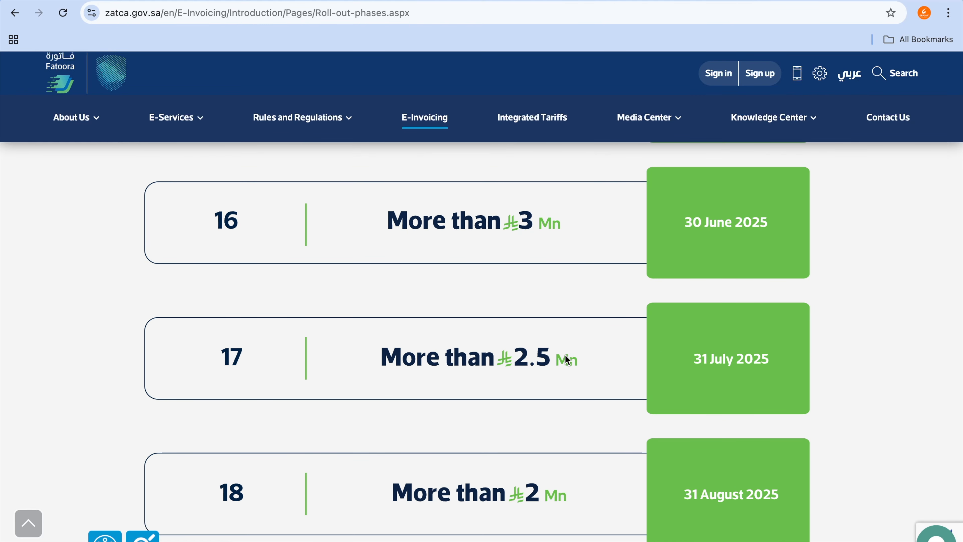
pyautogui.scroll(-6, 622, 464)
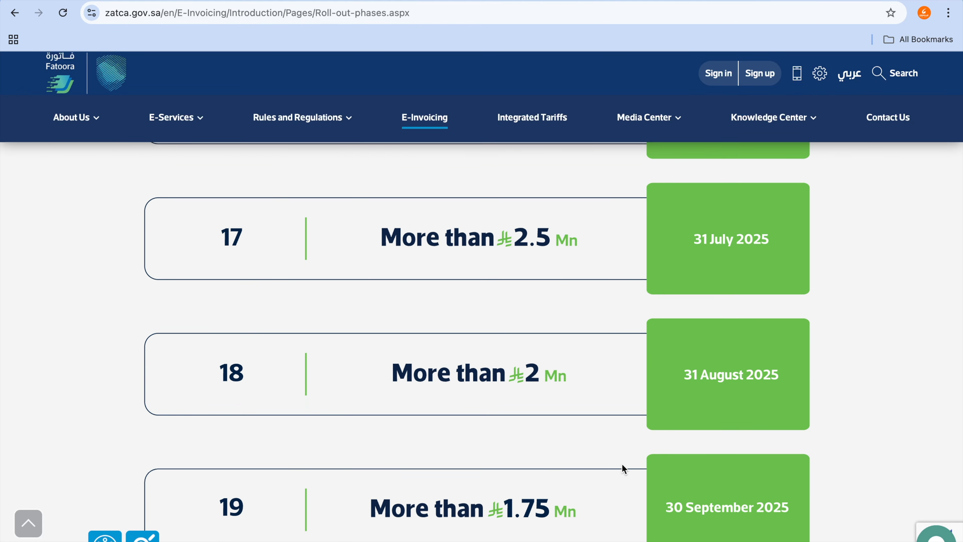
pyautogui.scroll(-7, 623, 464)
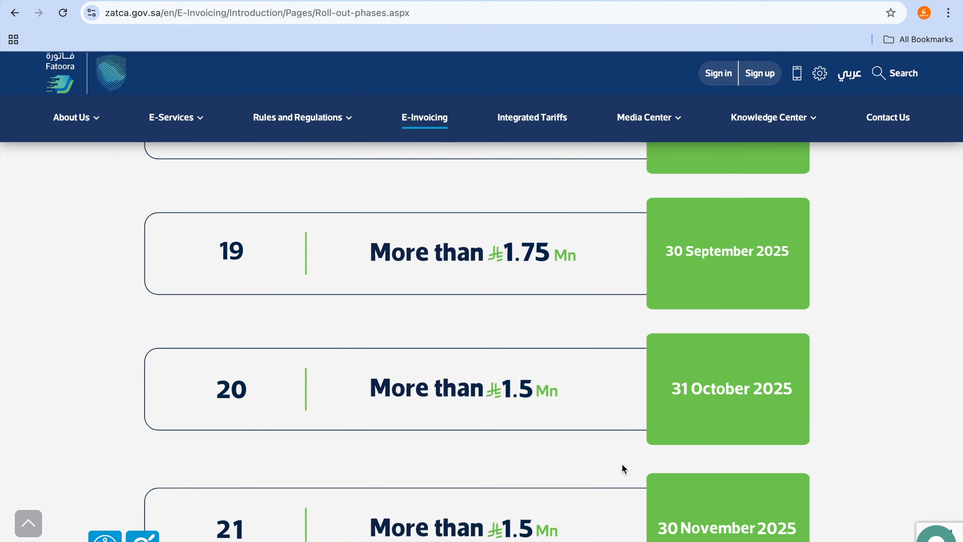
pyautogui.scroll(-4, 622, 463)
pyautogui.scroll(-7, 621, 463)
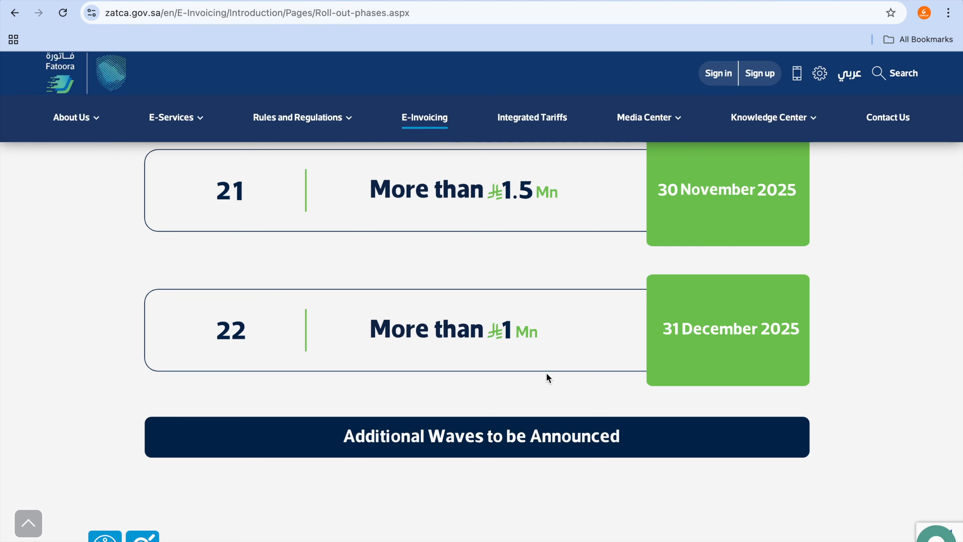
pyautogui.scroll(10, 548, 376)
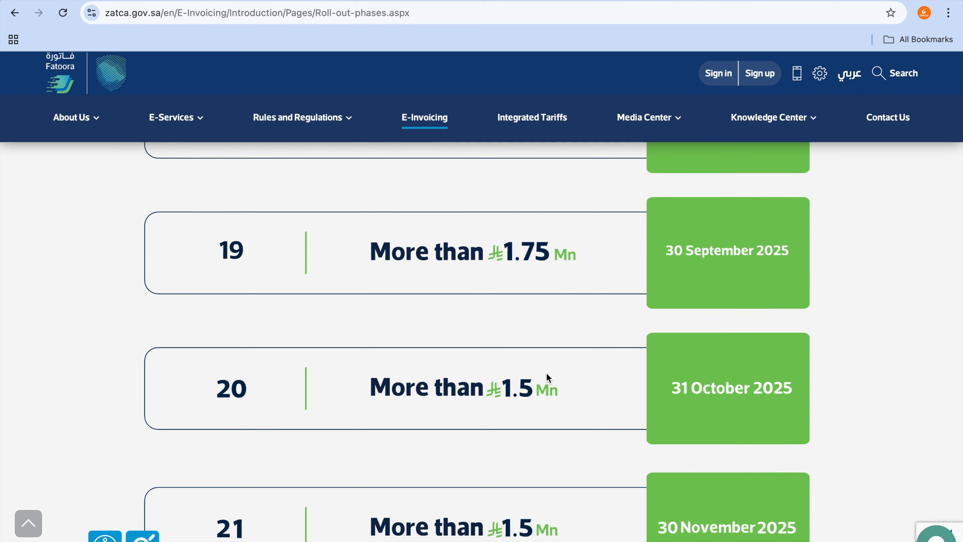
pyautogui.scroll(10, 547, 373)
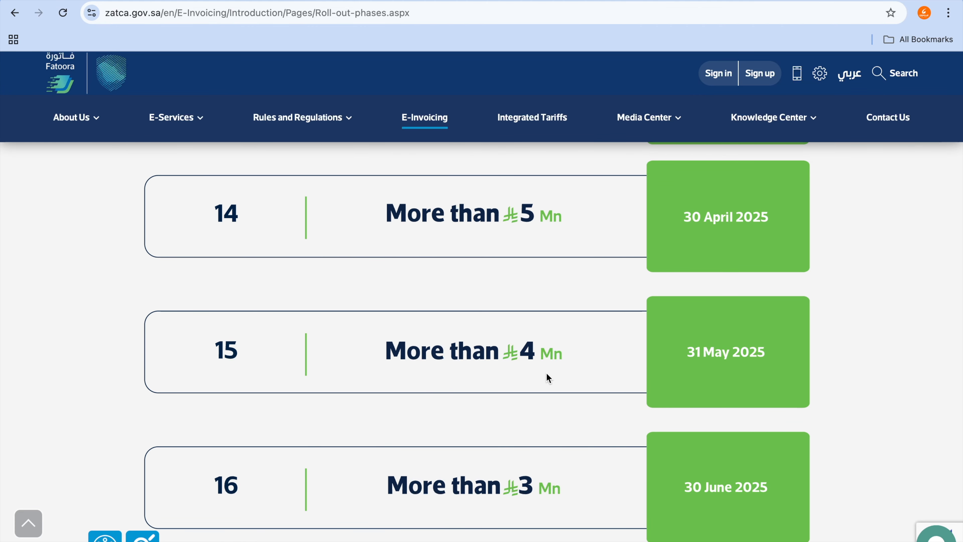
pyautogui.scroll(6, 547, 375)
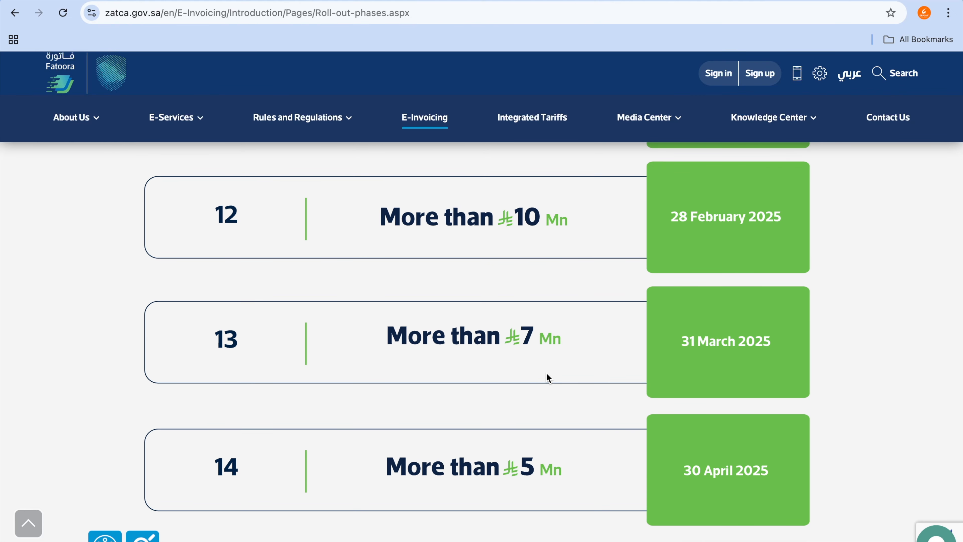
# Step: Return to the zatca_erpgulf GitHub repository page and dismiss its open search suggestions
pyautogui.click(719, 0)
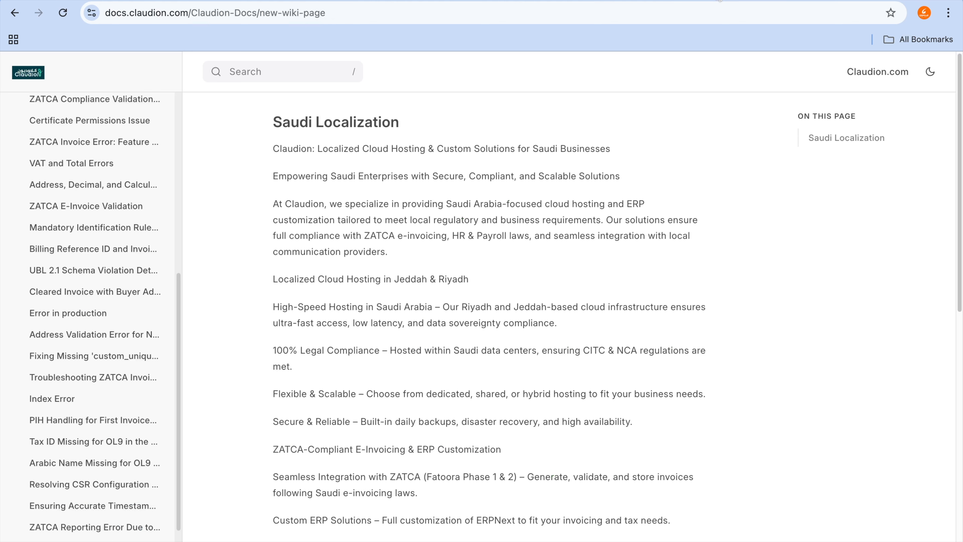
pyautogui.click(593, 2)
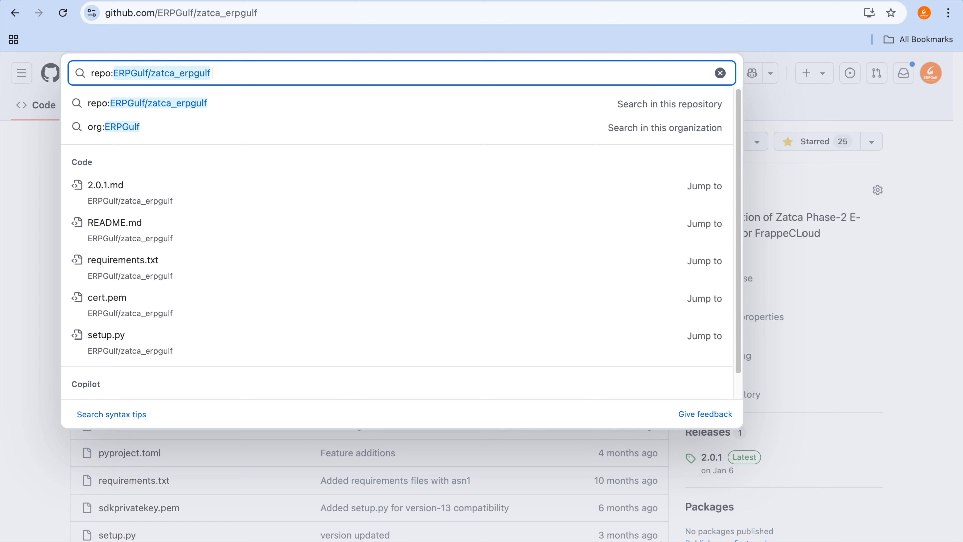
pyautogui.click(832, 95)
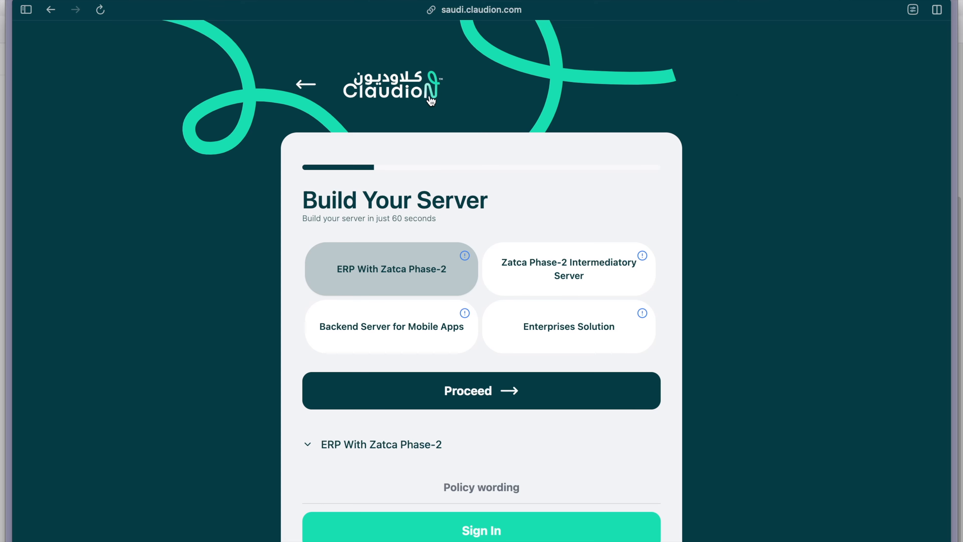
# Step: Request a saudi.claudion.com server quote for ERP With Zatca Phase-2 on oracle cloud (Riyadh), 2 CPU, 4 GB RAM, 100GB storage and daily backup
pyautogui.click(305, 84)
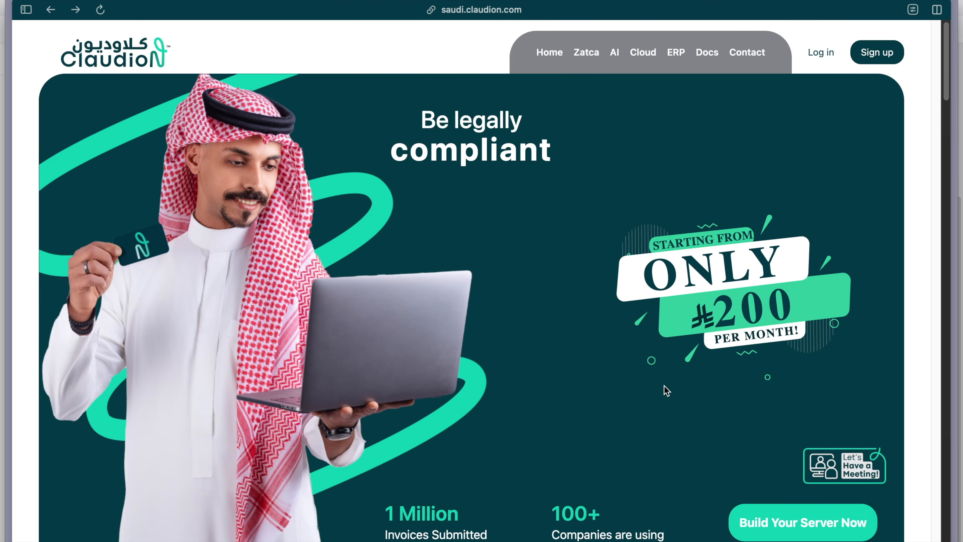
pyautogui.click(770, 512)
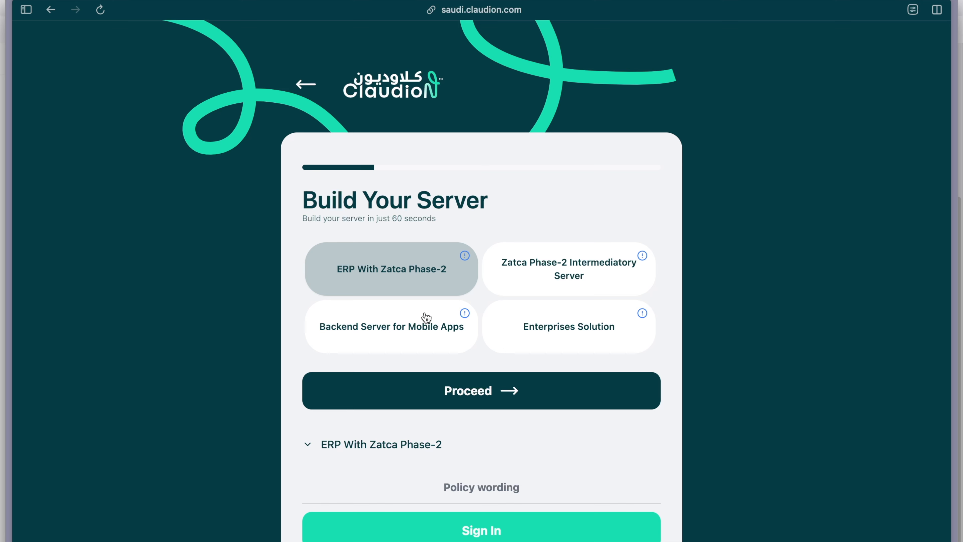
pyautogui.click(446, 396)
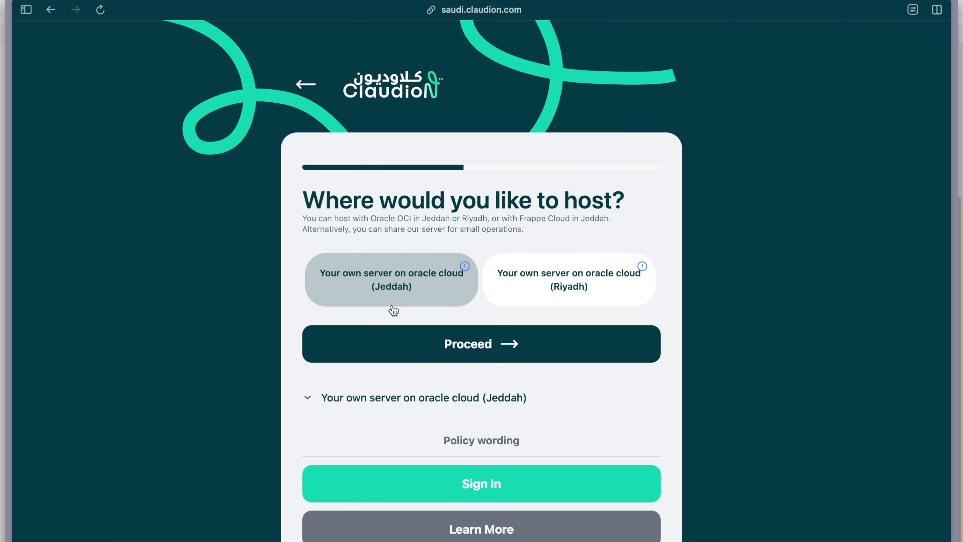
pyautogui.click(613, 275)
pyautogui.click(482, 334)
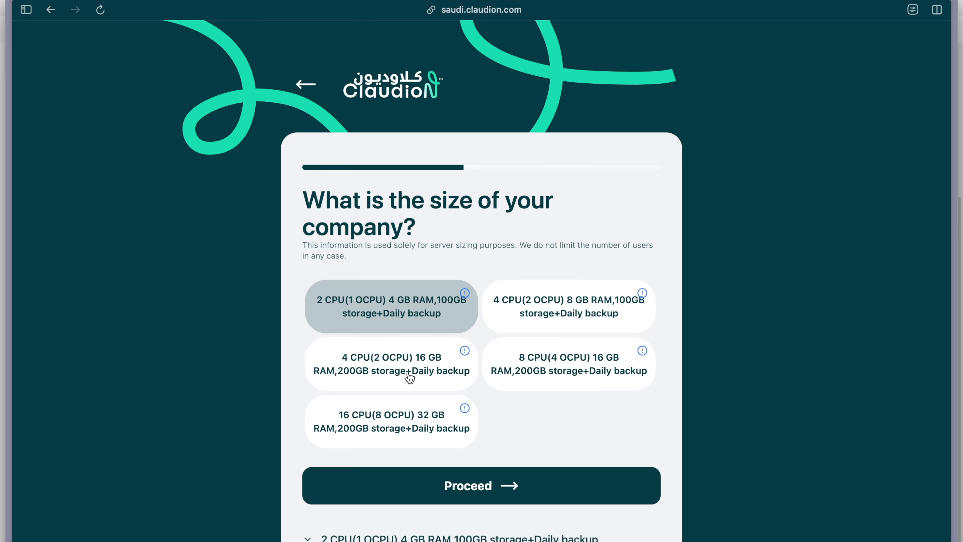
pyautogui.click(455, 484)
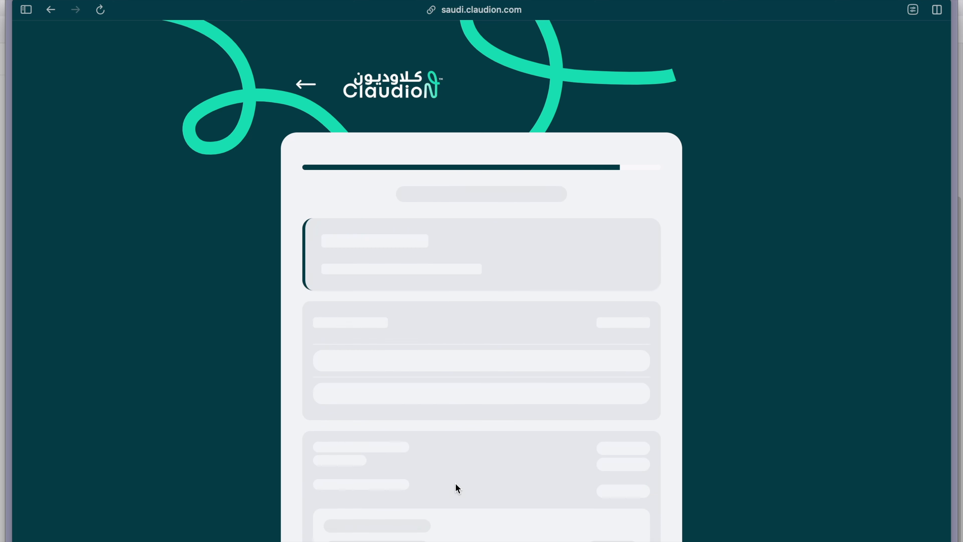
# Step: Examine the server quote's chosen options, service plan, optional add-on packages, coupon section and total
pyautogui.scroll(-12, 455, 488)
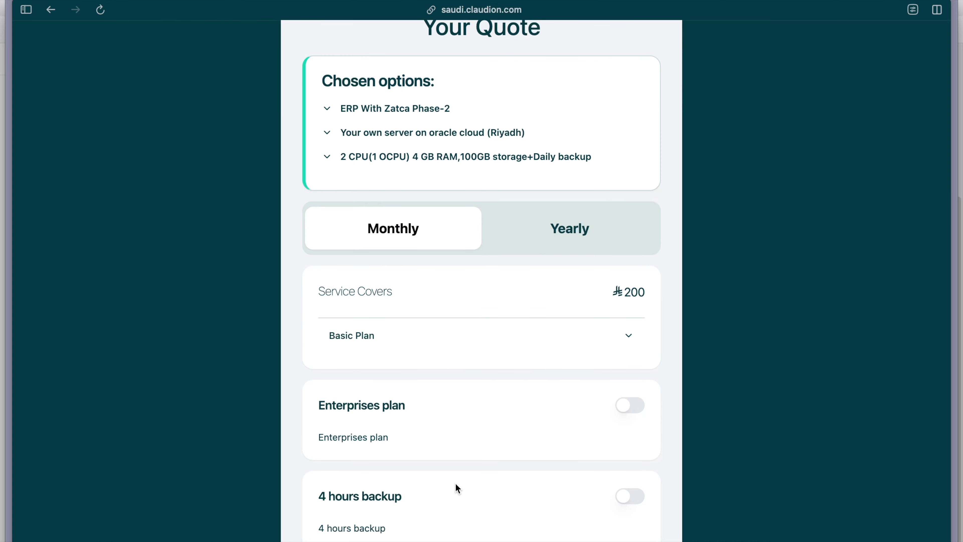
pyautogui.scroll(-11, 456, 485)
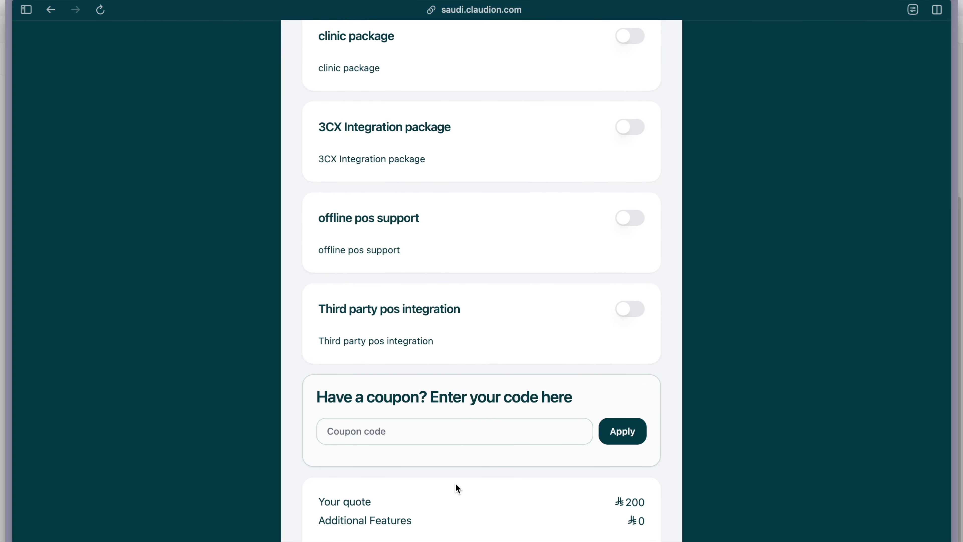
pyautogui.moveTo(397, 327)
pyautogui.mouseDown()
pyautogui.moveTo(311, 394)
pyautogui.moveTo(424, 358)
pyautogui.mouseUp()
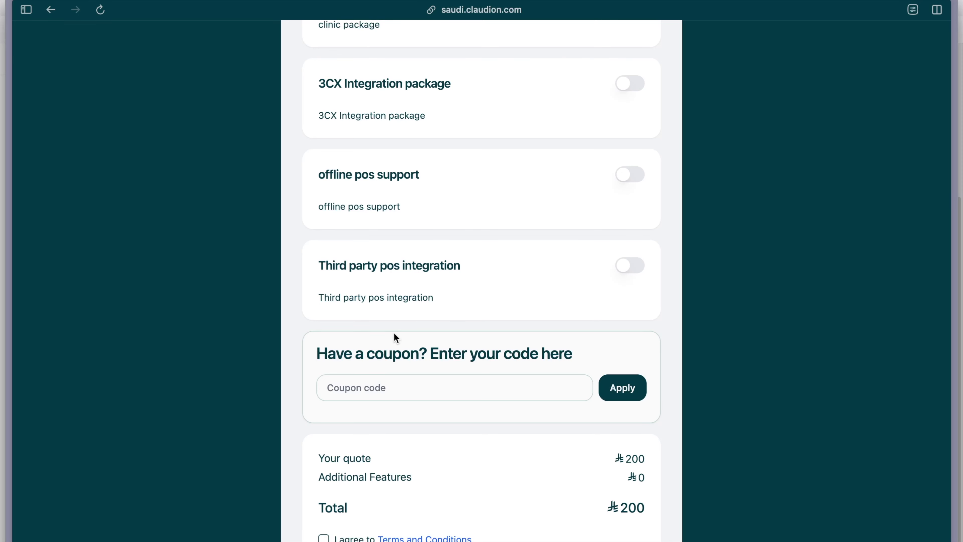
pyautogui.scroll(20, 394, 332)
pyautogui.scroll(-20, 394, 332)
pyautogui.scroll(-2, 395, 332)
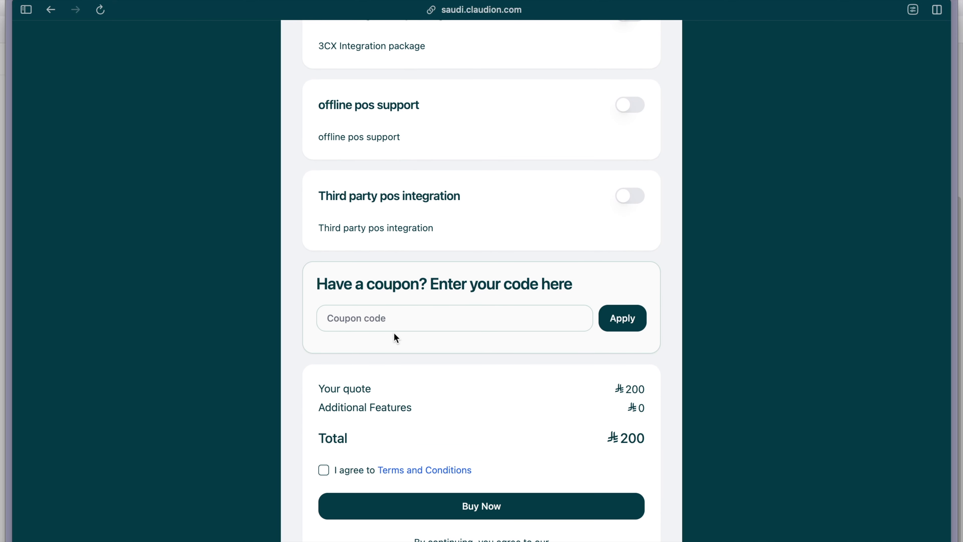
pyautogui.moveTo(386, 288)
pyautogui.mouseDown()
pyautogui.moveTo(310, 285)
pyautogui.moveTo(448, 325)
pyautogui.moveTo(420, 284)
pyautogui.mouseUp()
pyautogui.scroll(20, 421, 284)
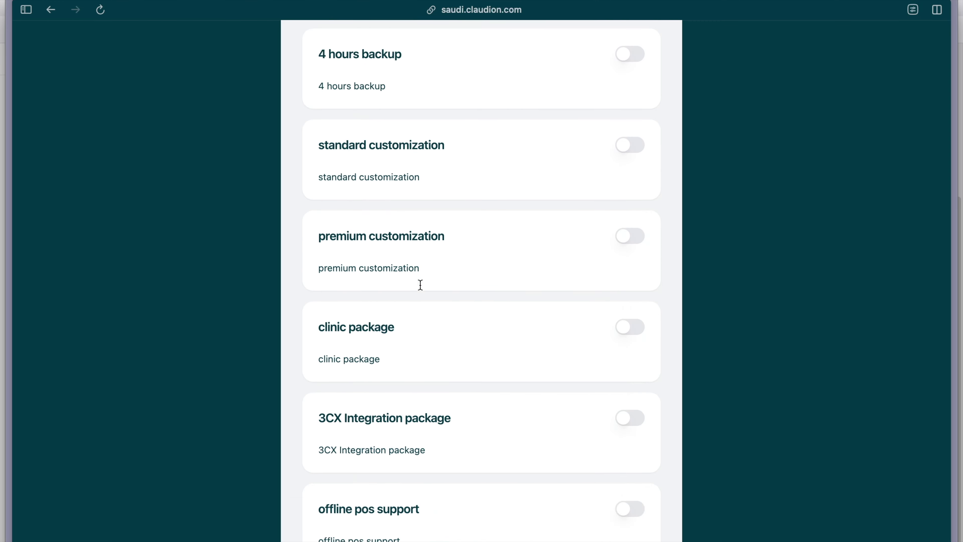
# Step: Switch back to Chrome and load the ERPNext site zatca.erpgulf.com:3717 in a new tab
pyautogui.hotkey('ctrl', 'Right')
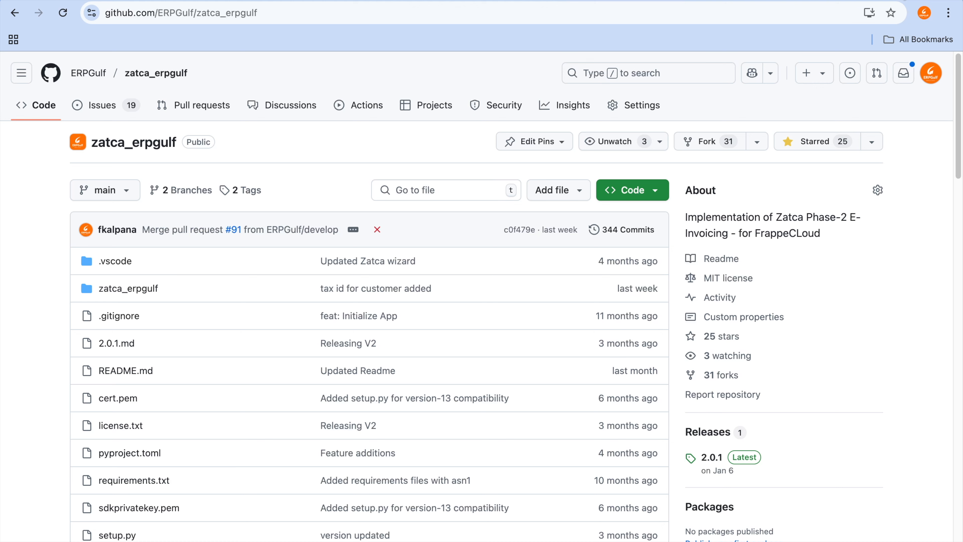
pyautogui.press('super+t')
pyautogui.write('zatca.erpgulf.com:3717')
pyautogui.press('Return')
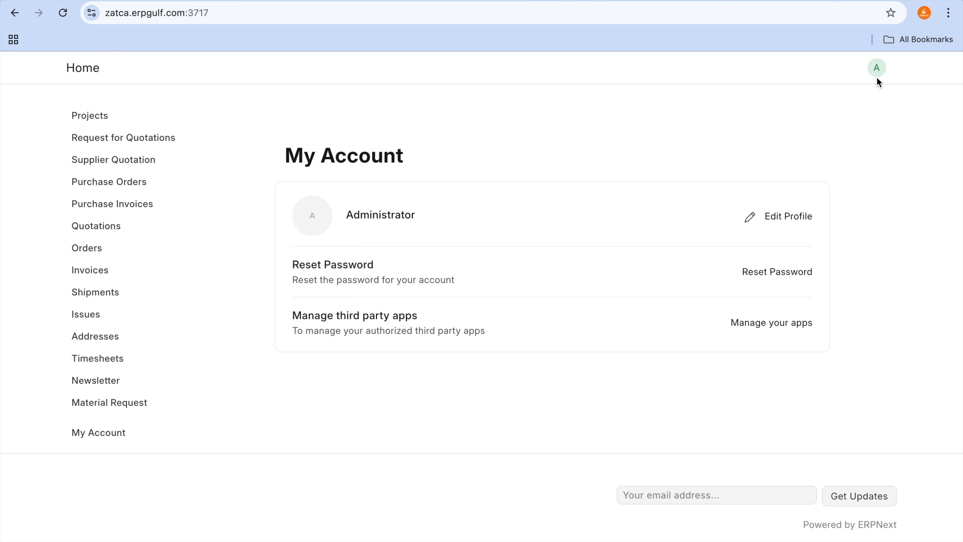
# Step: Switch from the My Account page to the ERPNext desk and open the Tools workspace
pyautogui.click(876, 78)
pyautogui.click(845, 136)
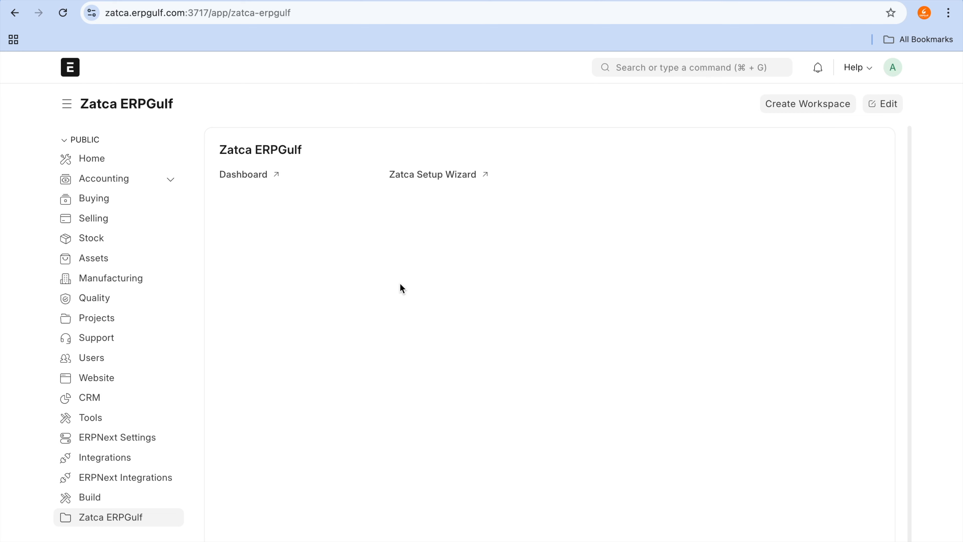
pyautogui.click(127, 416)
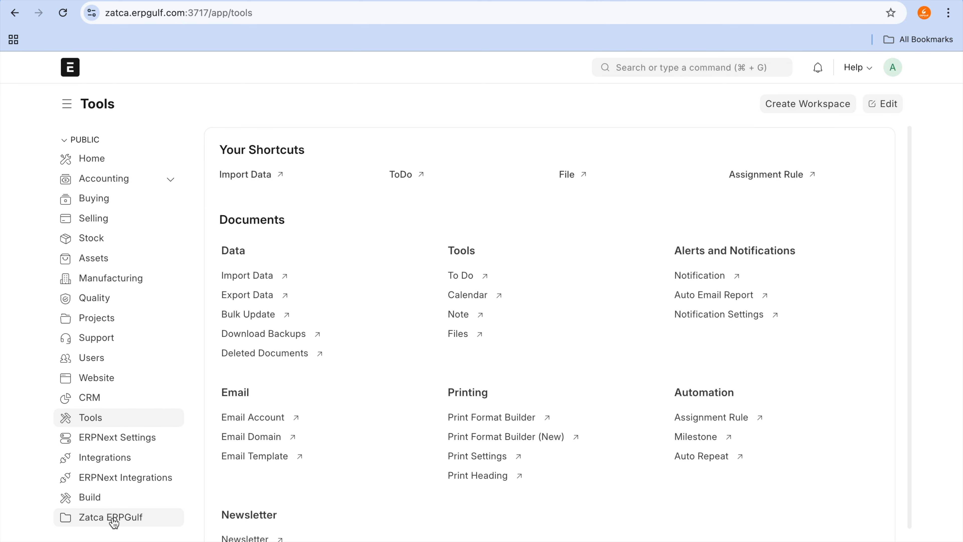
# Step: Open the Zatca ERPGulf workspace and look through its Zatca Dashboard, including the status charts and invoice table
pyautogui.click(114, 522)
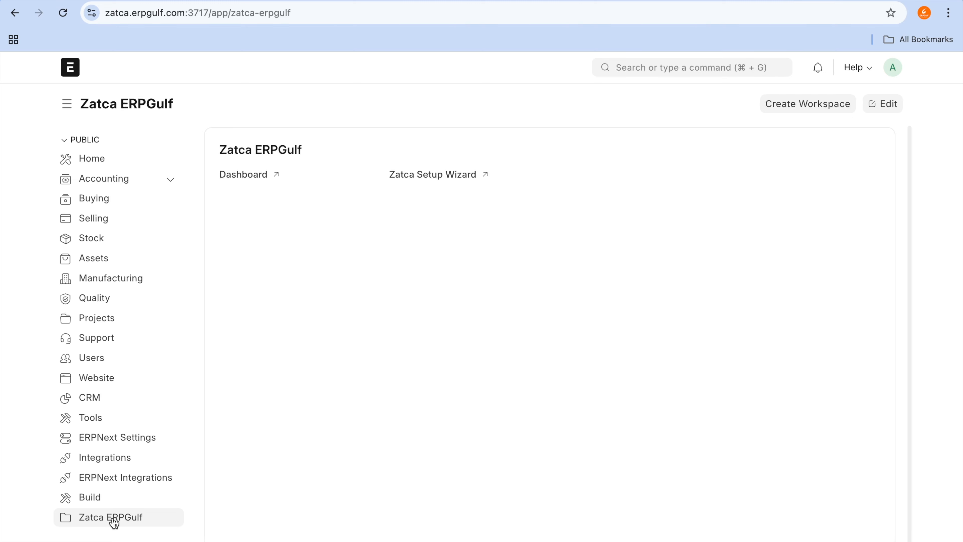
pyautogui.click(258, 181)
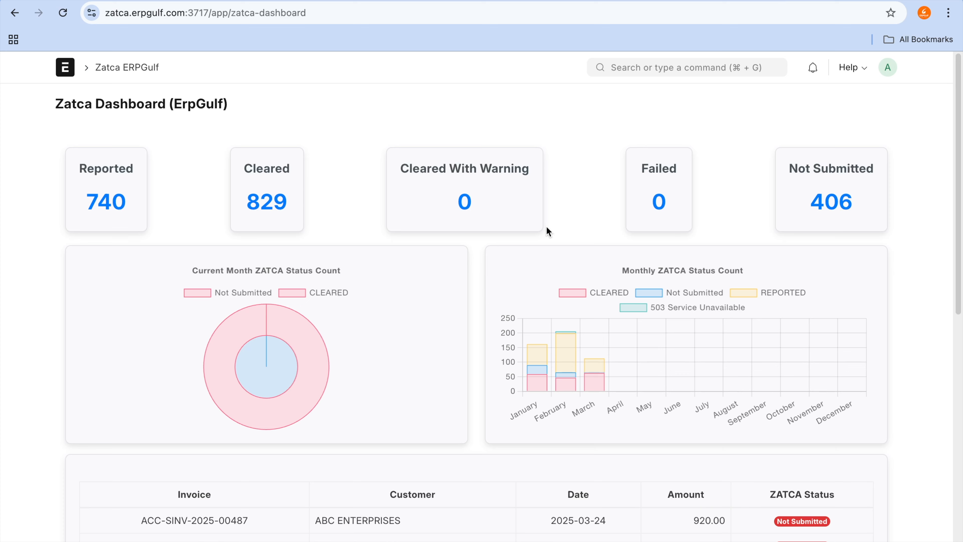
pyautogui.scroll(-10, 547, 228)
pyautogui.scroll(10, 546, 228)
# Step: View the Zatca Status Report for the cleared invoices, then return to the Zatca ERPGulf workspace
pyautogui.click(260, 204)
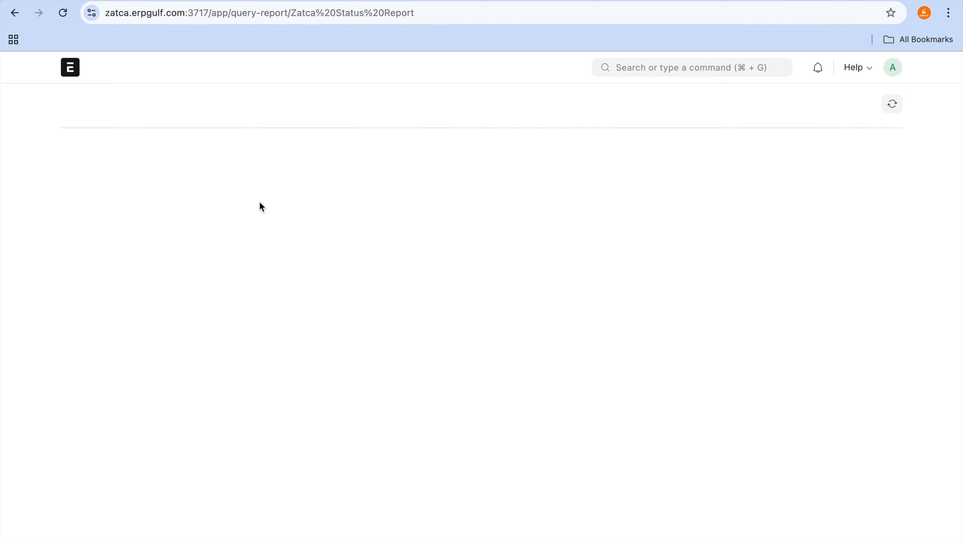
pyautogui.click(15, 15)
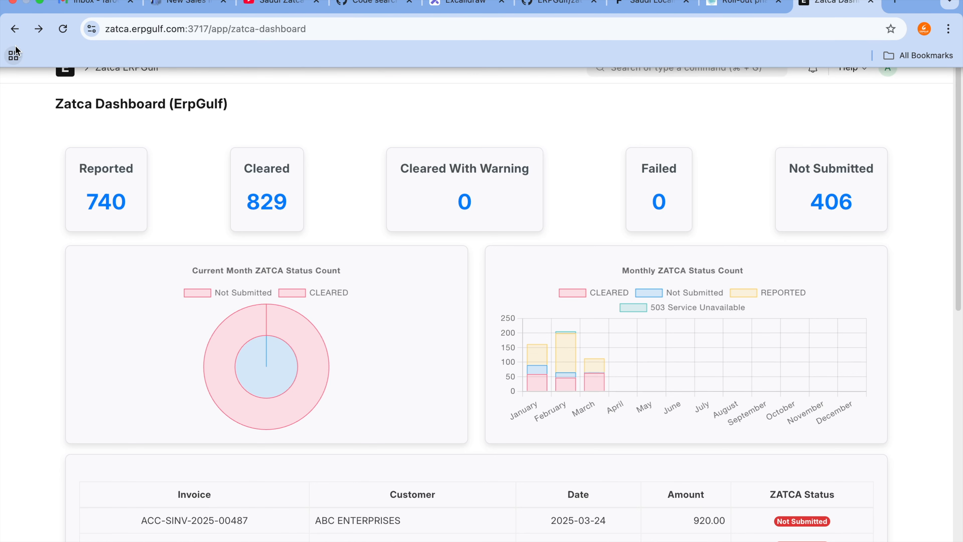
pyautogui.click(14, 29)
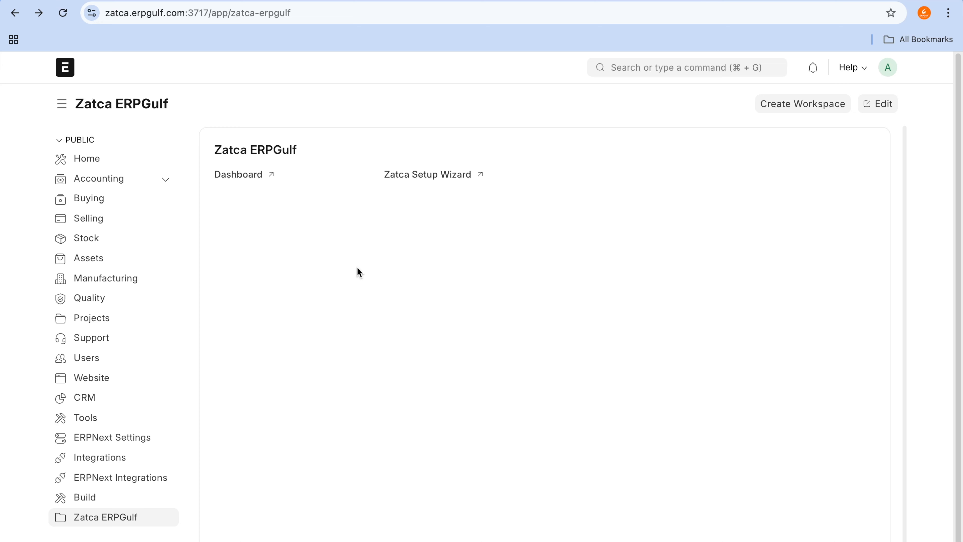
# Step: View the start page of the Zatca Setup Wizard, close it without starting, and return to the Zatca ERPGulf workspace
pyautogui.click(457, 174)
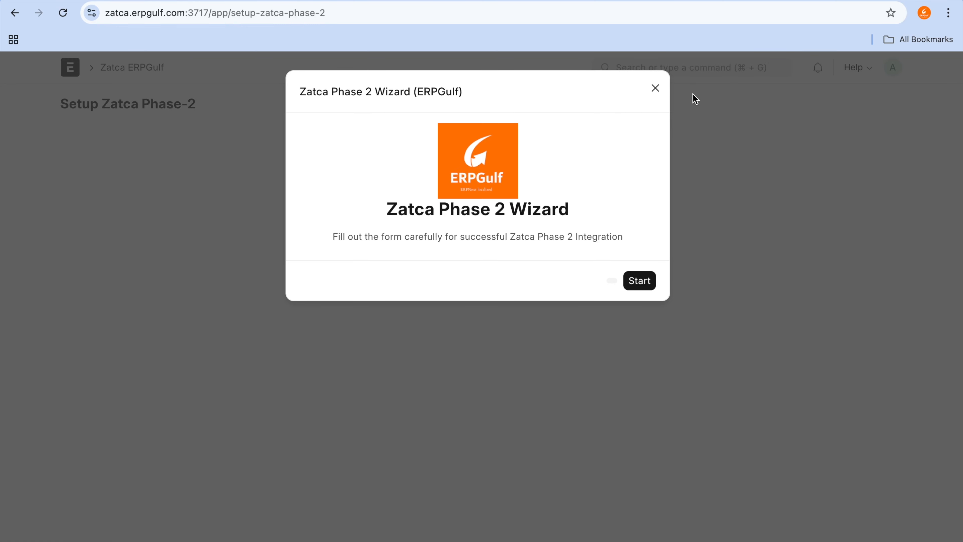
pyautogui.click(656, 89)
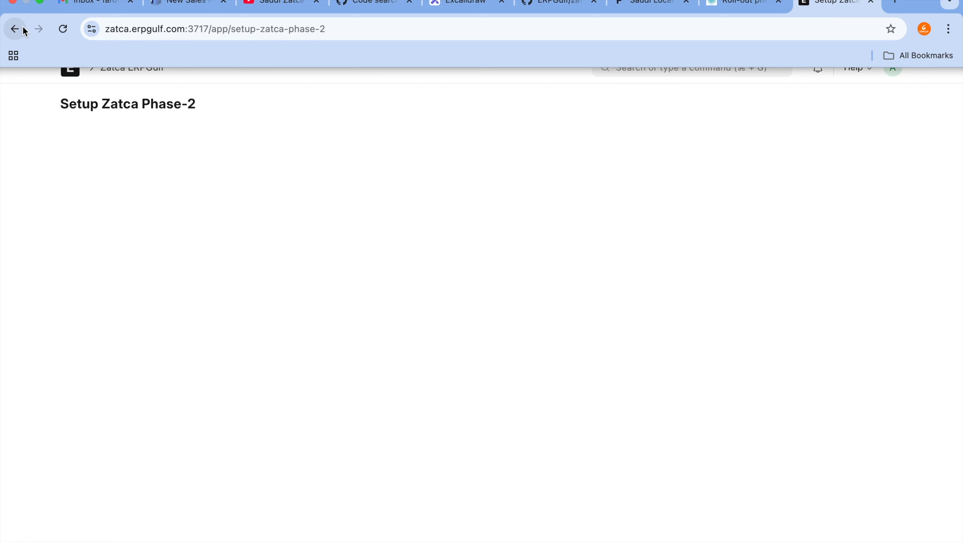
pyautogui.click(15, 28)
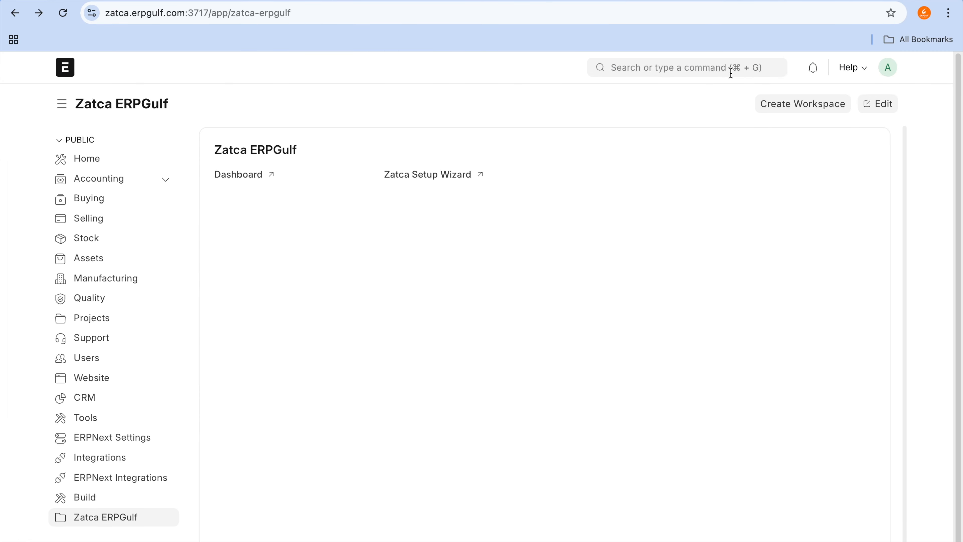
# Step: Find the Company list with the search term "comp" and show the Zatca Setting section of the company Zatca
pyautogui.click(731, 68)
pyautogui.write('comp')
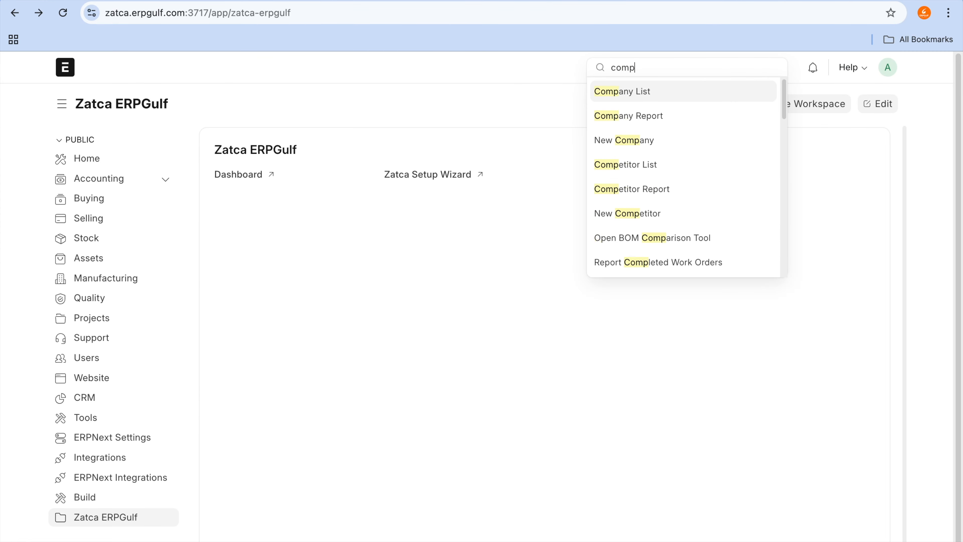
pyautogui.click(724, 90)
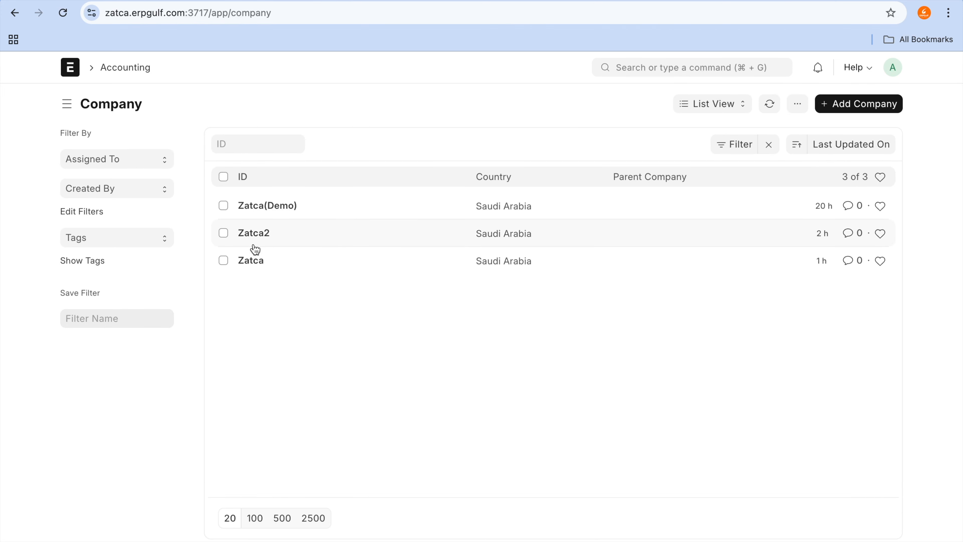
pyautogui.click(253, 261)
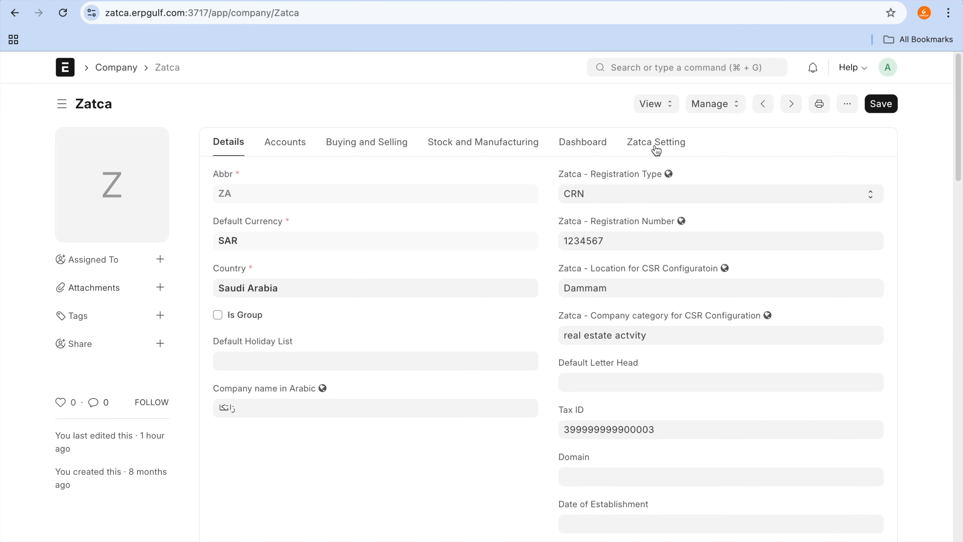
pyautogui.click(656, 142)
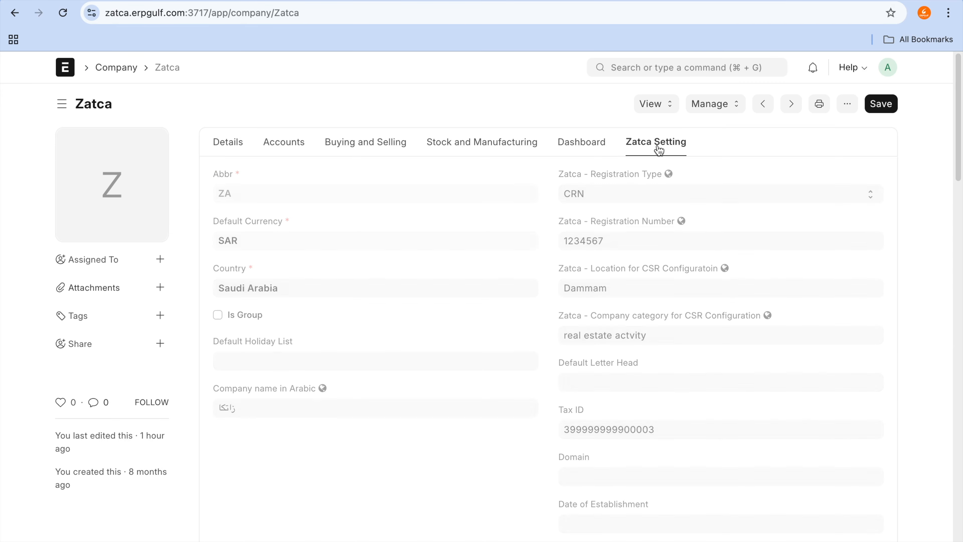
# Step: Examine the company's Zatca settings, from the phase and environment options through CSR data, keys, API endpoints, compliance check and final CSID generation
pyautogui.scroll(-2, 629, 233)
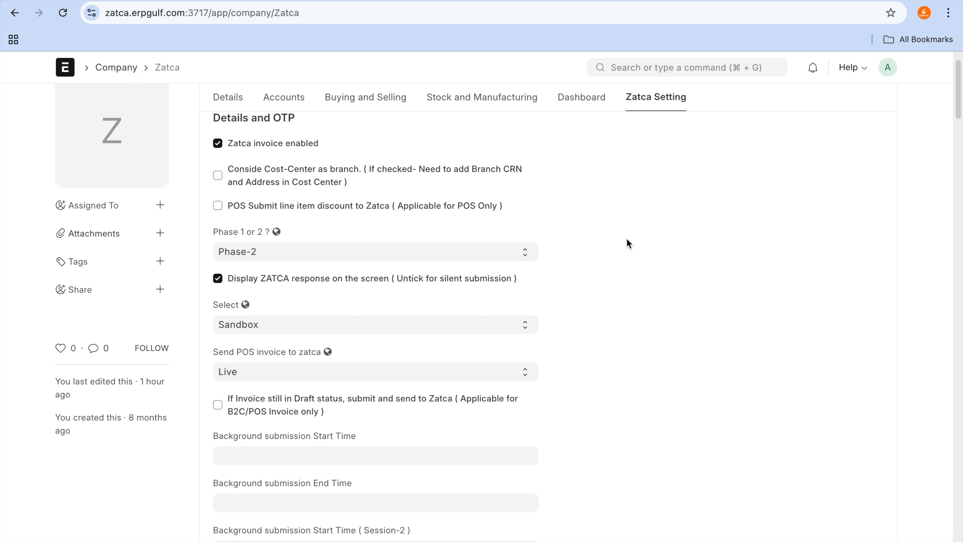
pyautogui.scroll(-15, 627, 239)
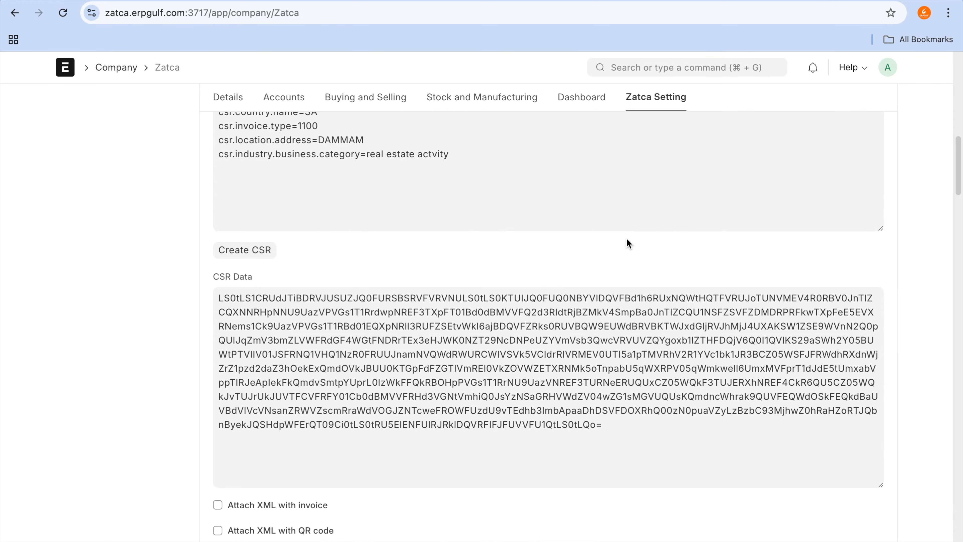
pyautogui.scroll(-10, 627, 238)
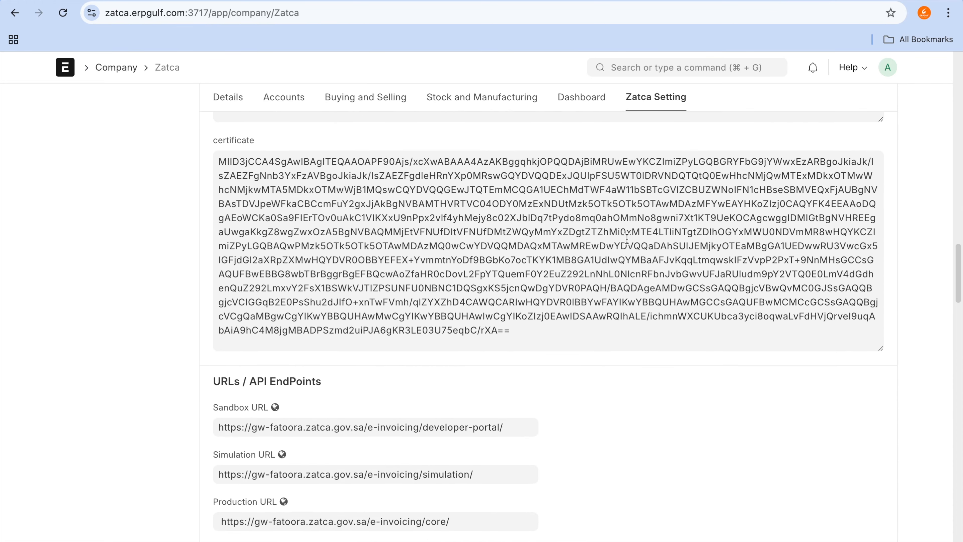
pyautogui.scroll(-15, 627, 238)
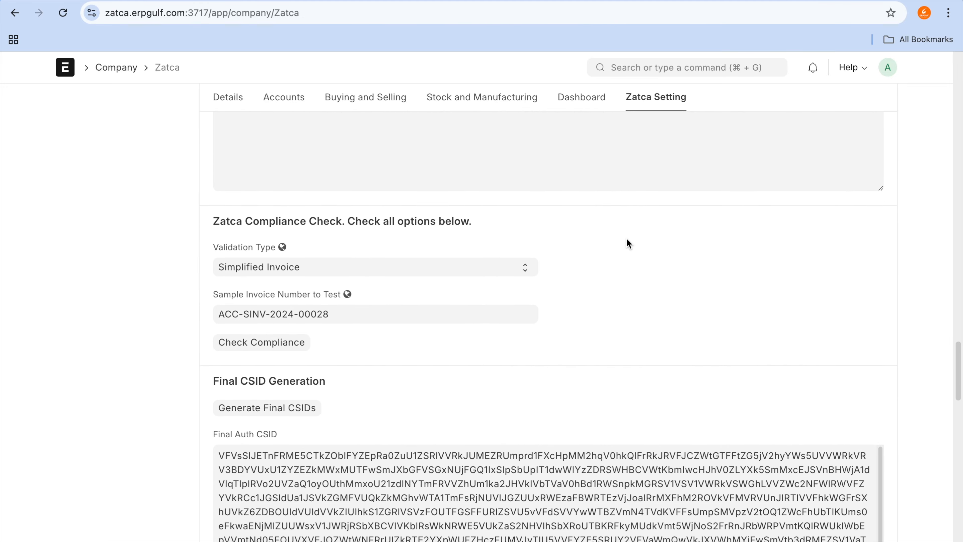
pyautogui.scroll(20, 627, 237)
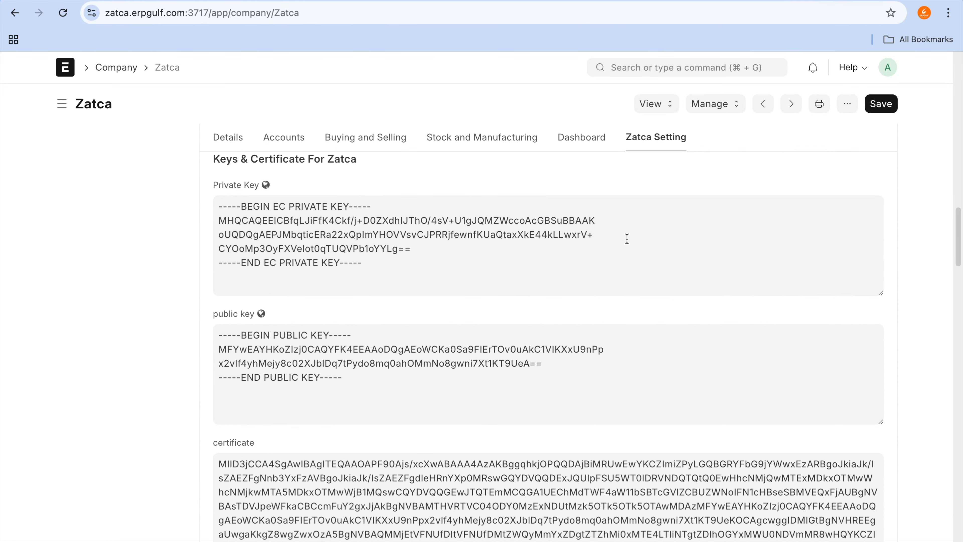
pyautogui.scroll(15, 627, 238)
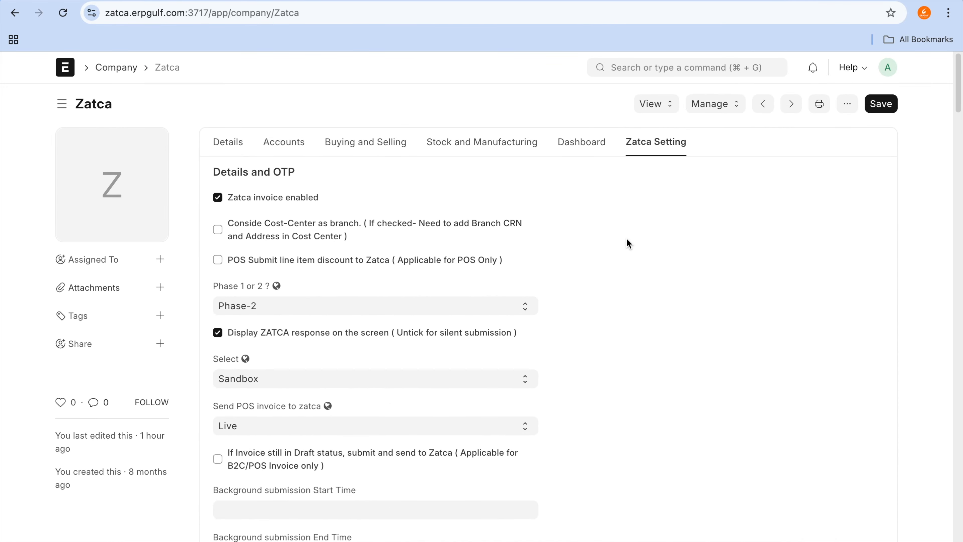
# Step: Reopen the Zatca Setup Wizard page from the ERPNext home page and go back to the Zatca ERPGulf workspace
pyautogui.click(71, 70)
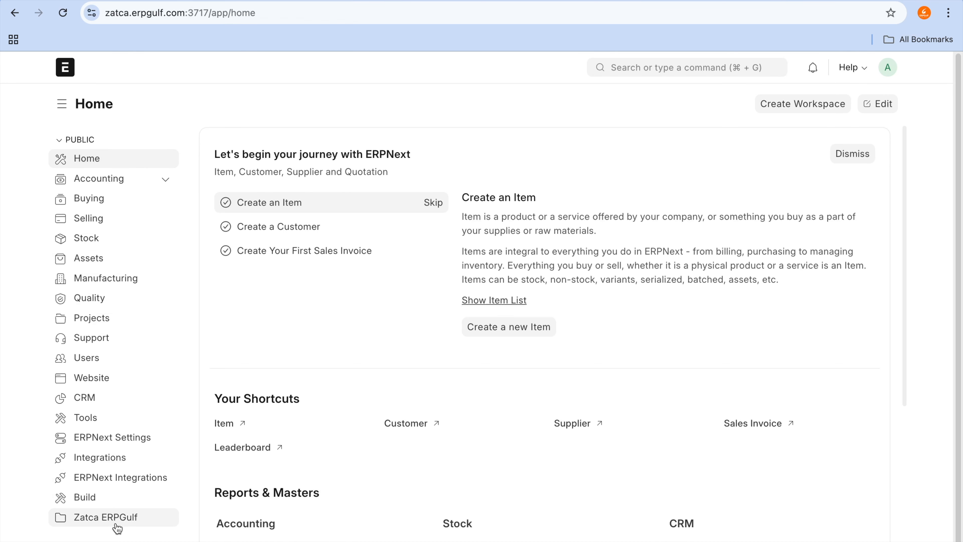
pyautogui.click(117, 526)
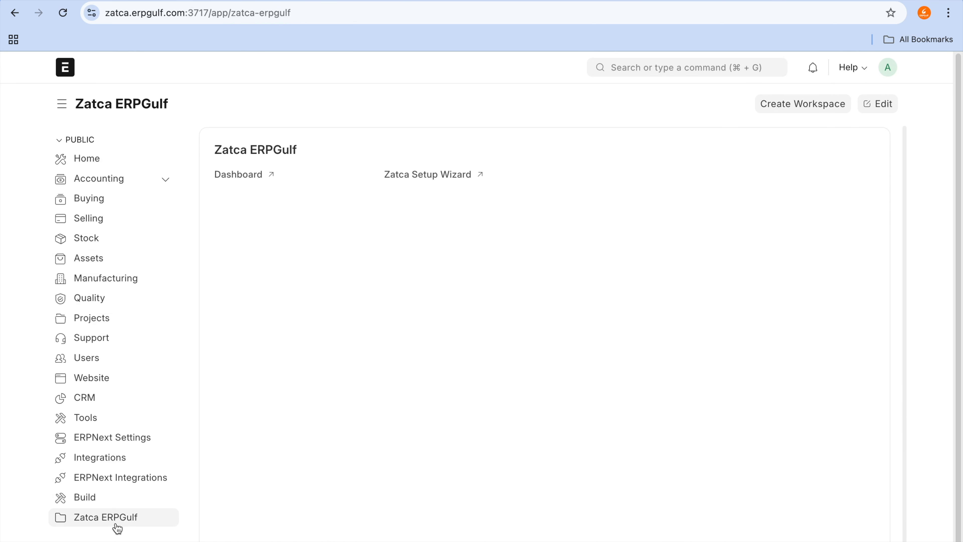
pyautogui.click(467, 185)
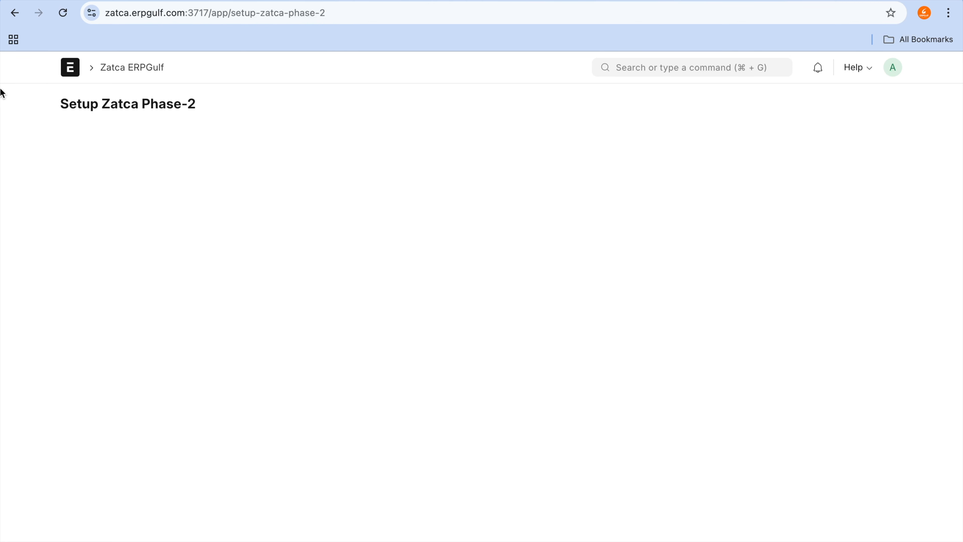
pyautogui.click(12, 16)
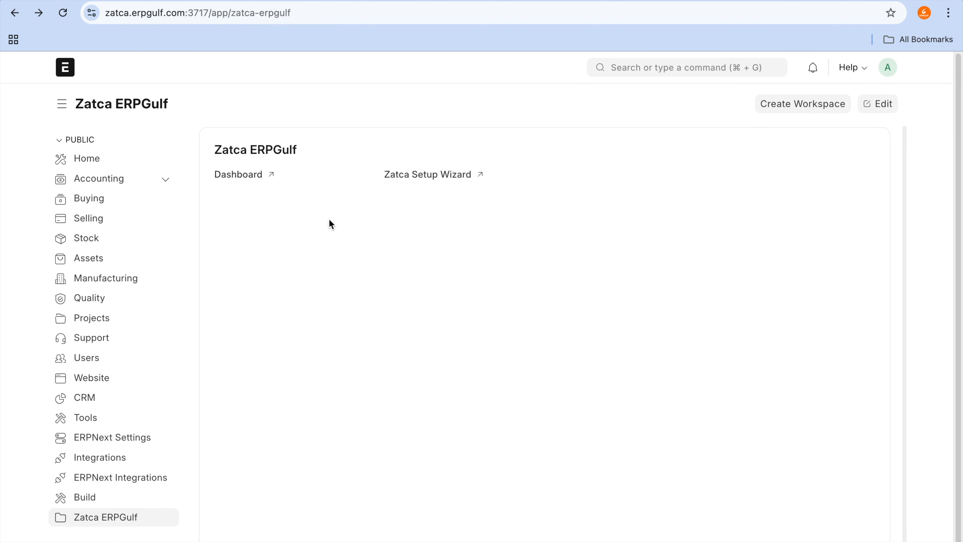
# Step: Switch to the Excalidraw tab and bring an empty area of the canvas into view beside the title text
pyautogui.hotkey('ctrl', 'Tab')
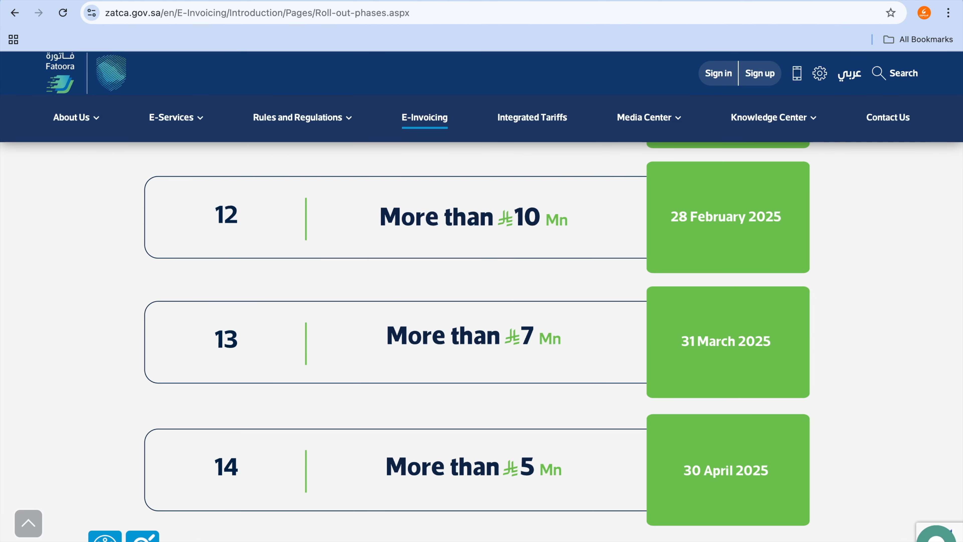
pyautogui.hotkey('ctrl', 'Tab')
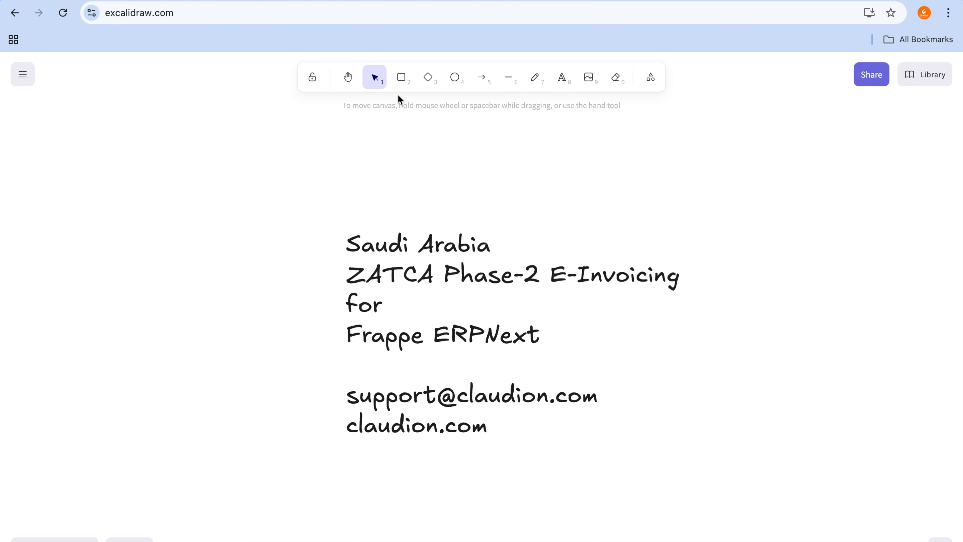
pyautogui.click(347, 77)
pyautogui.moveTo(761, 292); pyautogui.dragTo(26, 323)
# Step: Add a text block to the canvas with the lines "VAT Number", "CR Number", "Address" and "Business type"
pyautogui.press('t')
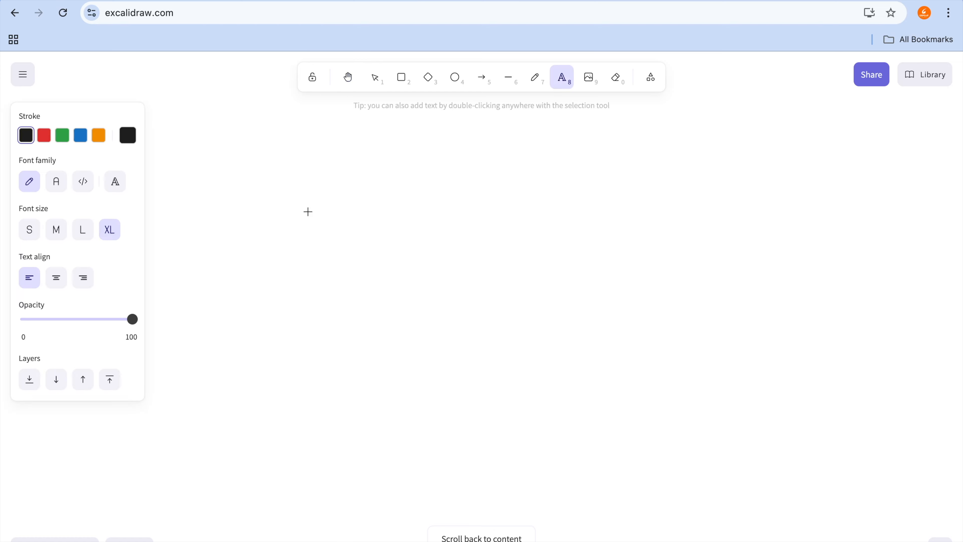
pyautogui.click(388, 202)
pyautogui.write('VAT N')
pyautogui.write('uym')
pyautogui.press('BackSpace')
pyautogui.press('BackSpace')
pyautogui.write('mber')
pyautogui.press('Return')
pyautogui.write('CR Number')
pyautogui.press('Return')
pyautogui.write('Address')
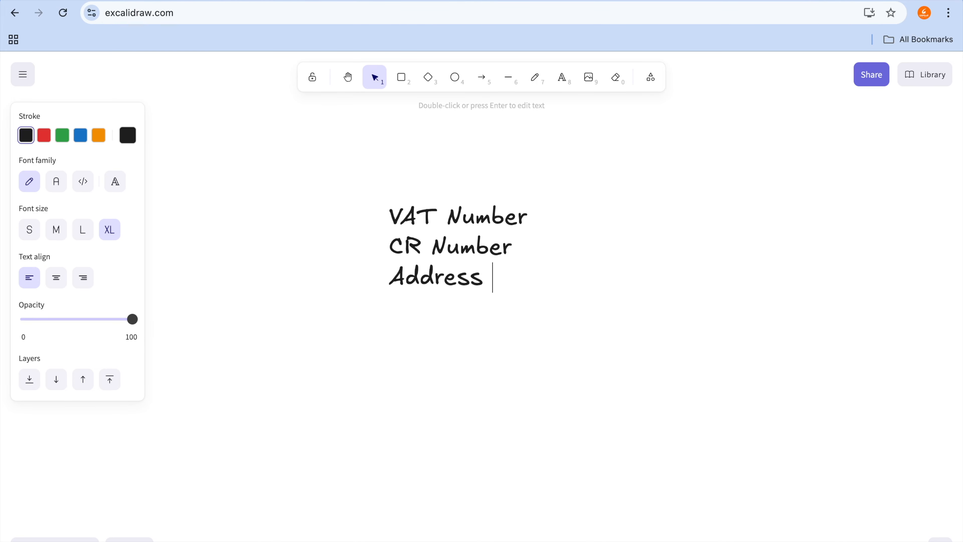
pyautogui.press('Return')
pyautogui.write('Business type')
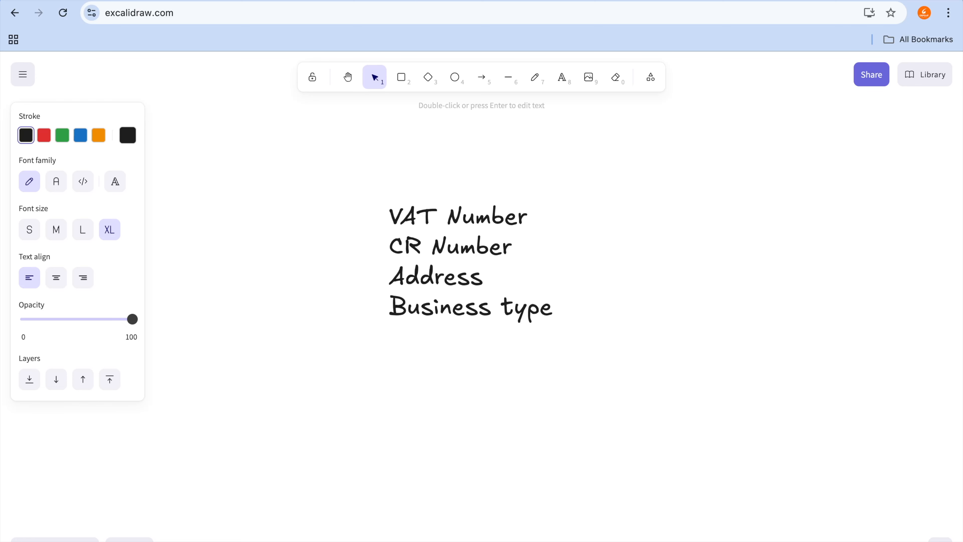
pyautogui.write('  - Multip')
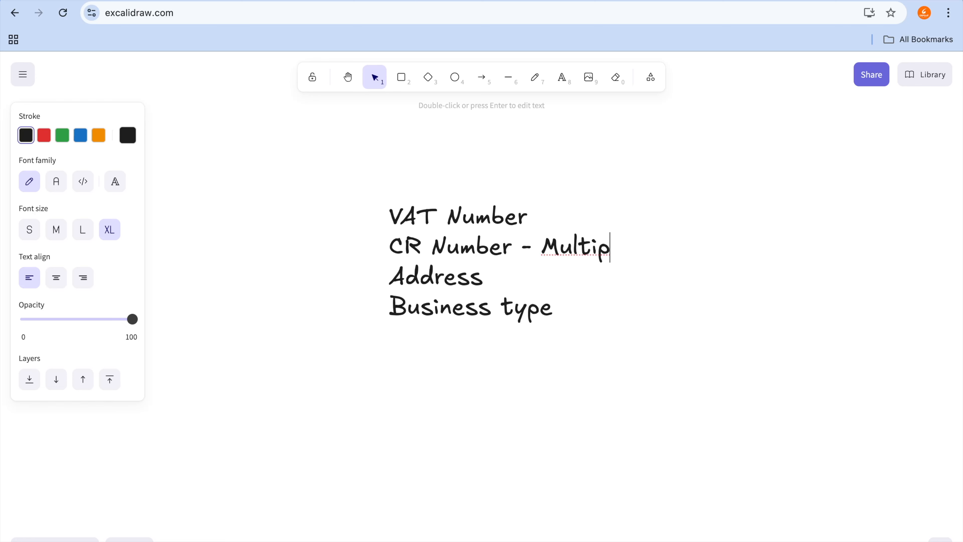
pyautogui.write('le ')
pyautogui.write('CR ')
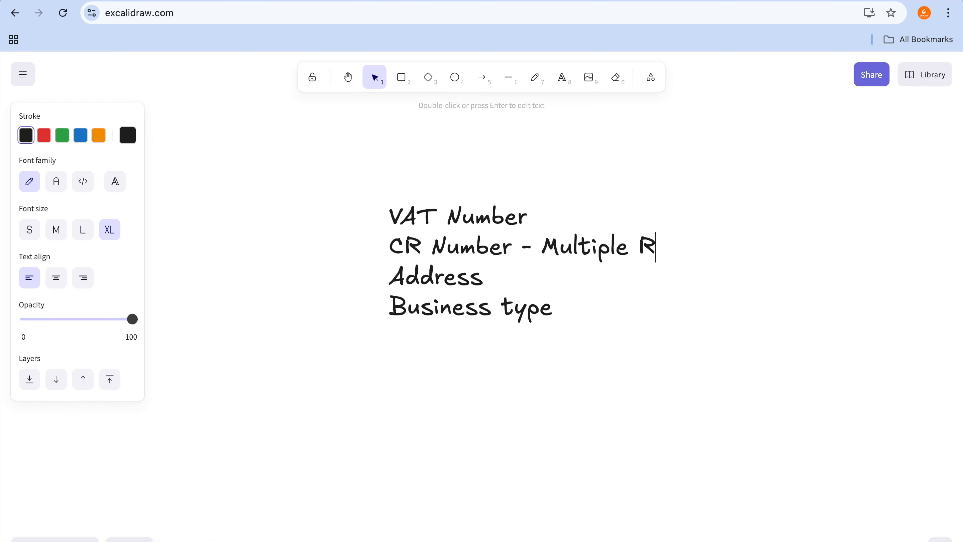
pyautogui.write('number')
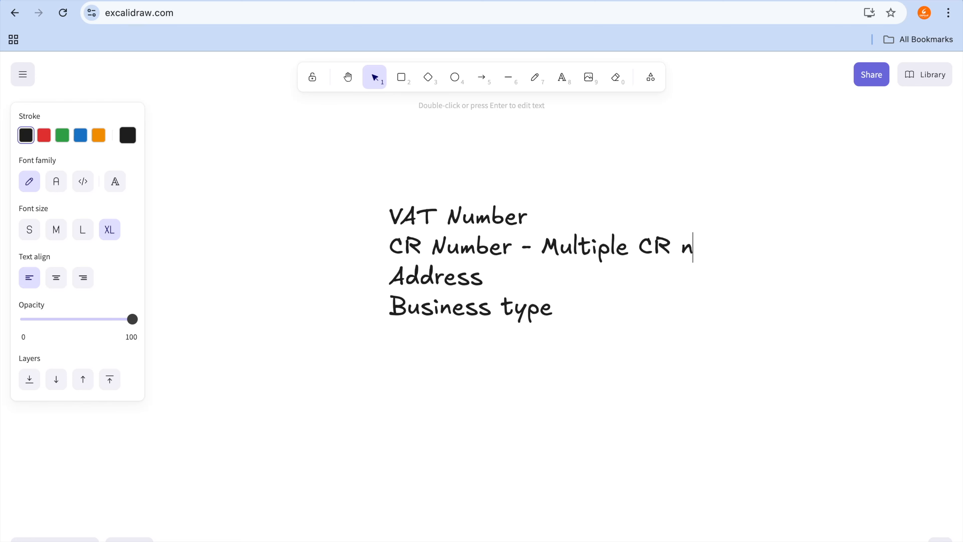
# Step: Extend the "CR Number" line to read "CR Number - Multiple CR number" and finish editing the text
pyautogui.click(387, 202)
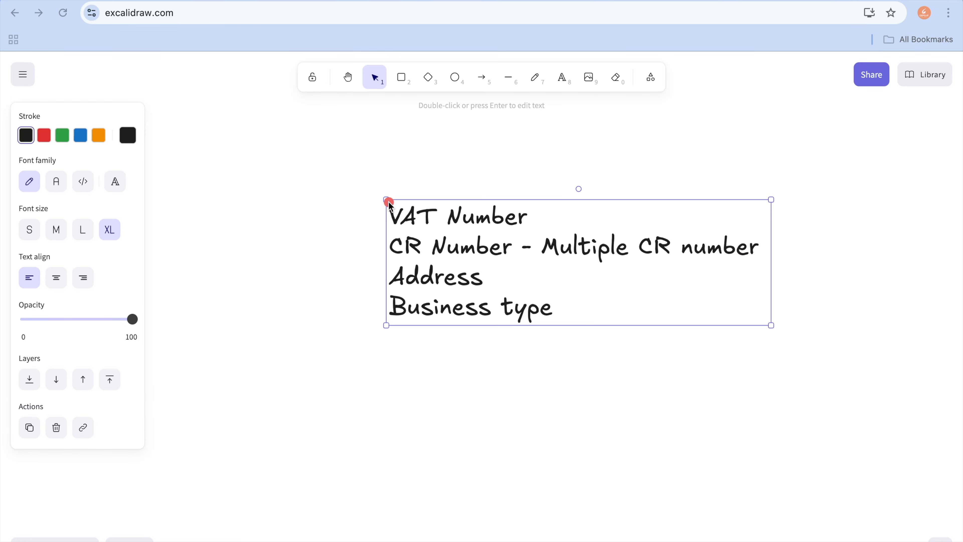
# Step: Place a separate text block reading "t" in the empty canvas area below the company details list
pyautogui.moveTo(320, 233); pyautogui.dragTo(437, 233)
pyautogui.doubleClick(567, 446)
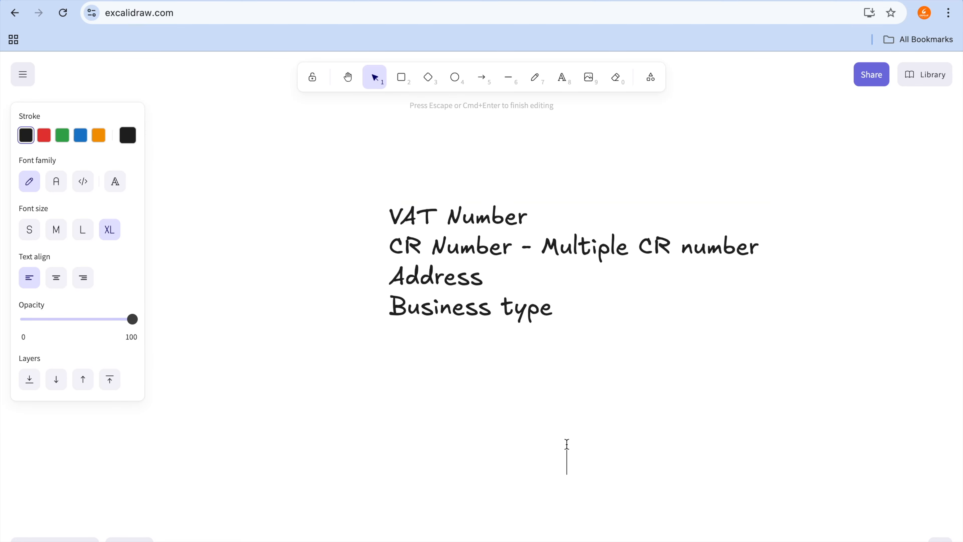
pyautogui.write('t')
pyautogui.click(405, 370)
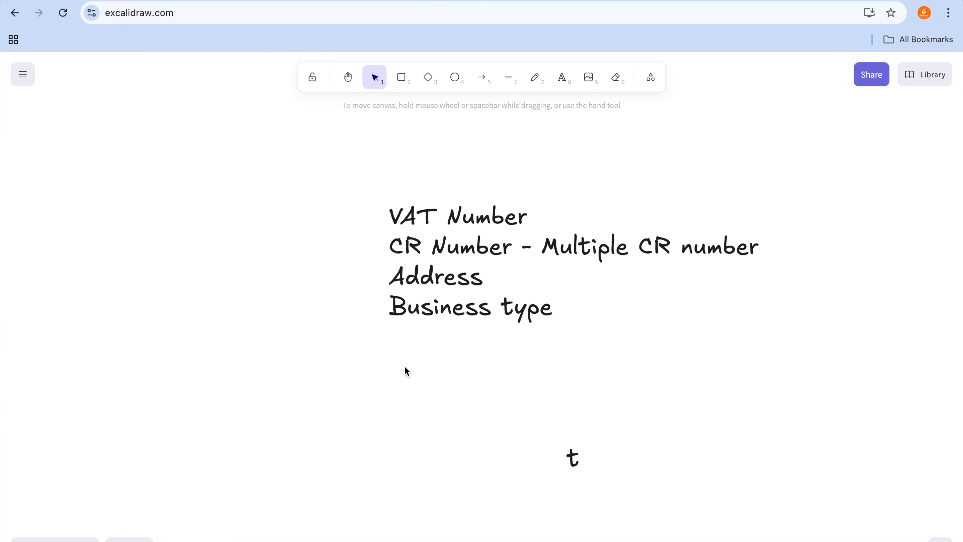
# Step: Add a text block below the company details list with the lines "Dammam", "Riyadh" and "Jeddah"
pyautogui.press('t')
pyautogui.click(453, 405)
pyautogui.write('Dammam')
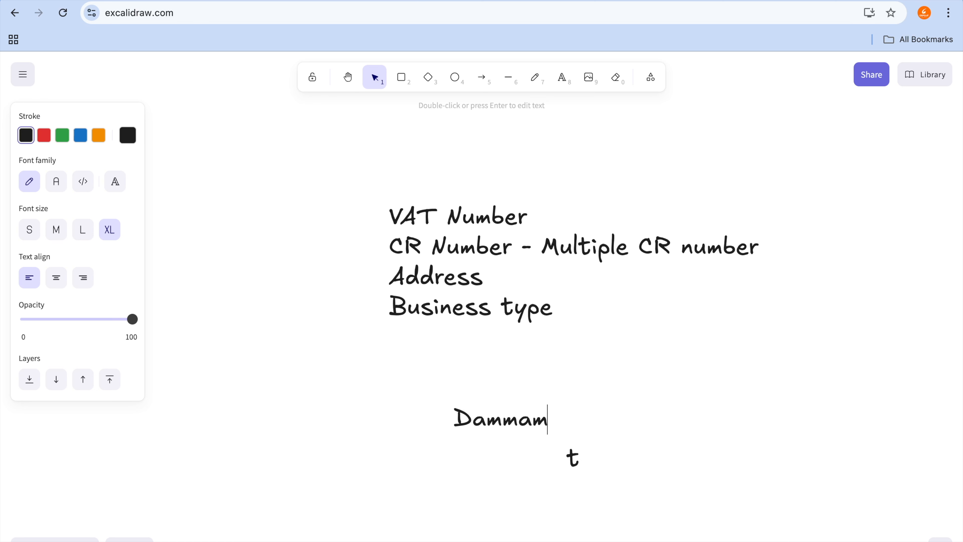
pyautogui.press('Return')
pyautogui.write('Riyadh')
pyautogui.press('Return')
pyautogui.write('Jeddh')
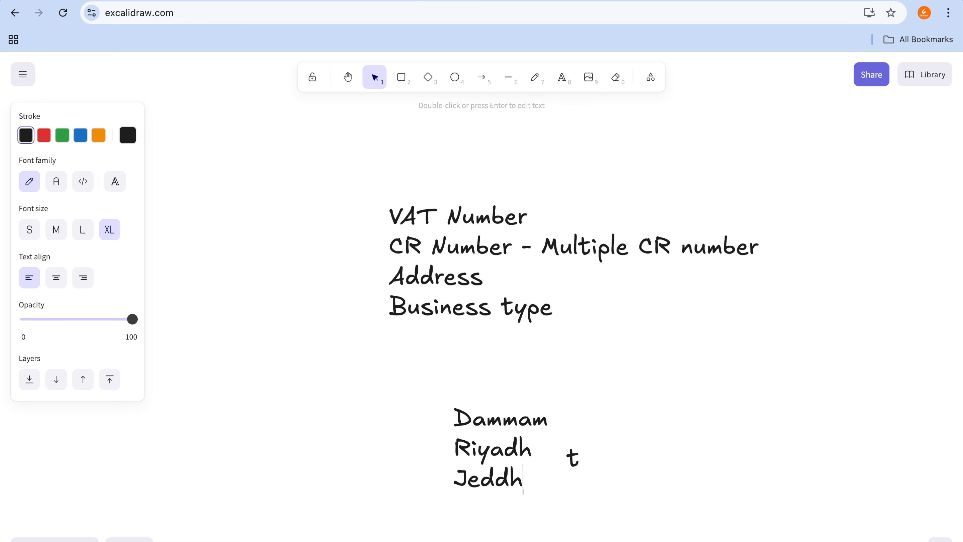
pyautogui.press('BackSpace')
pyautogui.write('ah')
pyautogui.click(566, 423)
pyautogui.hotkey('ctrl', 'space')
pyautogui.moveTo(564, 419); pyautogui.dragTo(599, 420)
pyautogui.moveTo(536, 450); pyautogui.dragTo(589, 450)
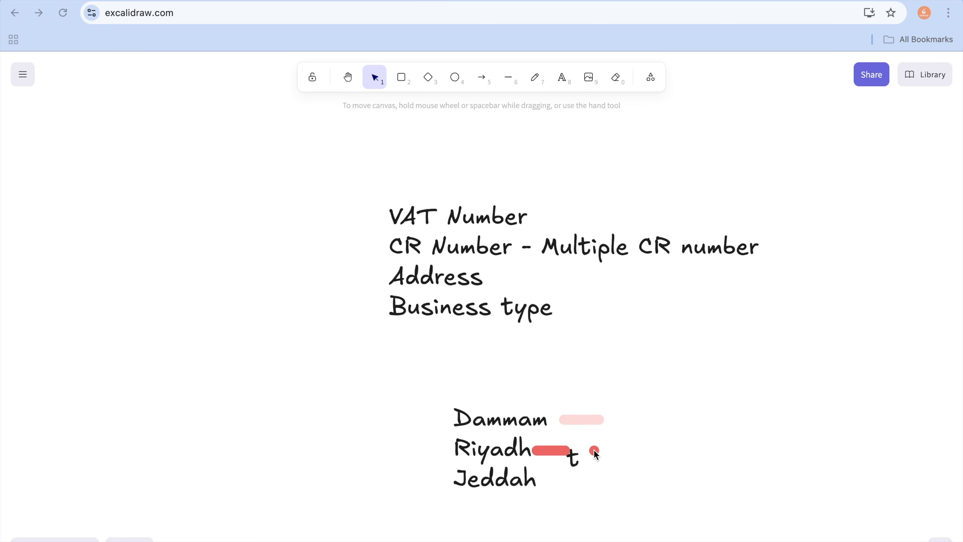
pyautogui.moveTo(538, 477); pyautogui.dragTo(570, 476)
pyautogui.press('Escape')
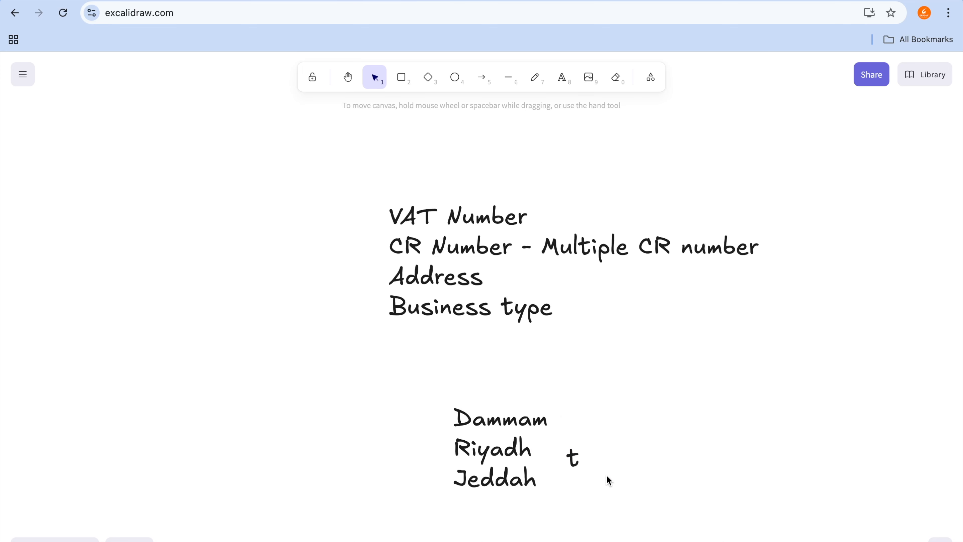
pyautogui.moveTo(568, 0)
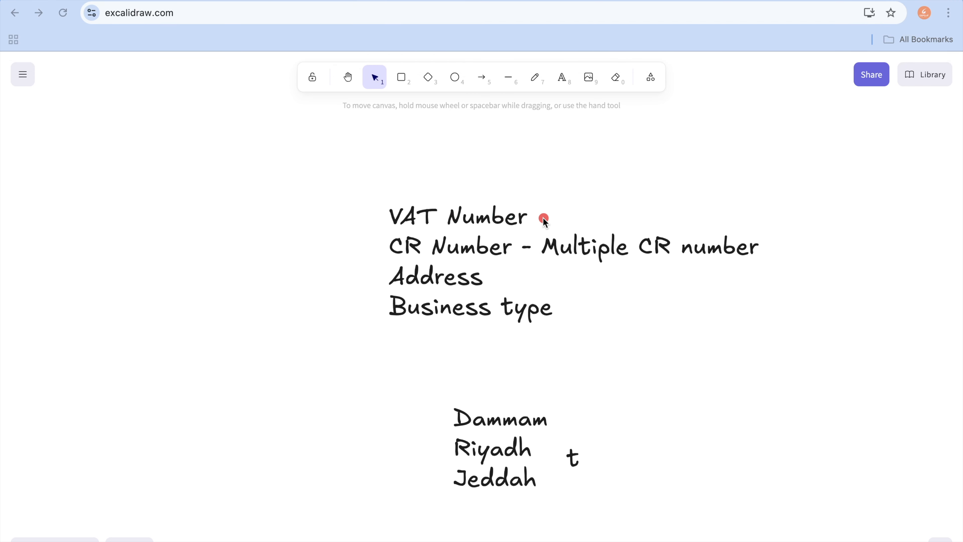
pyautogui.moveTo(544, 217); pyautogui.dragTo(697, 200)
pyautogui.click(576, 291)
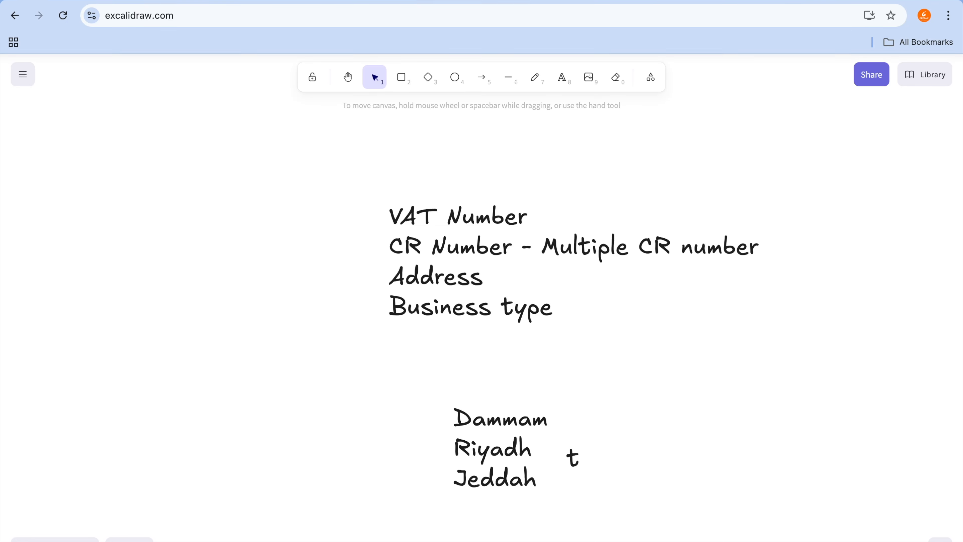
# Step: Switch to the Claudion documentation and expand its Zatca Accounting and Zatca Integration sections, then return to Excalidraw
pyautogui.click(652, 7)
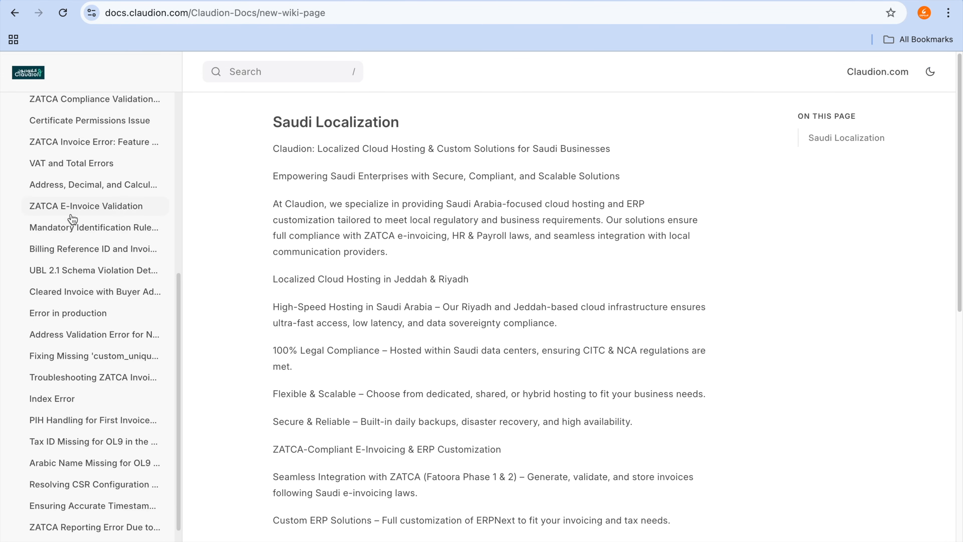
pyautogui.scroll(5, 71, 217)
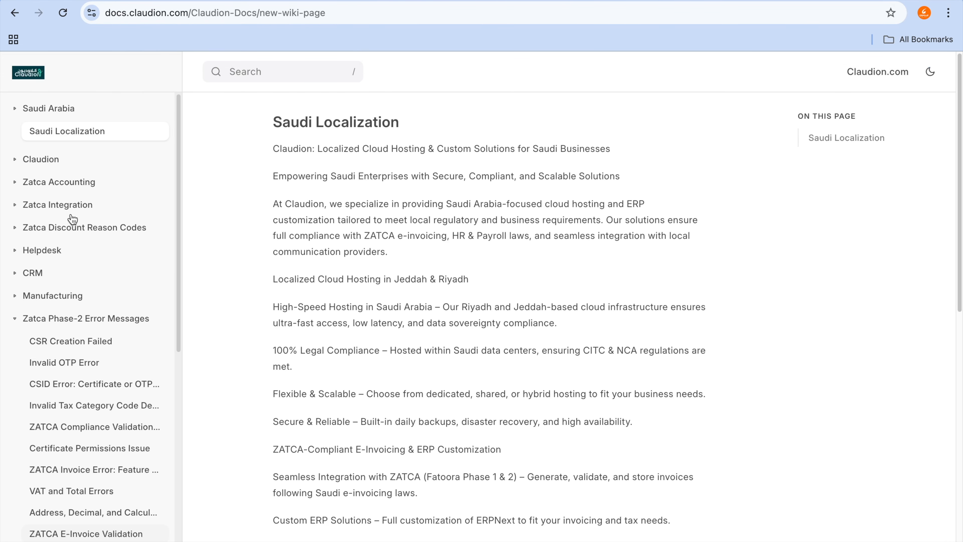
pyautogui.click(65, 186)
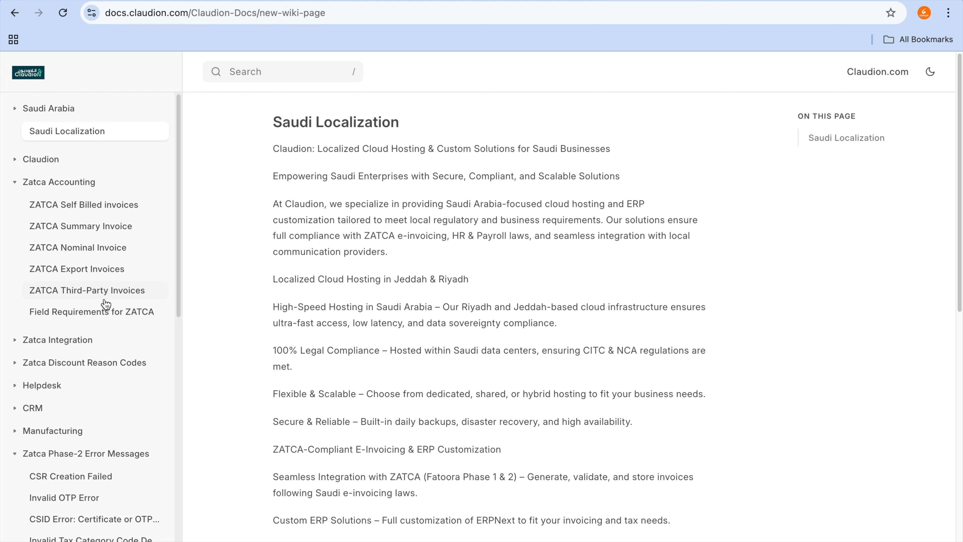
pyautogui.scroll(-2, 106, 304)
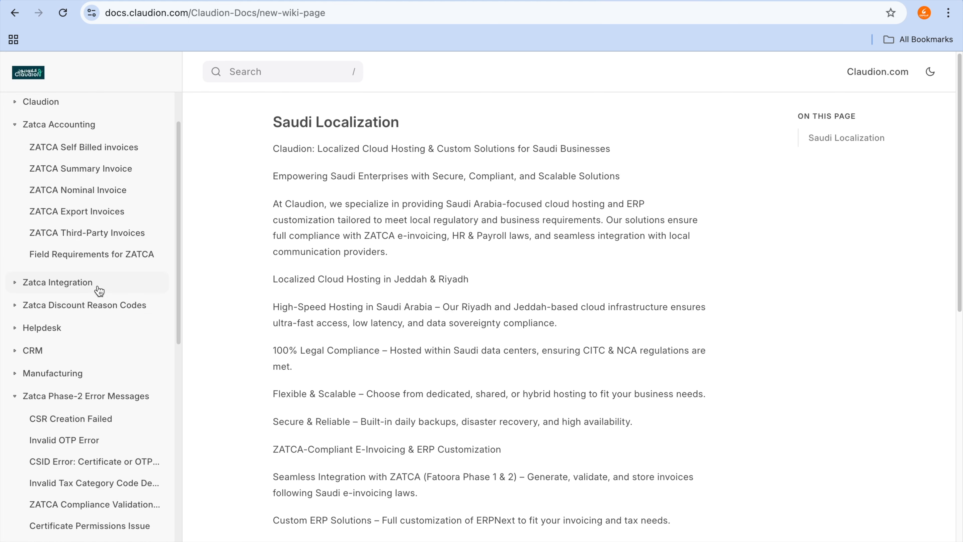
pyautogui.click(99, 292)
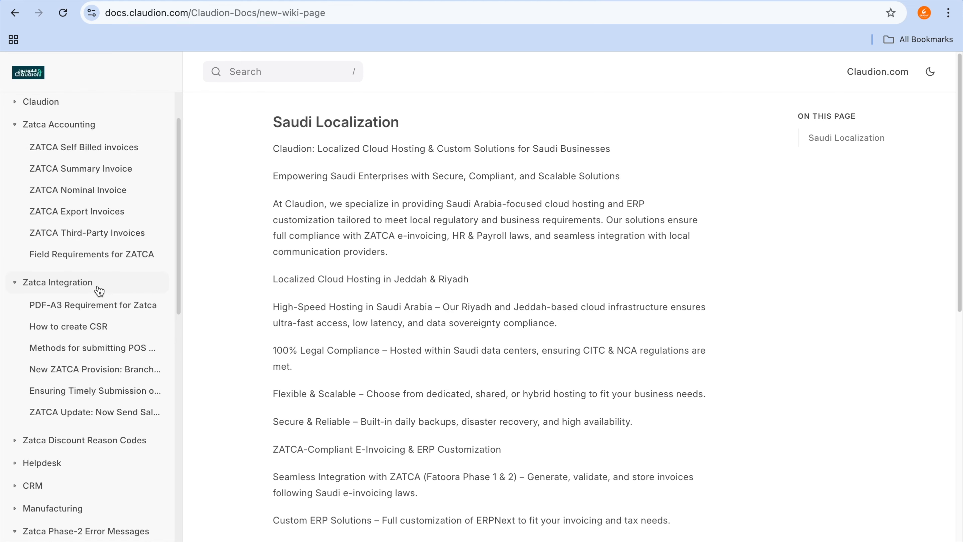
pyautogui.click(96, 326)
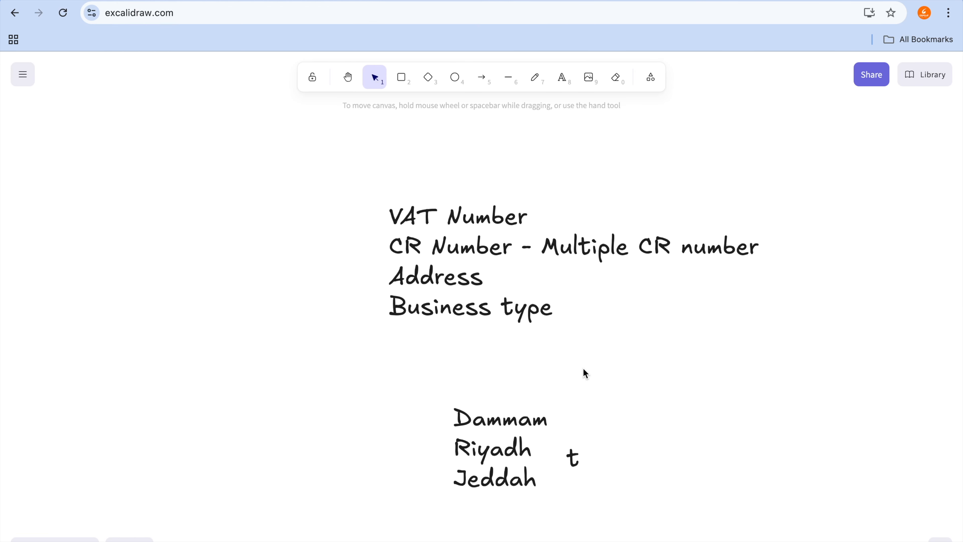
pyautogui.click(583, 368)
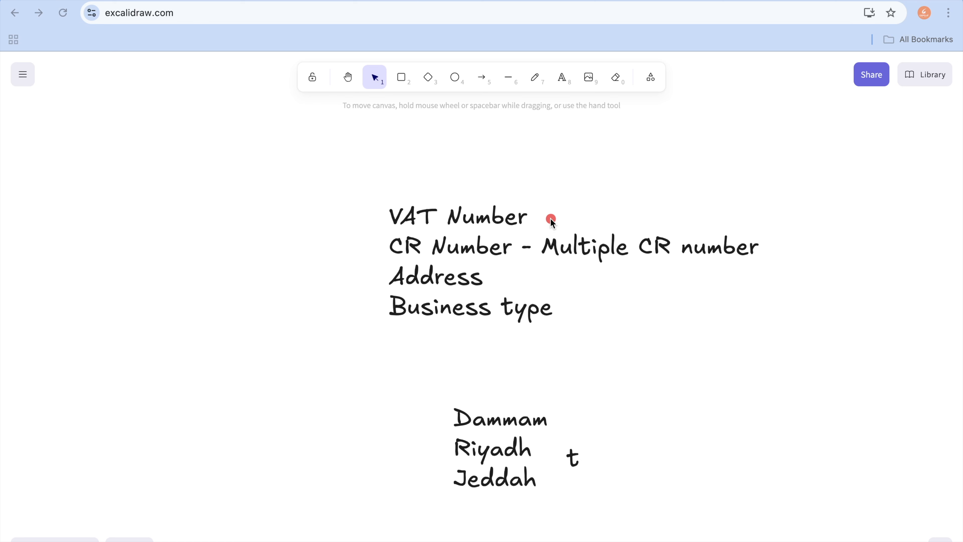
pyautogui.moveTo(551, 218); pyautogui.dragTo(692, 219)
pyautogui.moveTo(539, 253); pyautogui.dragTo(663, 255)
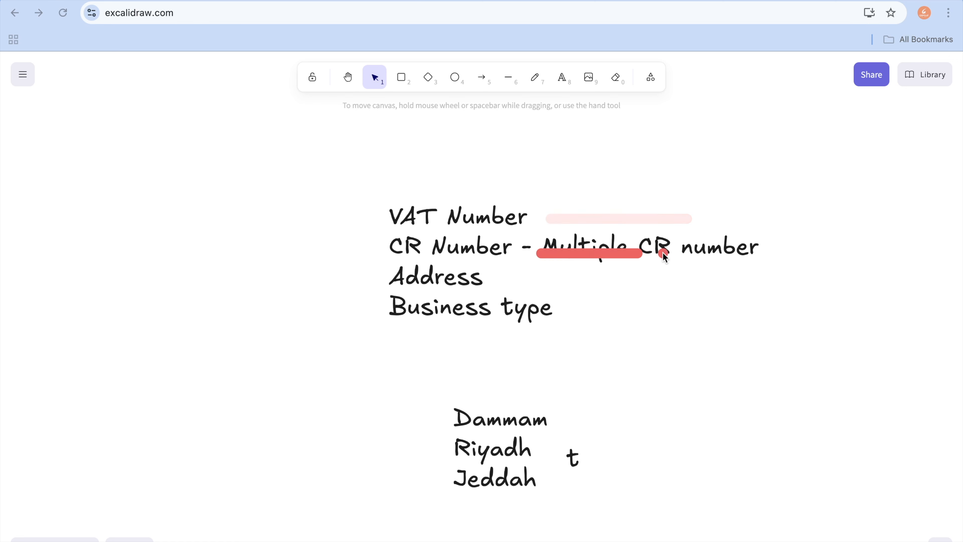
pyautogui.moveTo(470, 277); pyautogui.dragTo(567, 277)
pyautogui.press('Escape')
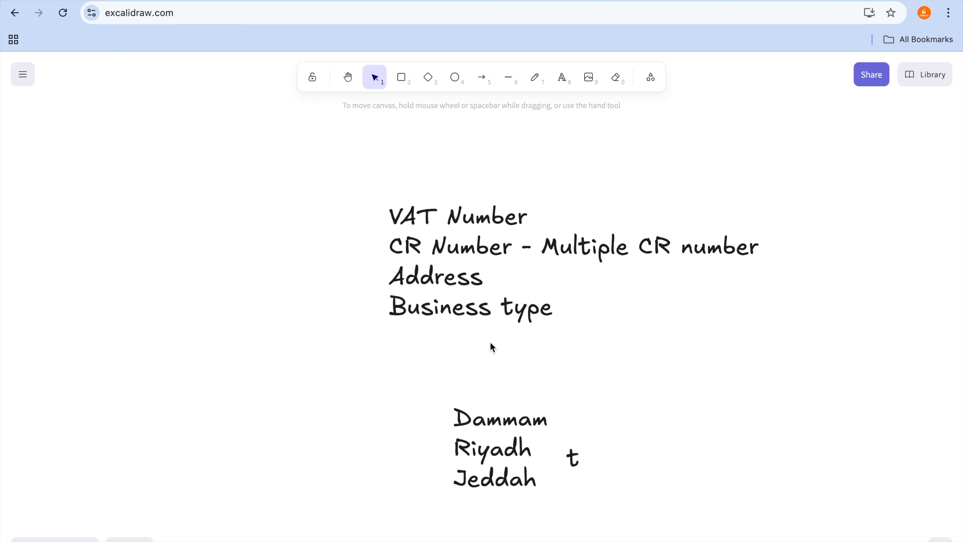
# Step: Switch to the ERPNext tab, find the Company list and open the Zatca(Demo) company record
pyautogui.hotkey('ctrl', 'Tab')
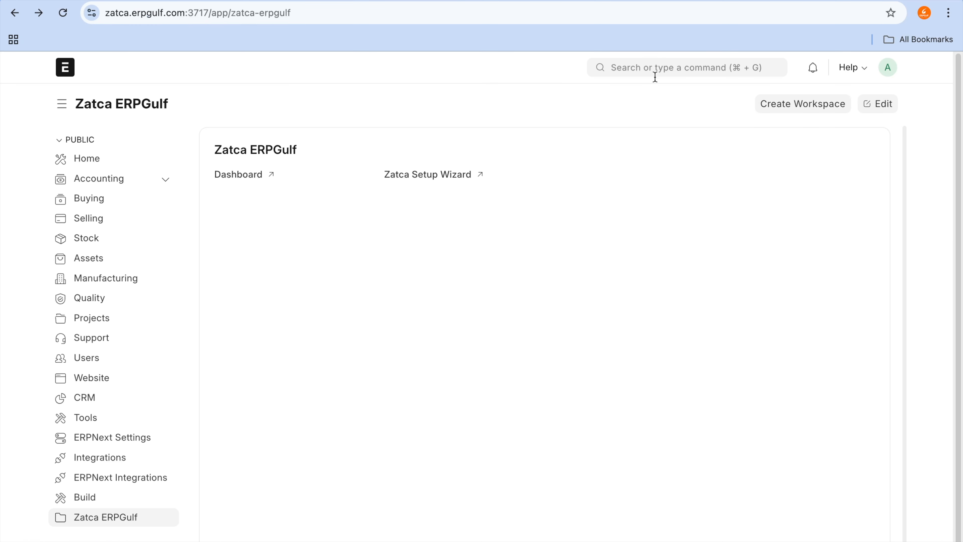
pyautogui.click(679, 61)
pyautogui.write('compa')
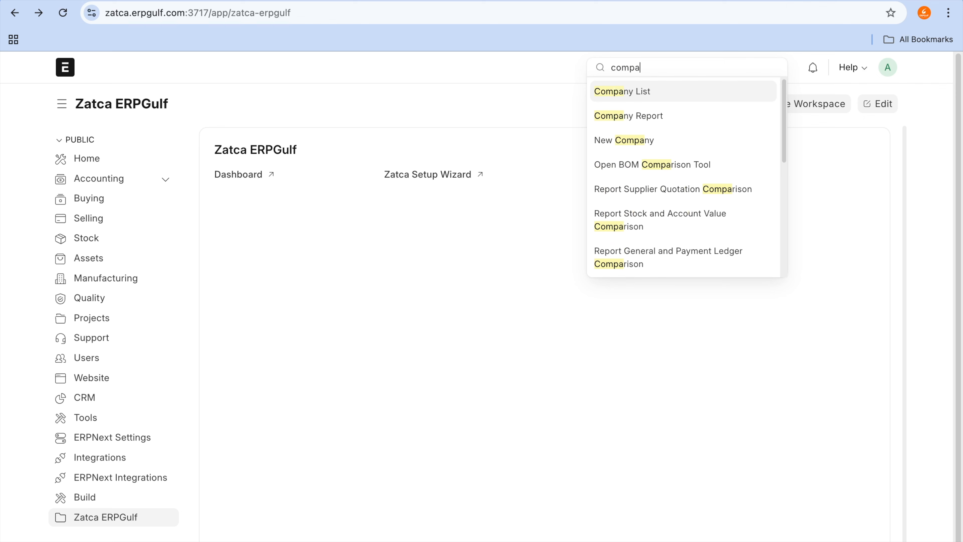
pyautogui.click(670, 90)
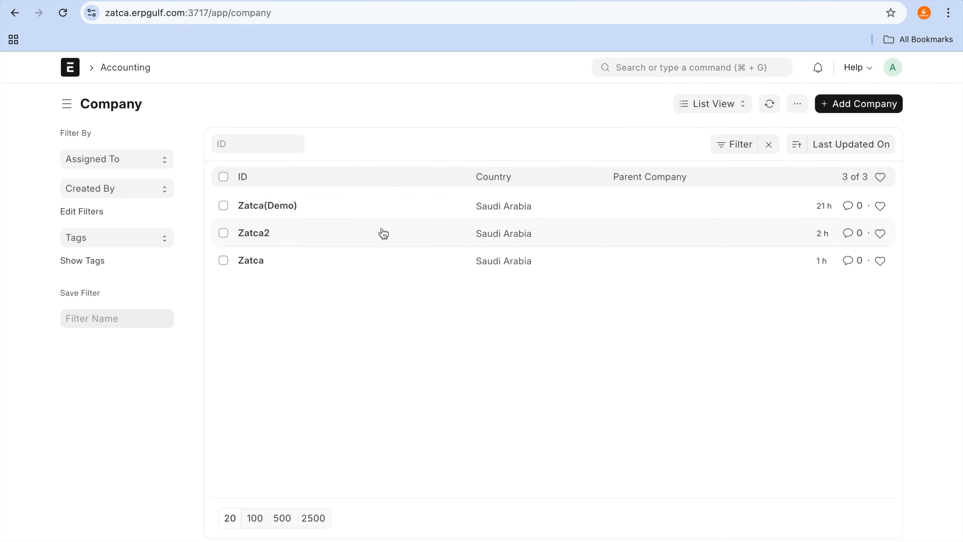
pyautogui.click(283, 205)
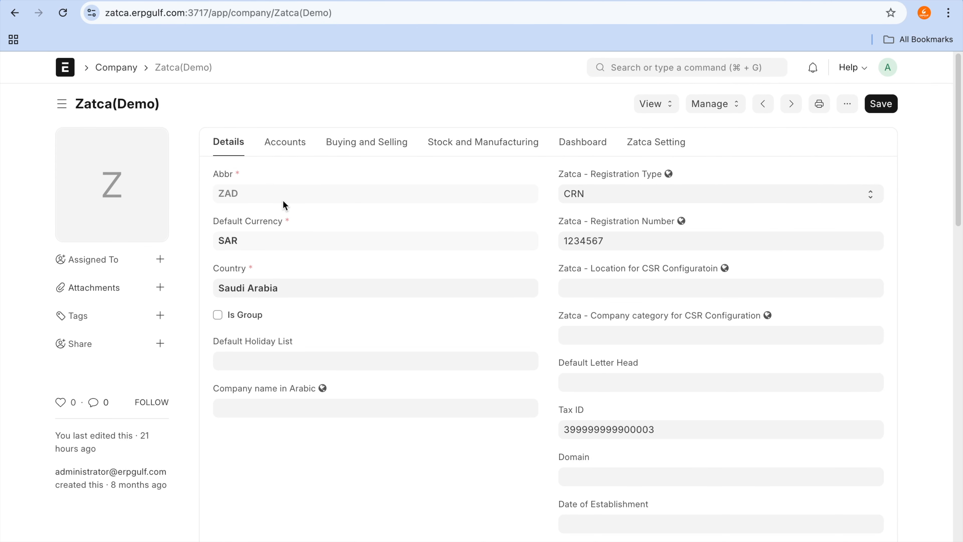
# Step: Examine the Zatca registration type options, registration number and Tax ID fields in the Zatca(Demo) company details
pyautogui.click(576, 239)
pyautogui.moveTo(577, 176)
pyautogui.mouseDown()
pyautogui.moveTo(579, 220)
pyautogui.moveTo(590, 169)
pyautogui.mouseUp()
pyautogui.moveTo(759, 1)
pyautogui.click(690, 194)
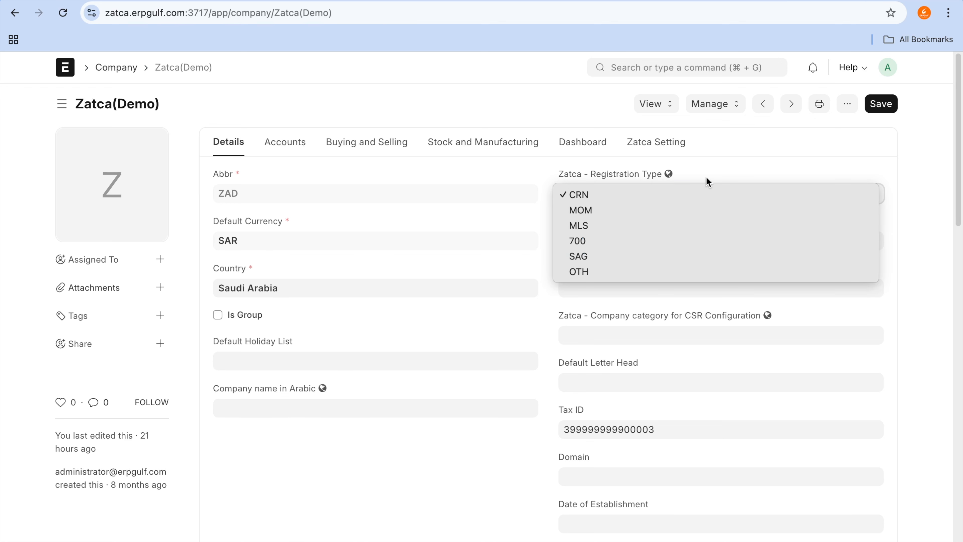
pyautogui.click(727, 160)
pyautogui.click(682, 242)
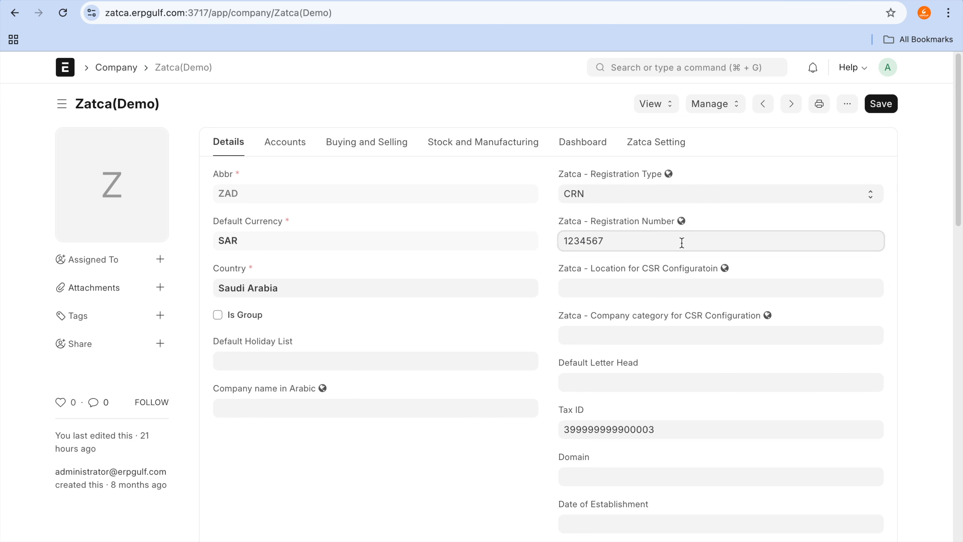
pyautogui.click(635, 215)
pyautogui.moveTo(634, 213)
pyautogui.mouseDown()
pyautogui.moveTo(569, 224)
pyautogui.moveTo(614, 266)
pyautogui.moveTo(648, 254)
pyautogui.mouseUp()
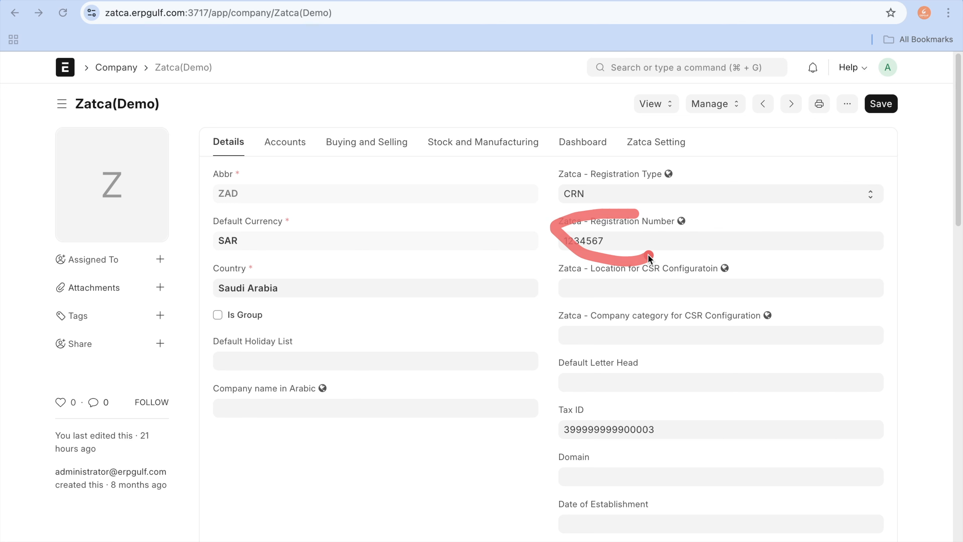
pyautogui.click(797, 249)
pyautogui.press('super+Tab')
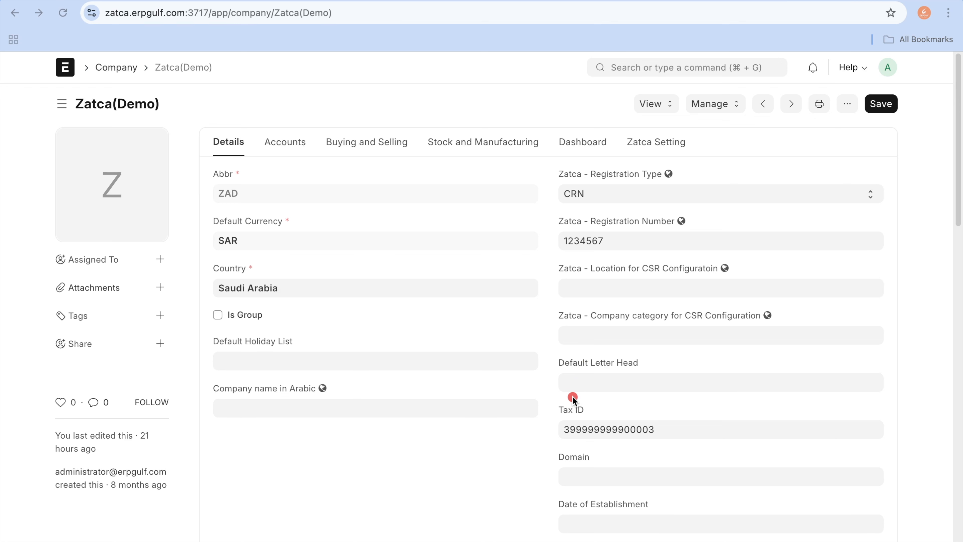
pyautogui.moveTo(573, 396)
pyautogui.mouseDown()
pyautogui.moveTo(541, 431)
pyautogui.moveTo(732, 427)
pyautogui.moveTo(568, 396)
pyautogui.mouseUp()
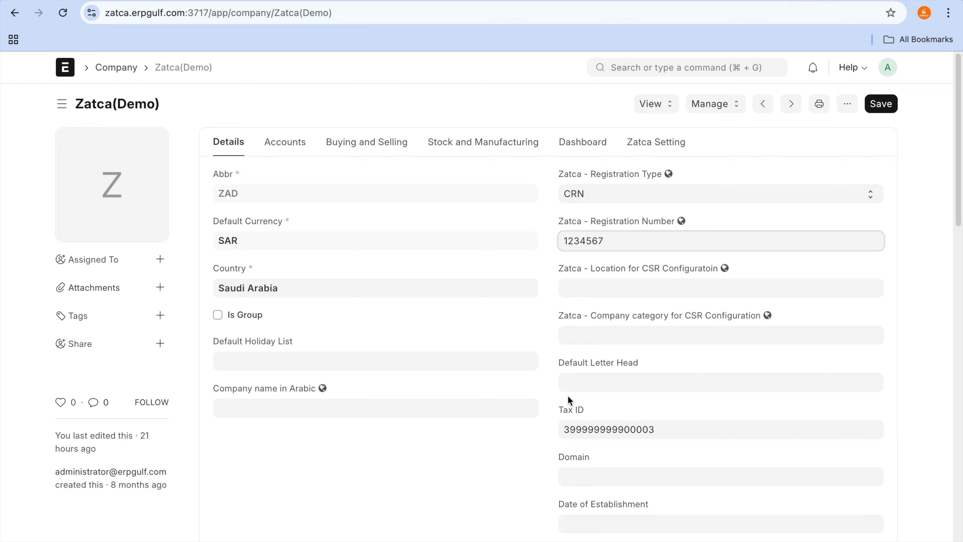
# Step: Start the Zatca Phase 2 Wizard from the Zatca ERPGulf workspace and open the choices for the company selection
pyautogui.click(70, 73)
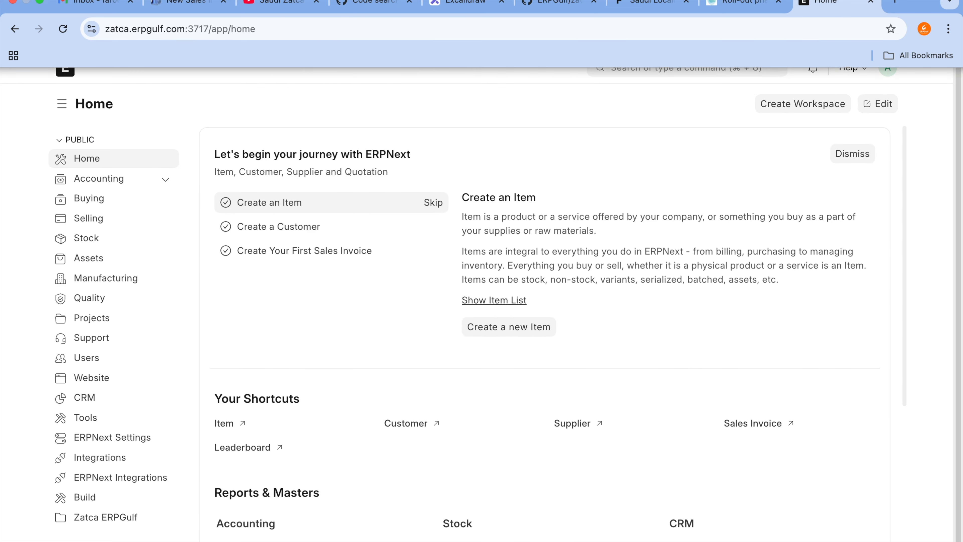
pyautogui.click(114, 517)
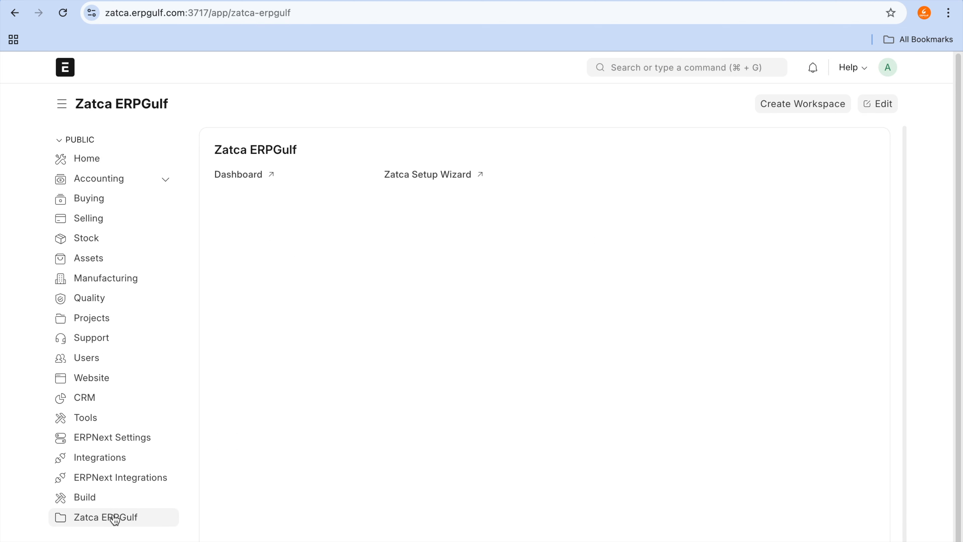
pyautogui.click(447, 183)
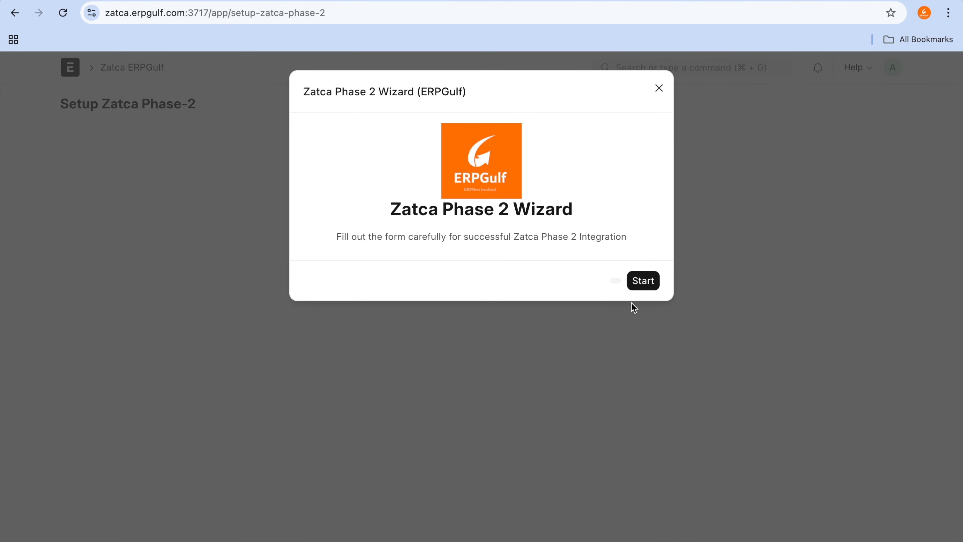
pyautogui.click(652, 281)
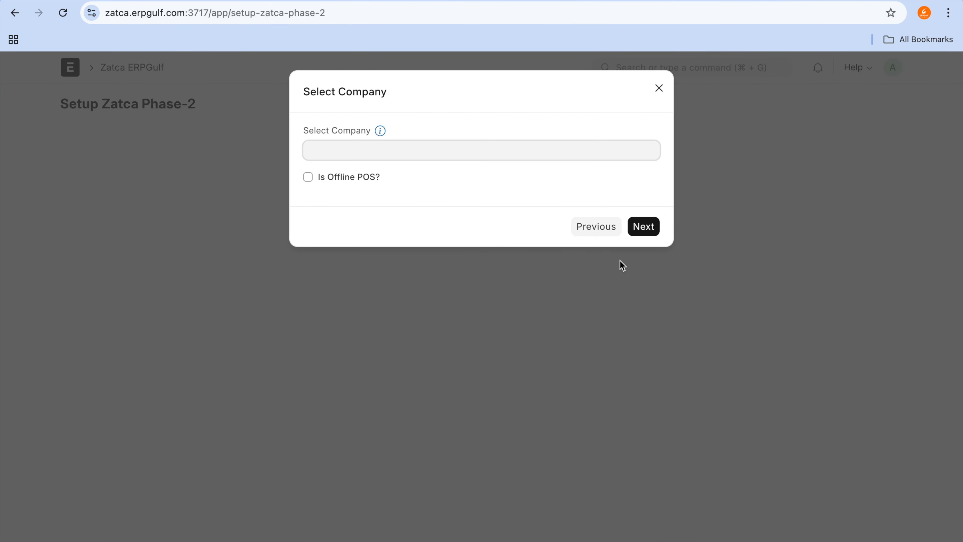
pyautogui.click(537, 154)
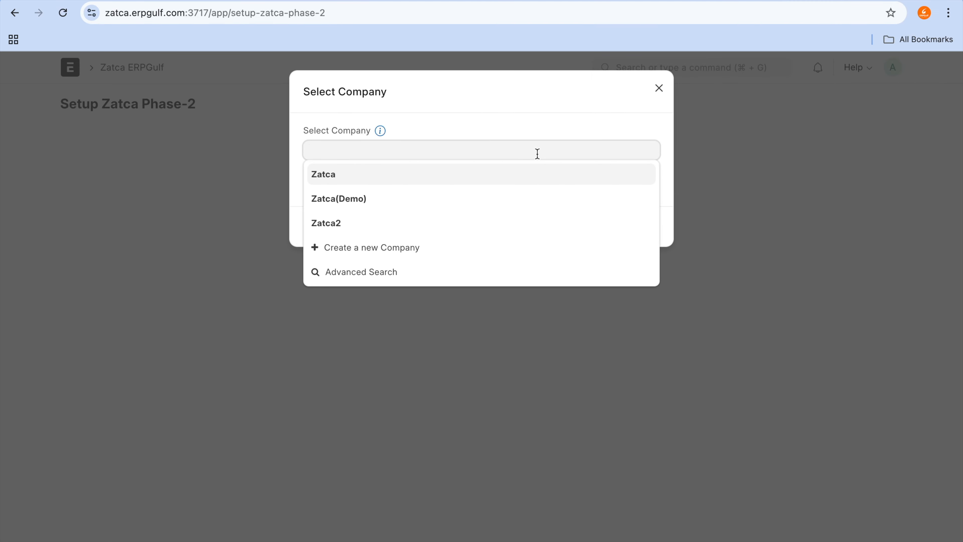
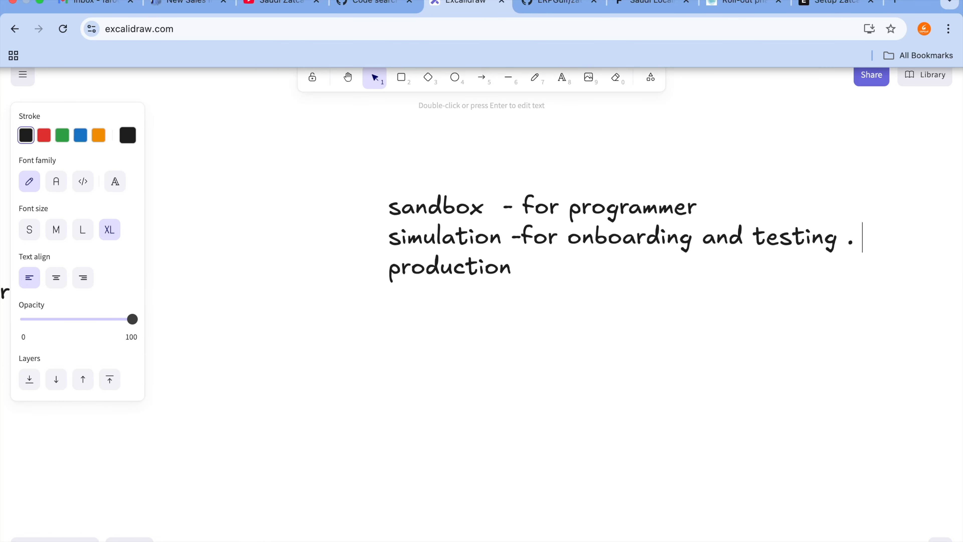
# Step: Complete the production line of the environment notes with "- actual ."
pyautogui.write('actu')
pyautogui.press('BackSpace')
pyautogui.press('BackSpace')
pyautogui.press('BackSpace')
pyautogui.press('BackSpace')
pyautogui.write('- actual')
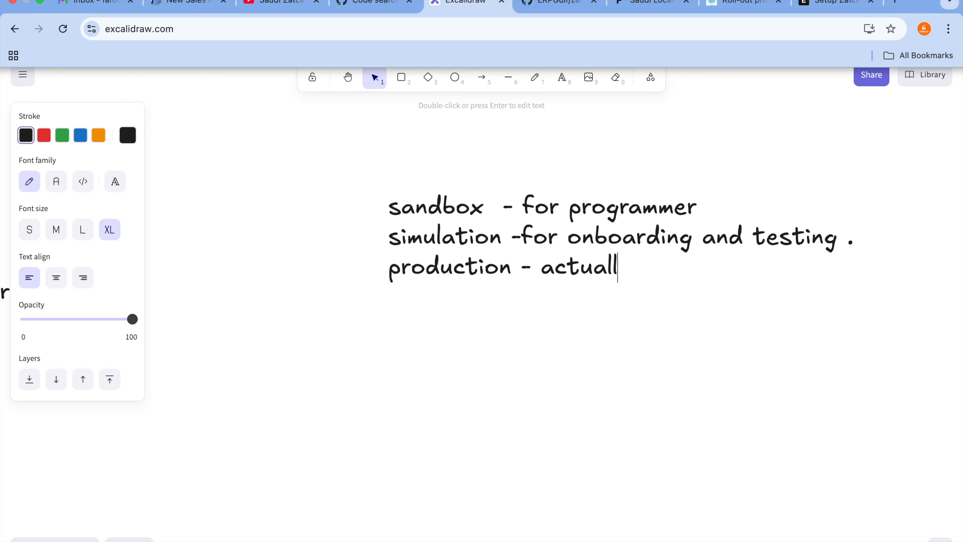
pyautogui.write(' .')
# Step: Switch to the Setup Zatca Phase-2 page in ERPNext, set the integration type to Sandbox and continue to the company details
pyautogui.click(651, 7)
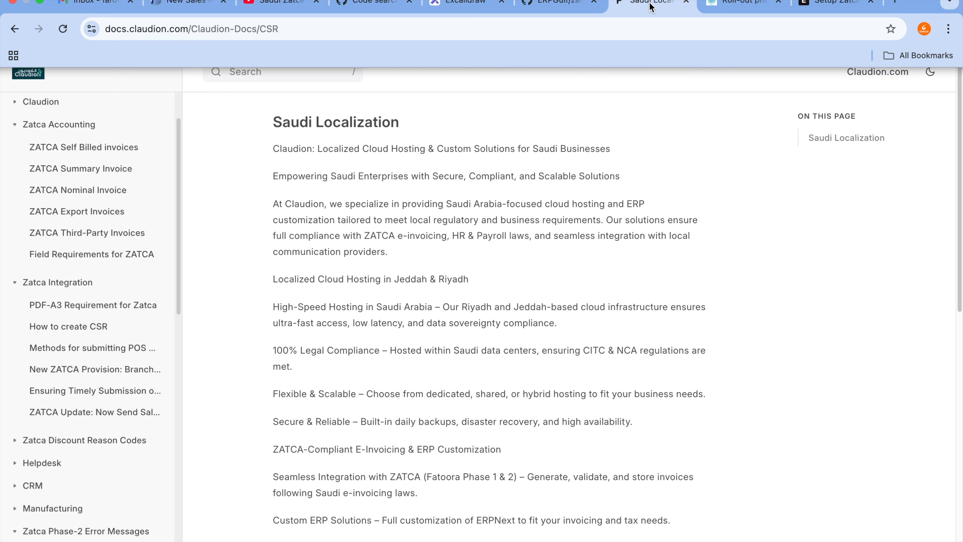
pyautogui.click(831, 4)
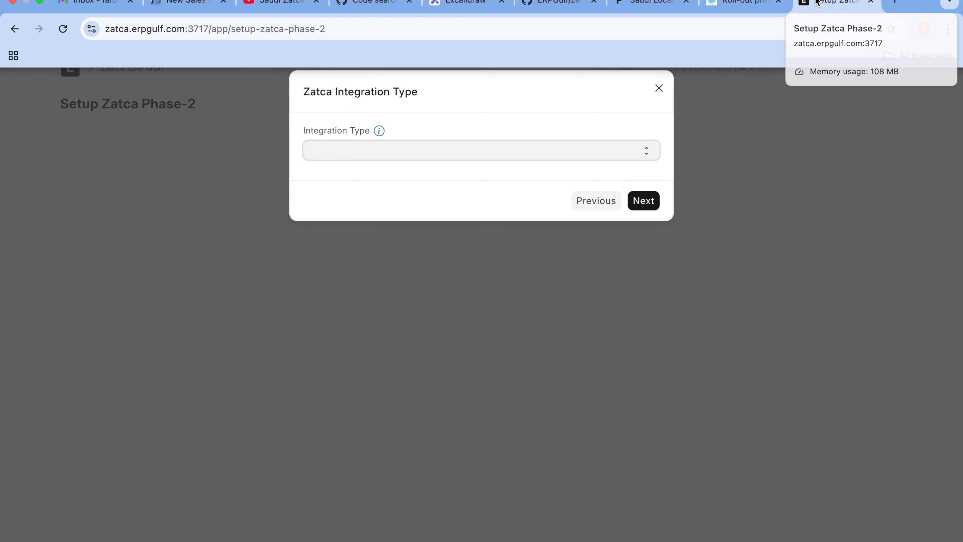
pyautogui.click(493, 155)
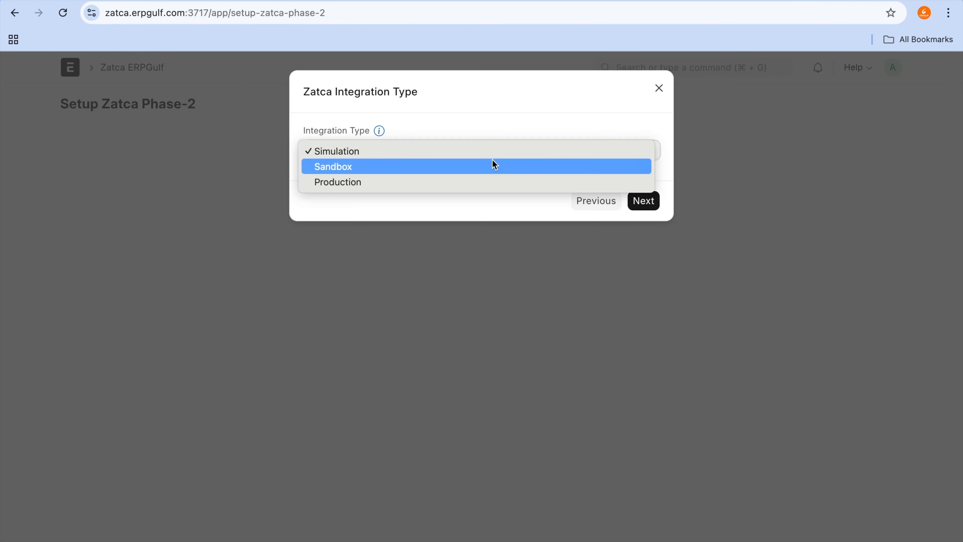
pyautogui.click(492, 160)
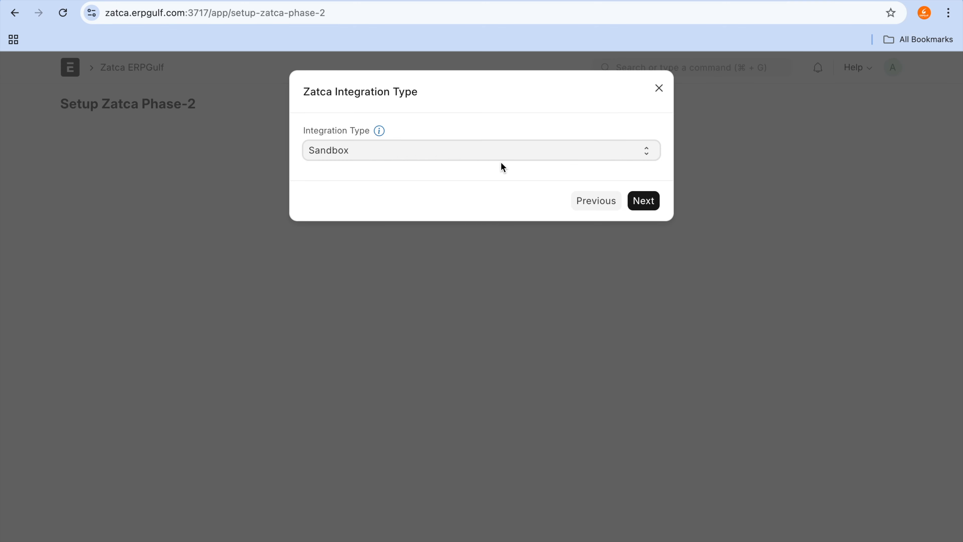
pyautogui.click(504, 152)
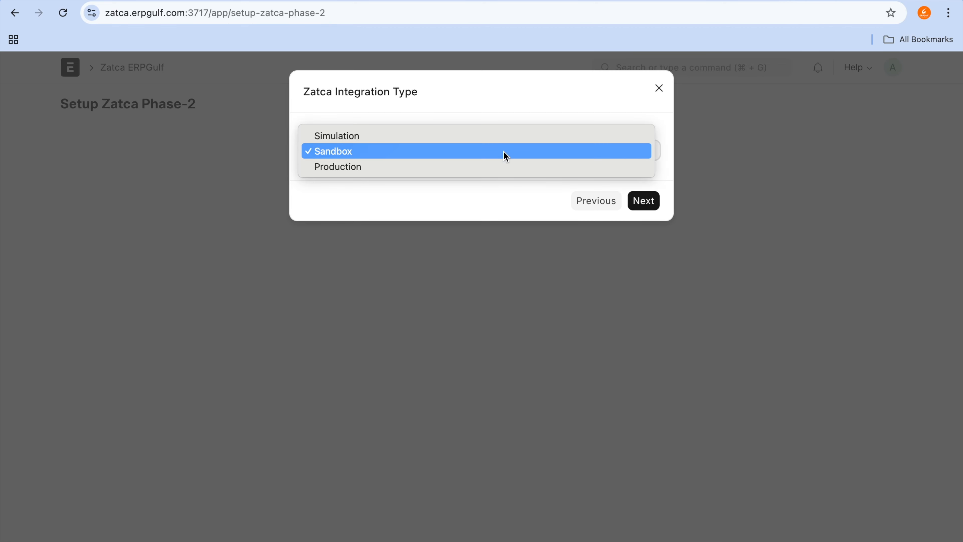
pyautogui.click(505, 156)
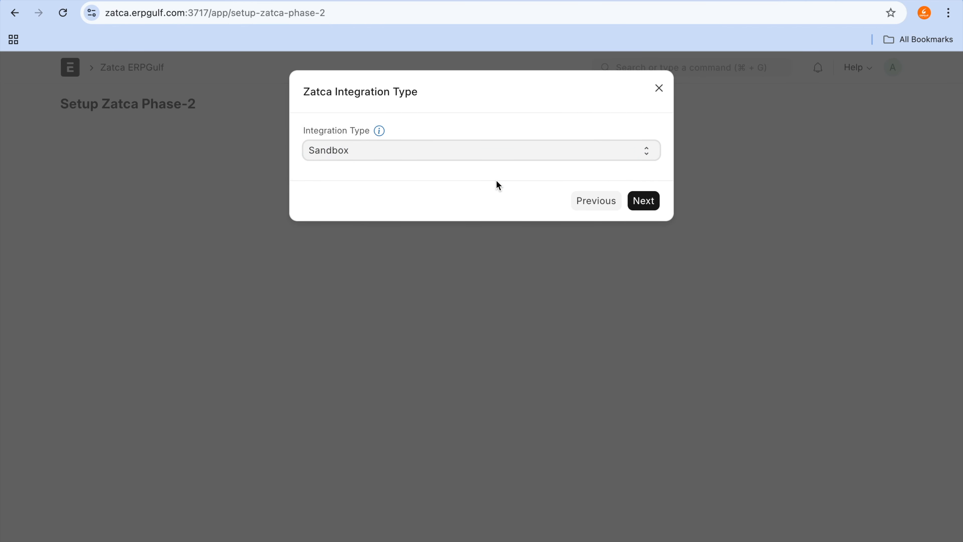
pyautogui.click(640, 204)
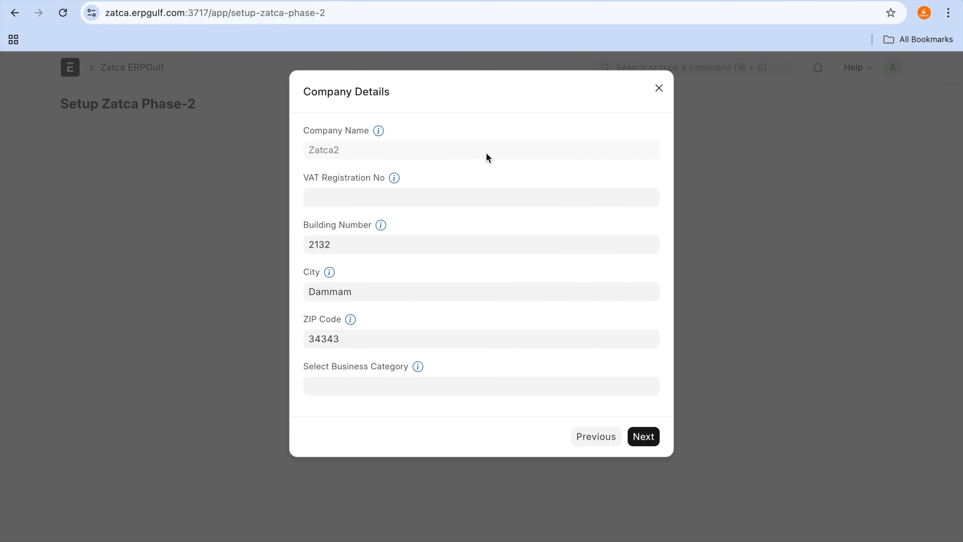
# Step: Open the linked help page for the VAT registration number and examine the Field Requirements for ZATCA
pyautogui.click(421, 204)
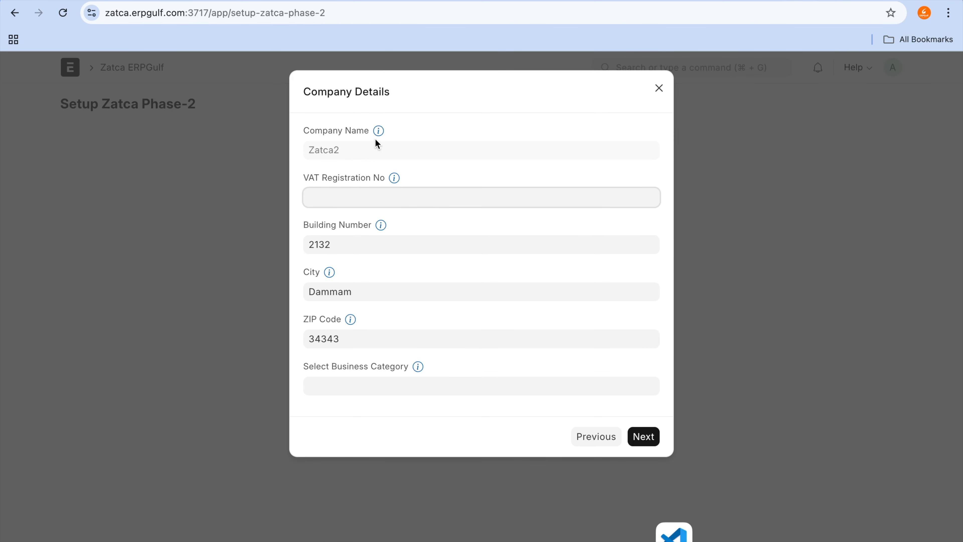
pyautogui.click(395, 179)
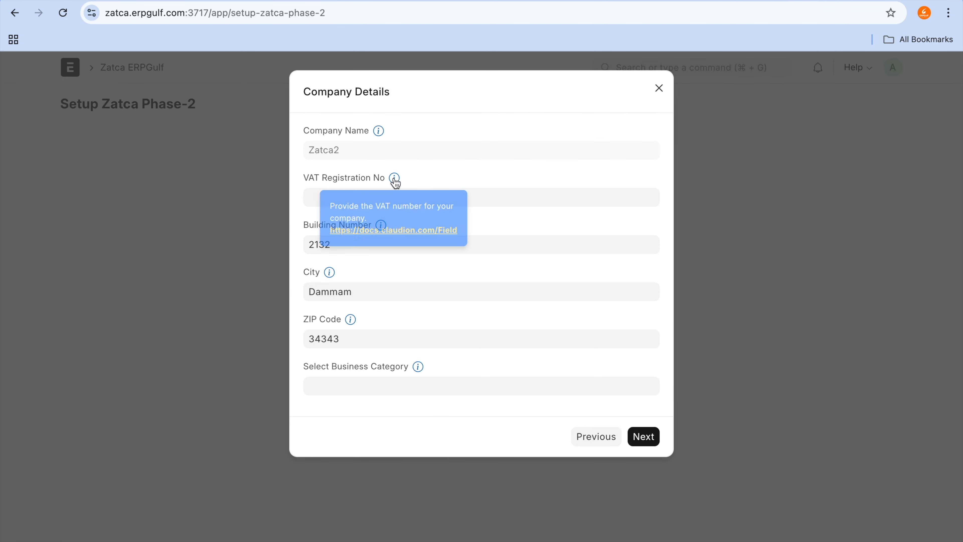
pyautogui.click(407, 231)
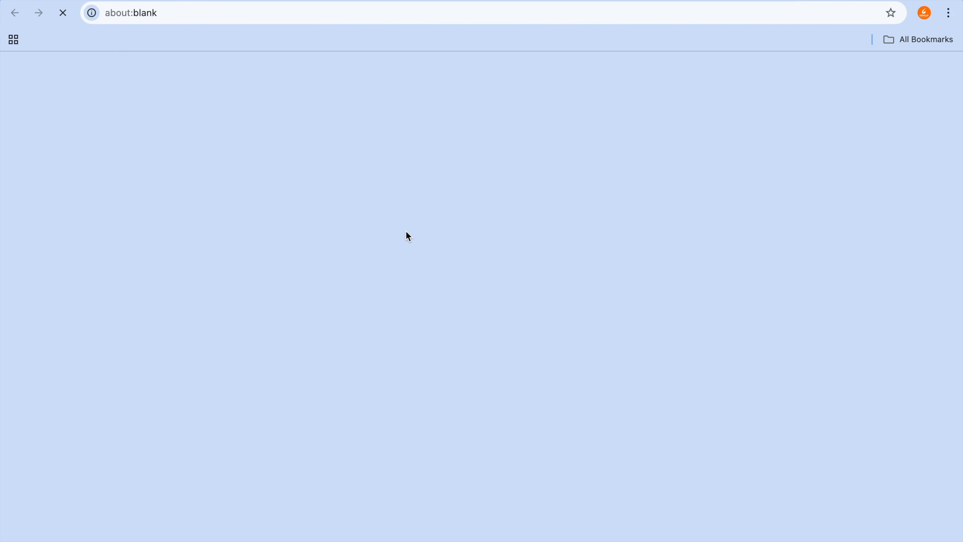
pyautogui.scroll(-2, 423, 317)
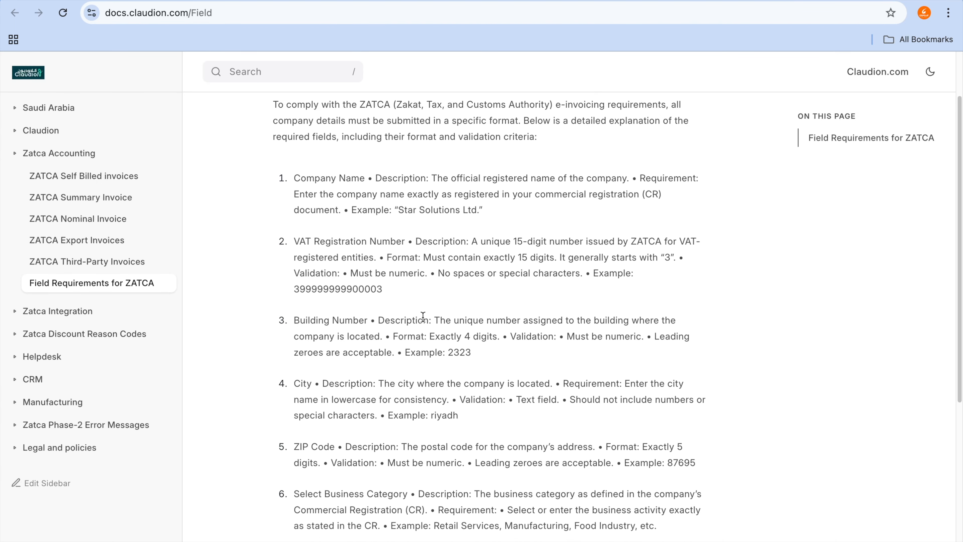
pyautogui.scroll(2, 423, 317)
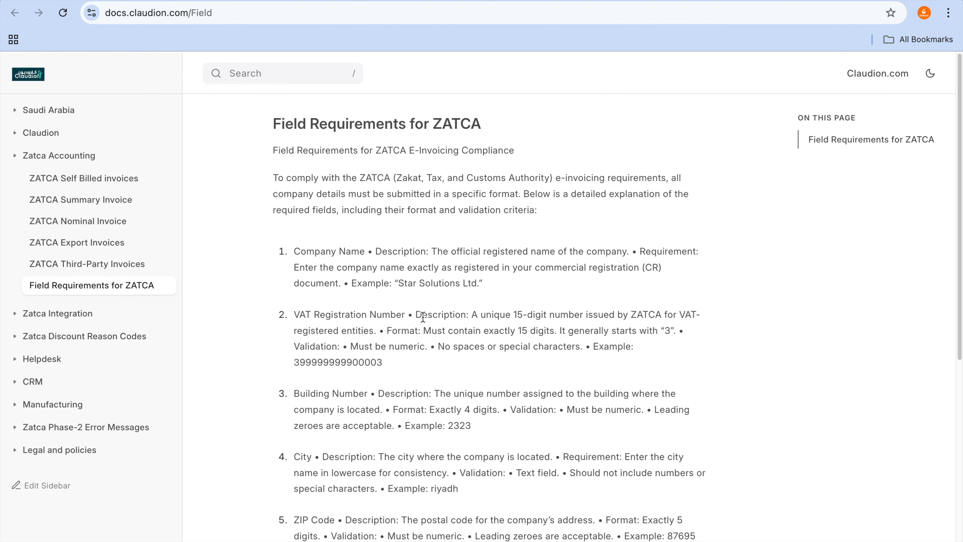
pyautogui.scroll(-3, 336, 303)
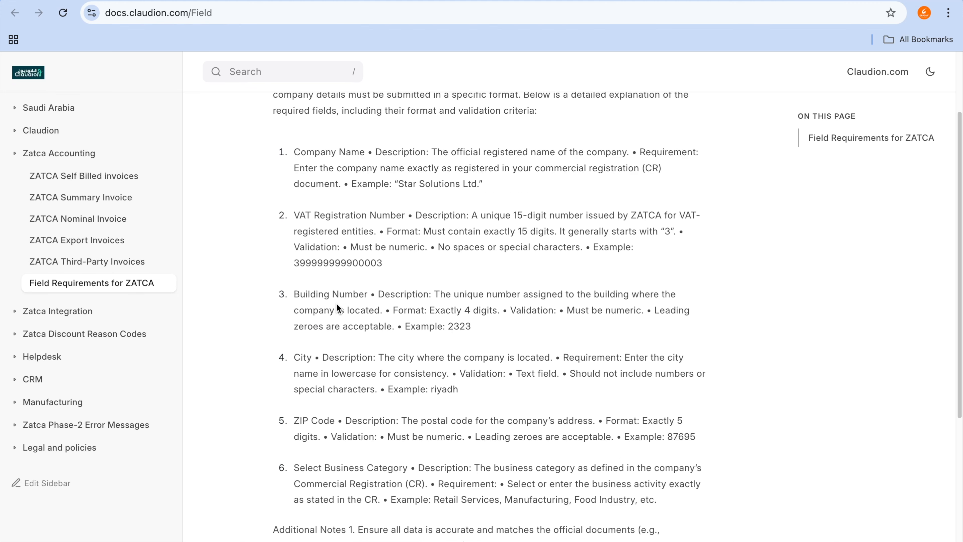
pyautogui.scroll(-2, 336, 303)
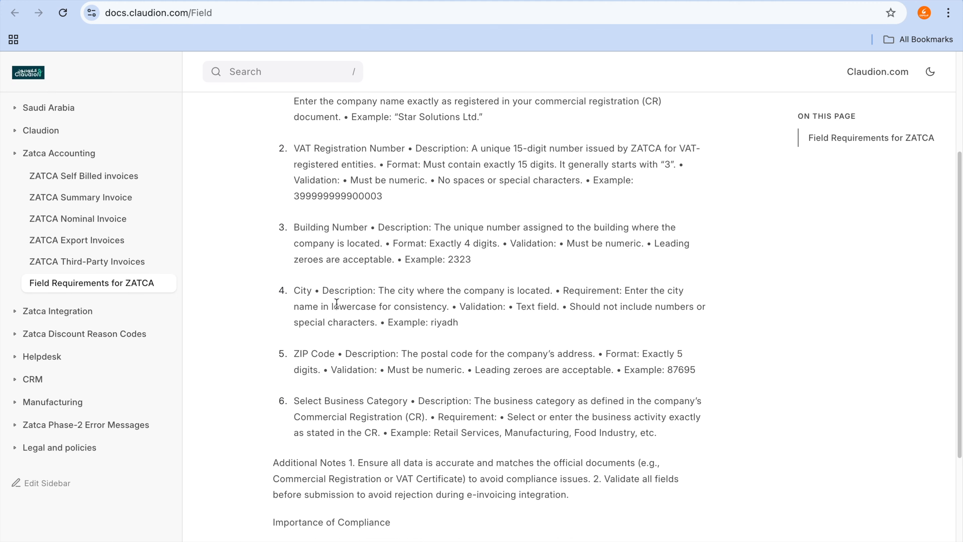
pyautogui.scroll(5, 337, 304)
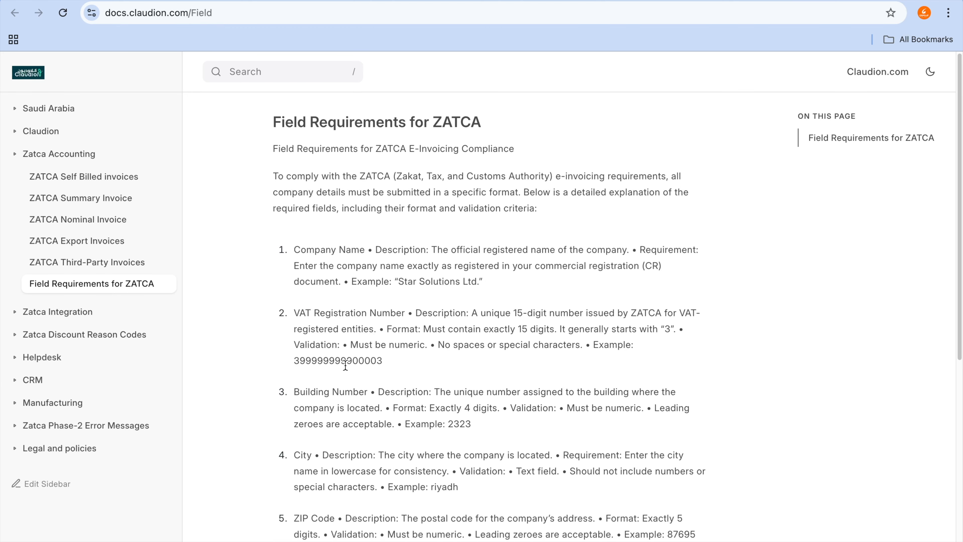
# Step: Copy the example VAT number from the Field Requirements page into the wizard's VAT Registration No field
pyautogui.doubleClick(345, 365)
pyautogui.hotkey('ctrl', 'c')
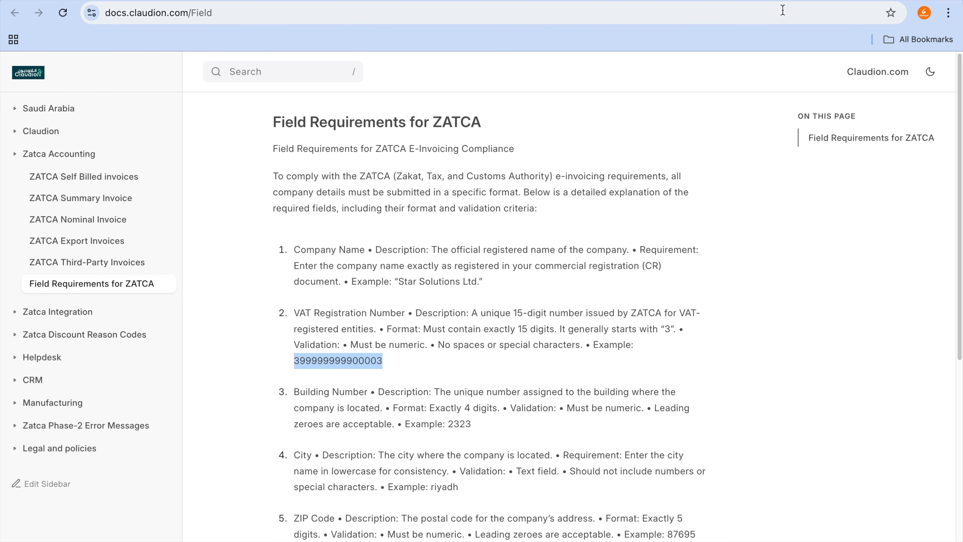
pyautogui.hotkey('ctrl', 'Tab')
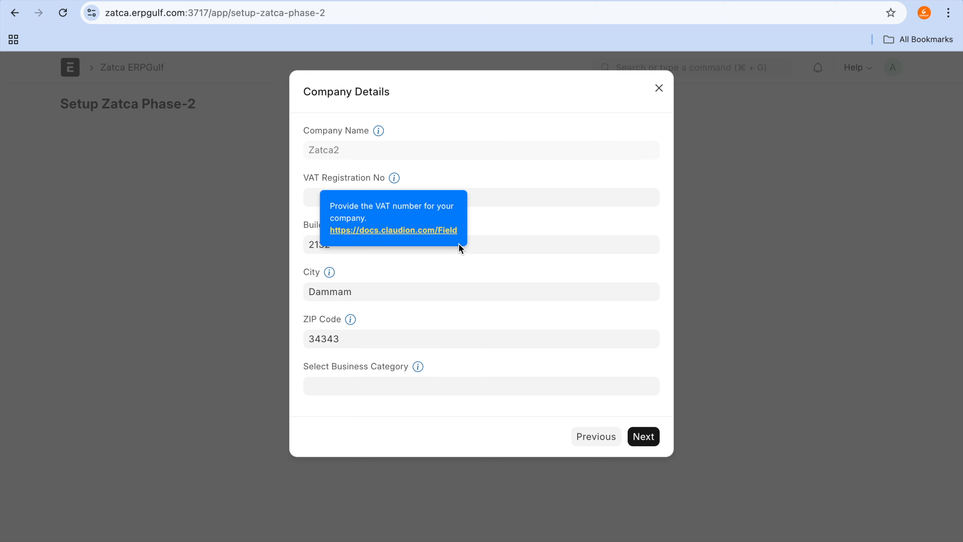
pyautogui.click(512, 204)
pyautogui.hotkey('ctrl', 'v')
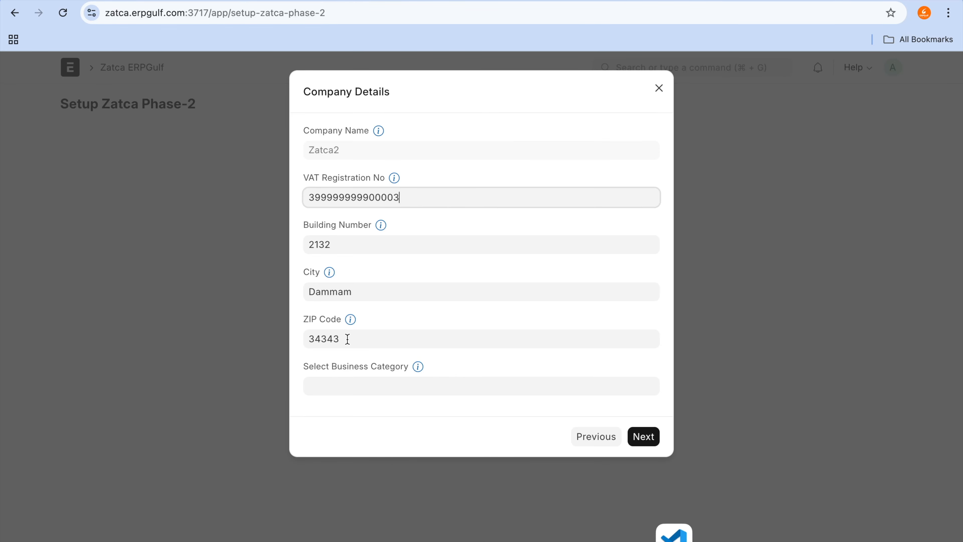
# Step: Set the business category to "Retail of Textile", continue to the Create CSR stage and dismiss the message
pyautogui.click(373, 378)
pyautogui.write('Retail of Textile')
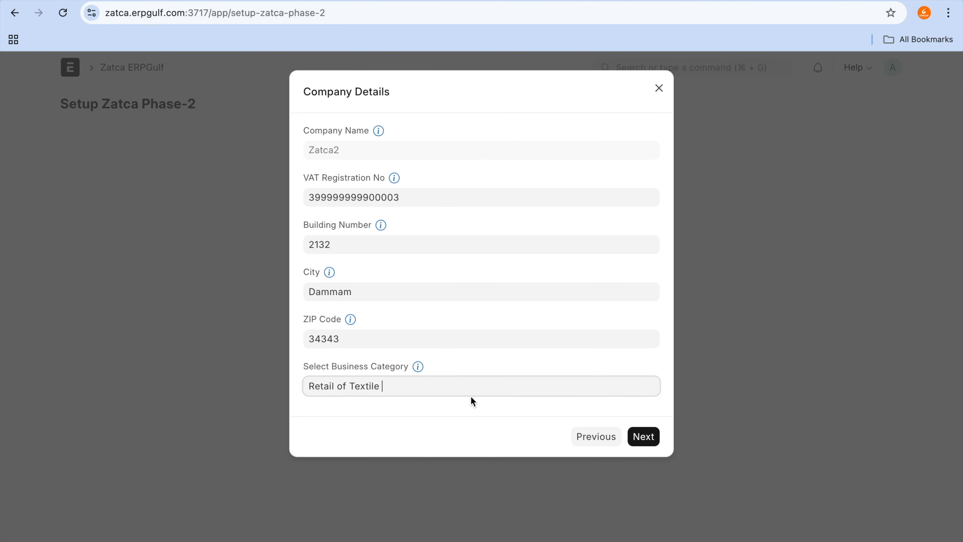
pyautogui.click(638, 442)
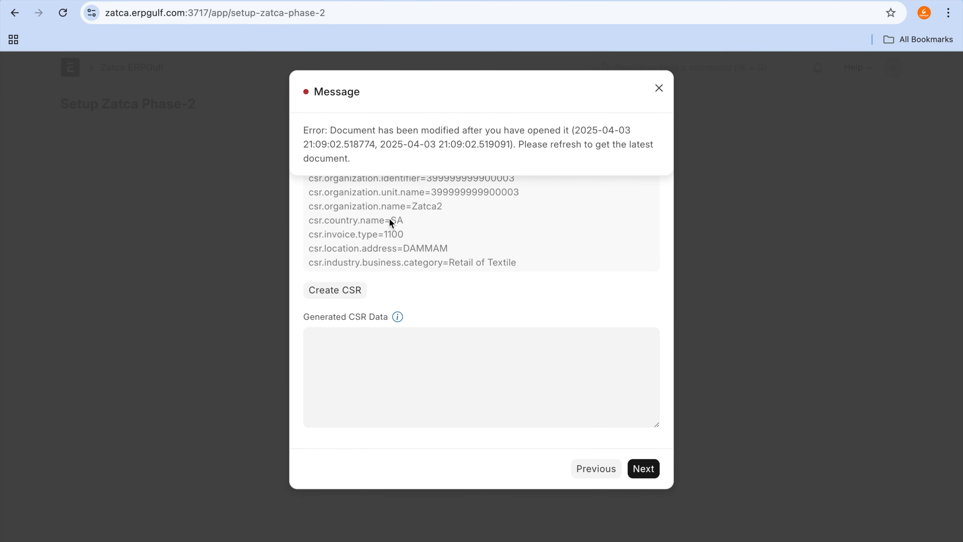
pyautogui.click(659, 88)
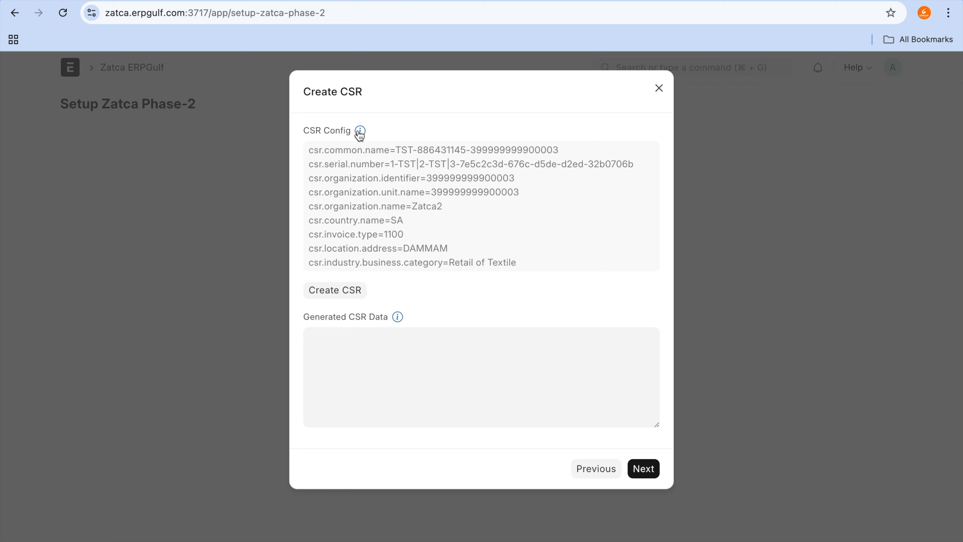
# Step: Look up the CSR Config help link and the Field Requirements for ZATCA page, then return to the setup wizard
pyautogui.moveTo(360, 131)
pyautogui.click(376, 192)
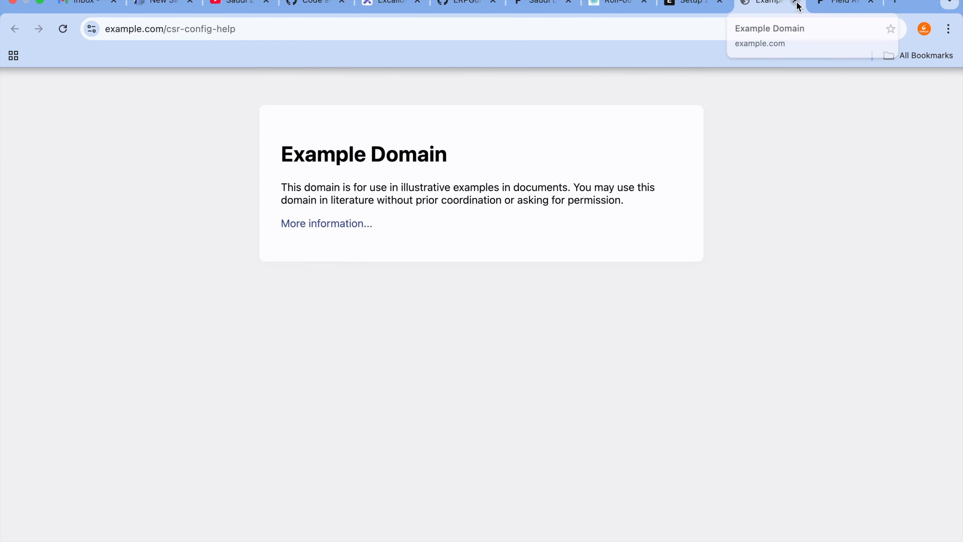
pyautogui.click(795, 2)
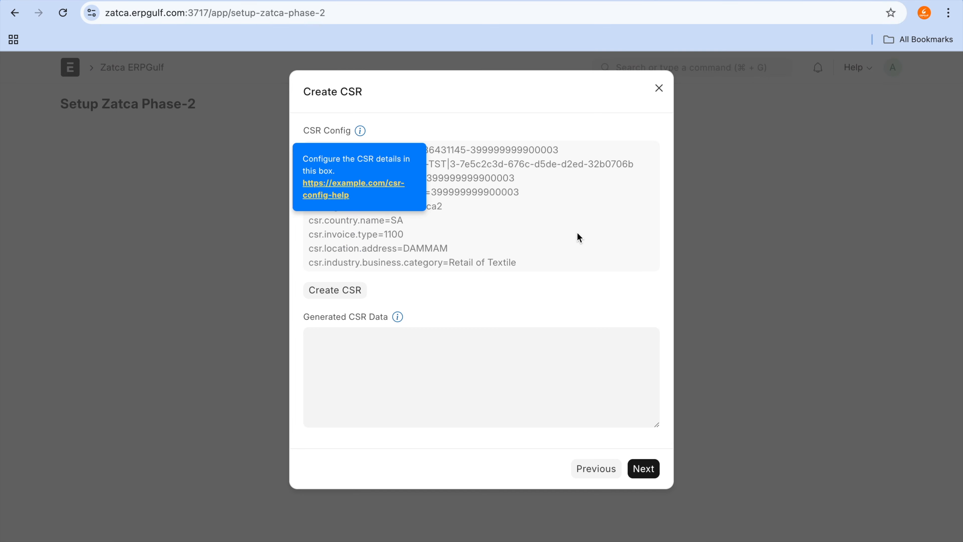
pyautogui.click(831, 1)
pyautogui.scroll(-3, 616, 265)
pyautogui.scroll(-6, 615, 265)
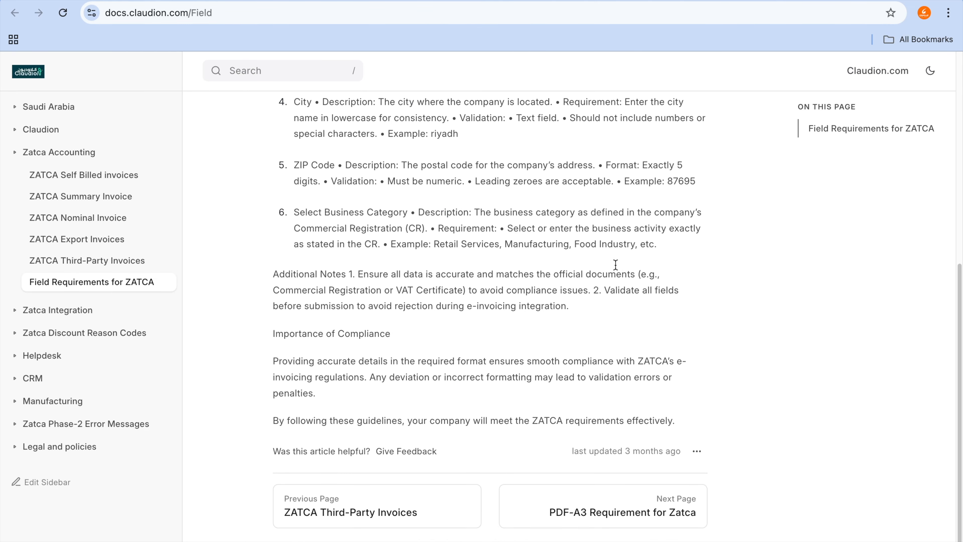
pyautogui.scroll(5, 616, 266)
pyautogui.click(755, 2)
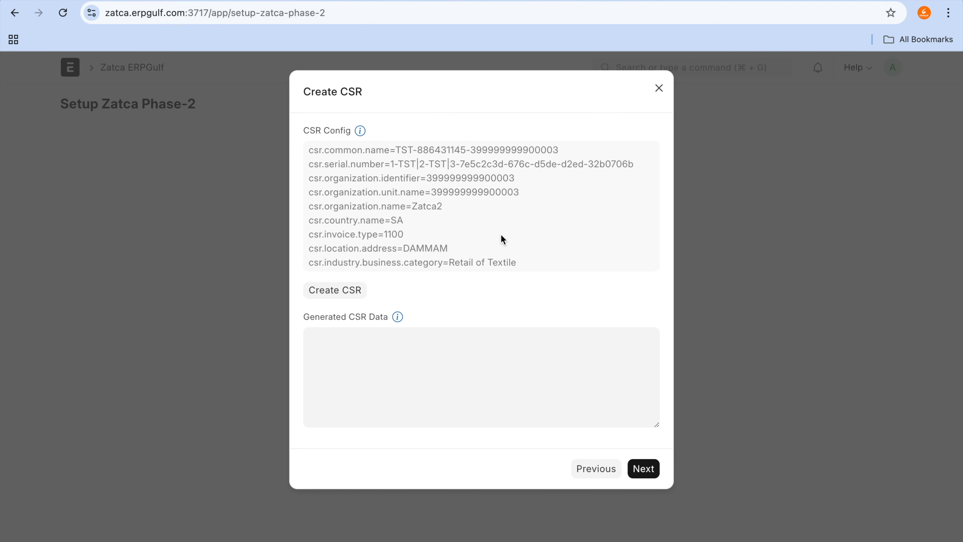
# Step: Create the CSR from the displayed configuration, review the generated data and continue to the OTP stage
pyautogui.doubleClick(481, 194)
pyautogui.hotkey('ctrl', 'c')
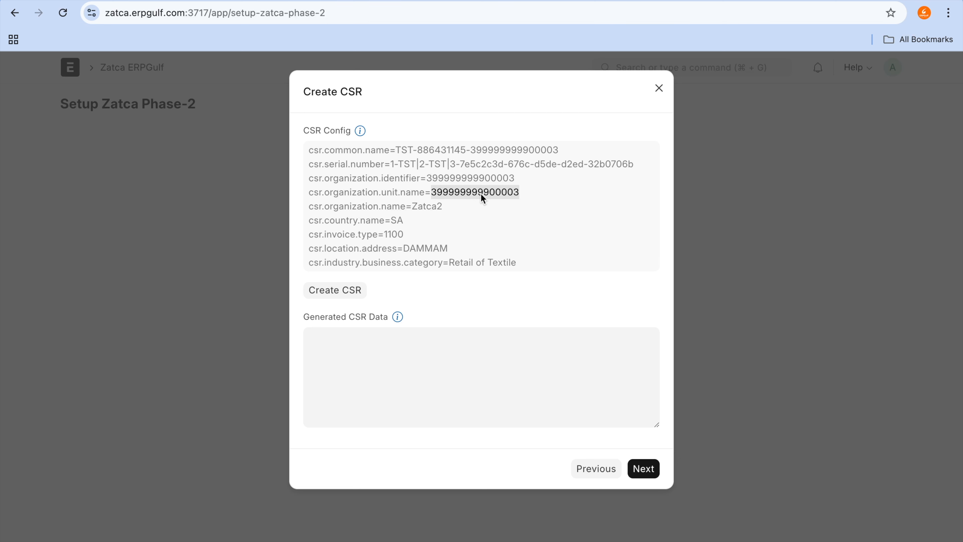
pyautogui.click(363, 291)
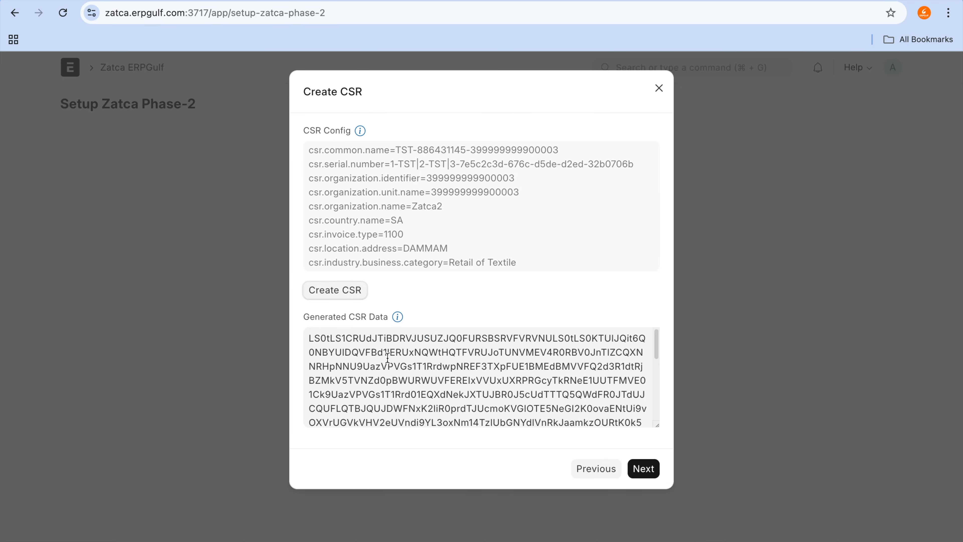
pyautogui.scroll(-5, 388, 357)
pyautogui.scroll(5, 388, 358)
pyautogui.click(655, 469)
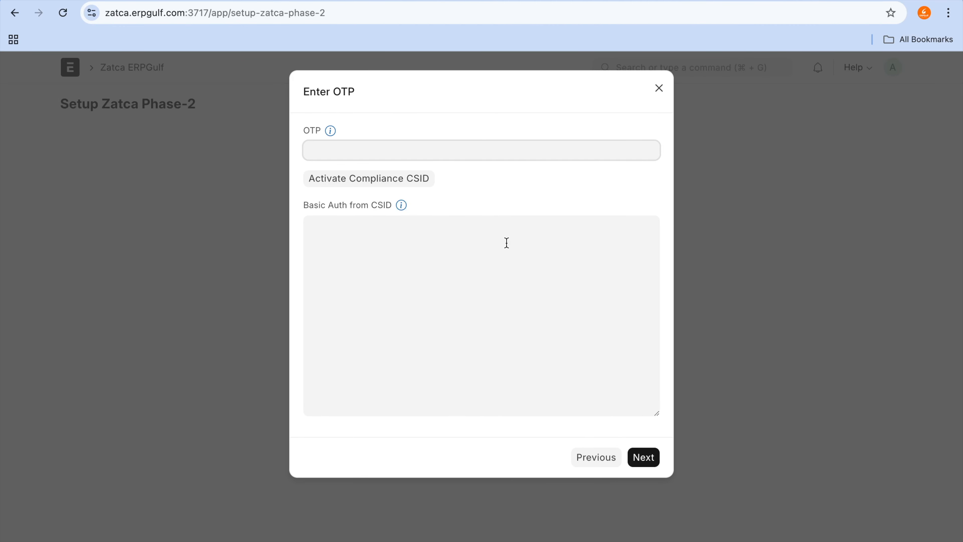
# Step: Enter the one-time code in the wizard's OTP field
pyautogui.write('12233')
pyautogui.press('BackSpace')
pyautogui.write('35')
# Step: Open the Fatoora portal at fatoora.zatca.gov.sa in a new browser tab
pyautogui.press('super+t')
pyautogui.write('faroo')
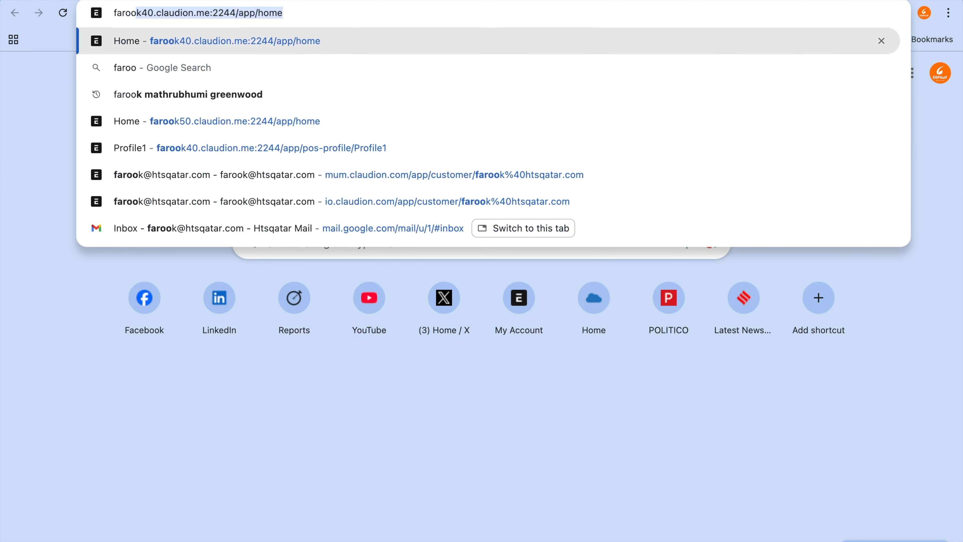
pyautogui.press('BackSpace')
pyautogui.press('BackSpace')
pyautogui.press('BackSpace')
pyautogui.press('BackSpace')
pyautogui.write('toora.zatca.gov.sa')
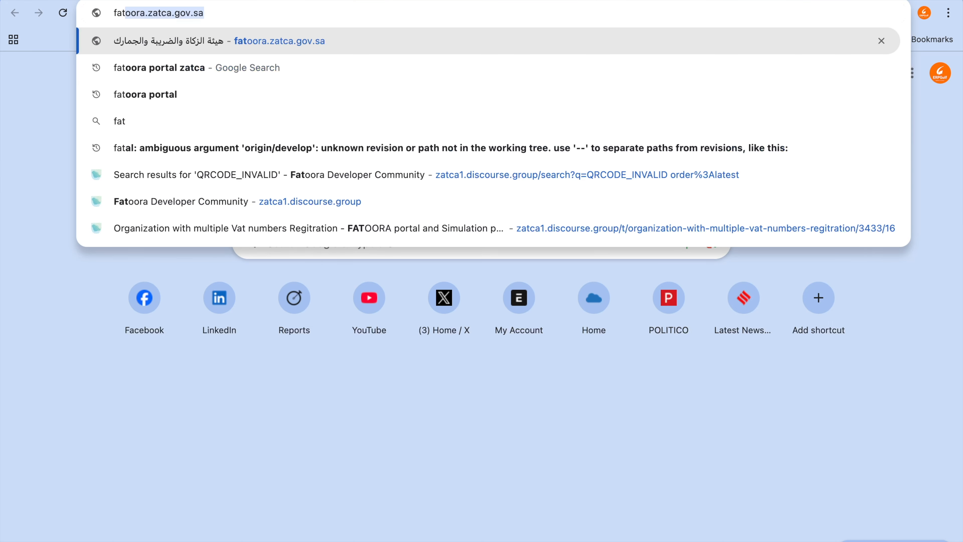
pyautogui.press('Return')
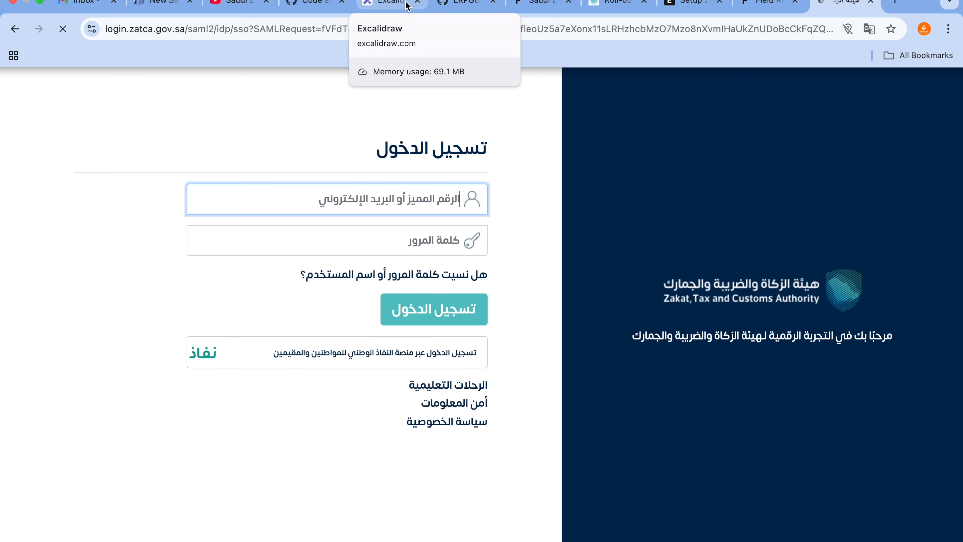
# Step: Add the text fatoora.zatca.gov.sa below the sandbox, simulation and production notes on the Excalidraw canvas
pyautogui.click(400, 4)
pyautogui.click(529, 314)
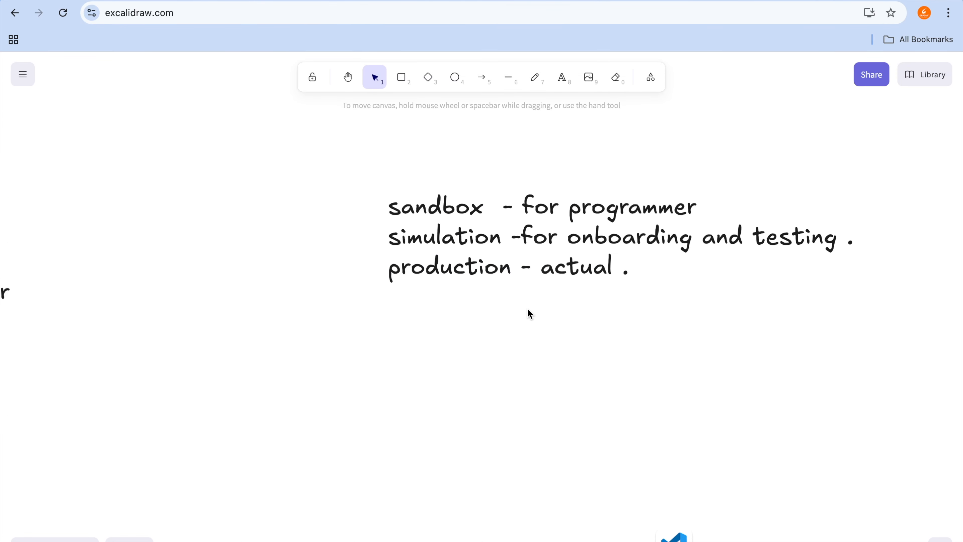
pyautogui.press('t')
pyautogui.click(392, 366)
pyautogui.write('faroo')
pyautogui.press('BackSpace')
pyautogui.press('BackSpace')
pyautogui.press('BackSpace')
pyautogui.write('toora.')
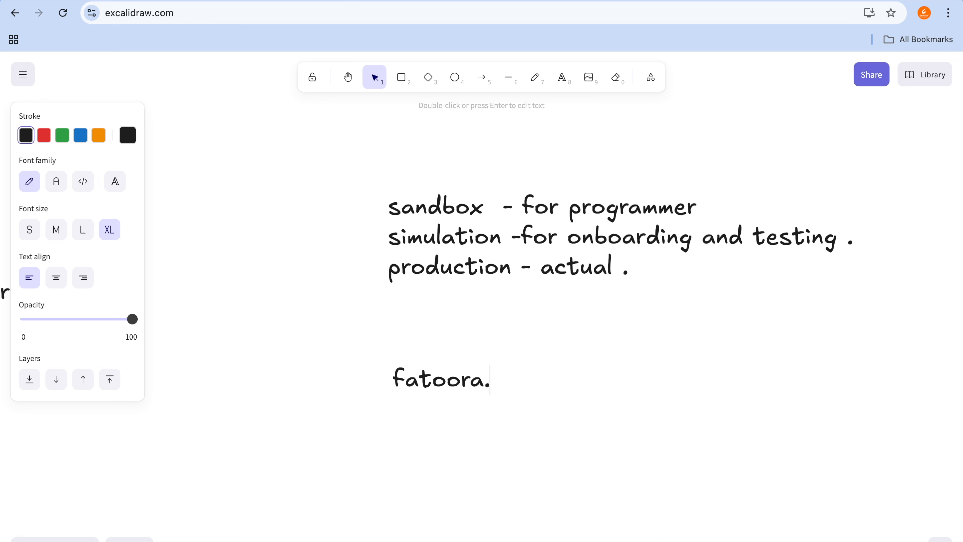
pyautogui.write('z')
pyautogui.press('BackSpace')
pyautogui.write('zata')
pyautogui.press('BackSpace')
pyautogui.write('ca.go')
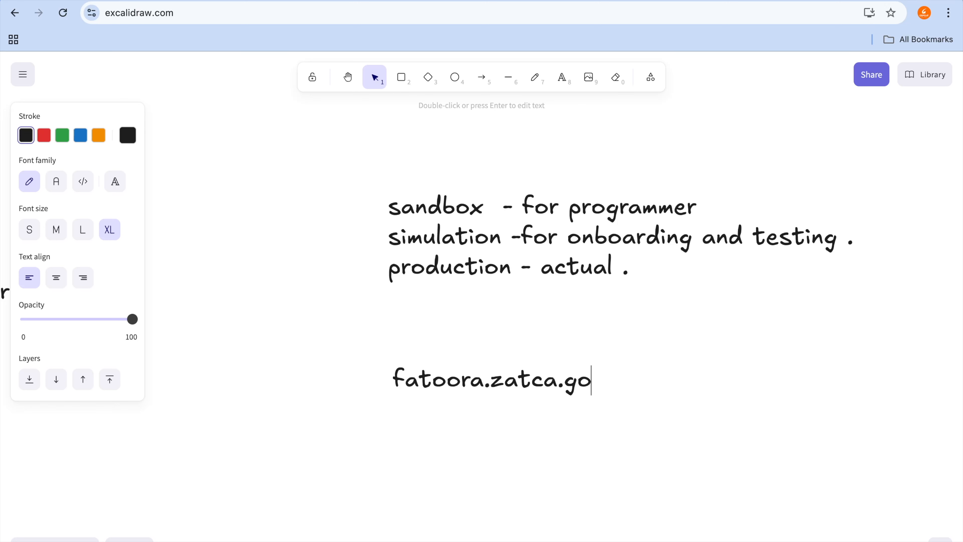
pyautogui.write('v.sa')
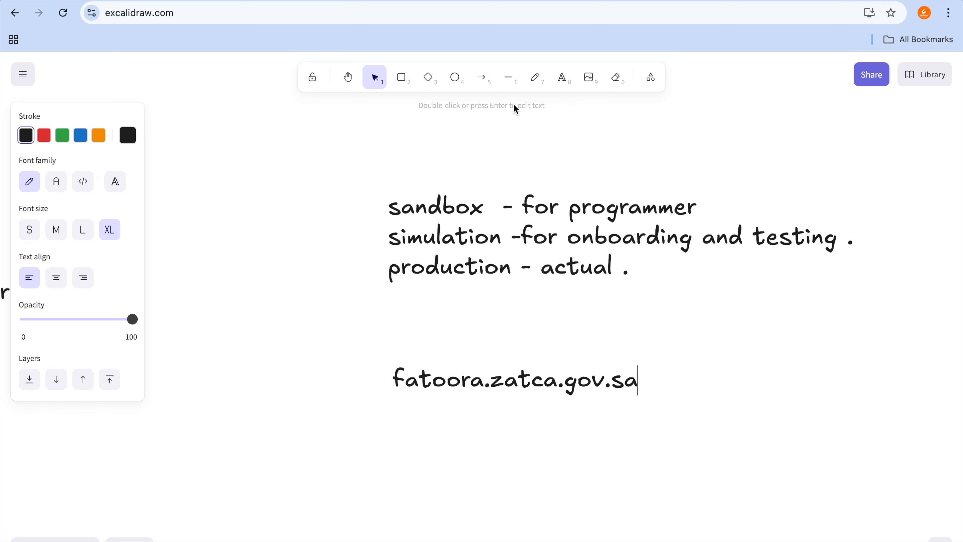
# Step: Reload fatoora.zatca.gov.sa in the portal's browser tab and fill in the taxpayer number on the login page
pyautogui.click(816, 1)
pyautogui.click(702, 12)
pyautogui.write('faroo')
pyautogui.press('BackSpace')
pyautogui.press('BackSpace')
pyautogui.press('BackSpace')
pyautogui.press('BackSpace')
pyautogui.write('toor')
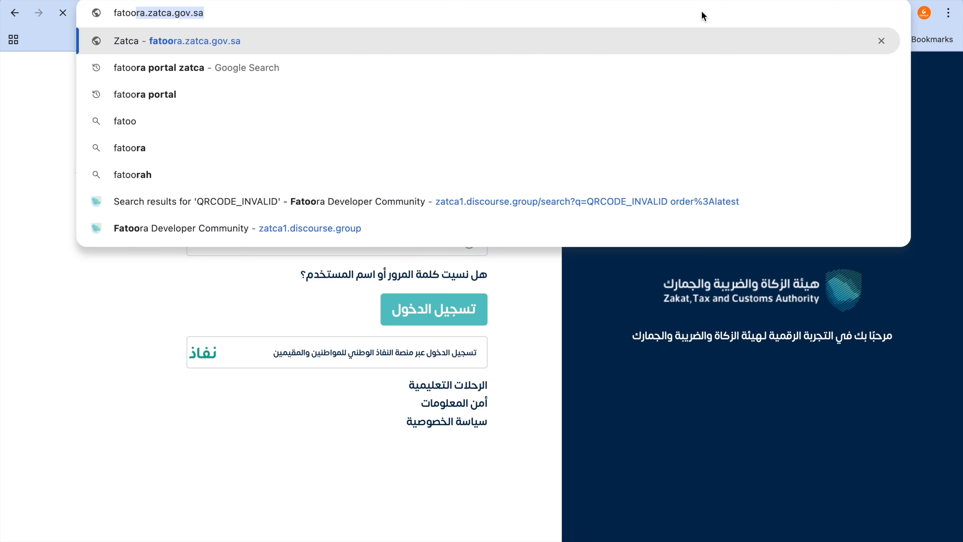
pyautogui.press('Return')
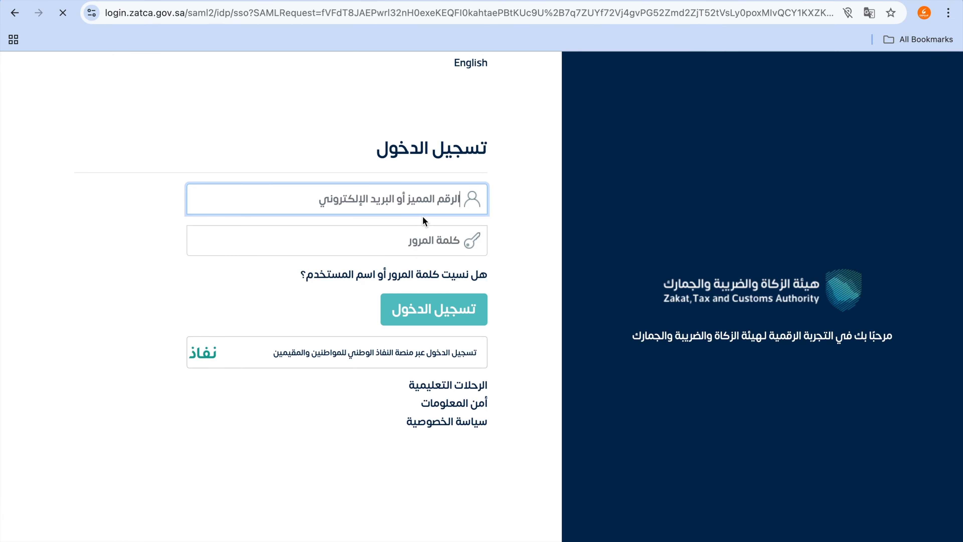
pyautogui.hotkey('ctrl', 'v')
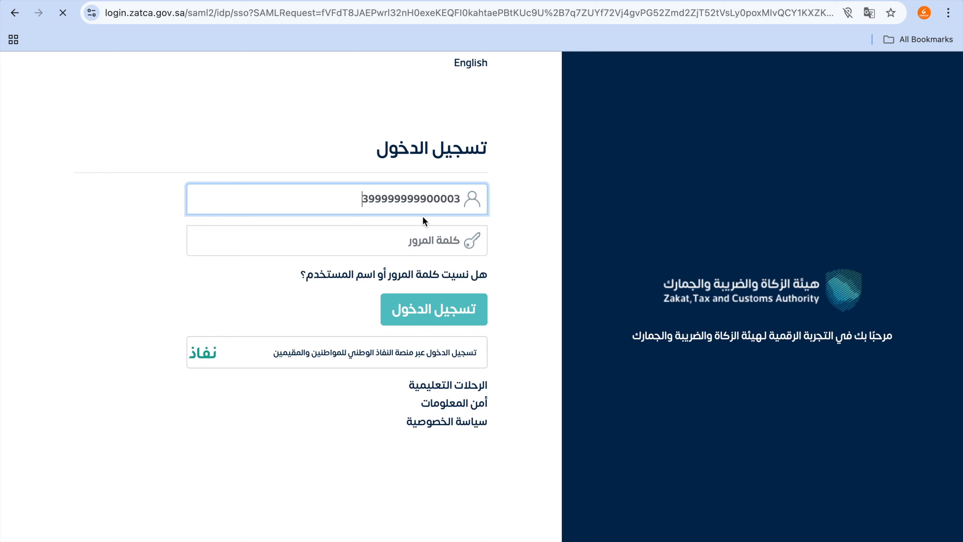
pyautogui.click(422, 241)
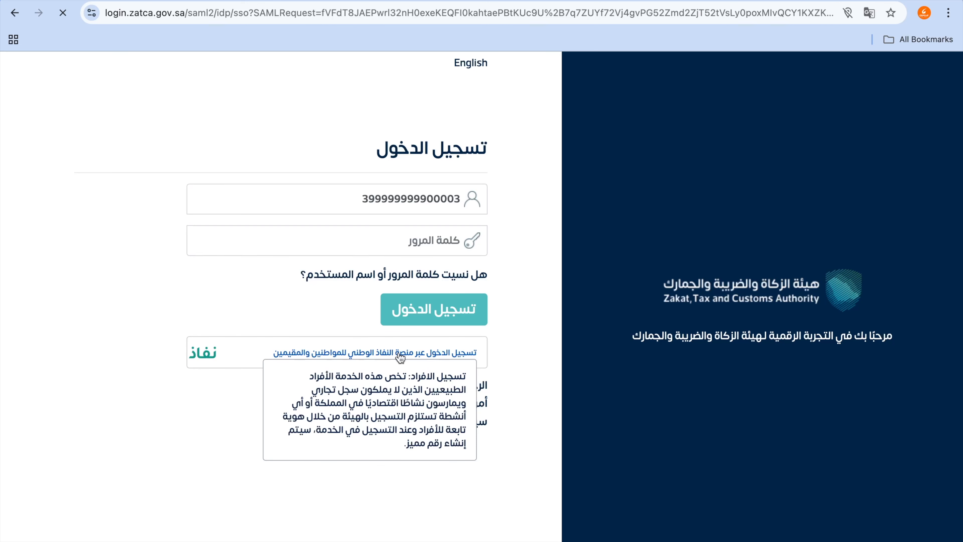
# Step: Switch to Finder and view both zatca0 images listed under Recents, closing each preview
pyautogui.press('super+Tab')
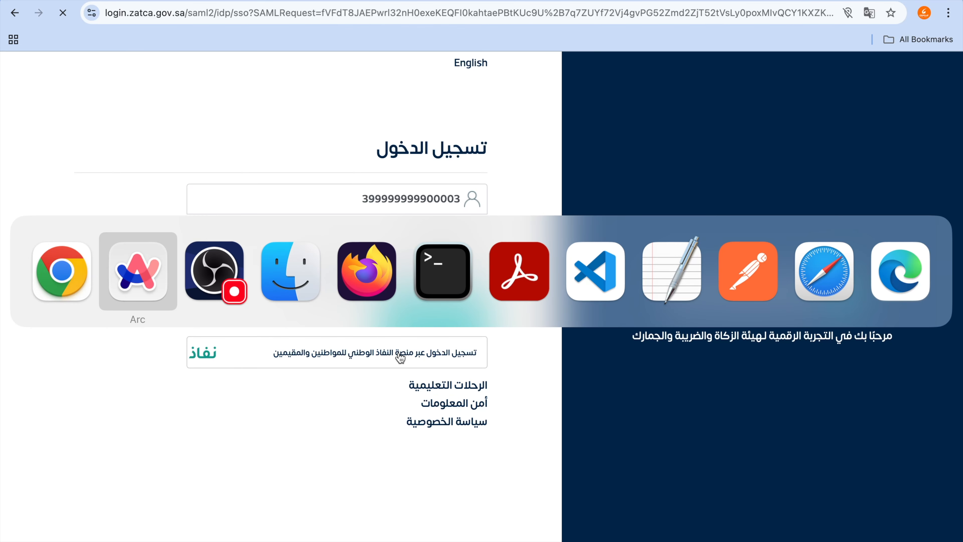
pyautogui.press('super+Tab')
pyautogui.press('super+Tab')
pyautogui.press('super+Tab')
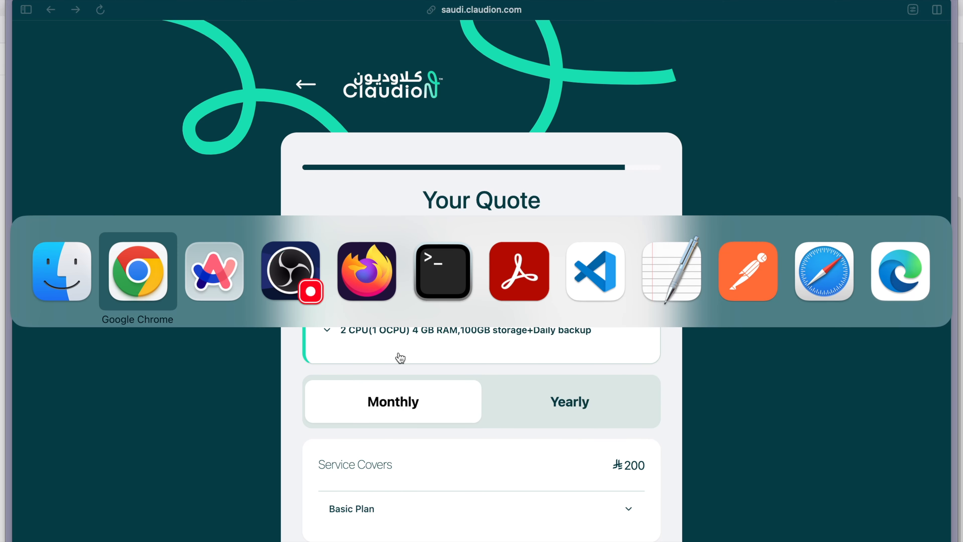
pyautogui.press('super+Tab')
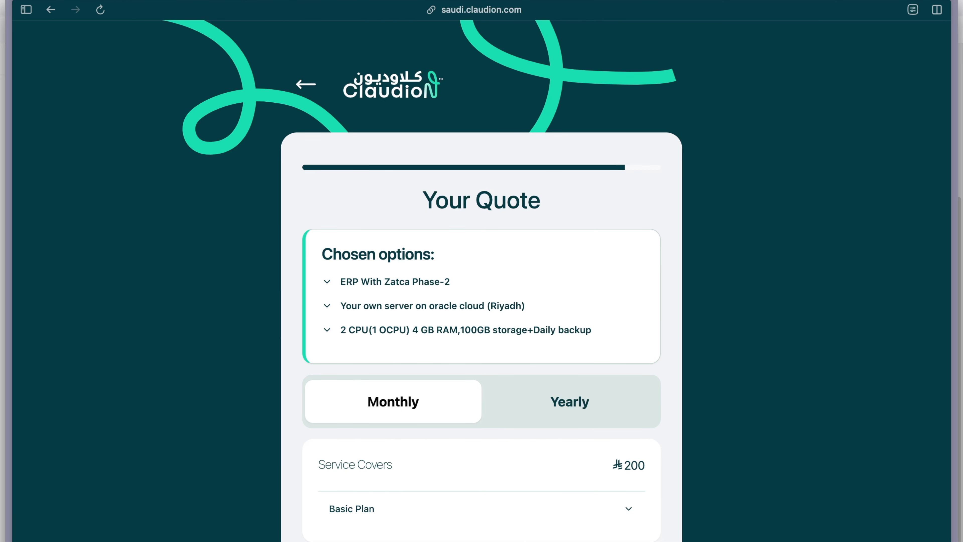
pyautogui.click(169, 534)
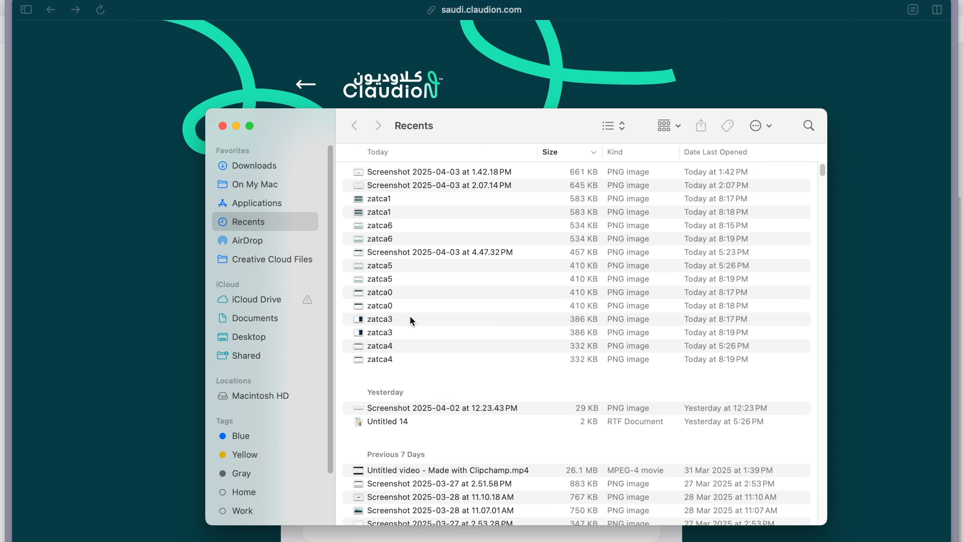
pyautogui.doubleClick(405, 298)
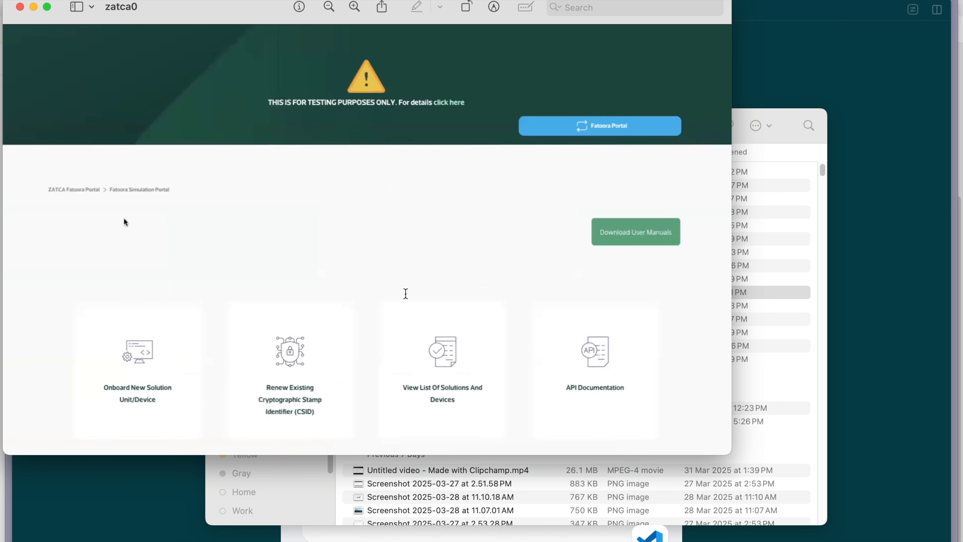
pyautogui.click(20, 7)
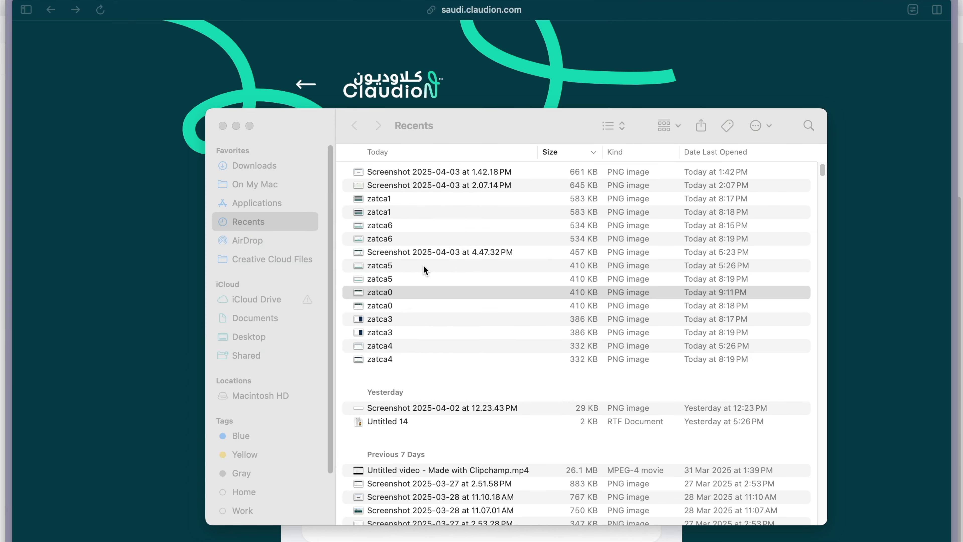
pyautogui.doubleClick(416, 308)
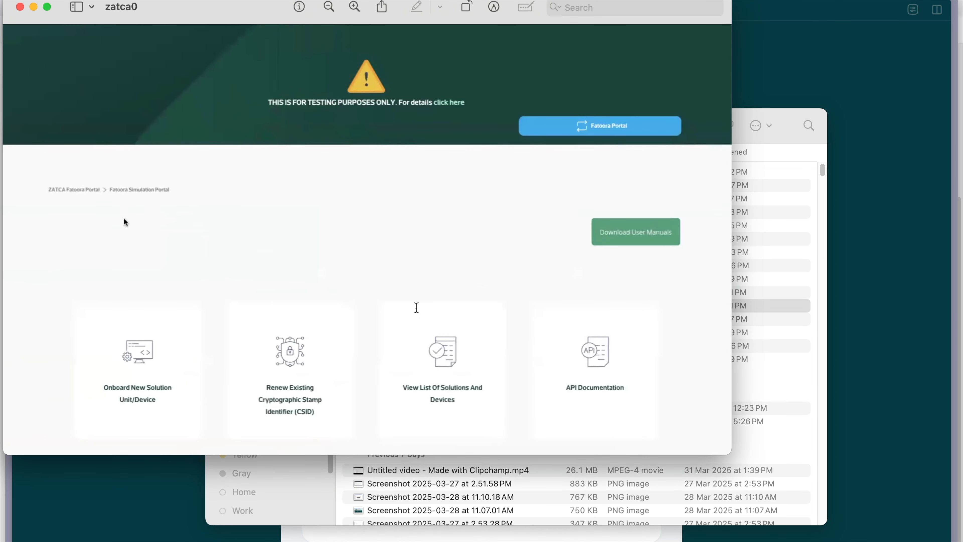
pyautogui.click(21, 6)
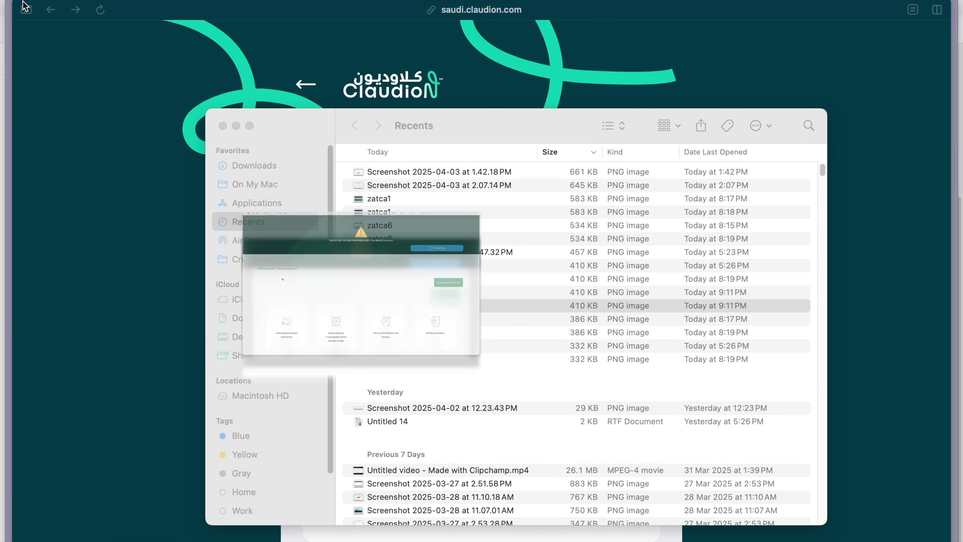
# Step: Show the Downloads folder, view its zatca0 image of the Fatoora Simulation Portal and close the preview
pyautogui.click(270, 171)
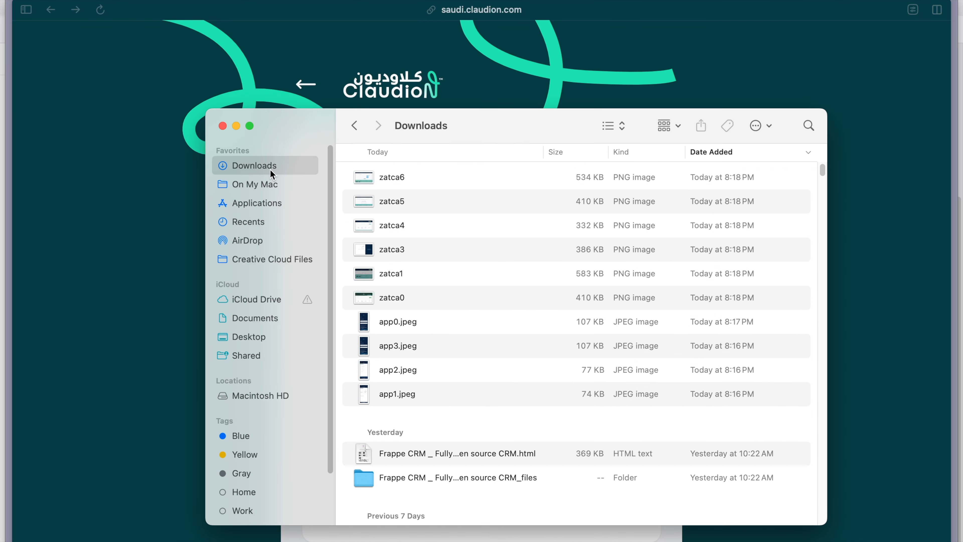
pyautogui.doubleClick(413, 301)
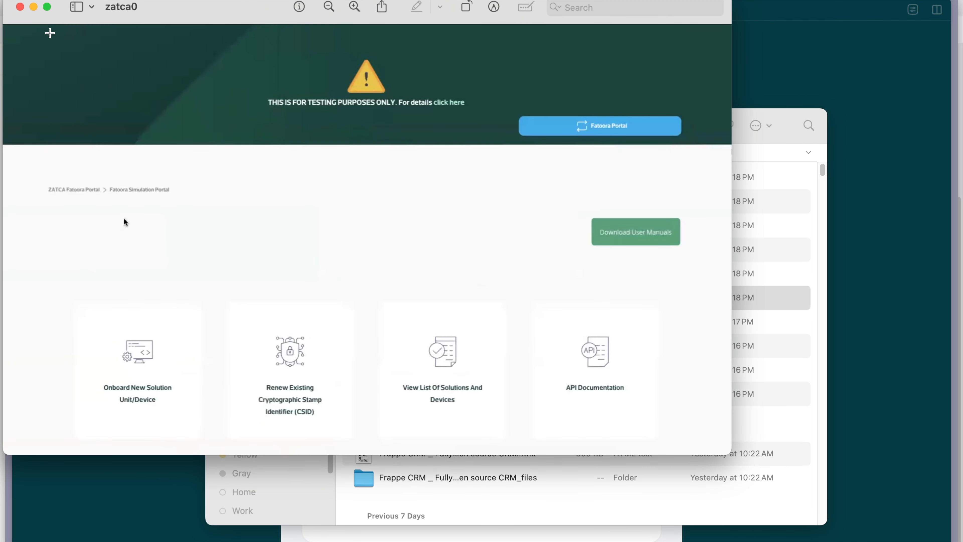
pyautogui.click(20, 7)
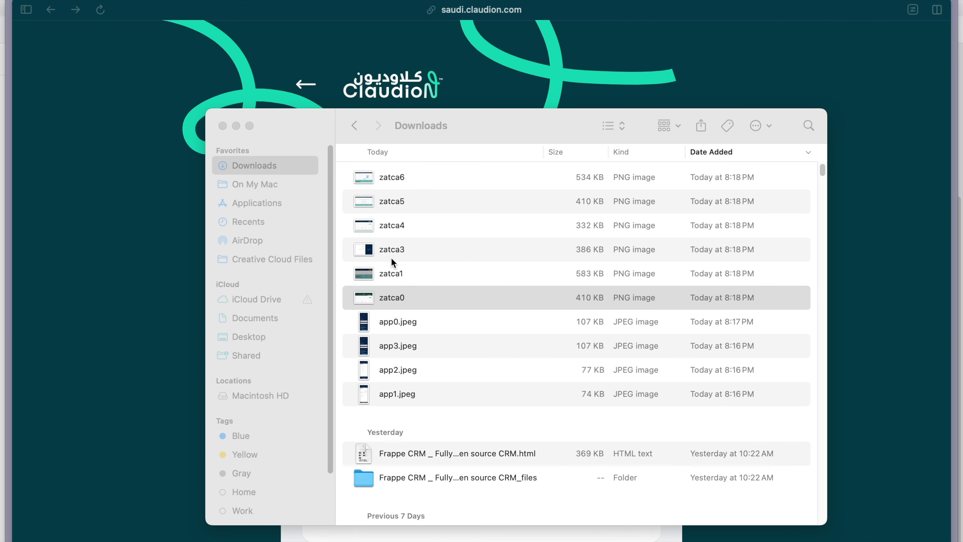
# Step: Examine the zatca1 image full screen, pointing out the Fatoora Simulation Portal button, and close the preview
pyautogui.doubleClick(399, 273)
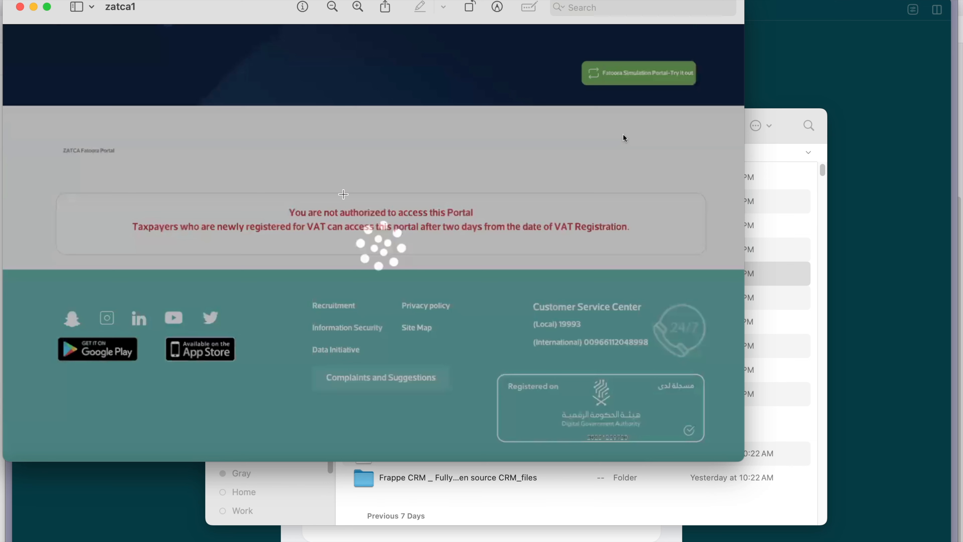
pyautogui.hotkey('ctrl', 'a')
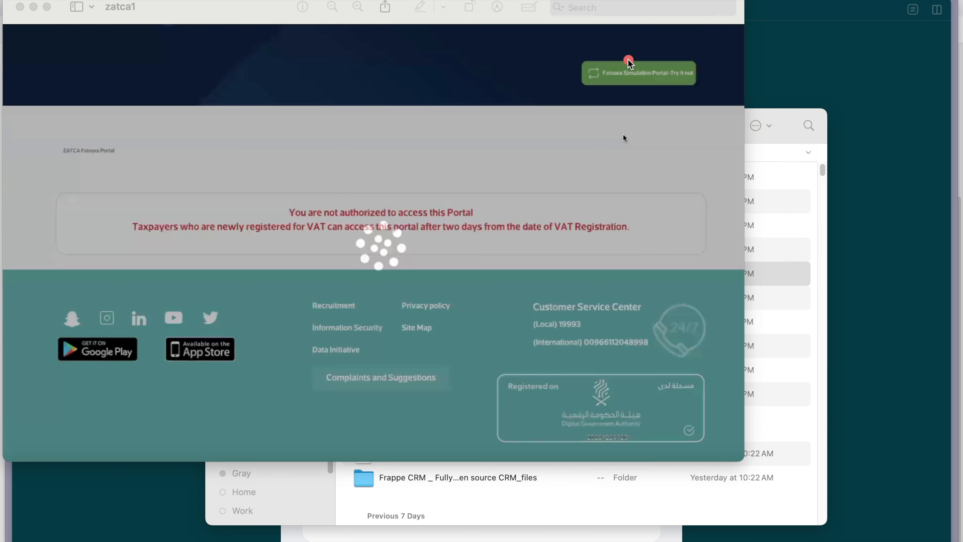
pyautogui.moveTo(626, 56)
pyautogui.mouseDown()
pyautogui.moveTo(557, 64)
pyautogui.moveTo(591, 106)
pyautogui.moveTo(702, 58)
pyautogui.moveTo(692, 54)
pyautogui.mouseUp()
pyautogui.press('Escape')
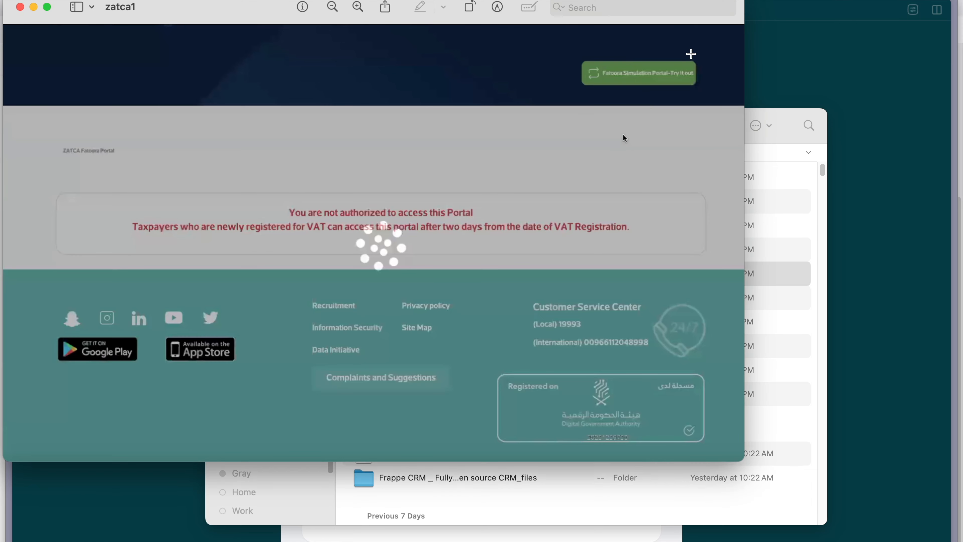
pyautogui.click(47, 7)
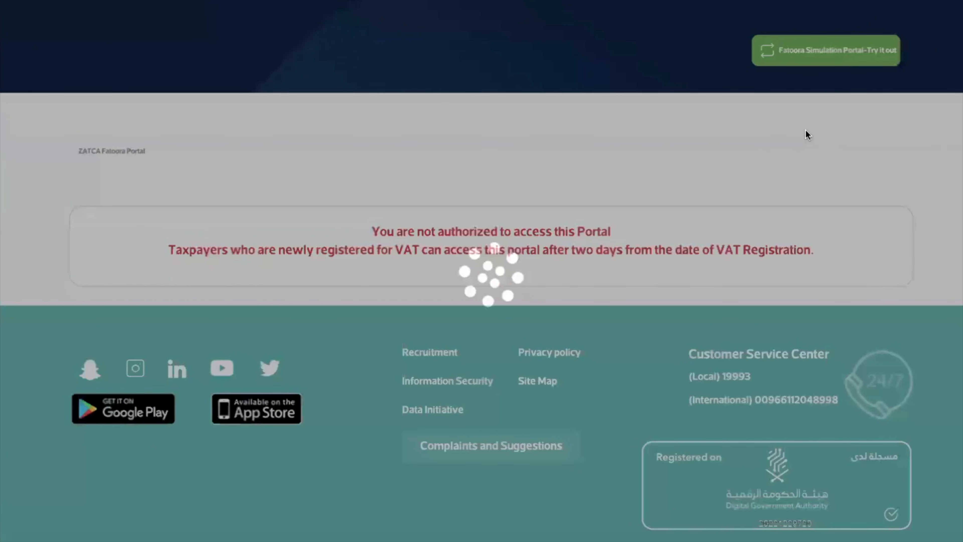
pyautogui.moveTo(866, 15)
pyautogui.mouseDown()
pyautogui.moveTo(809, 15)
pyautogui.moveTo(740, 106)
pyautogui.moveTo(959, 81)
pyautogui.moveTo(871, 21)
pyautogui.mouseUp()
pyautogui.press('Escape')
pyautogui.press('Escape')
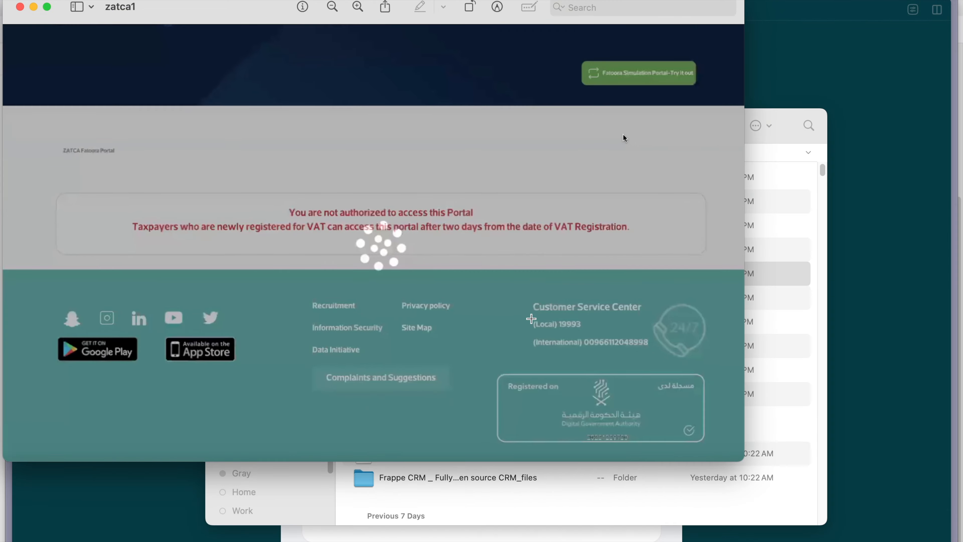
pyautogui.click(18, 8)
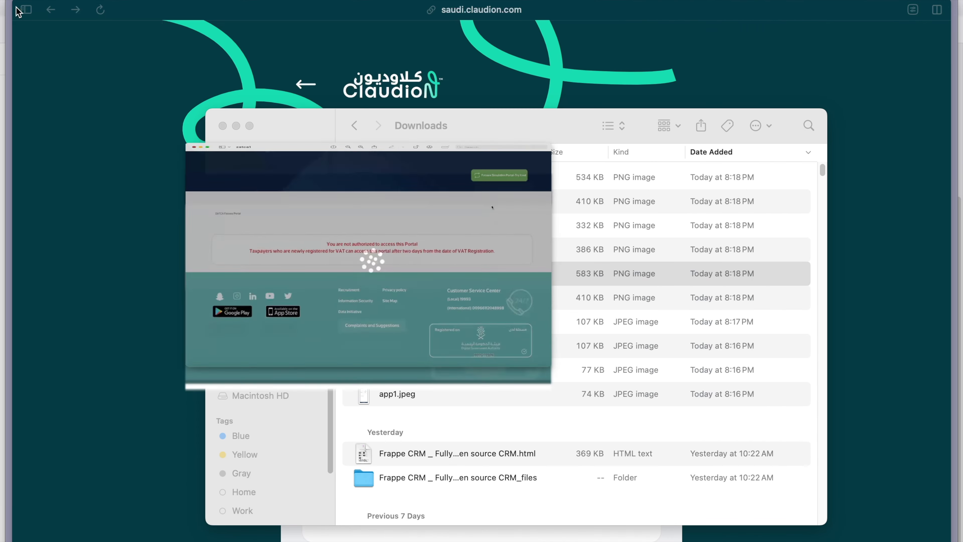
# Step: View the zatca3 verification-code image, then examine the Onboard New Solution Unit/Device option in zatca4 full screen and close it
pyautogui.doubleClick(417, 250)
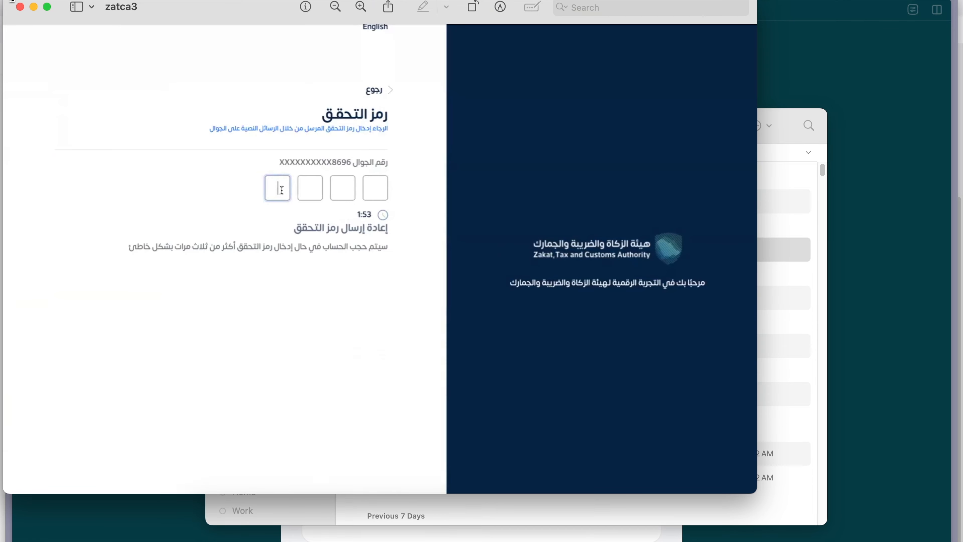
pyautogui.click(20, 7)
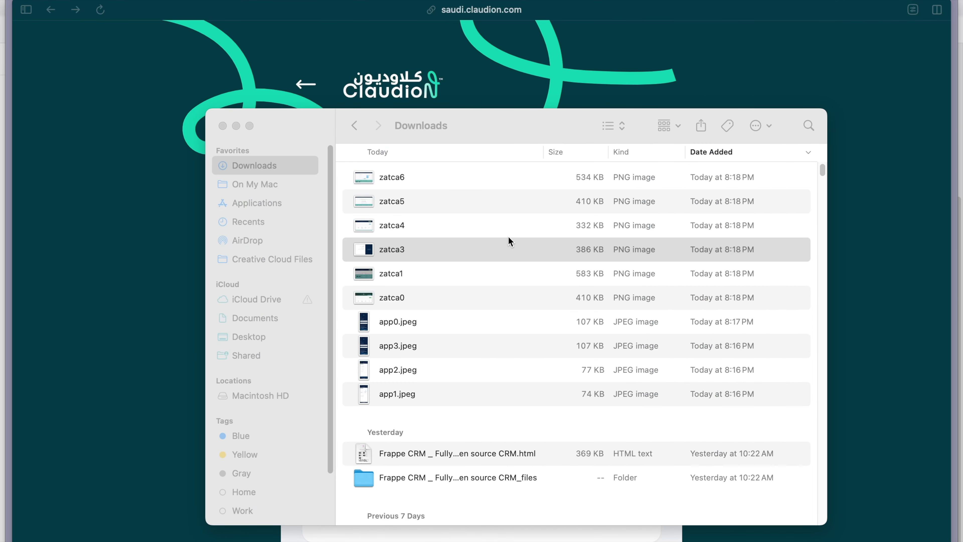
pyautogui.doubleClick(508, 226)
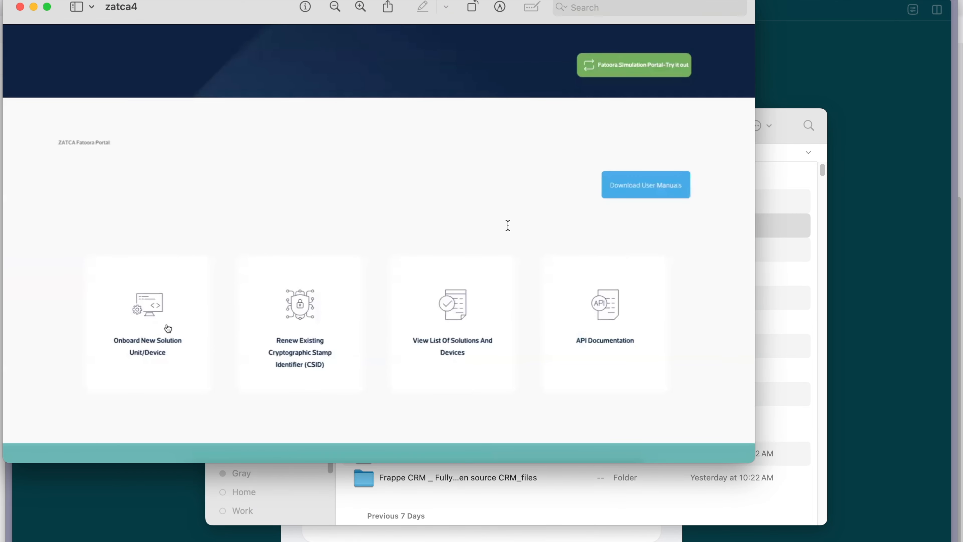
pyautogui.click(47, 7)
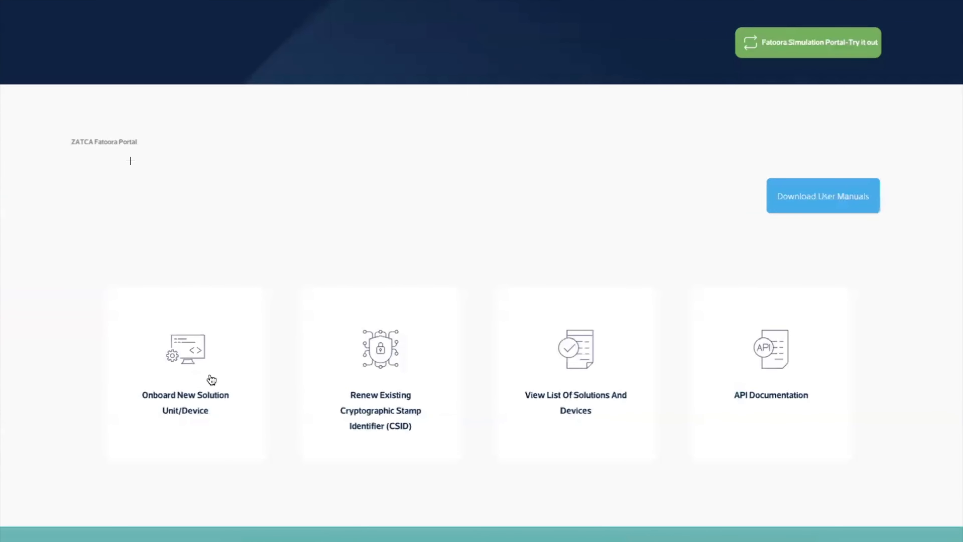
pyautogui.moveTo(171, 327)
pyautogui.mouseDown()
pyautogui.moveTo(160, 328)
pyautogui.moveTo(108, 442)
pyautogui.moveTo(241, 405)
pyautogui.moveTo(205, 318)
pyautogui.mouseUp()
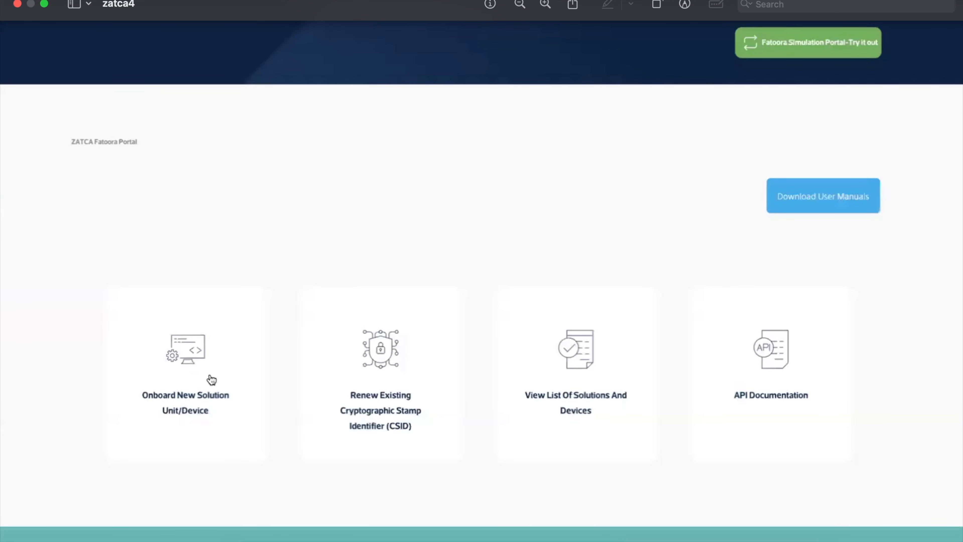
pyautogui.click(19, 2)
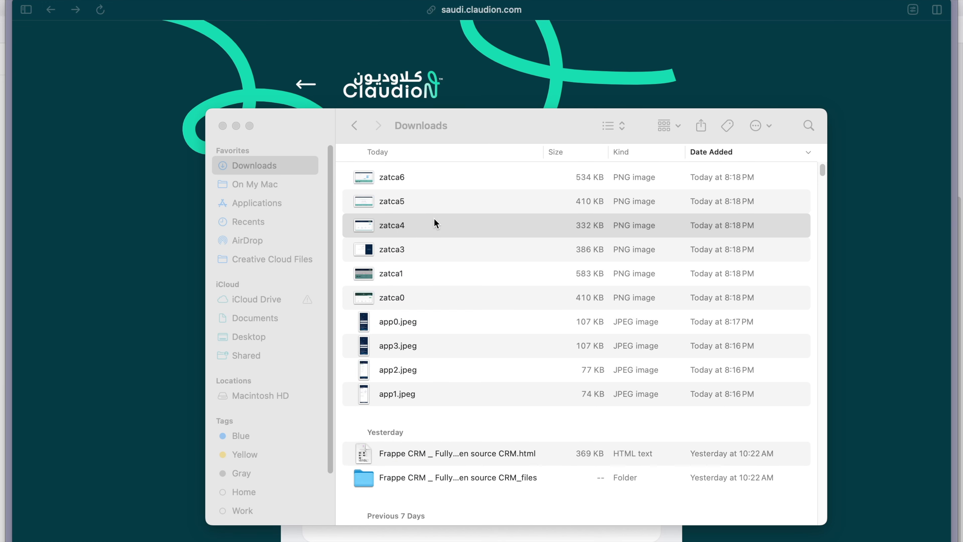
# Step: View the zatca5 image of the OTP generation form and the zatca6 image of the generated codes, closing each preview
pyautogui.doubleClick(443, 199)
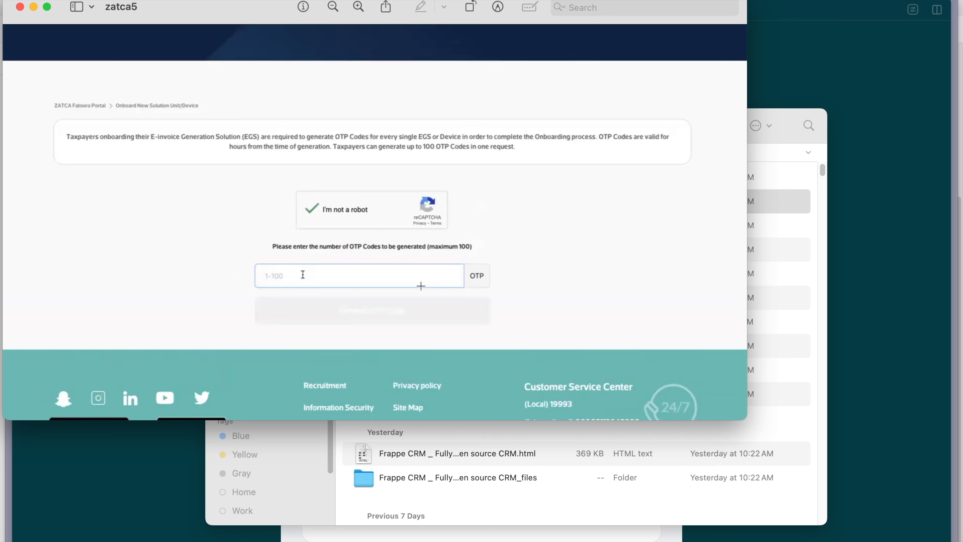
pyautogui.click(20, 9)
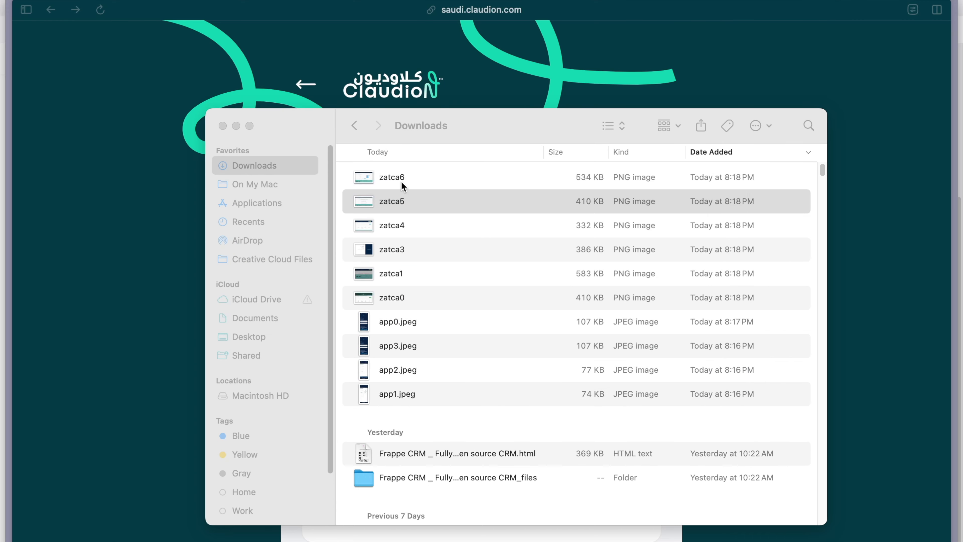
pyautogui.click(401, 181)
pyautogui.doubleClick(401, 181)
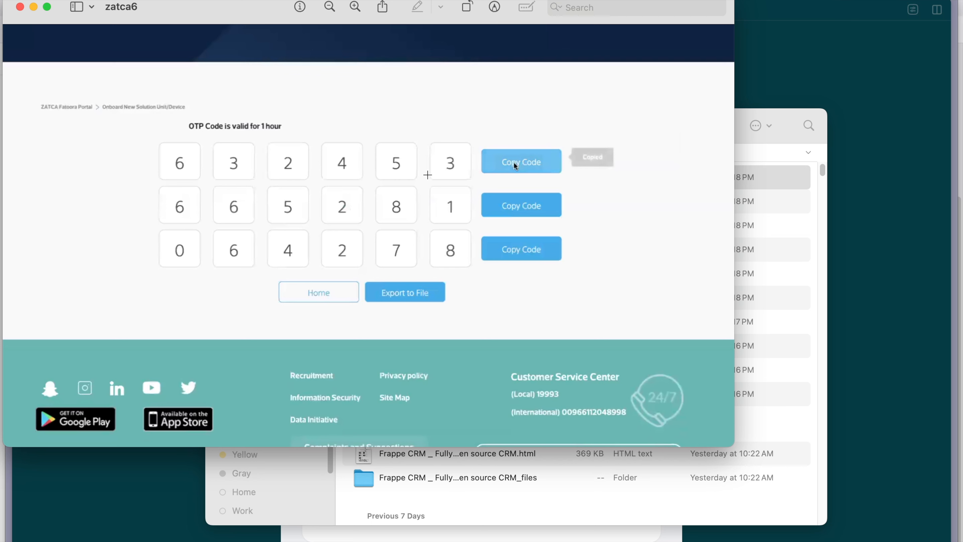
pyautogui.click(20, 5)
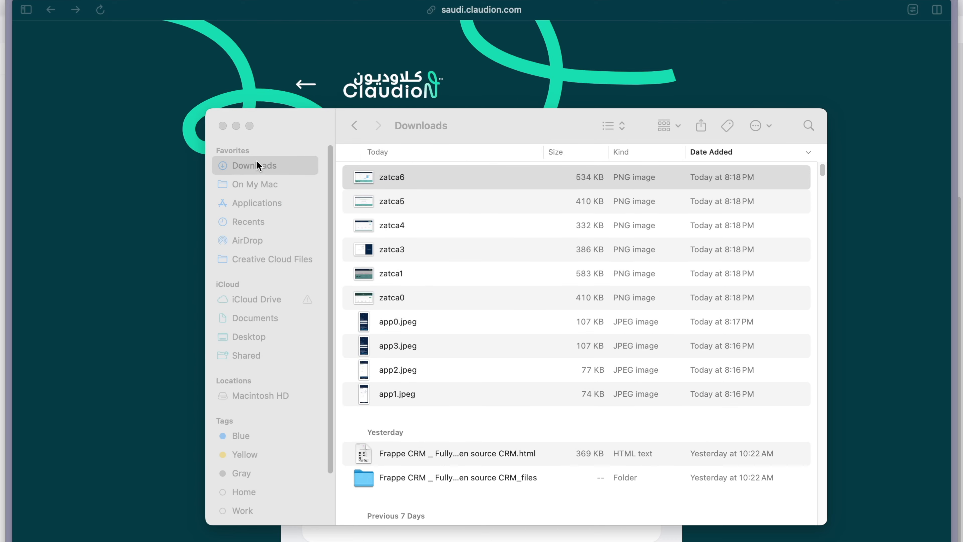
# Step: Switch back to the Fatoora login page in Google Chrome
pyautogui.press('super+Tab')
pyautogui.press('super+Tab')
pyautogui.press('super+Tab')
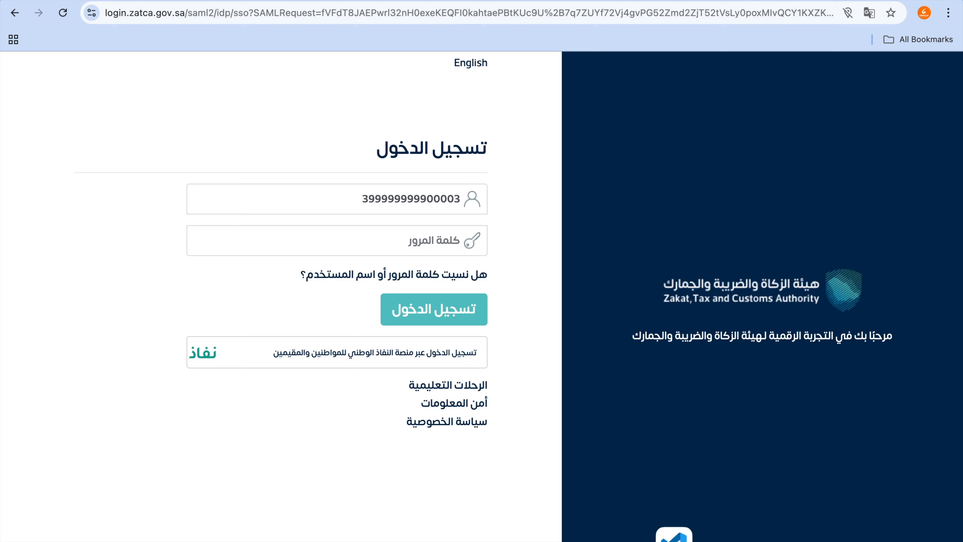
# Step: Switch to the ERPNext ZATCA Phase-2 setup page, activate the compliance CSID with the entered OTP and dismiss the response message
pyautogui.click(718, 1)
pyautogui.click(607, 1)
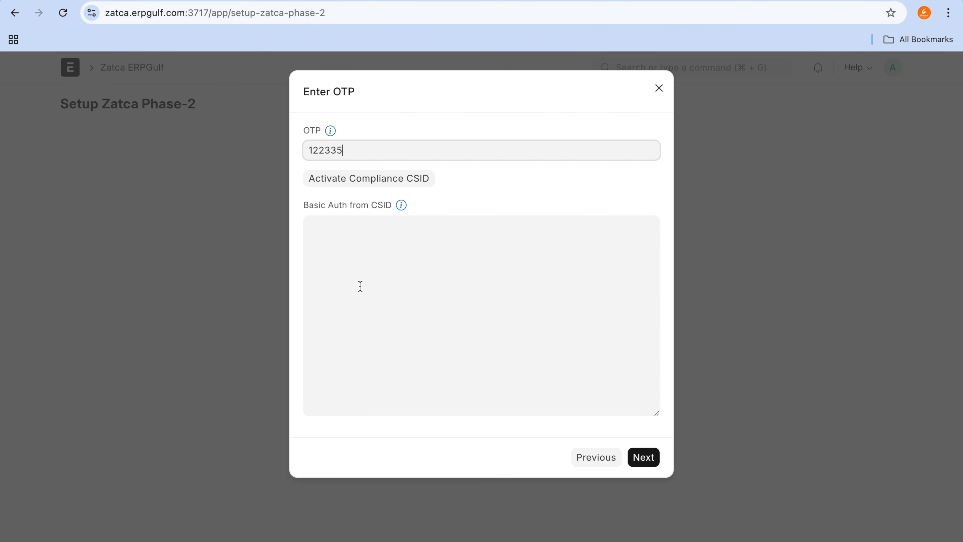
pyautogui.click(401, 187)
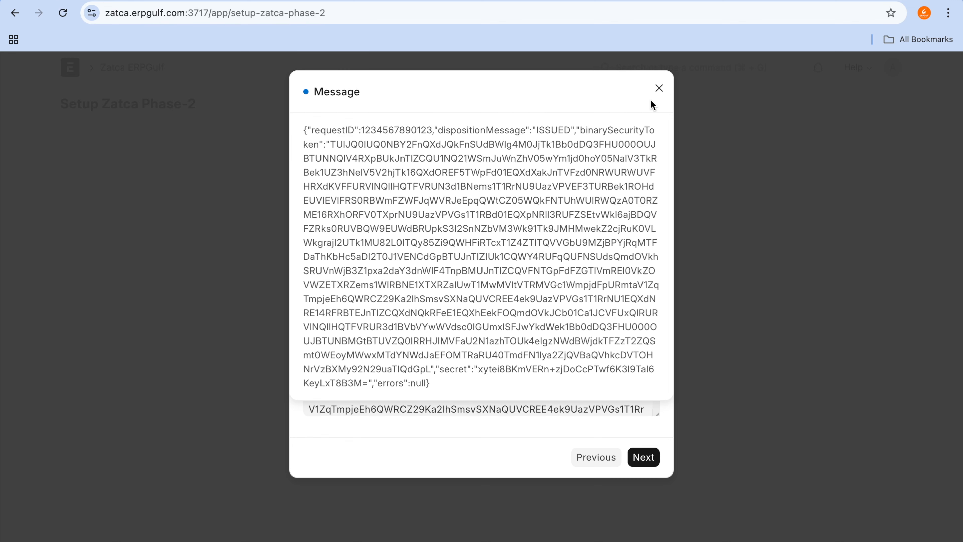
pyautogui.click(659, 88)
# Step: Review the Basic Auth from CSID content and continue to the Zatca Compliance Check page of the wizard
pyautogui.scroll(-3, 456, 269)
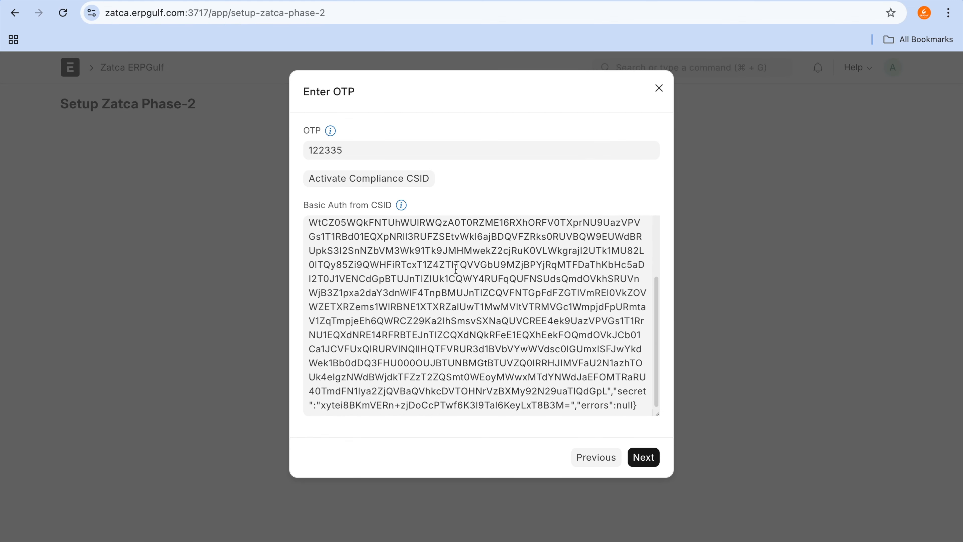
pyautogui.scroll(3, 455, 269)
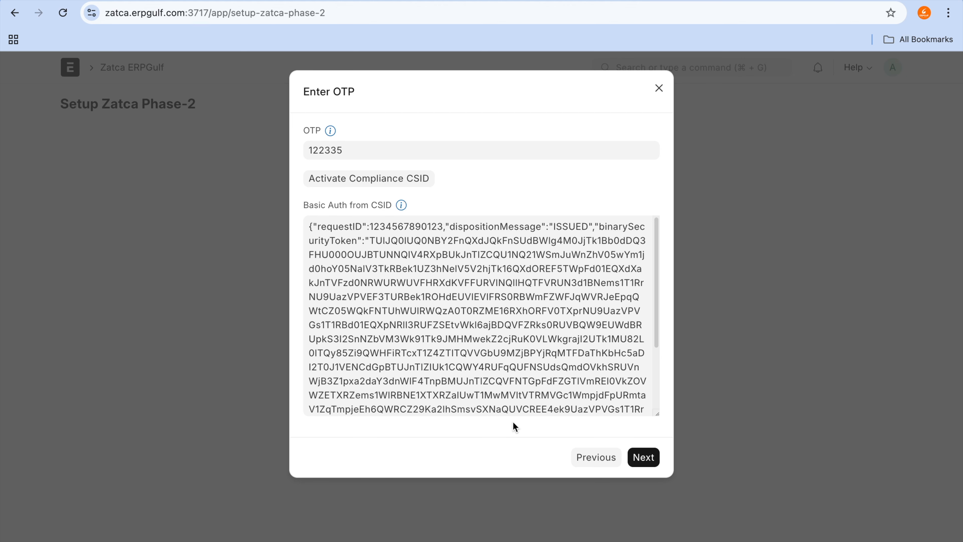
pyautogui.click(644, 458)
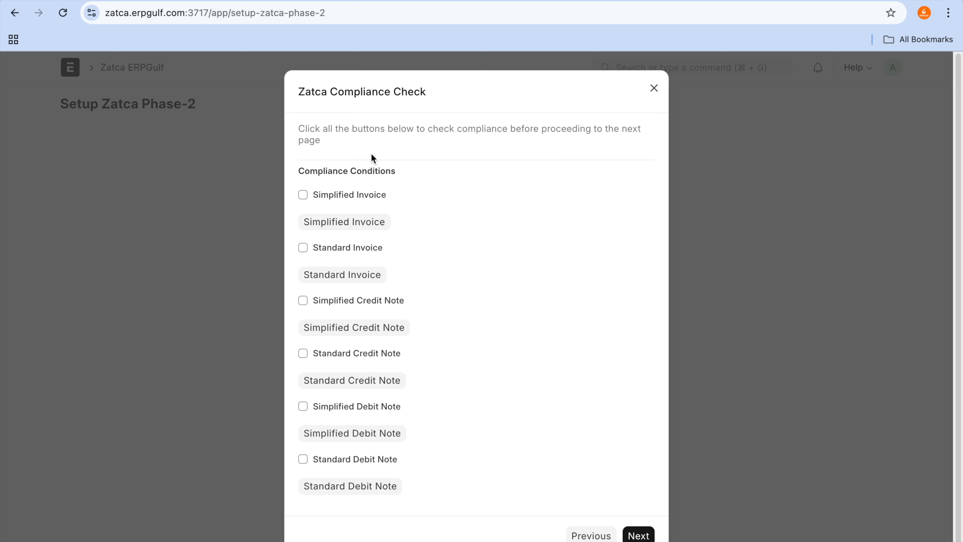
# Step: Mark the Simplified Invoice condition, run its compliance check and close the response message
pyautogui.click(354, 194)
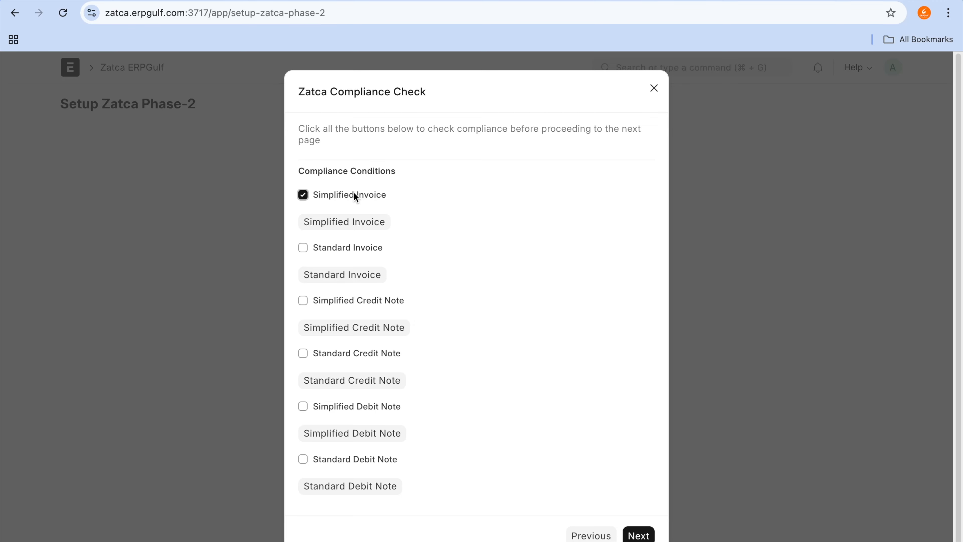
pyautogui.click(355, 225)
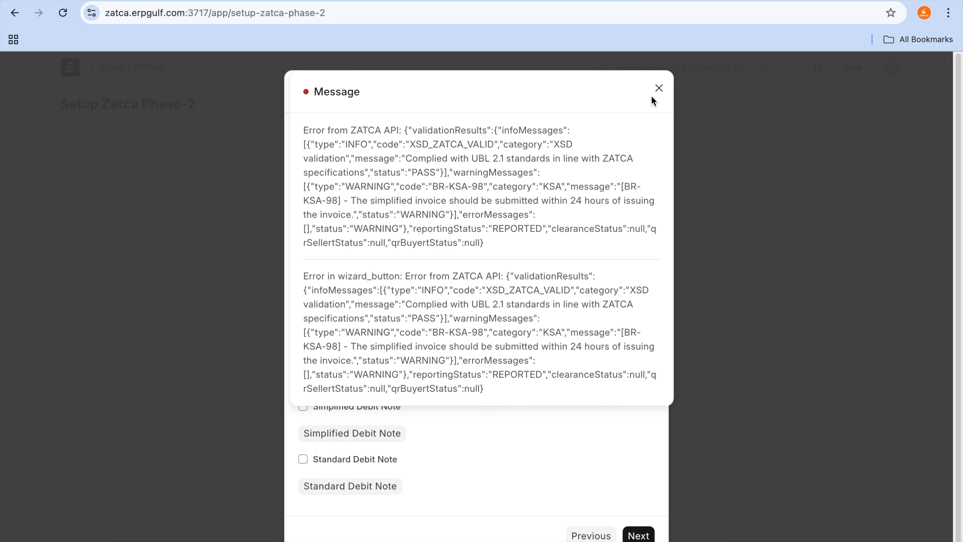
pyautogui.click(658, 89)
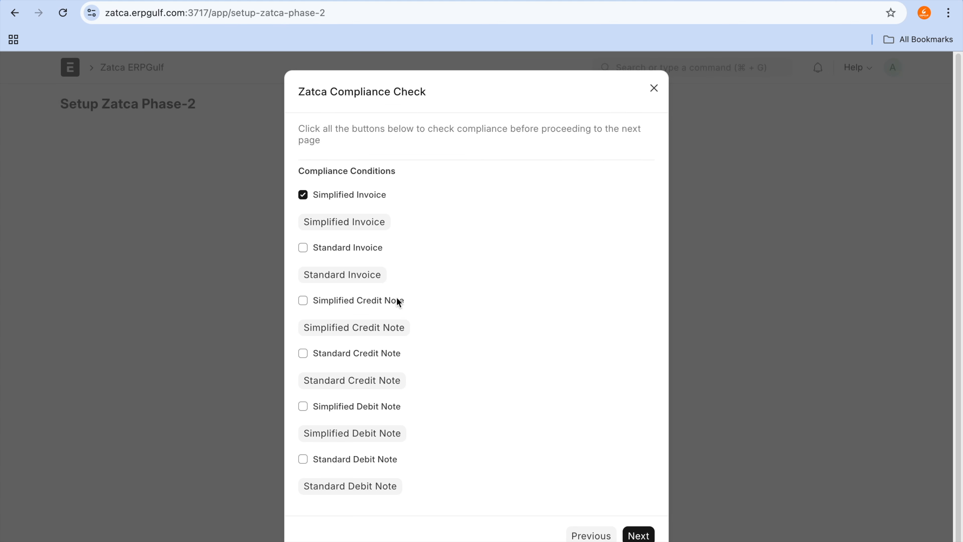
# Step: Mark the Standard Invoice condition, run its compliance check and close the response message
pyautogui.click(358, 250)
pyautogui.click(360, 275)
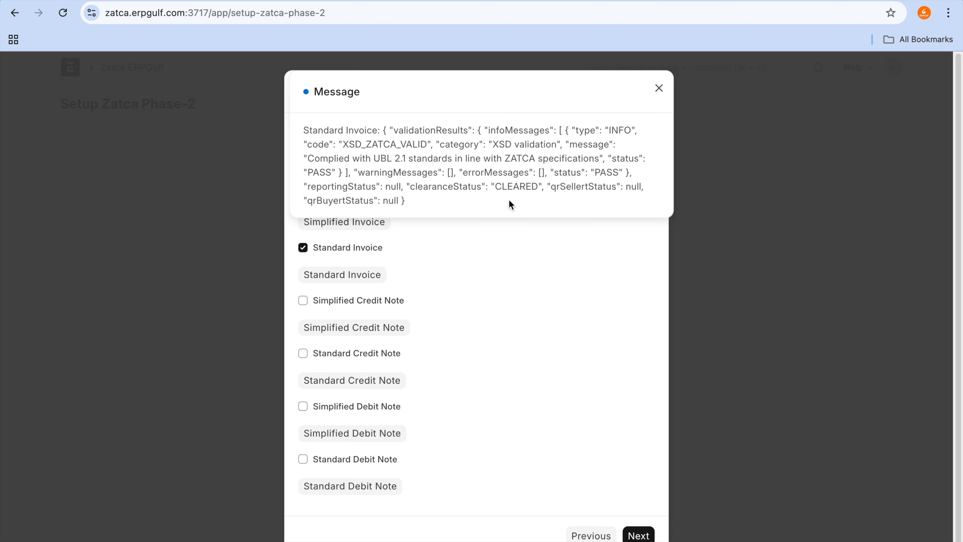
pyautogui.click(660, 88)
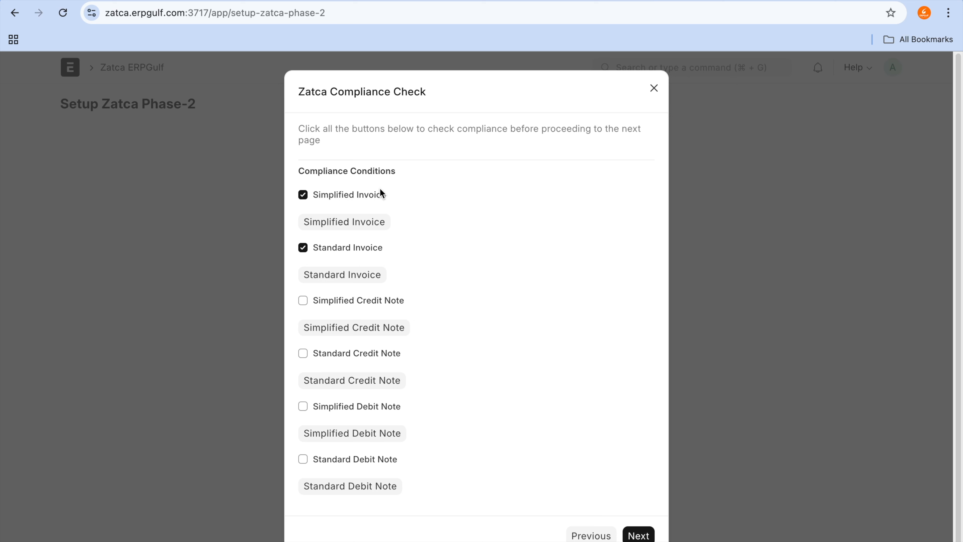
# Step: Switch to the Excalidraw board and add the text "simplified" in an empty area beside the existing environment notes
pyautogui.click(393, 0)
pyautogui.click(469, 155)
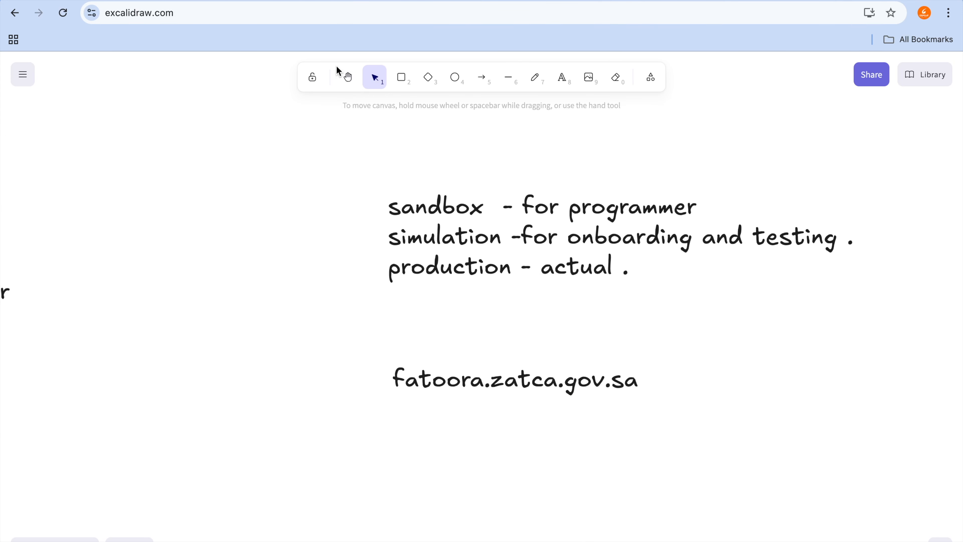
pyautogui.click(343, 76)
pyautogui.moveTo(761, 183); pyautogui.dragTo(14, 206)
pyautogui.press('t')
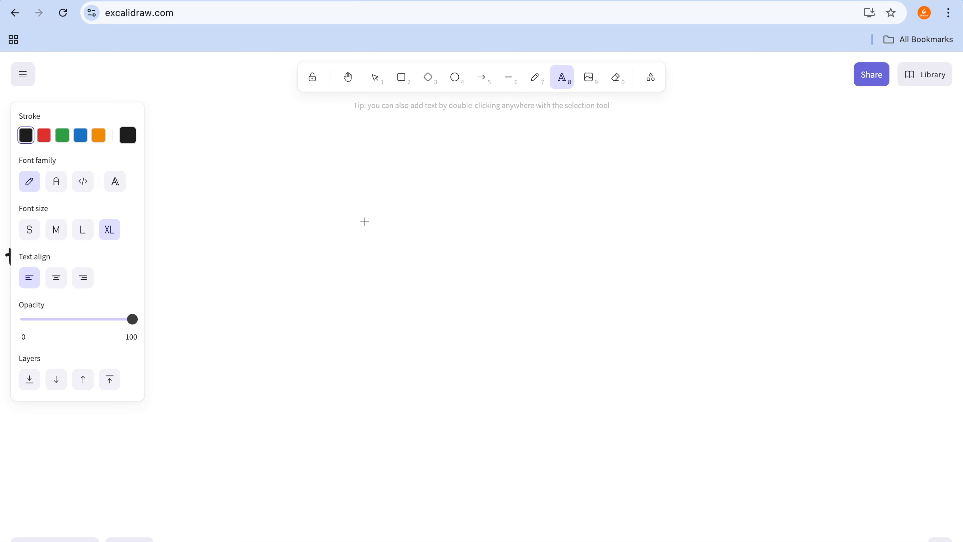
pyautogui.click(363, 219)
pyautogui.write('sium')
pyautogui.press('BackSpace')
pyautogui.press('BackSpace')
pyautogui.write('mp')
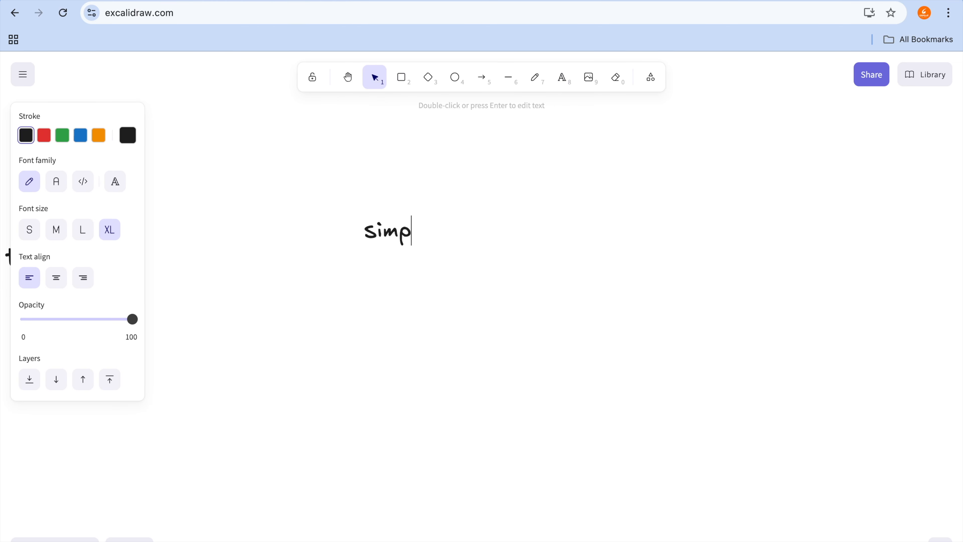
pyautogui.write('lies')
pyautogui.press('BackSpace')
pyautogui.write('d')
pyautogui.press('BackSpace')
pyautogui.press('BackSpace')
pyautogui.write('fied')
# Step: Add "standard" as a second line under "simplified" and finish the text block
pyautogui.press('Return')
pyautogui.write('standa')
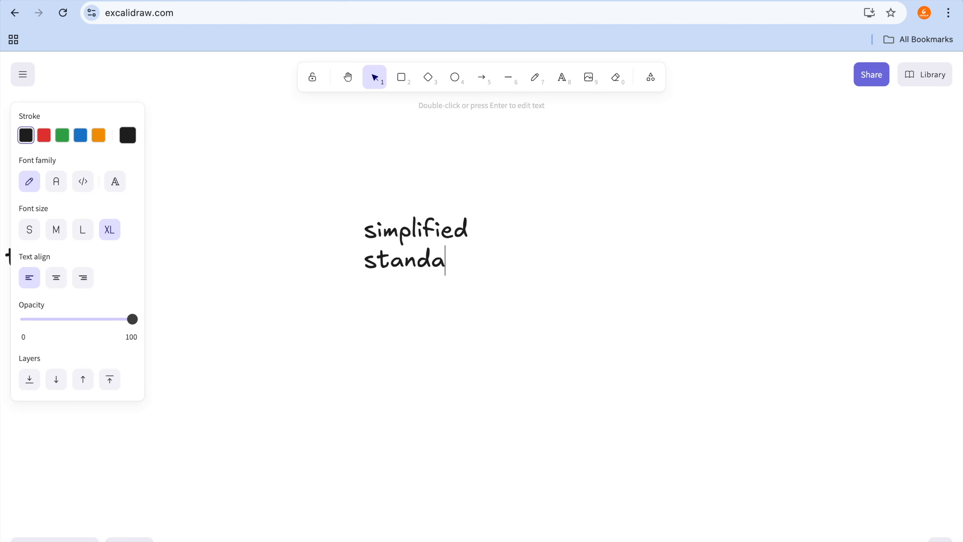
pyautogui.write('rd')
pyautogui.press('Return')
pyautogui.click(518, 218)
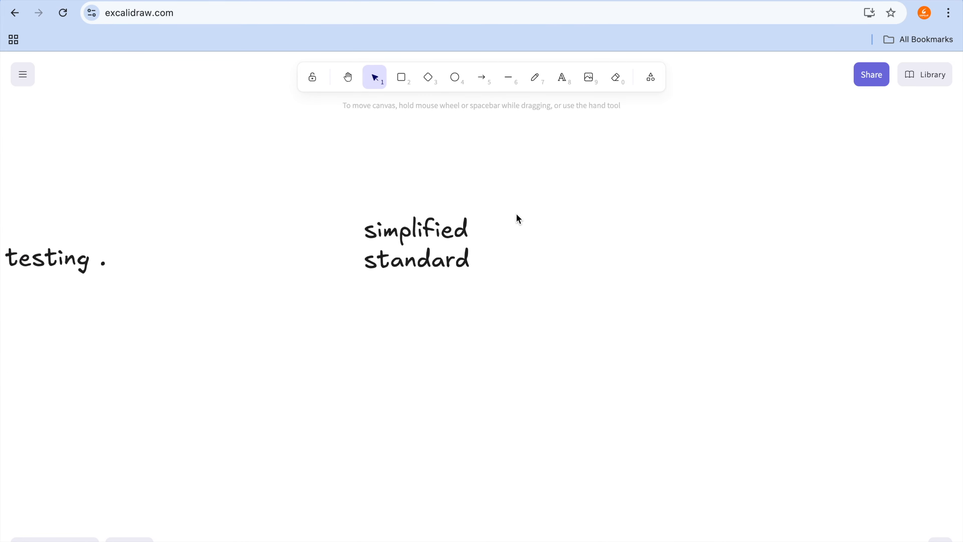
pyautogui.press('t')
pyautogui.click(494, 226)
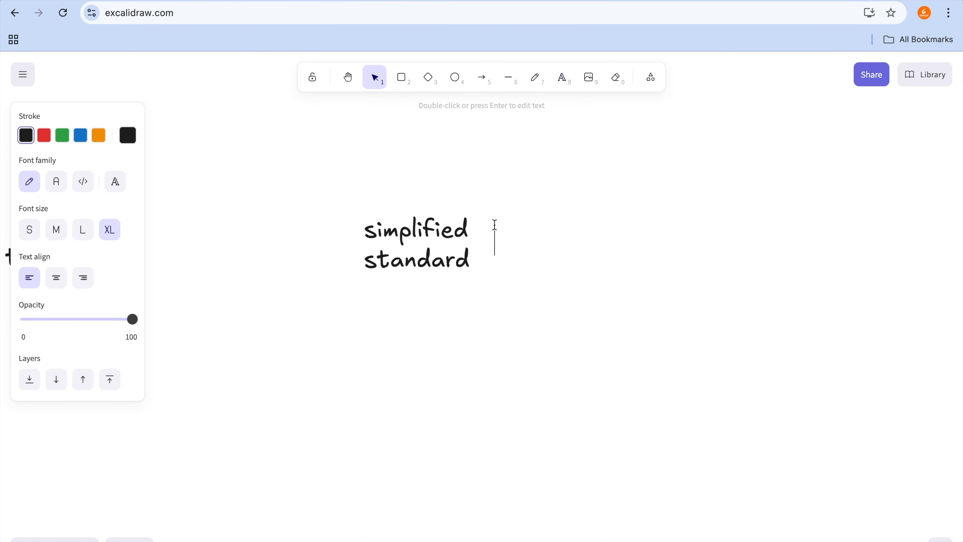
pyautogui.write('B2')
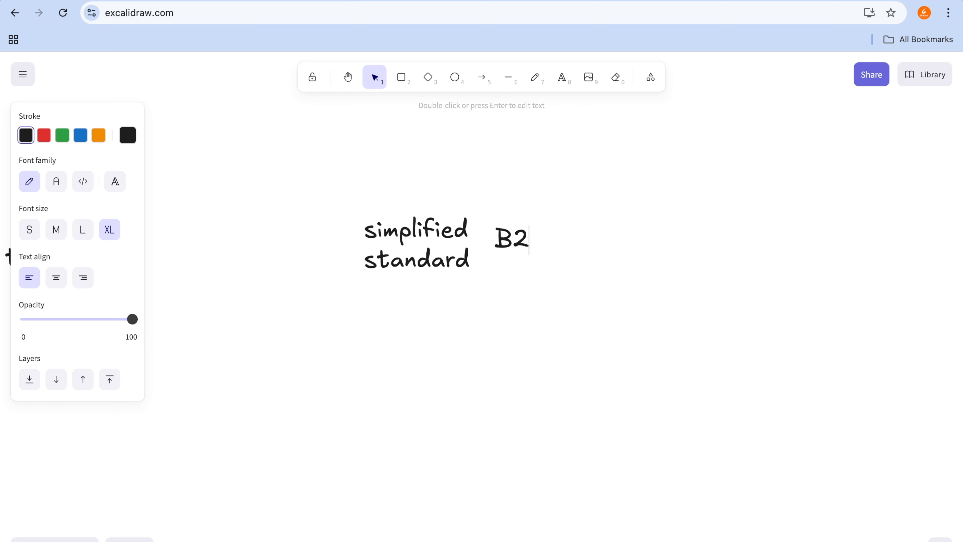
pyautogui.write('C')
pyautogui.press('BackSpace')
pyautogui.press('BackSpace')
pyautogui.press('BackSpace')
pyautogui.write('t')
pyautogui.press('BackSpace')
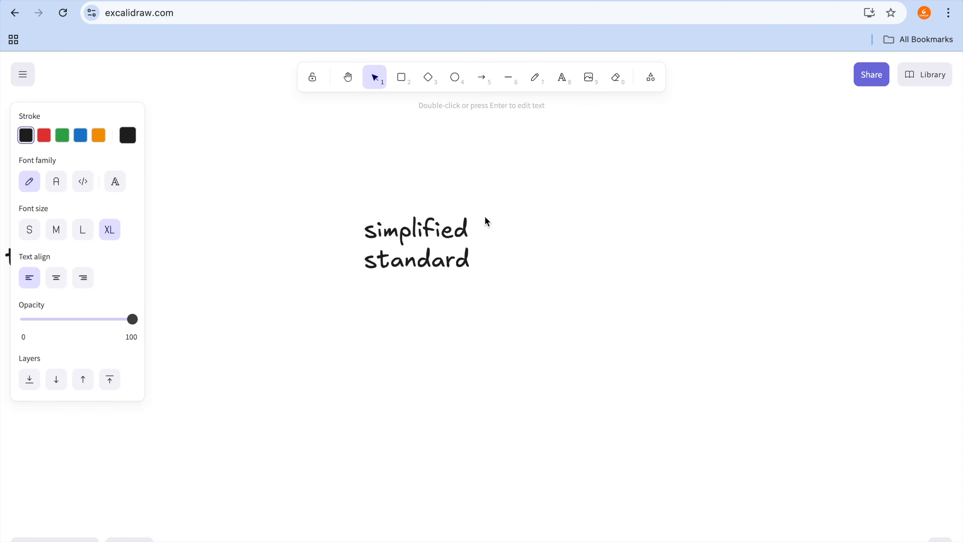
# Step: Select the text block listing "simplified" and "standard" on the Excalidraw canvas
pyautogui.click(463, 227)
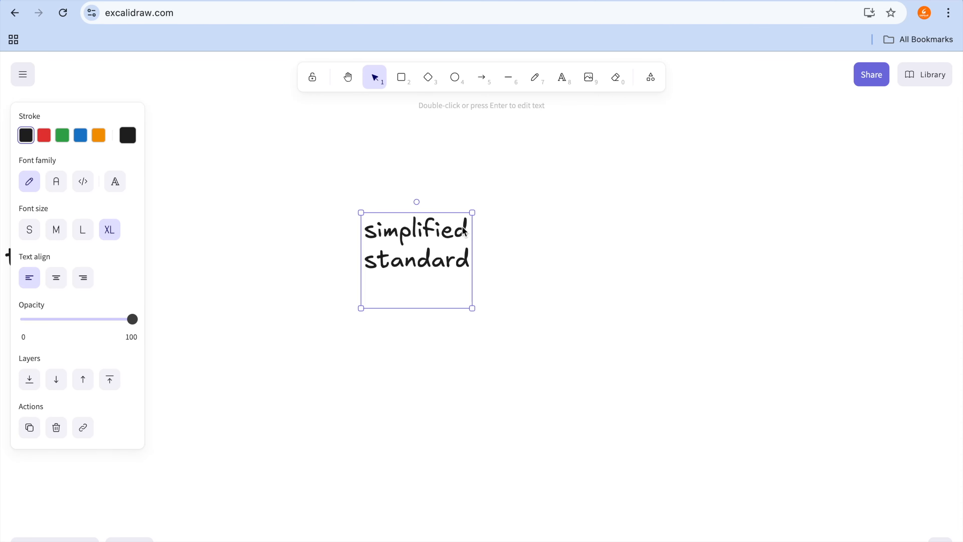
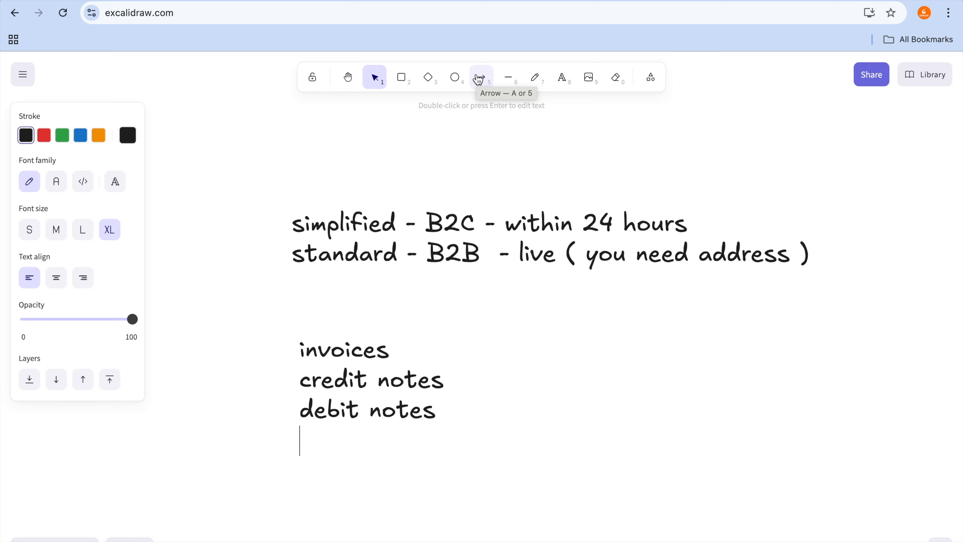
# Step: Open the ZATCA ERPNext site in a new browser tab and switch from the account page to the desk
pyautogui.click(554, 0)
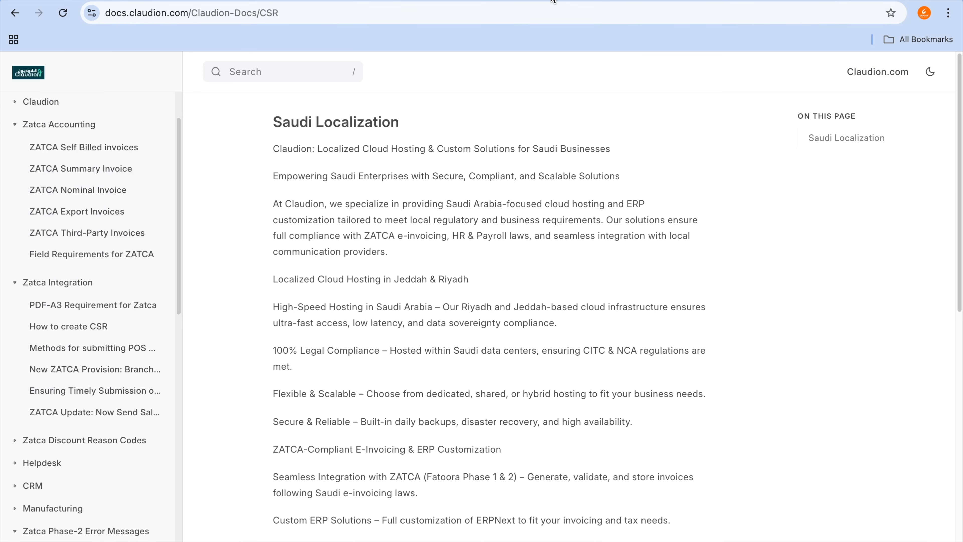
pyautogui.click(571, 0)
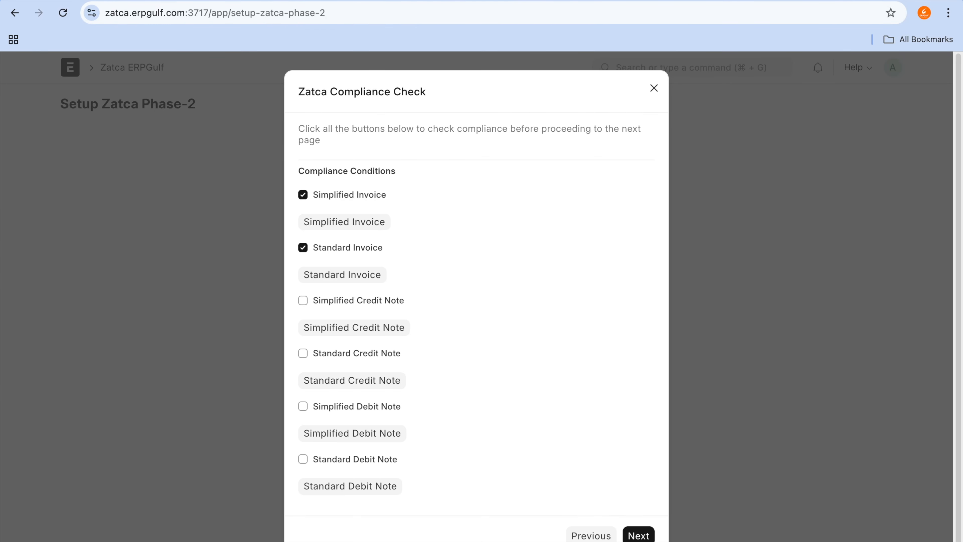
pyautogui.hotkey('ctrl', 't')
pyautogui.write('za')
pyautogui.press('BackSpace')
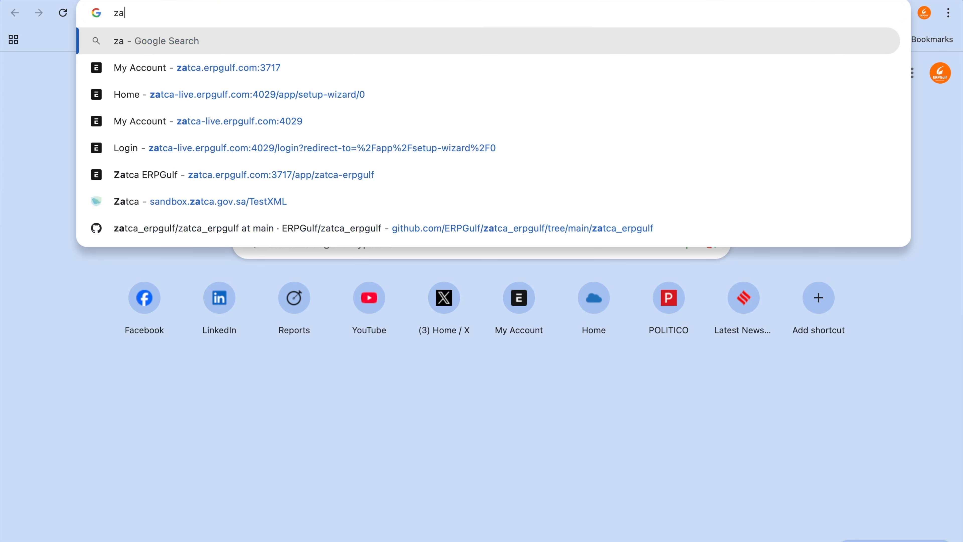
pyautogui.write('tca.erpgulf.com:3717')
pyautogui.press('Return')
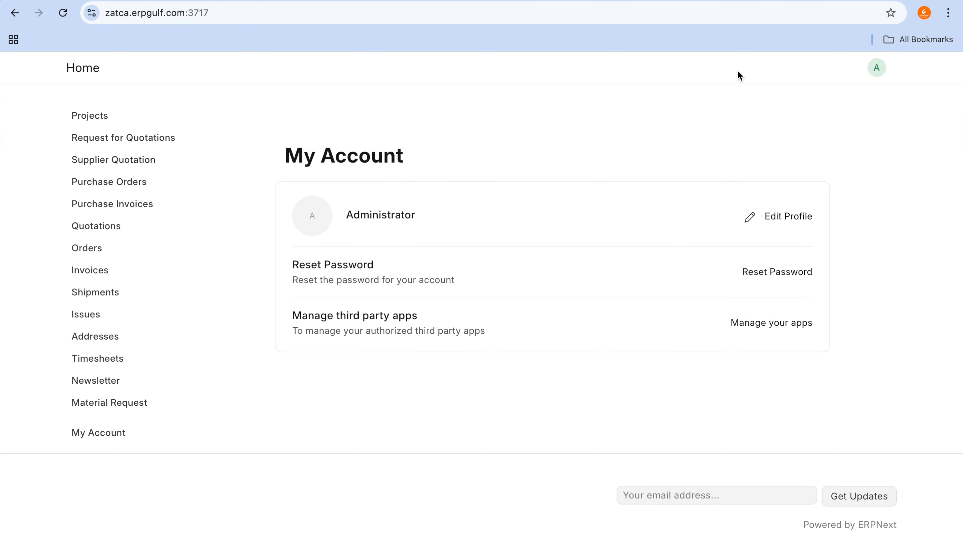
pyautogui.click(876, 80)
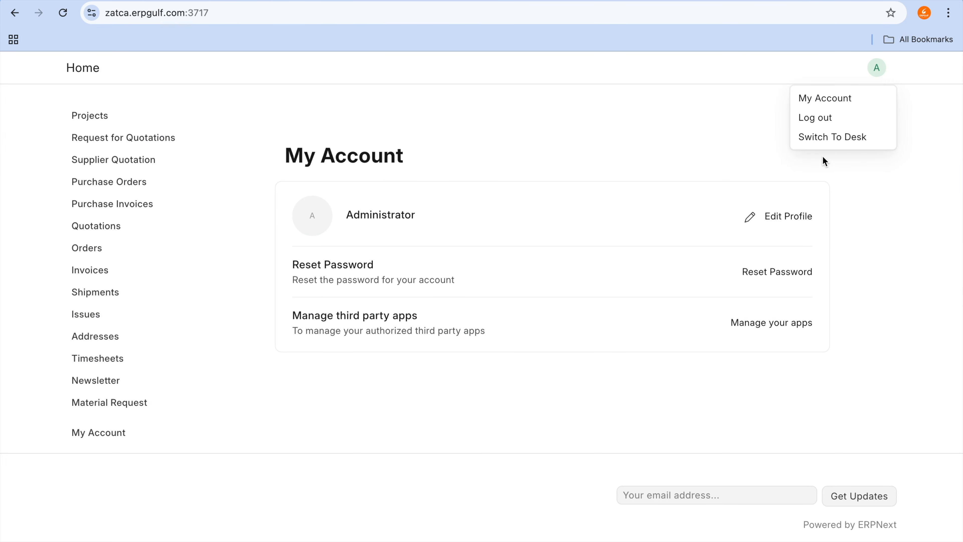
pyautogui.click(818, 142)
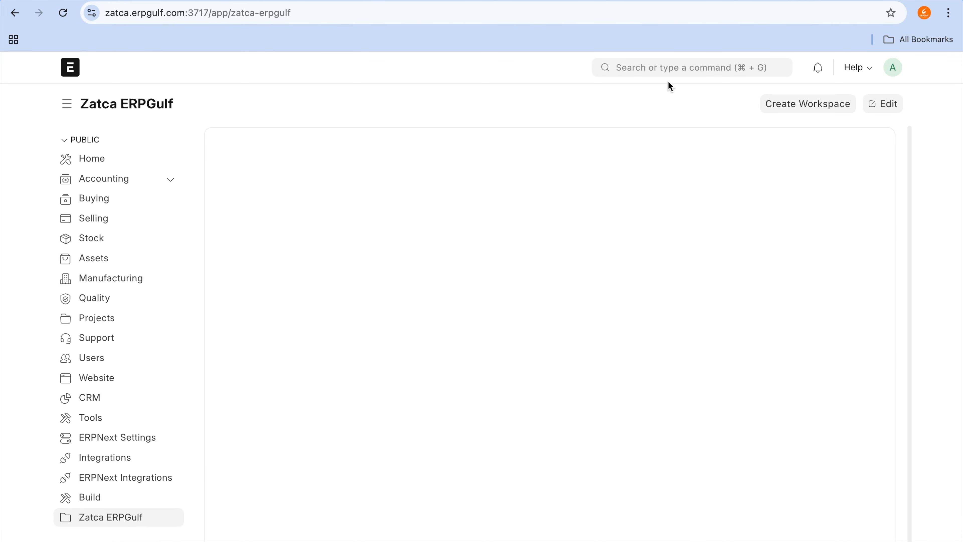
# Step: Find the Sales Invoice list through the global search and open the "Export customer test 1" invoice dated 03-04-2025
pyautogui.click(667, 69)
pyautogui.write('sales ij')
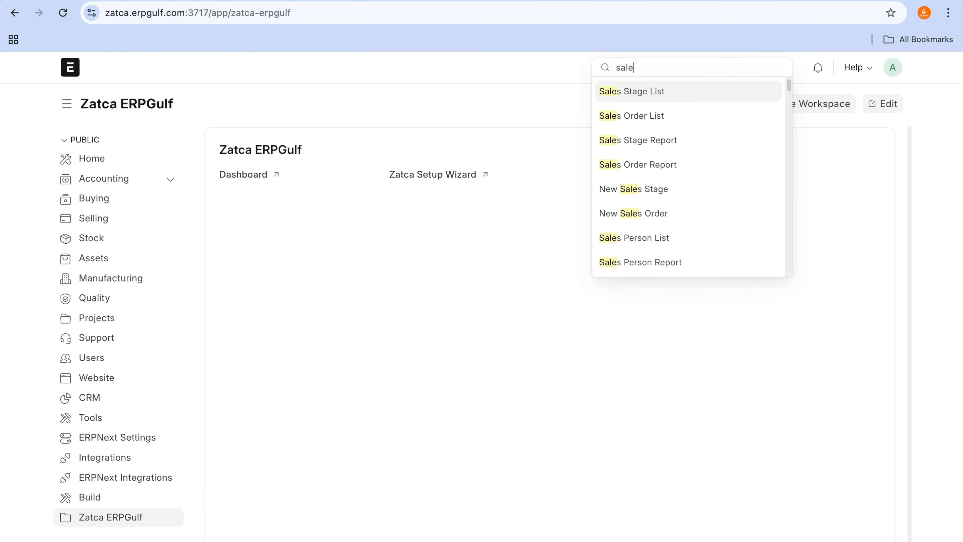
pyautogui.press('BackSpace')
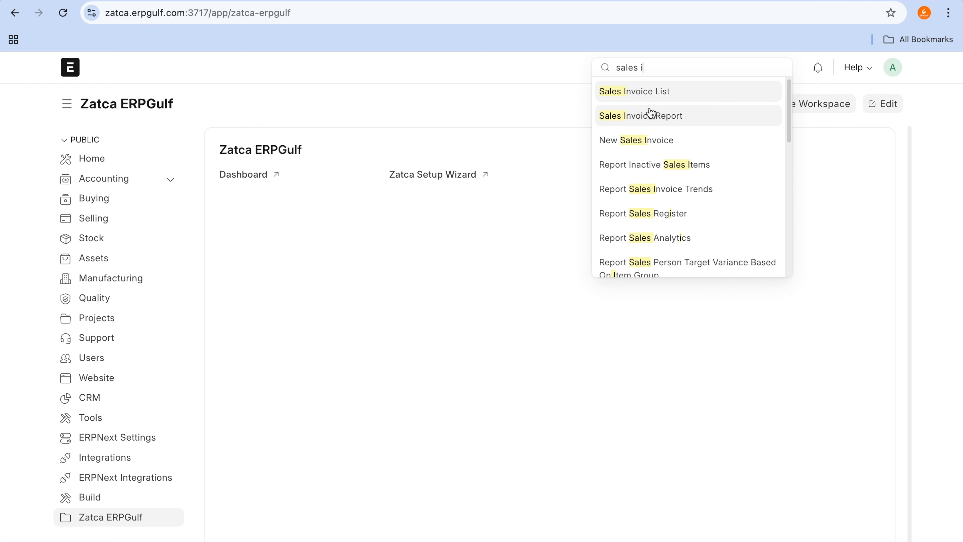
pyautogui.click(657, 94)
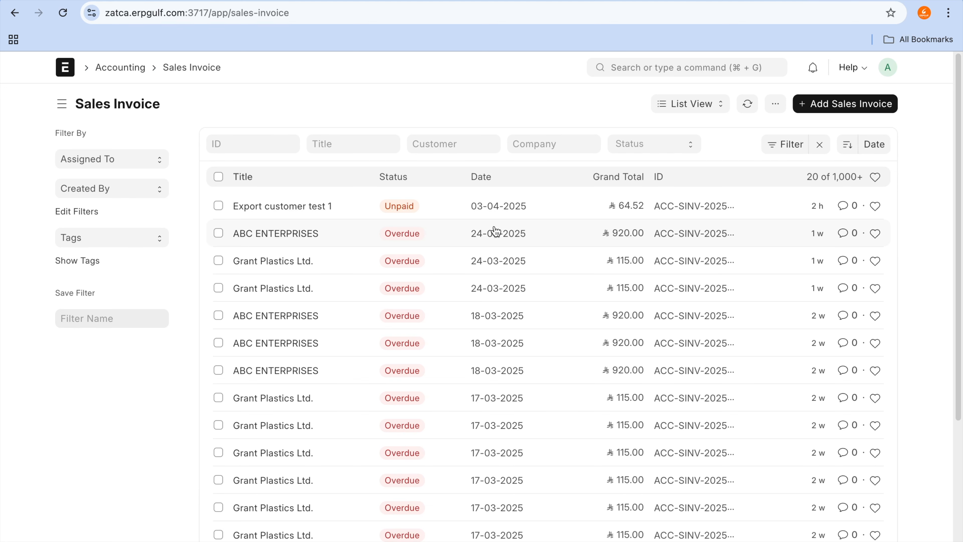
pyautogui.click(309, 209)
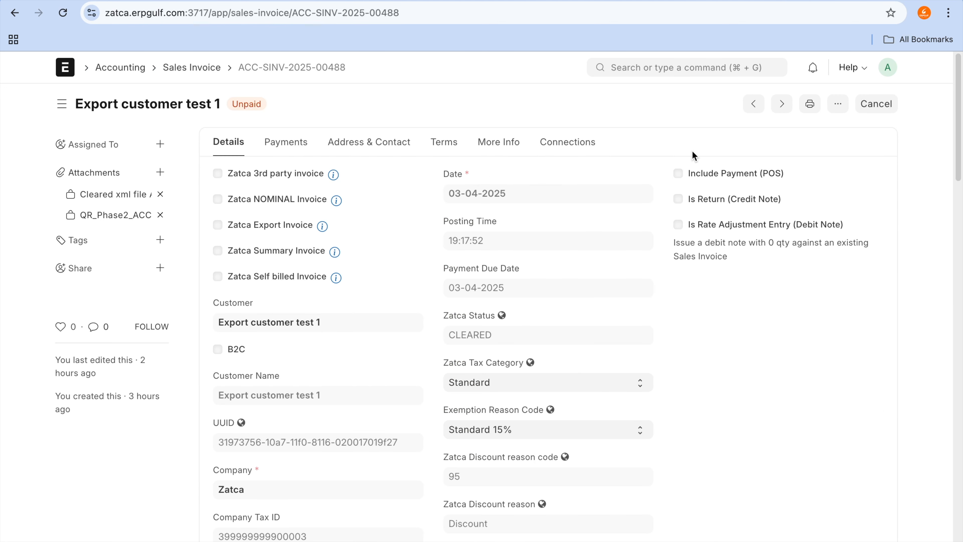
# Step: Duplicate the "Export customer test 1" sales invoice as a new unsaved invoice
pyautogui.click(837, 106)
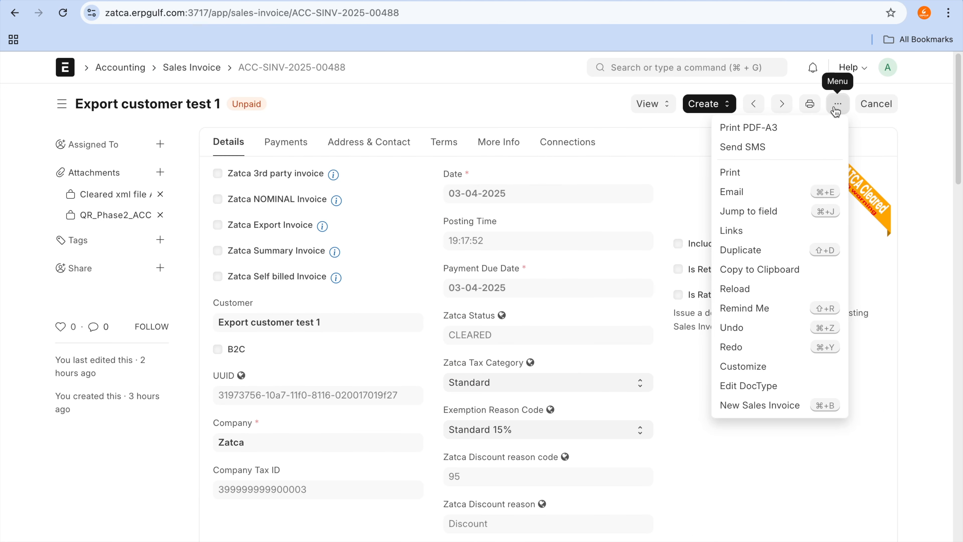
pyautogui.click(550, 105)
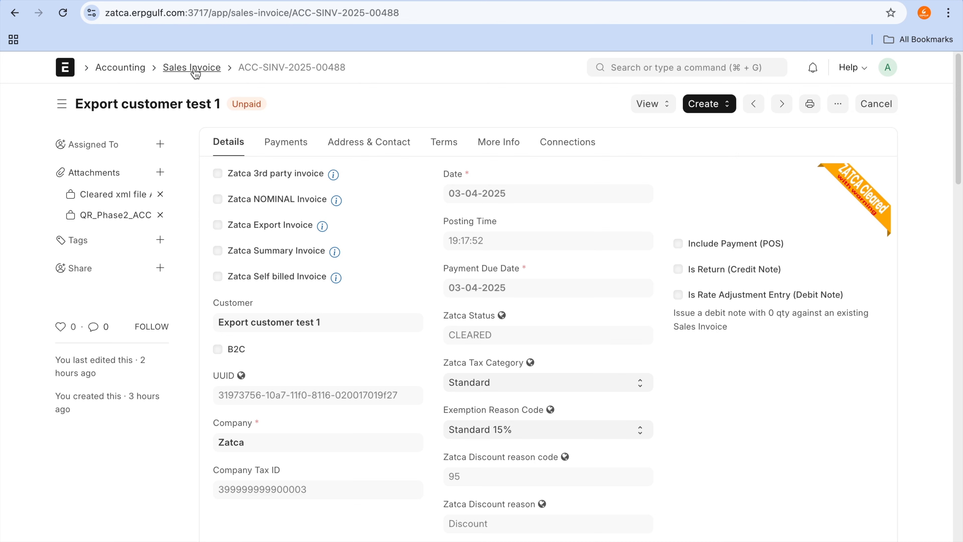
pyautogui.click(839, 104)
pyautogui.click(797, 250)
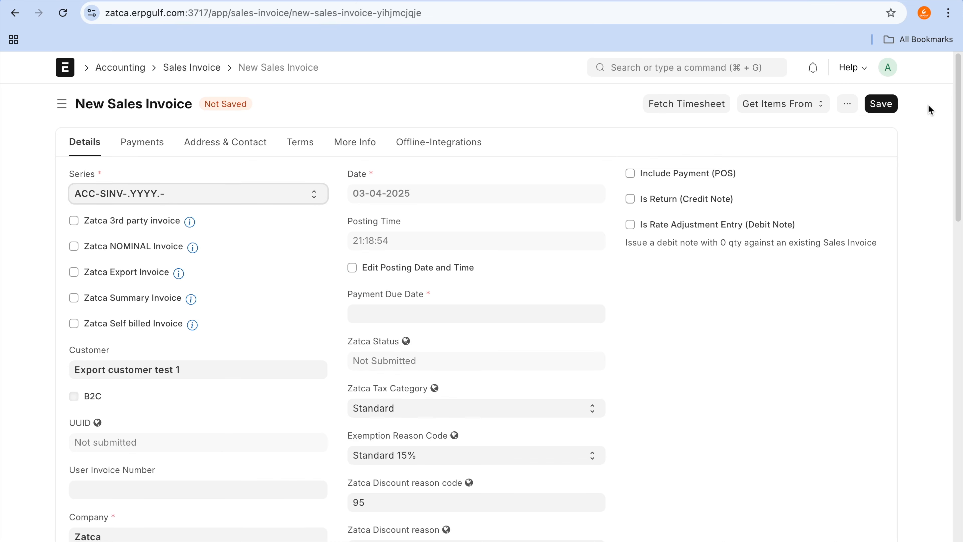
# Step: Set the duplicated invoice's payment due date to 03-04-2025 and save the invoice as a draft
pyautogui.click(879, 108)
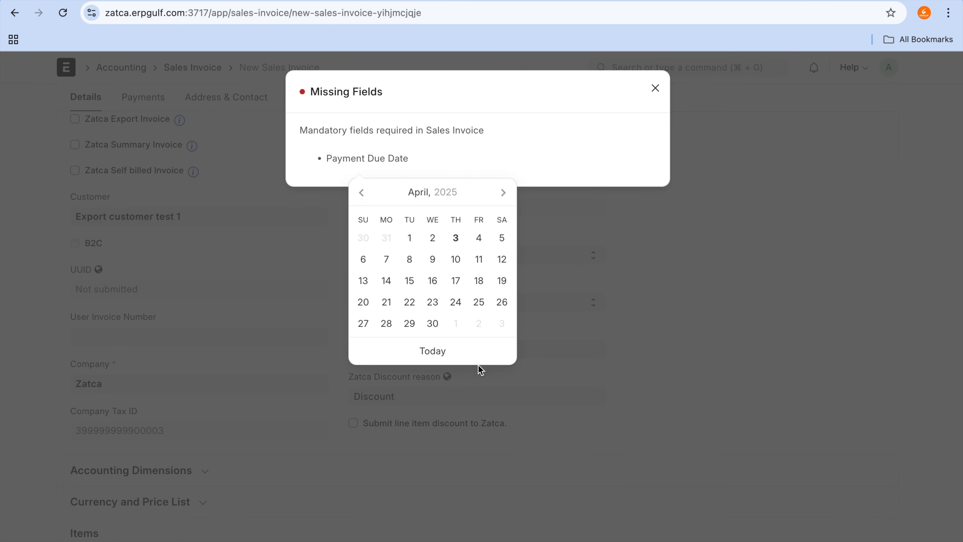
pyautogui.click(468, 362)
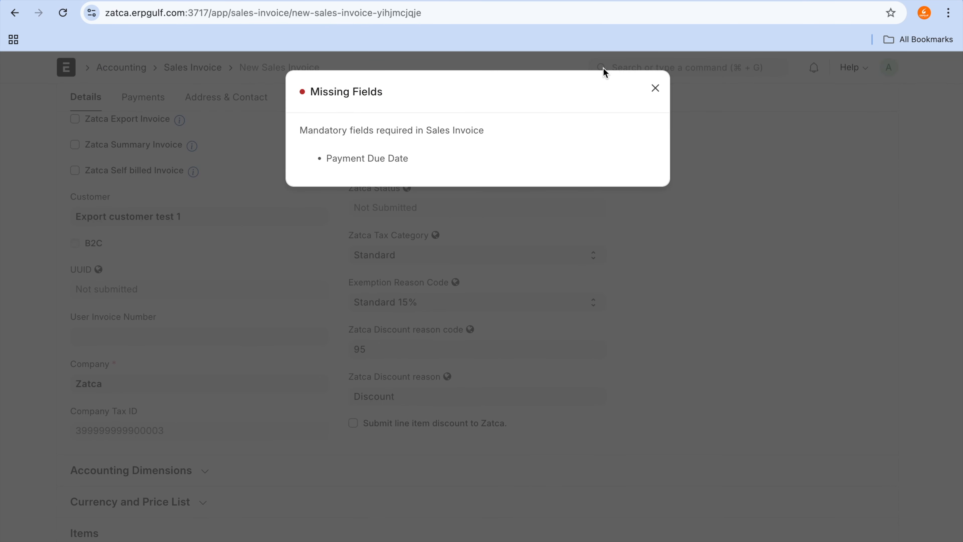
pyautogui.click(656, 88)
pyautogui.scroll(4, 709, 198)
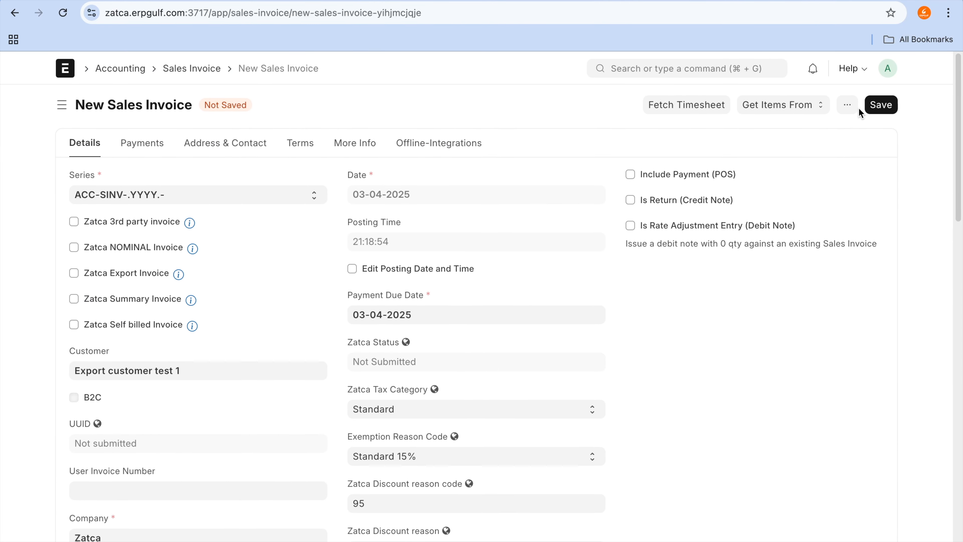
pyautogui.click(878, 110)
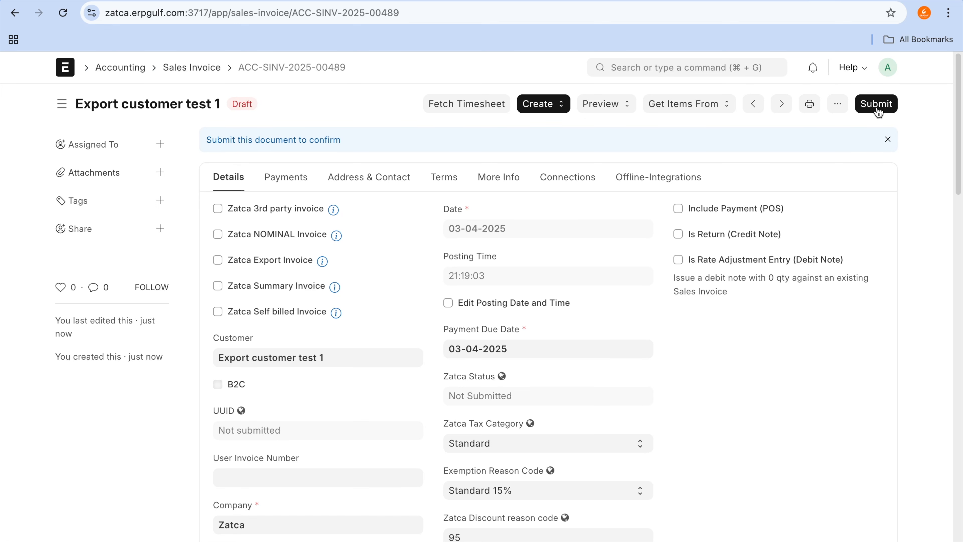
# Step: Submit the draft sales invoice permanently and close the ZATCA response message
pyautogui.click(839, 106)
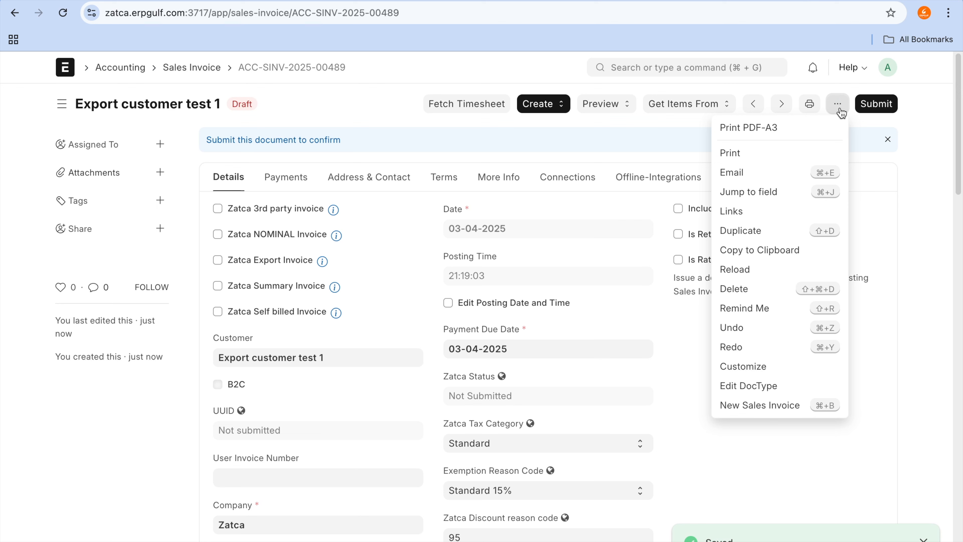
pyautogui.click(540, 106)
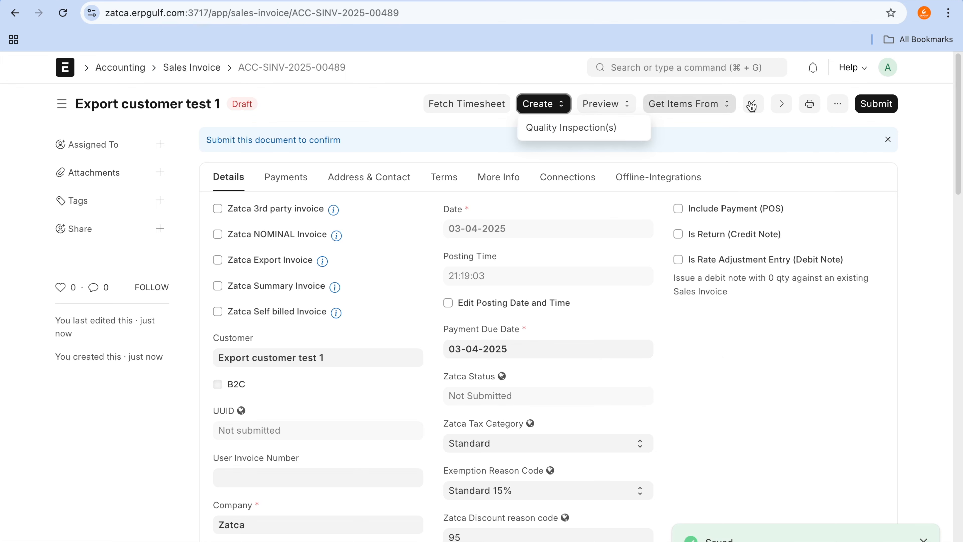
pyautogui.click(877, 103)
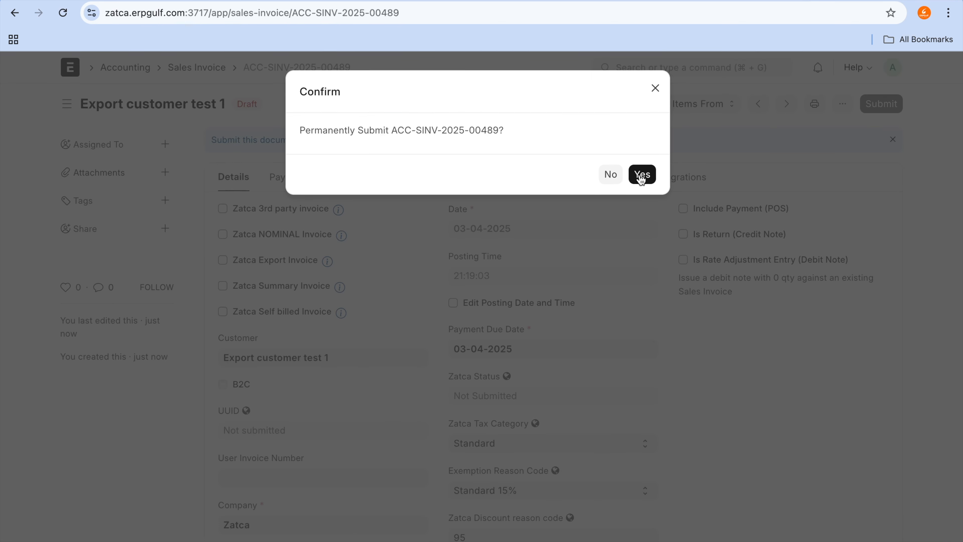
pyautogui.click(642, 175)
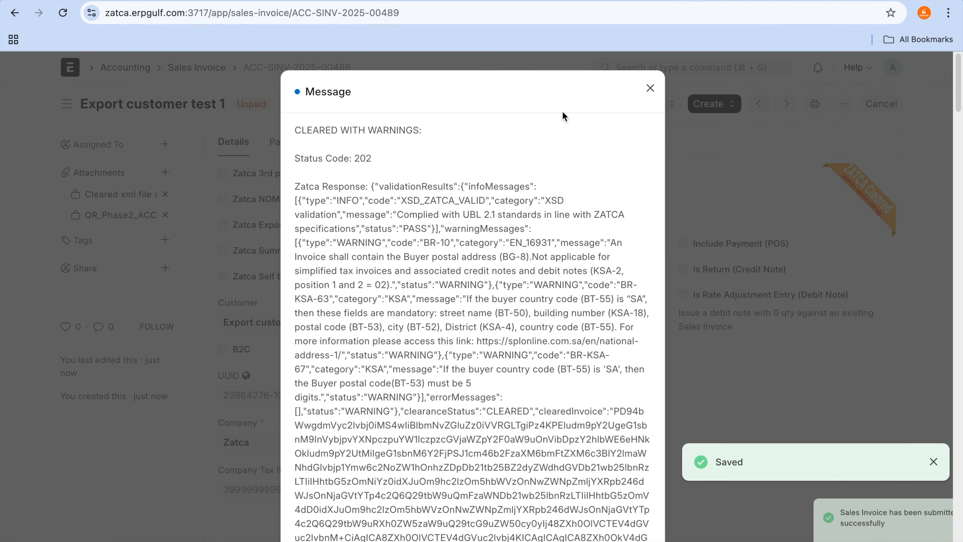
pyautogui.click(649, 91)
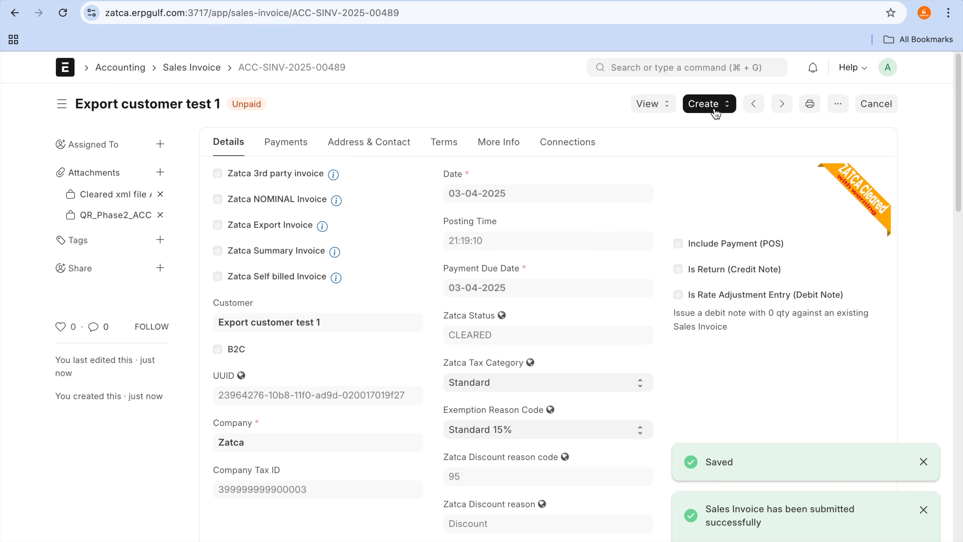
# Step: Examine the follow-up documents that can be created from the submitted invoice, particularly Return / Credit Note
pyautogui.click(716, 108)
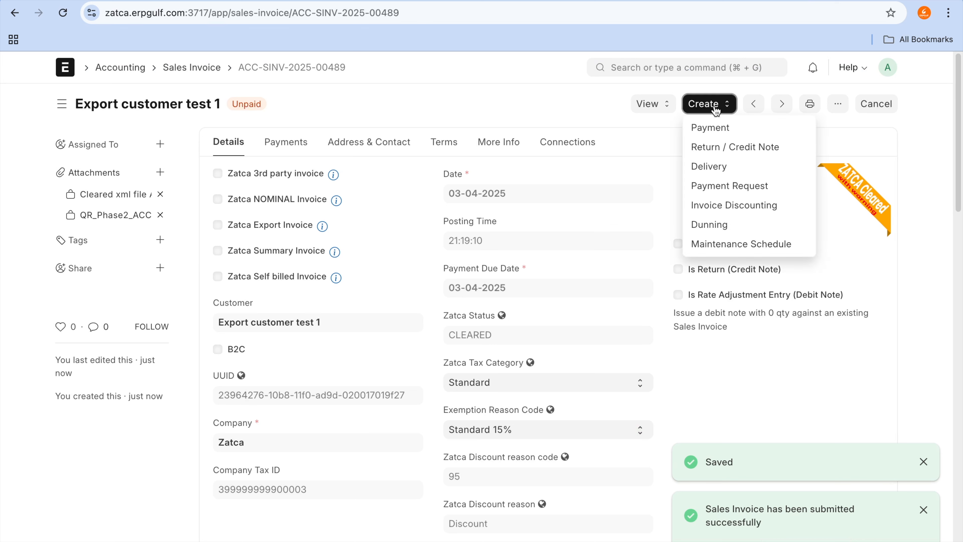
pyautogui.click(765, 146)
pyautogui.moveTo(695, 151); pyautogui.dragTo(922, 168)
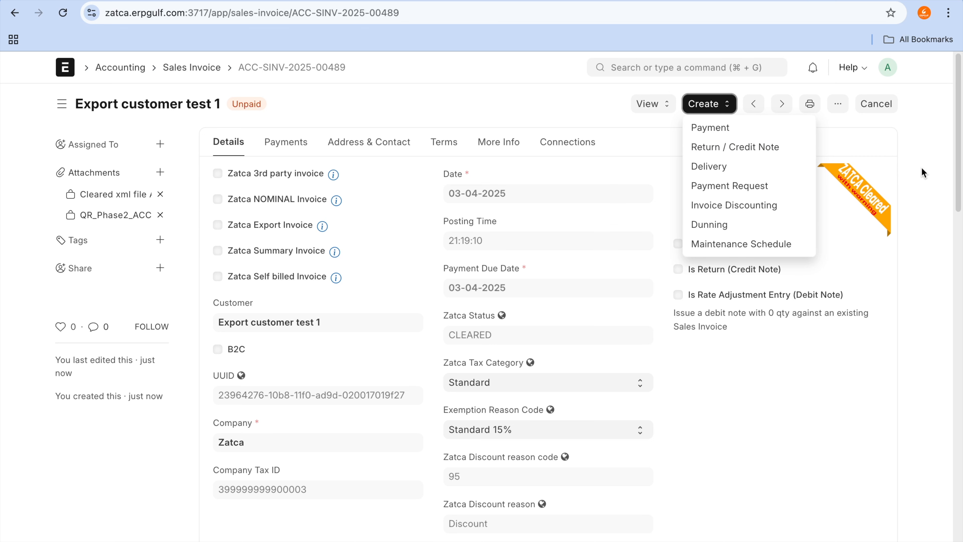
pyautogui.click(867, 138)
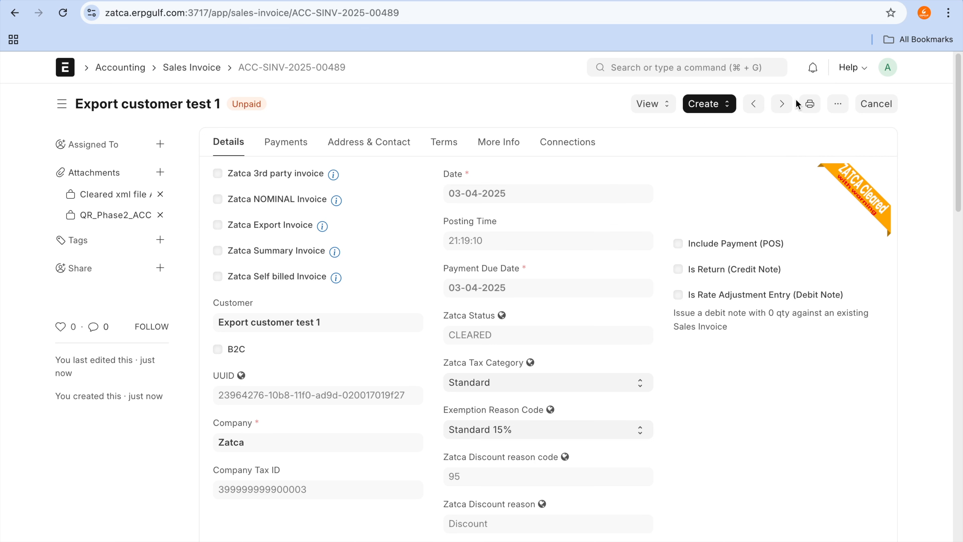
# Step: Switch to the Excalidraw board and select the text block comparing simplified B2C and standard B2B invoices
pyautogui.click(375, 1)
pyautogui.click(493, 307)
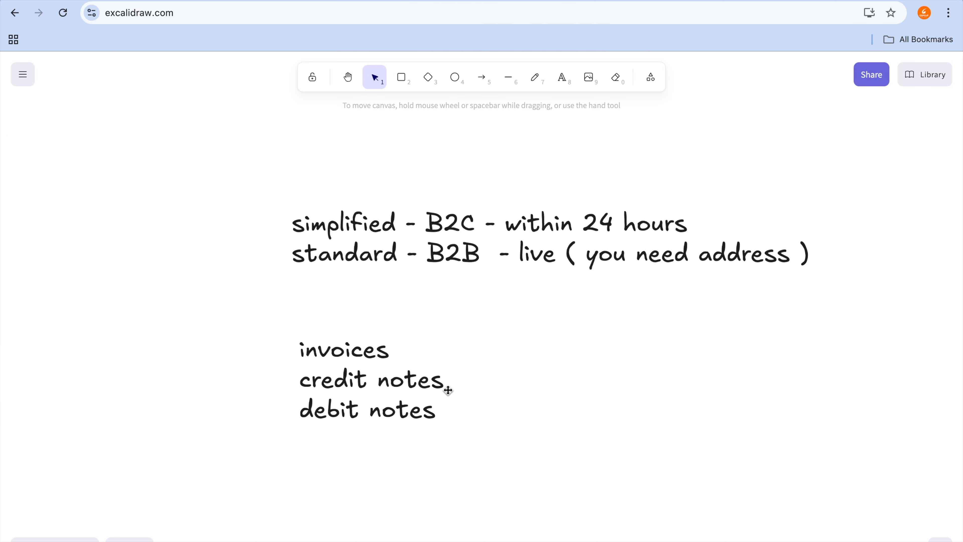
pyautogui.moveTo(373, 0)
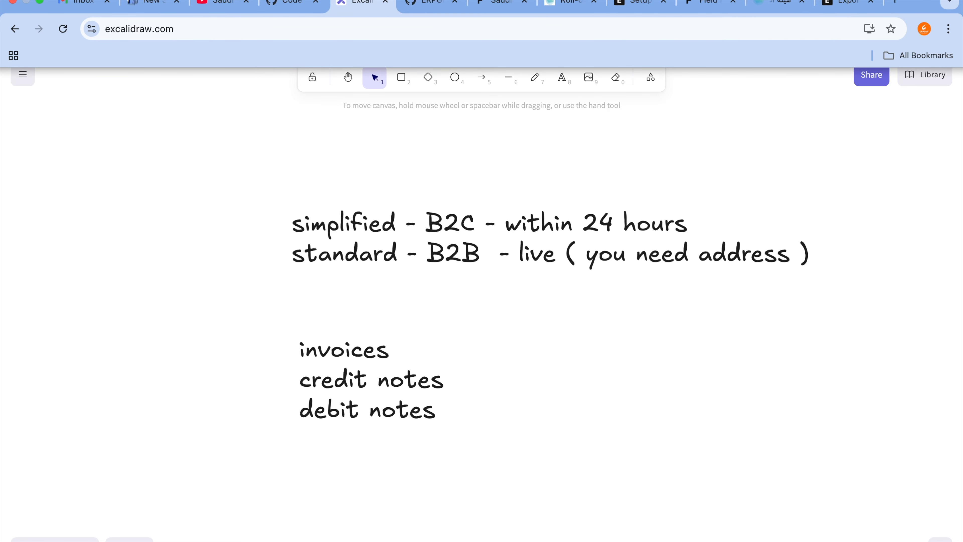
pyautogui.click(457, 273)
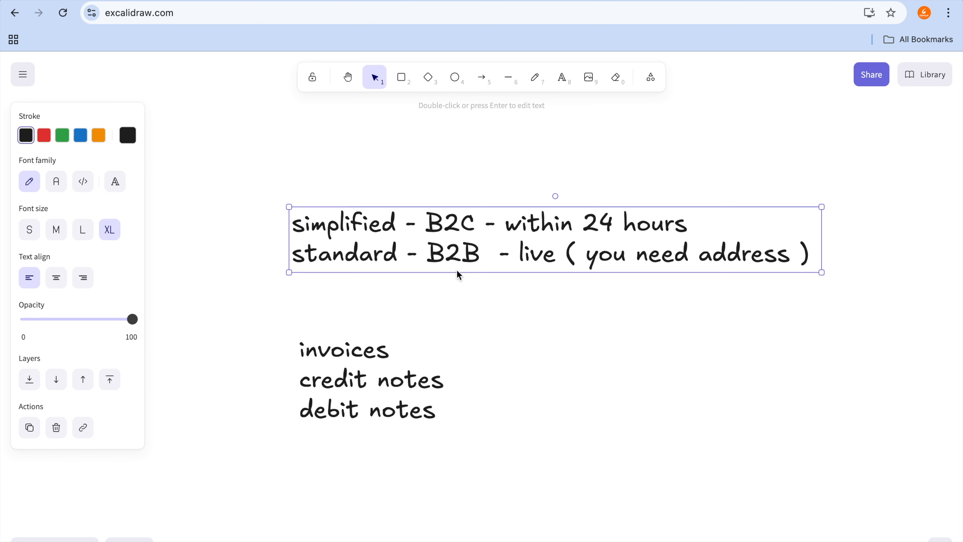
# Step: Switch back to the submitted ERPNext sales invoice and open its linked customer record
pyautogui.click(629, 4)
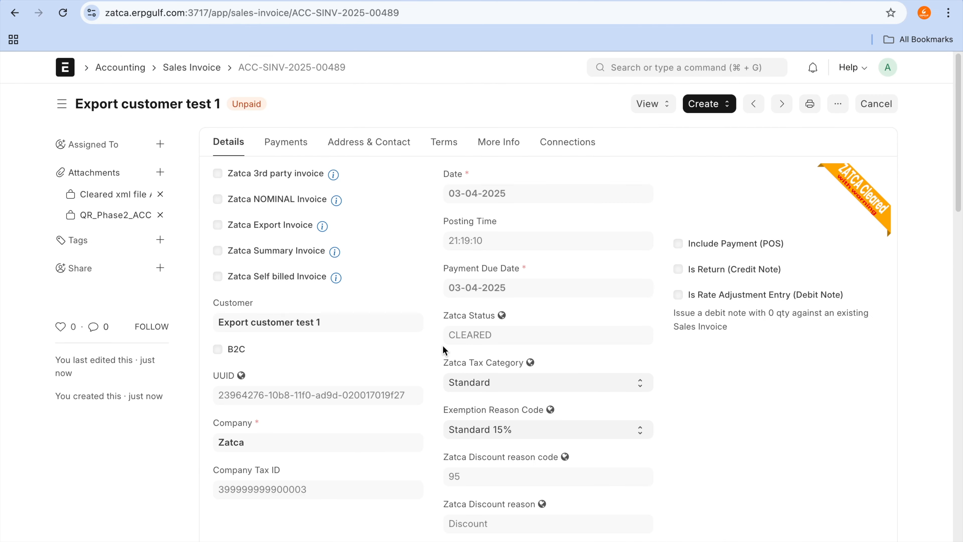
pyautogui.scroll(-1, 444, 349)
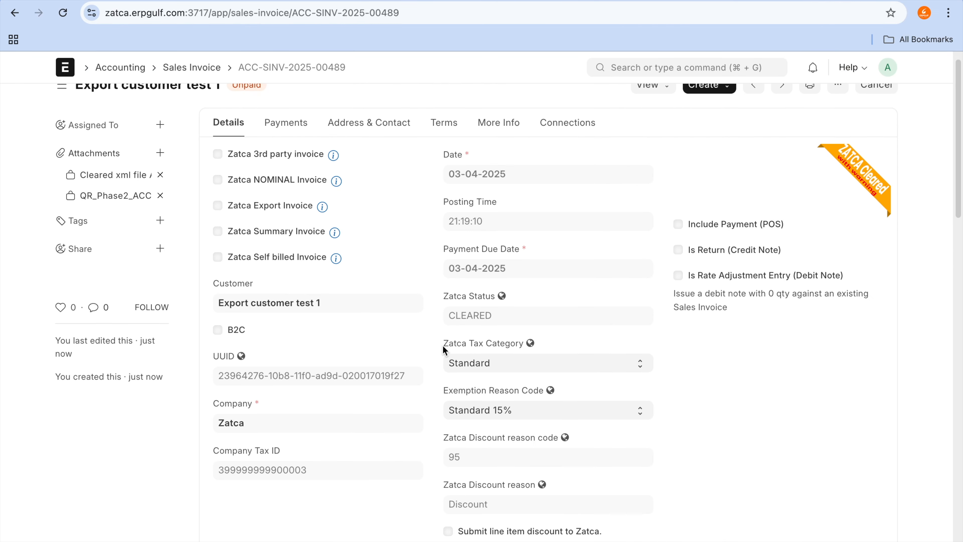
pyautogui.click(307, 310)
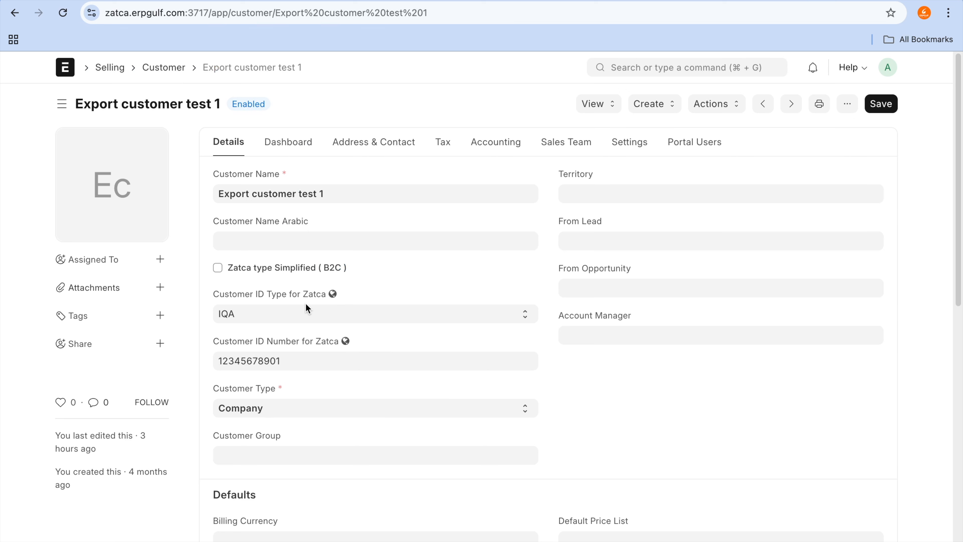
# Step: Point out the customer's "Zatca type Simplified (B2C)" option, toggling it and leaving it unticked
pyautogui.click(306, 304)
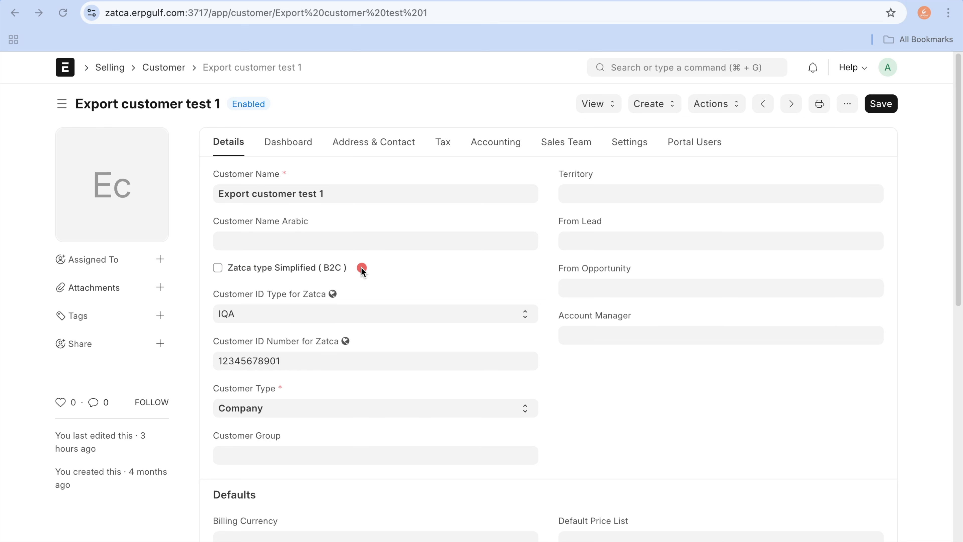
pyautogui.moveTo(361, 268); pyautogui.dragTo(549, 270)
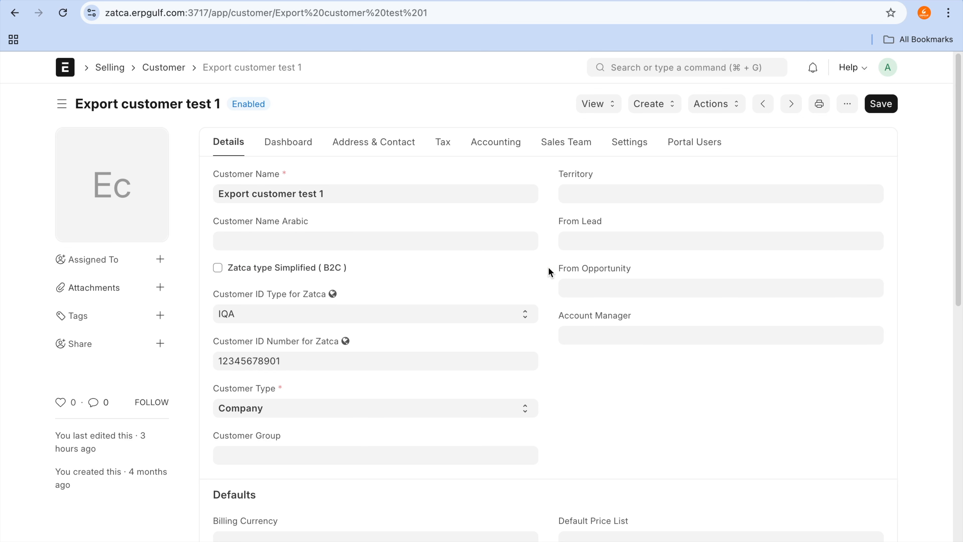
pyautogui.click(218, 269)
pyautogui.hotkey('ctrl', 'a')
pyautogui.moveTo(230, 257); pyautogui.dragTo(243, 281)
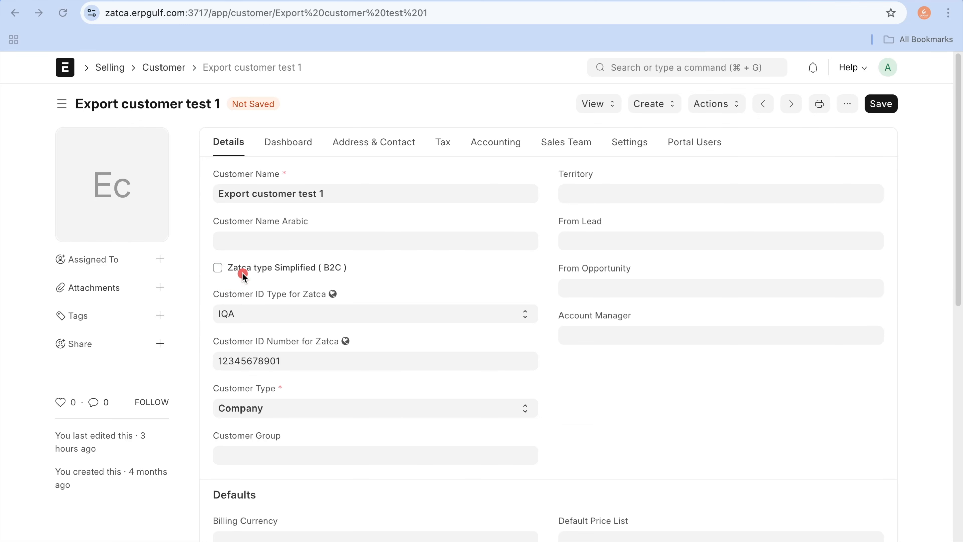
pyautogui.press('Escape')
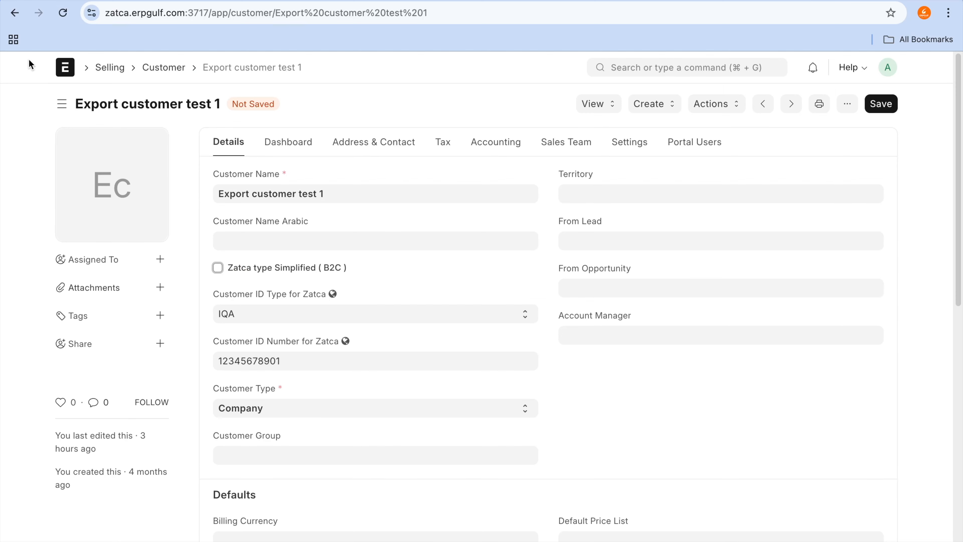
# Step: Go back to the sales invoice and switch to the Excalidraw board to review the simplified B2C and standard B2B comparison
pyautogui.click(14, 19)
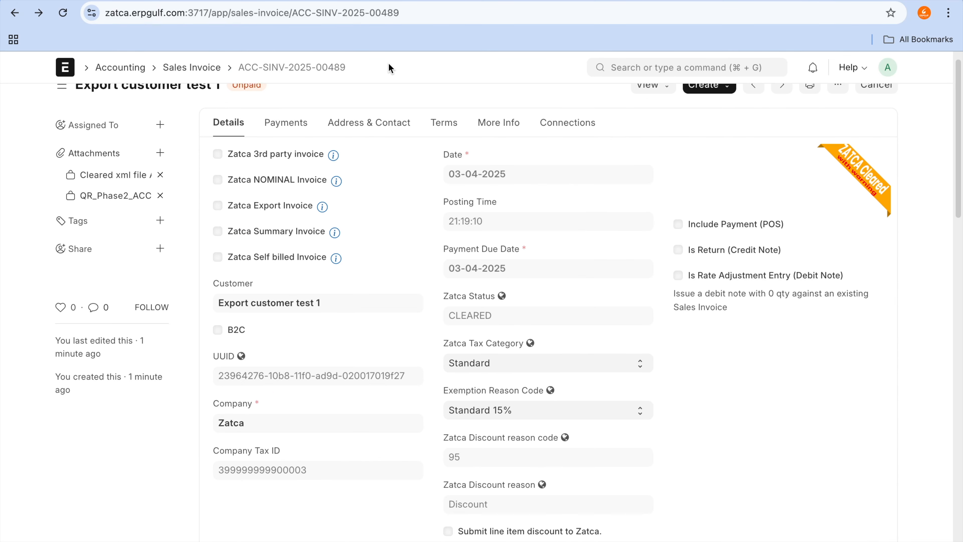
pyautogui.click(493, 0)
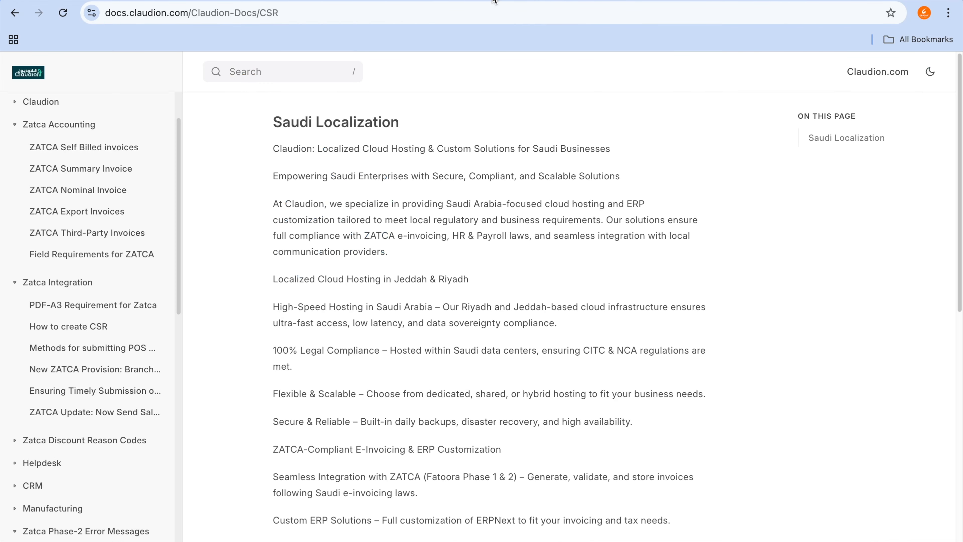
pyautogui.click(466, 1)
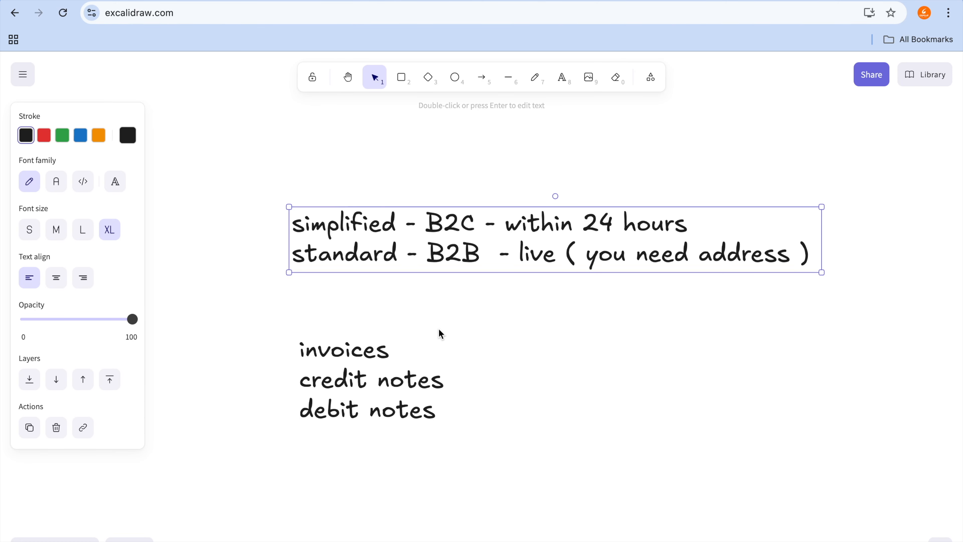
# Step: Switch to the Zatca Compliance Check in ERPNext, run the Simplified Credit Note check and dismiss its response
pyautogui.click(636, 7)
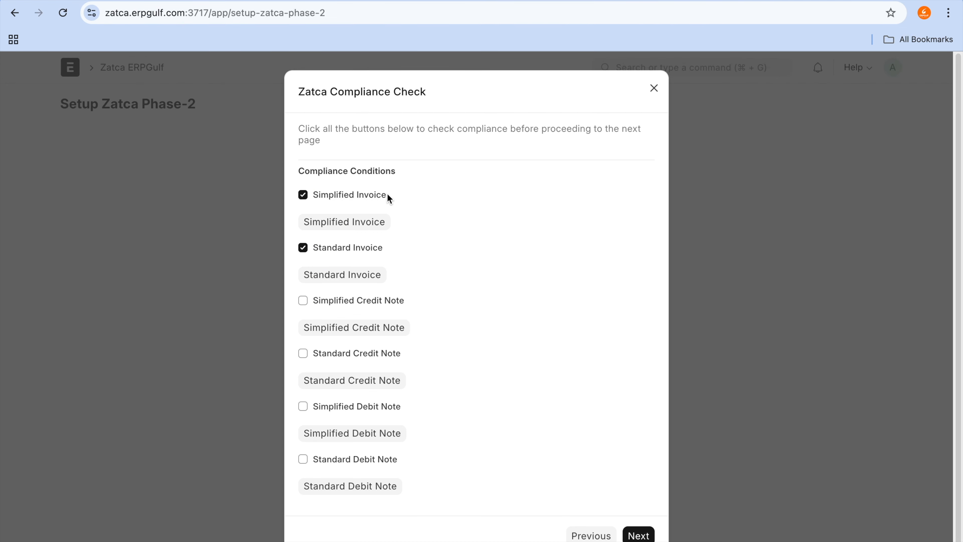
pyautogui.click(373, 302)
pyautogui.click(371, 331)
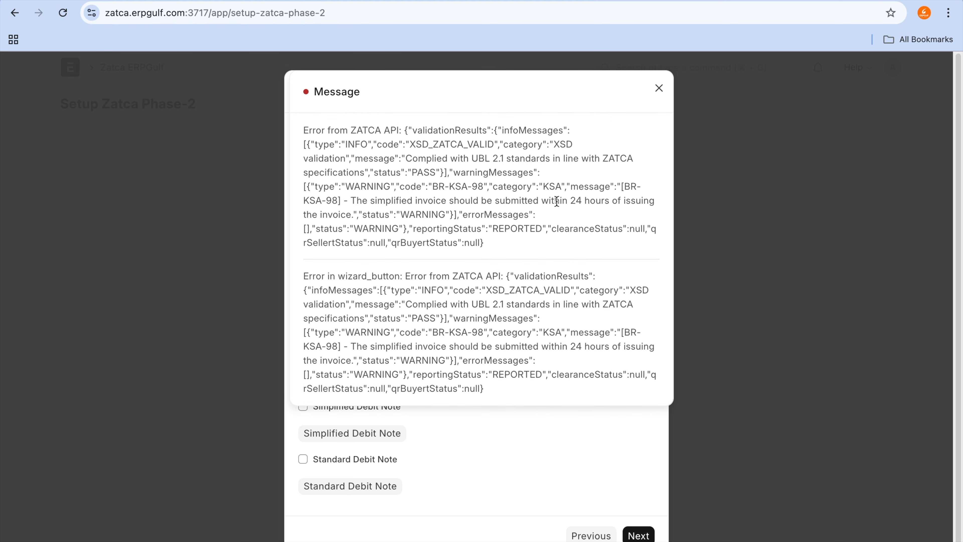
pyautogui.click(656, 91)
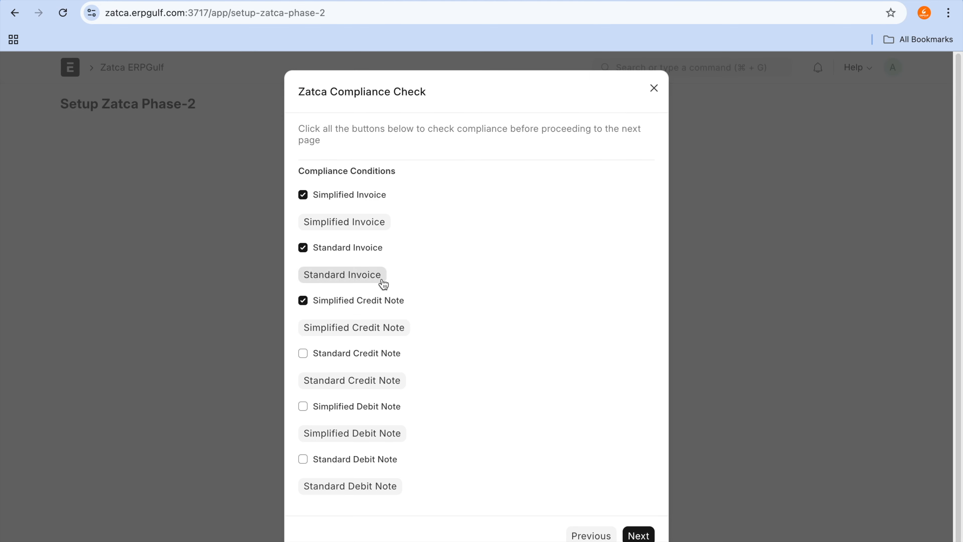
# Step: Run the Standard Credit Note compliance check, highlight the warningMessages part of the response and dismiss it
pyautogui.click(362, 358)
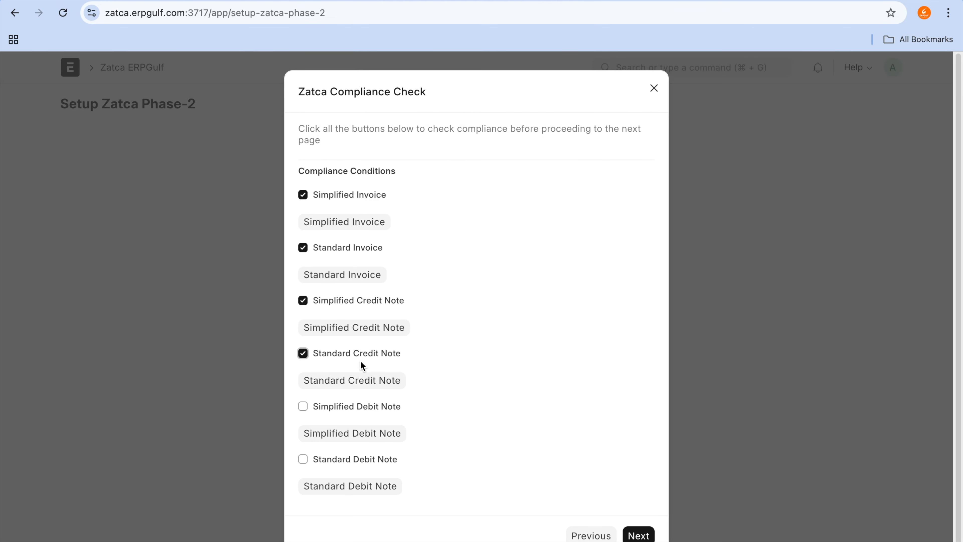
pyautogui.click(361, 388)
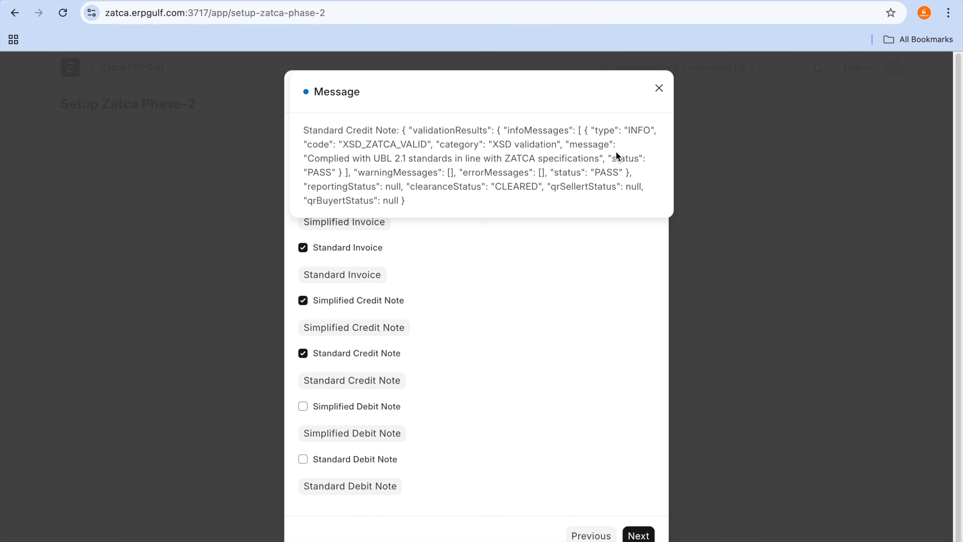
pyautogui.click(524, 180)
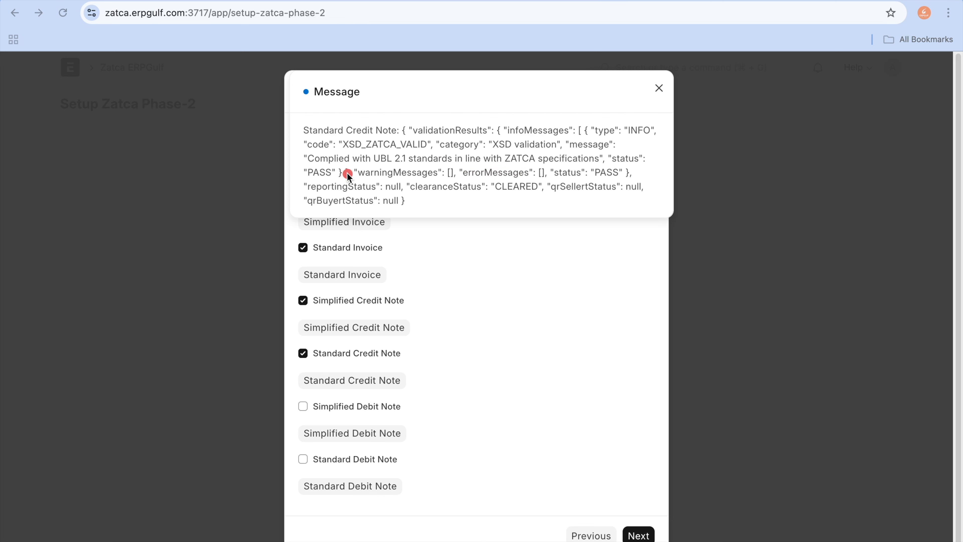
pyautogui.moveTo(351, 171); pyautogui.dragTo(472, 173)
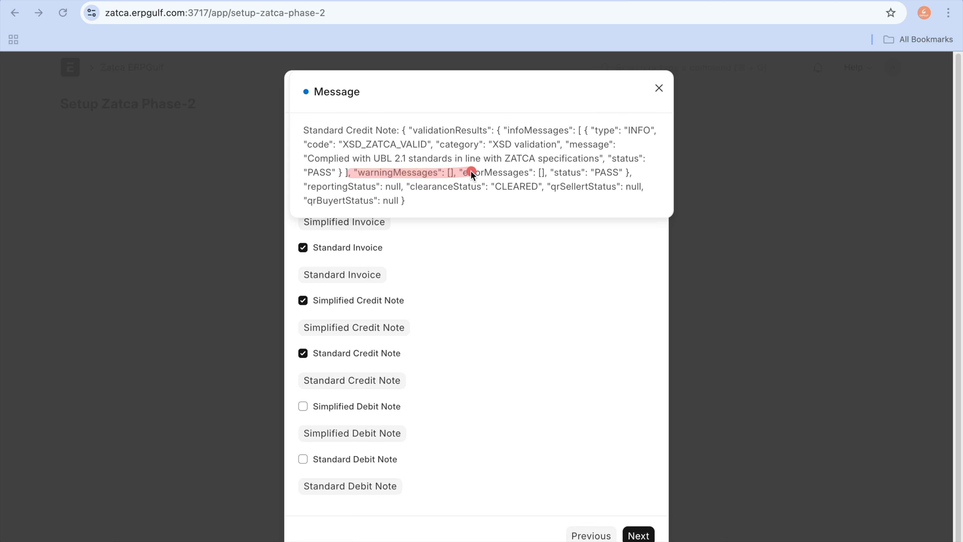
pyautogui.click(660, 88)
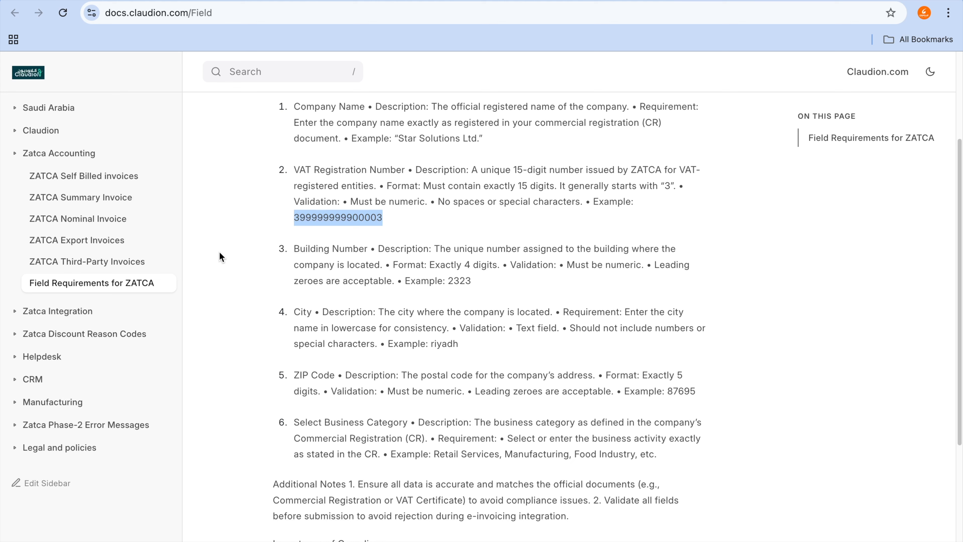
# Step: Examine the articles under Zatca Phase-2 Error Messages in the Claudion documentation
pyautogui.click(88, 427)
pyautogui.scroll(-10, 88, 435)
pyautogui.scroll(-3, 88, 436)
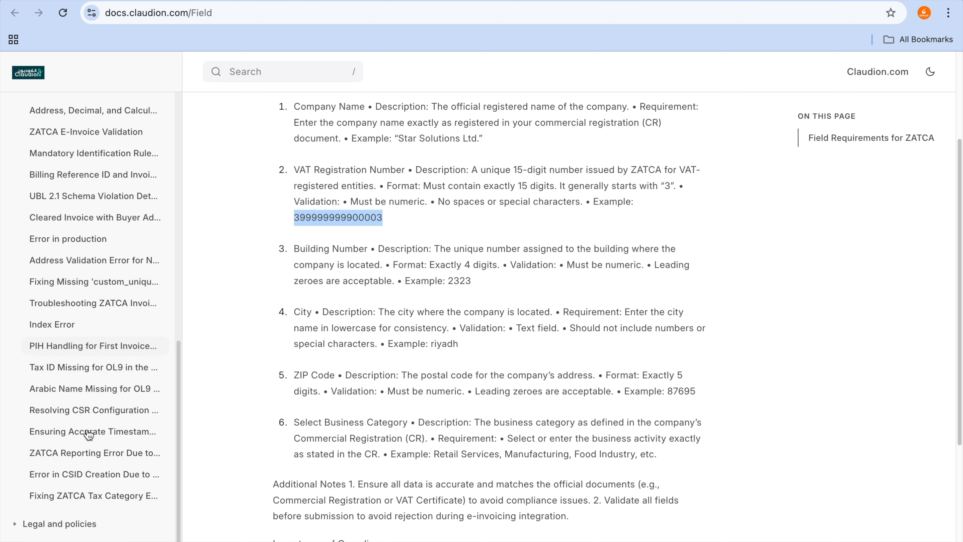
pyautogui.scroll(11, 88, 435)
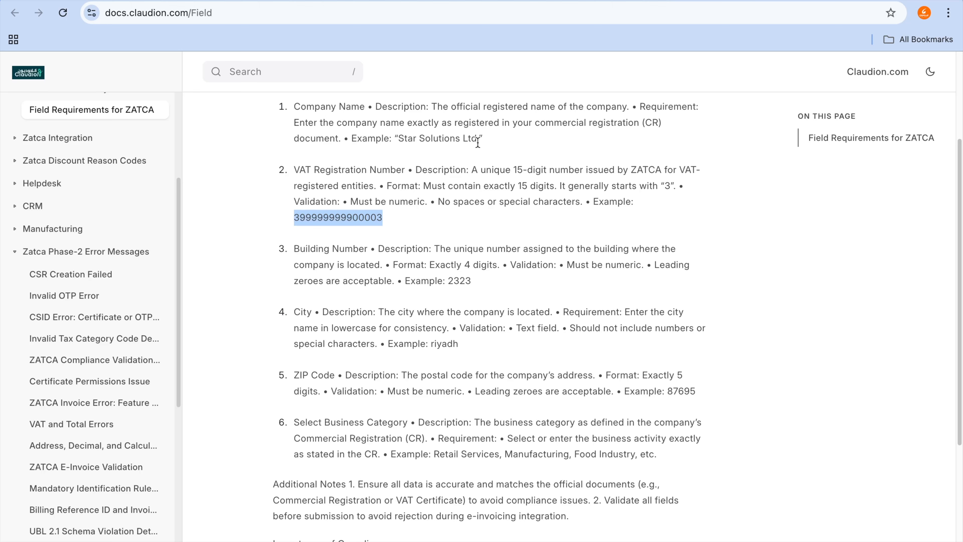
# Step: Switch back to the Zatca Compliance Check, run the Simplified Debit Note check and dismiss its response
pyautogui.click(638, 1)
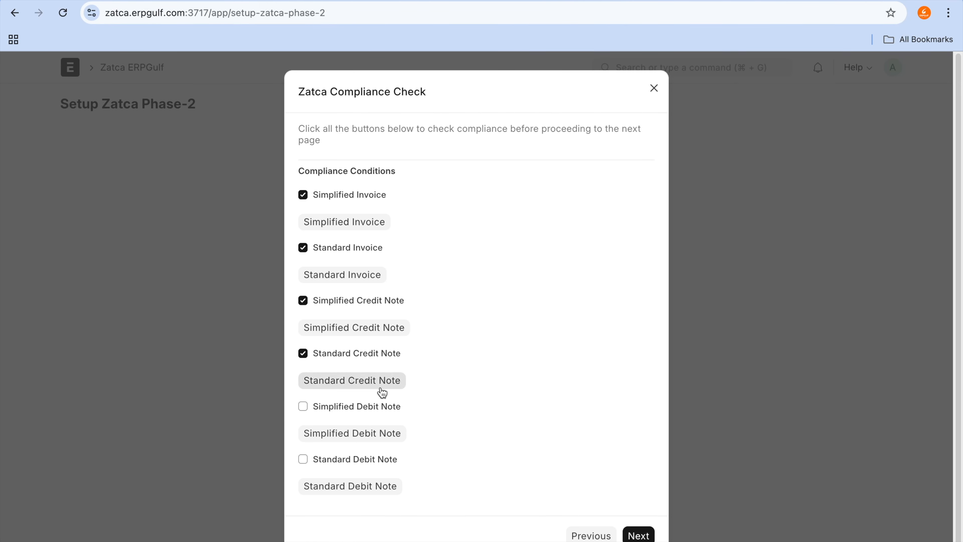
pyautogui.click(374, 406)
pyautogui.click(372, 437)
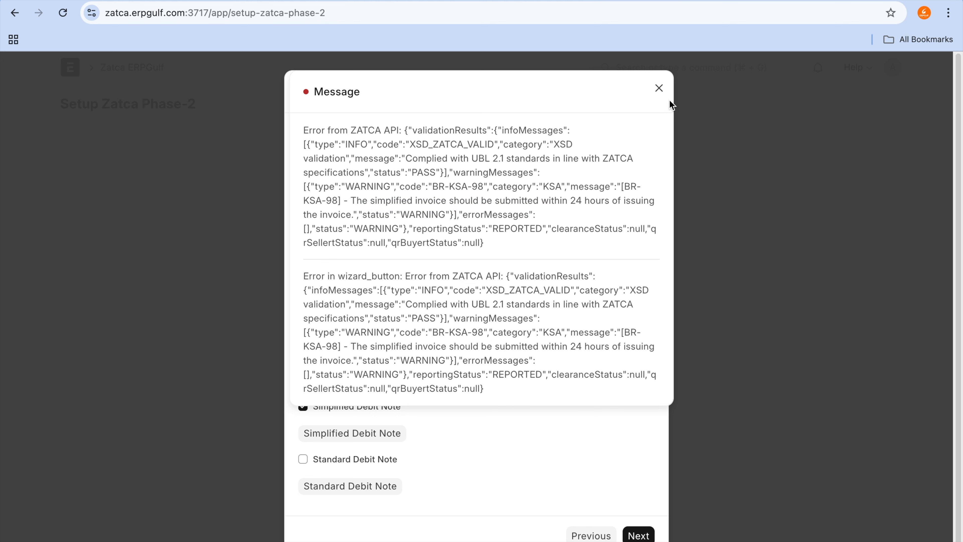
pyautogui.click(659, 88)
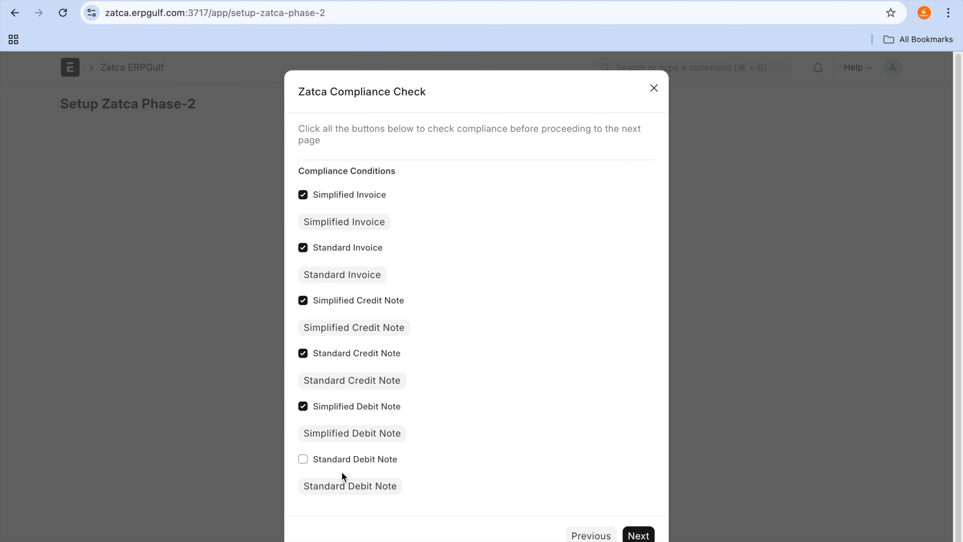
# Step: Run the Standard Debit Note compliance check and continue to the Final CSID Generation page
pyautogui.click(342, 462)
pyautogui.click(351, 487)
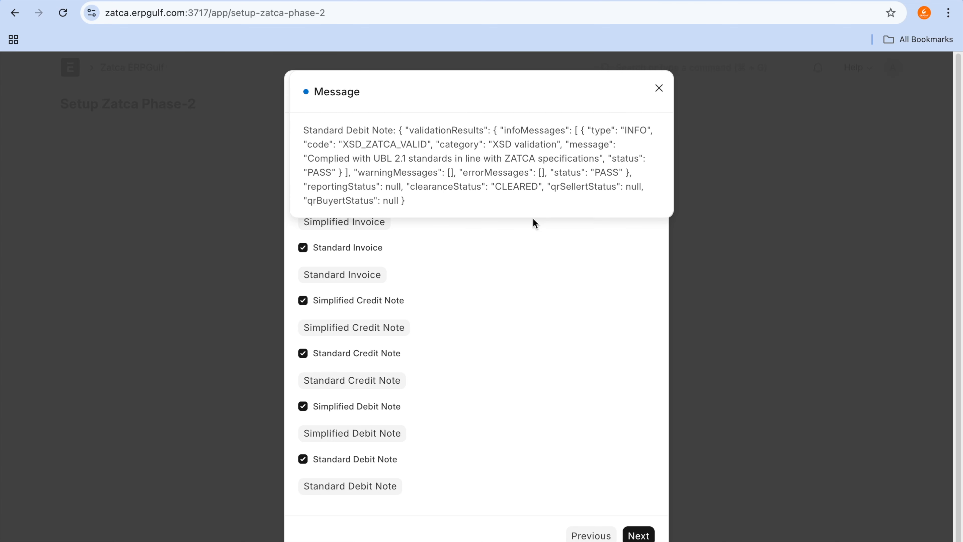
pyautogui.click(660, 90)
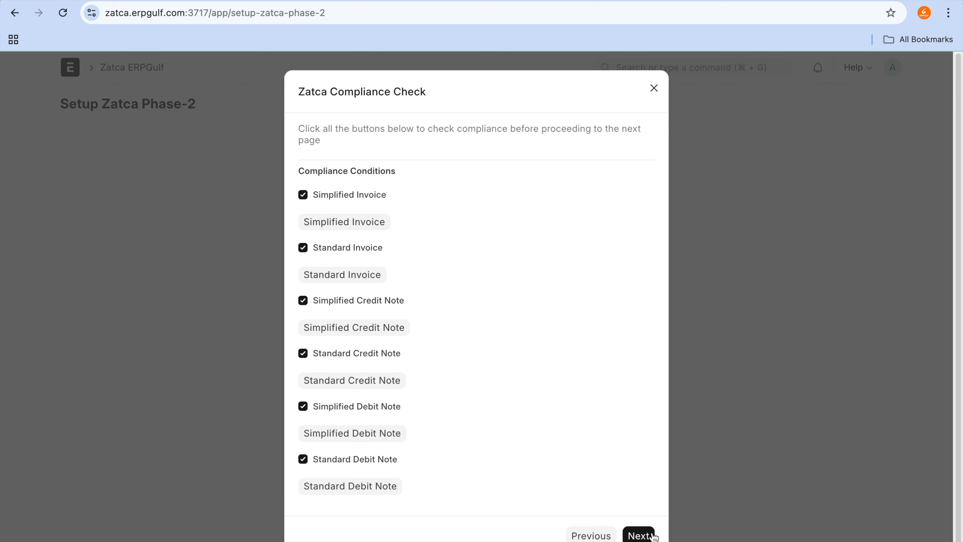
pyautogui.click(642, 536)
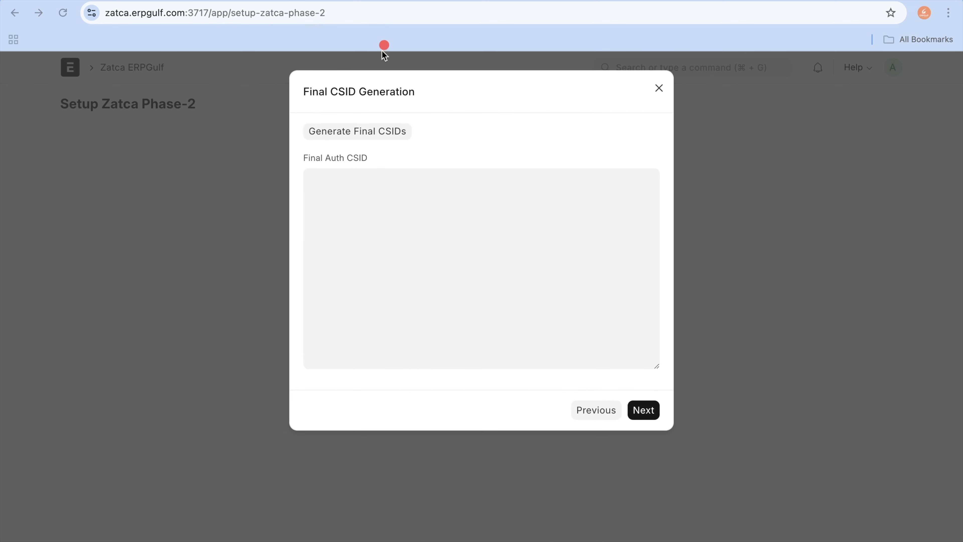
# Step: Generate the final CSIDs and dismiss the response message
pyautogui.moveTo(373, 100)
pyautogui.mouseDown()
pyautogui.moveTo(288, 149)
pyautogui.moveTo(417, 118)
pyautogui.moveTo(364, 95)
pyautogui.mouseUp()
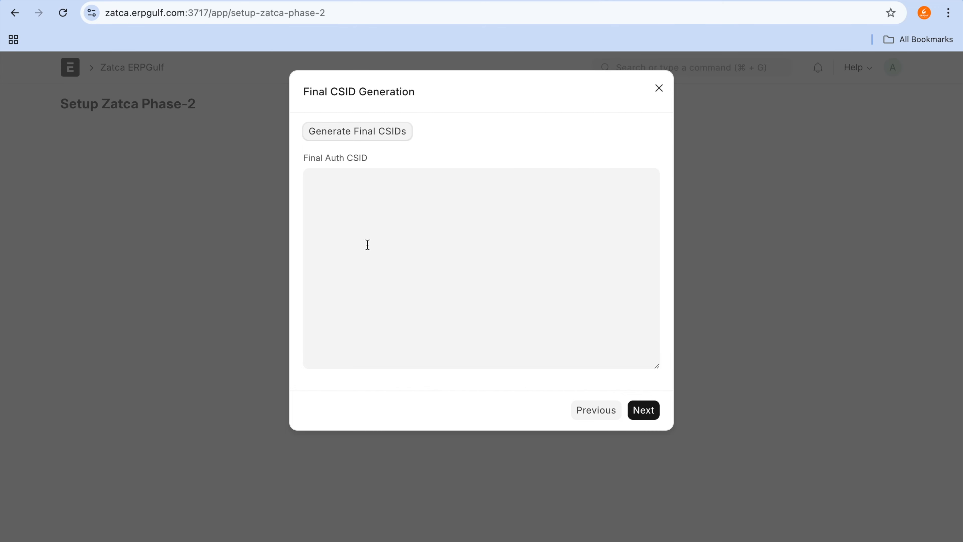
pyautogui.click(369, 140)
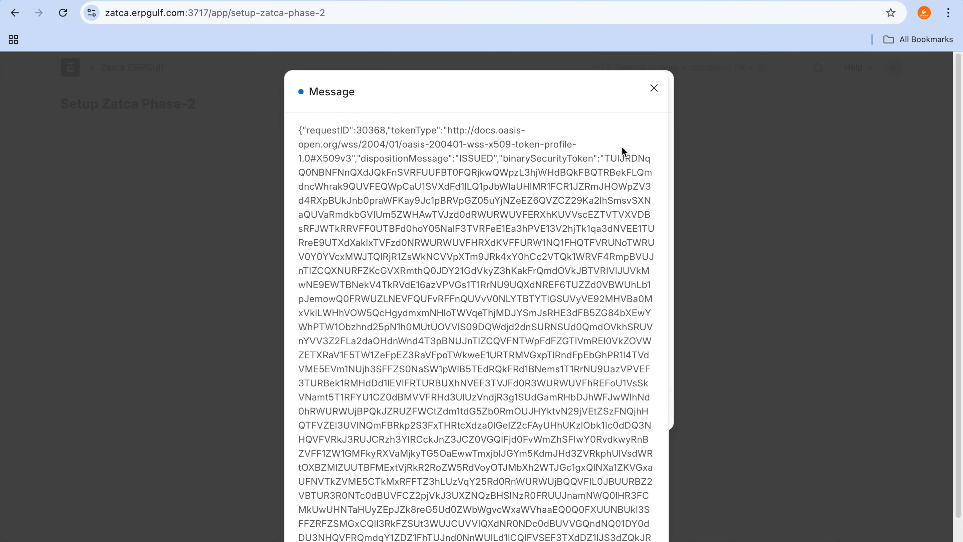
pyautogui.click(654, 91)
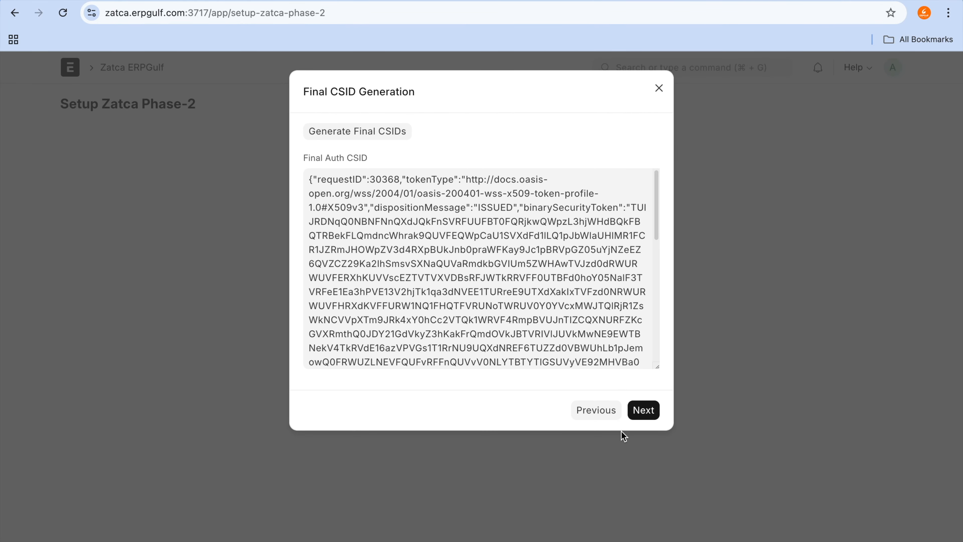
# Step: Continue to the wizard's last page, submit the ZATCA Phase-2 onboarding and close the closing message
pyautogui.click(637, 415)
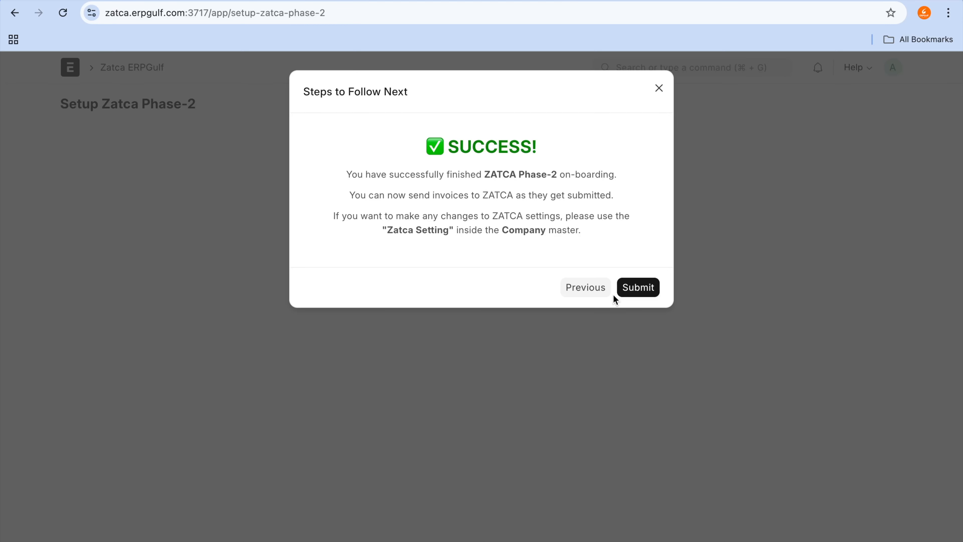
pyautogui.click(626, 292)
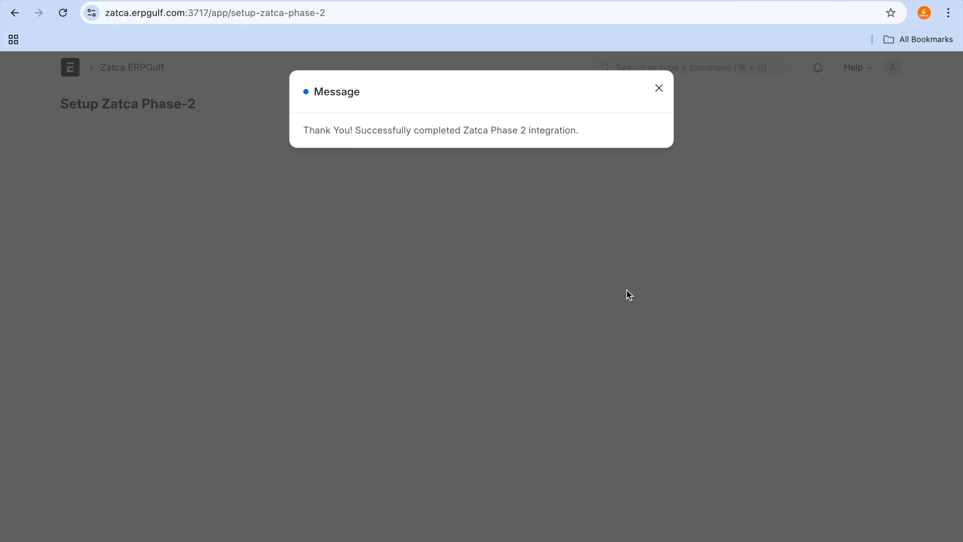
pyautogui.click(661, 89)
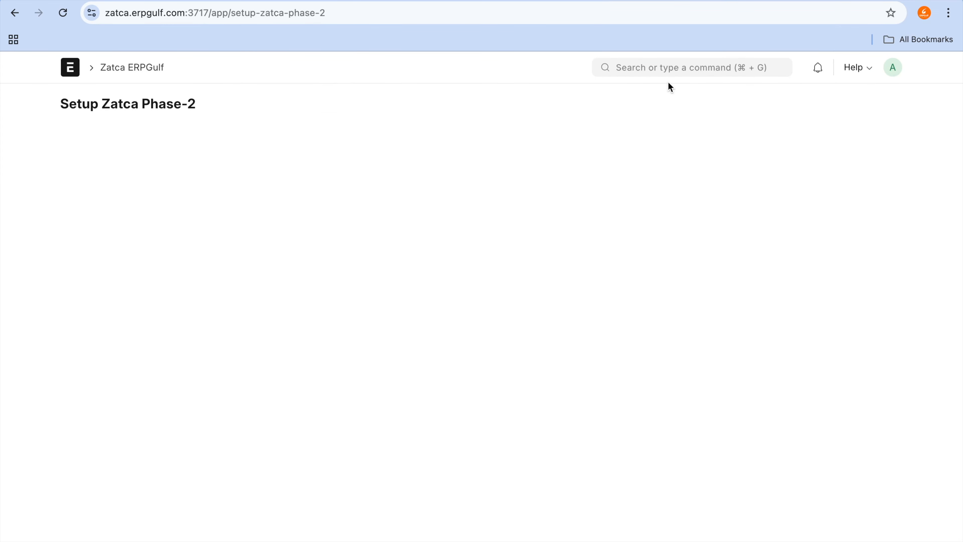
# Step: Open the Zatca2 company's Zatca Setting and examine its Phase-2 options, CSR Config and Final Auth CSID
pyautogui.click(671, 72)
pyautogui.write('compa')
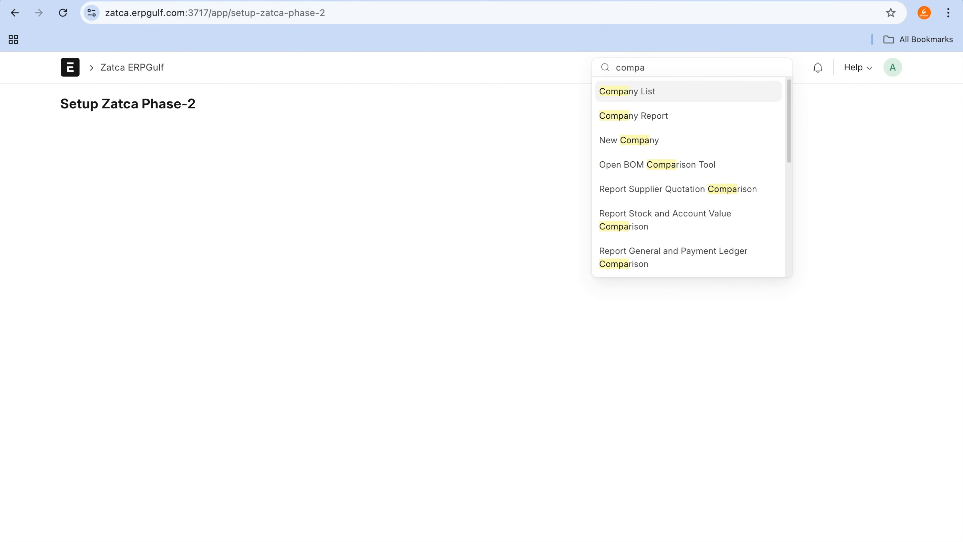
pyautogui.click(673, 90)
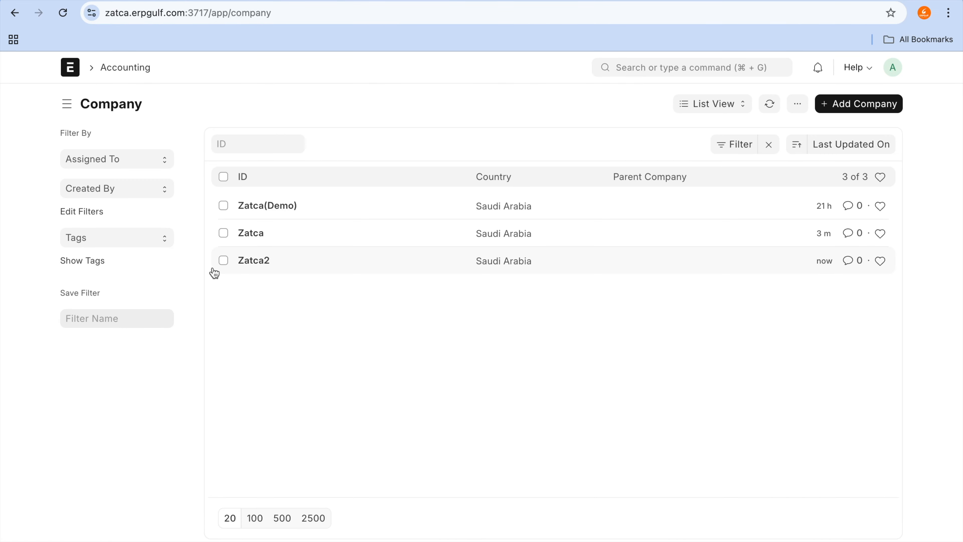
pyautogui.click(269, 259)
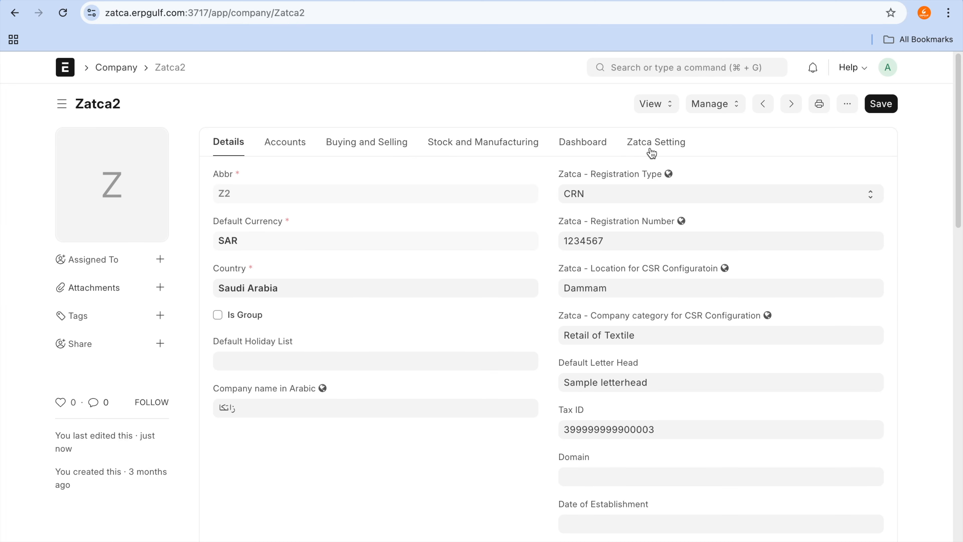
pyautogui.click(653, 150)
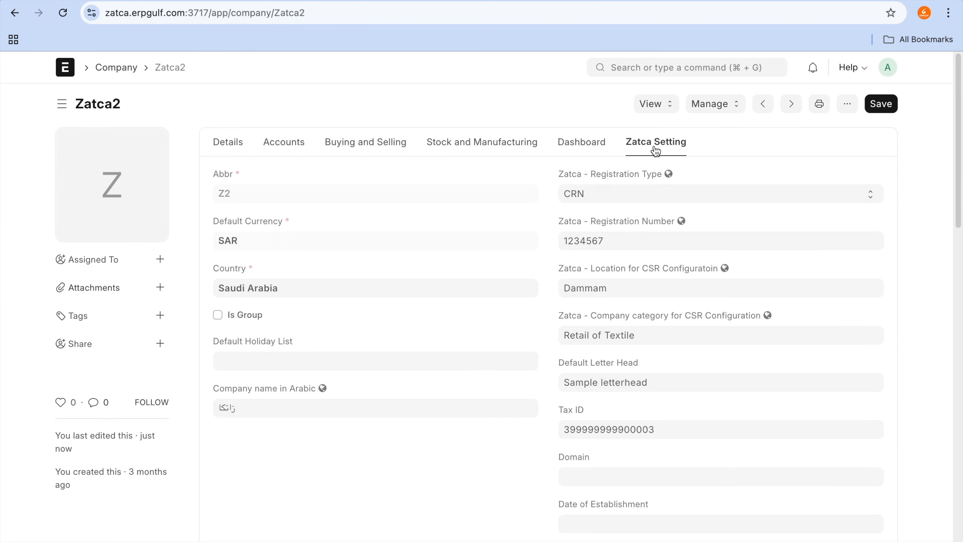
pyautogui.scroll(-20, 623, 253)
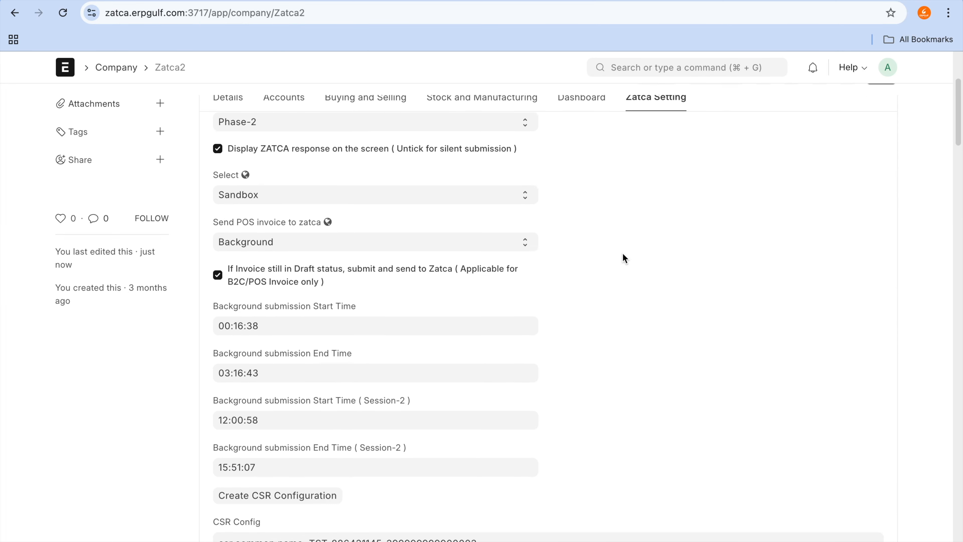
pyautogui.scroll(-15, 623, 253)
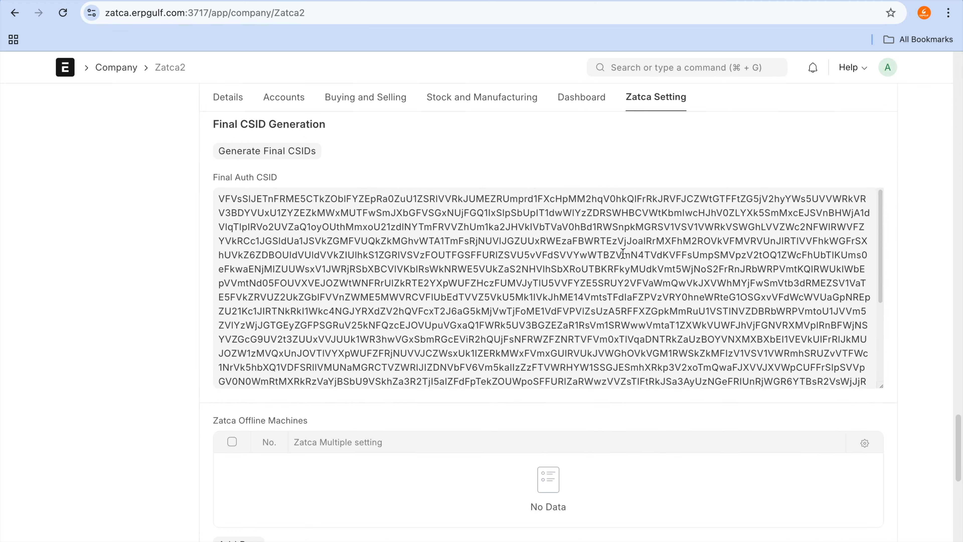
pyautogui.scroll(15, 182, 221)
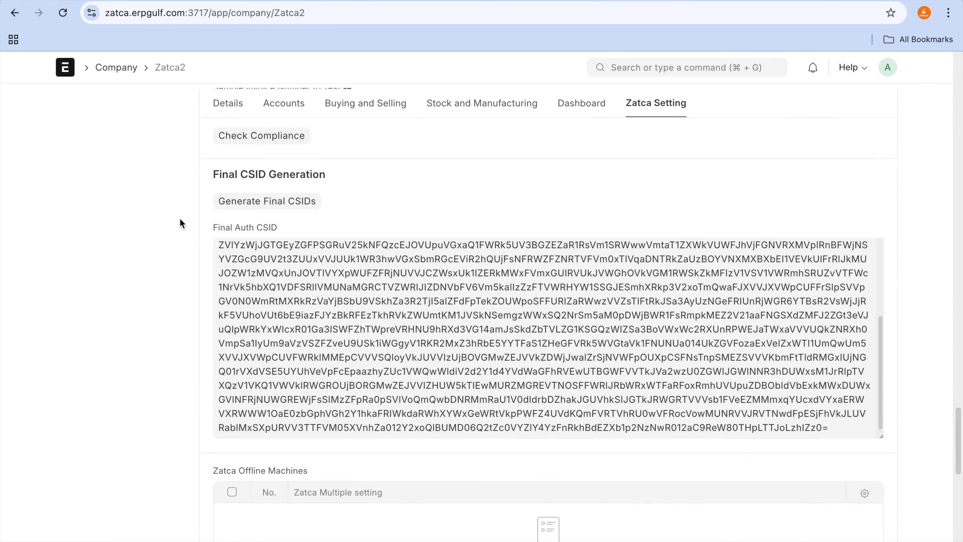
pyautogui.scroll(5, 182, 223)
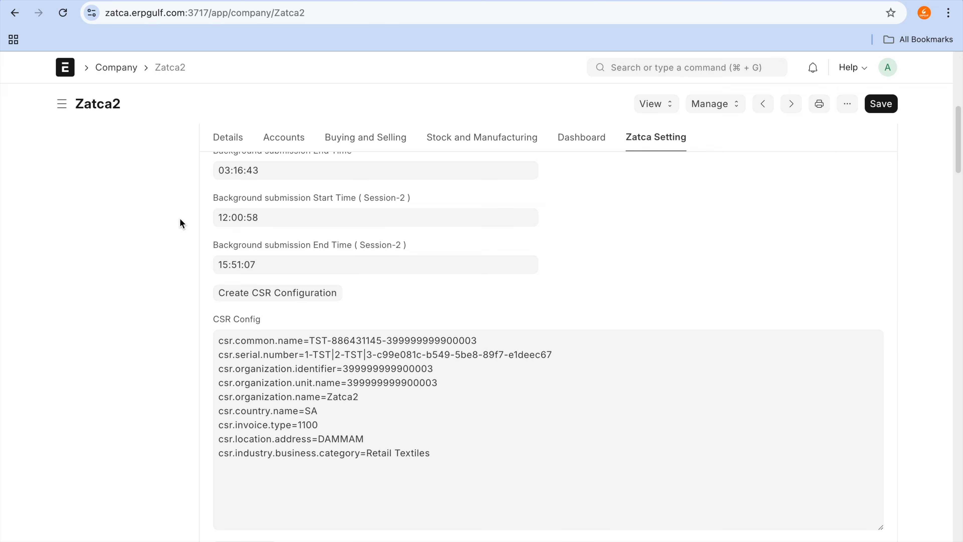
pyautogui.scroll(10, 182, 223)
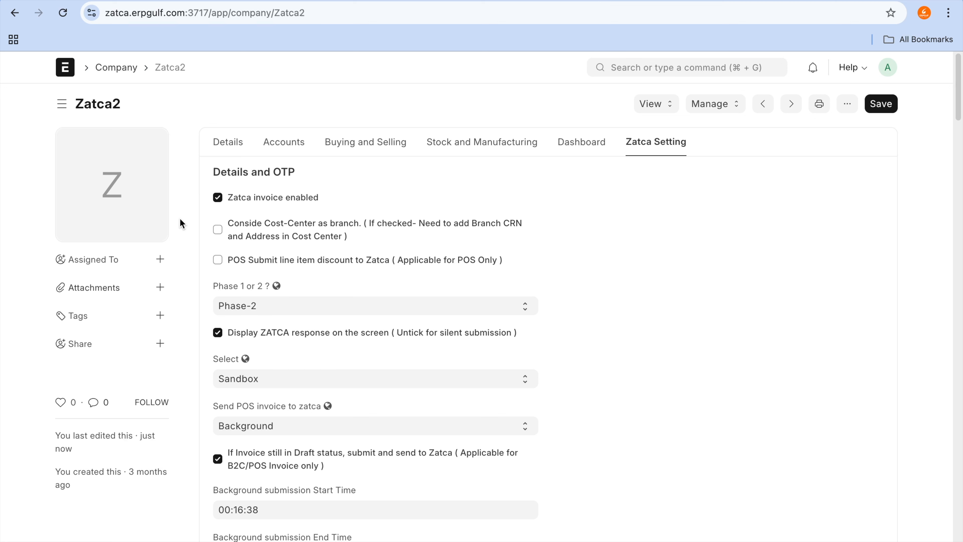
pyautogui.moveTo(288, 1)
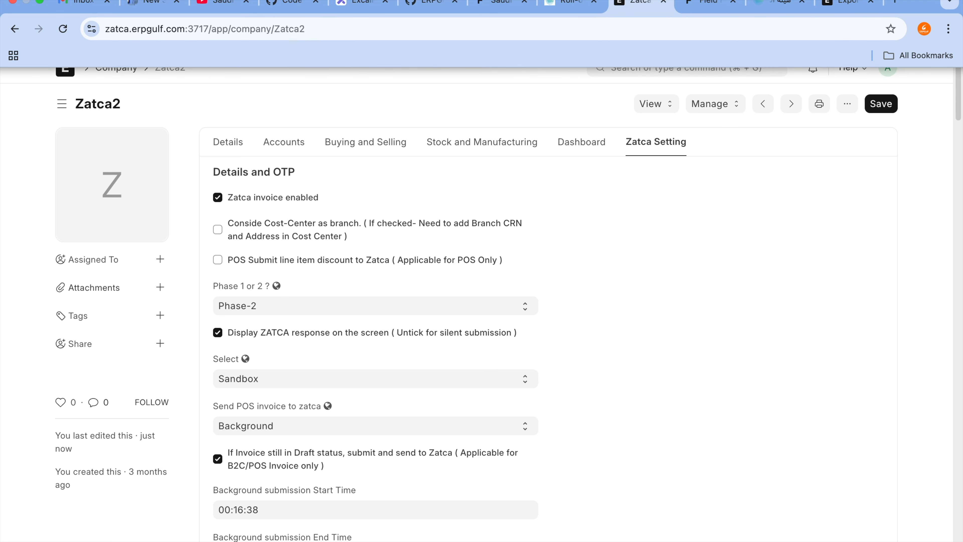
pyautogui.click(597, 1)
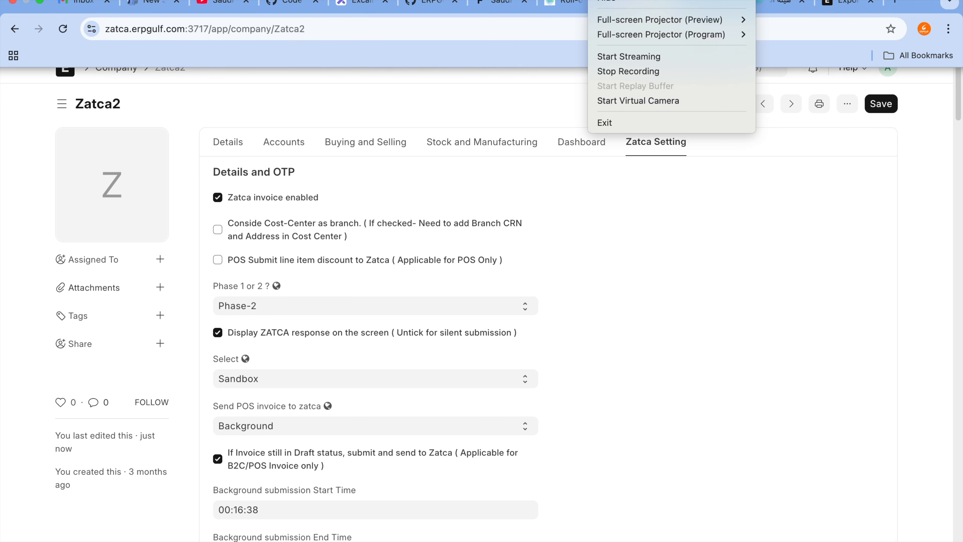
pyautogui.moveTo(608, 22)
pyautogui.click(597, 1)
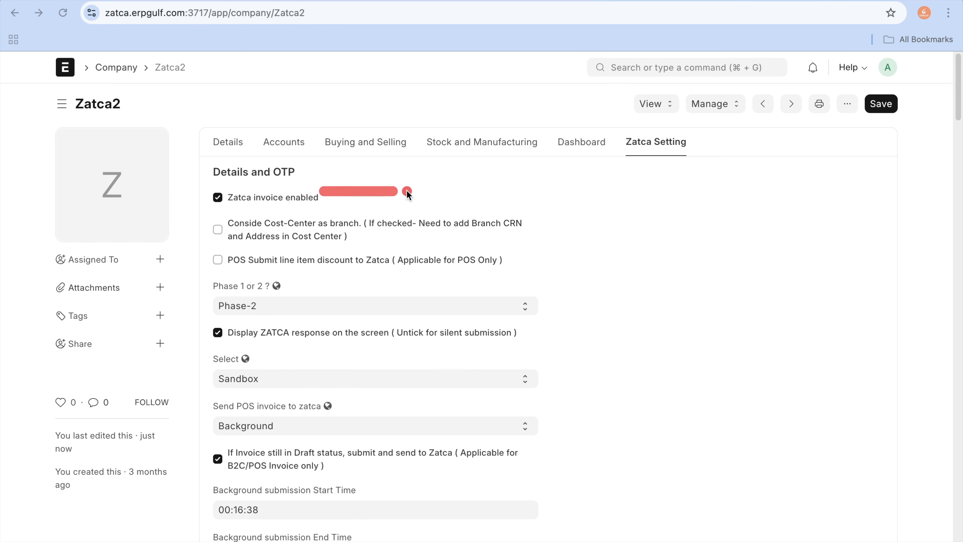
pyautogui.click(298, 196)
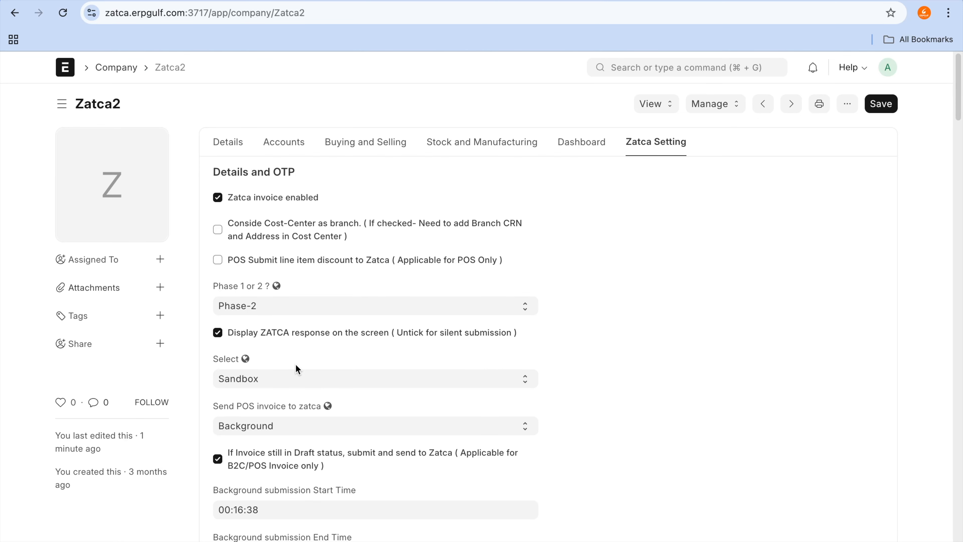
# Step: Review the Zatca2 company's Phase-2 options and the available modes for sending POS invoices to Zatca
pyautogui.scroll(-4, 295, 363)
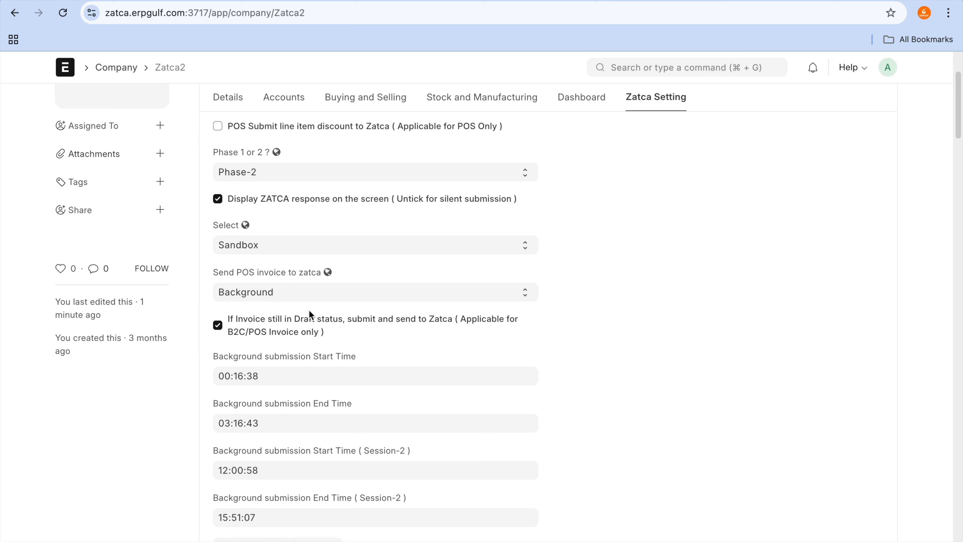
pyautogui.scroll(-2, 394, 274)
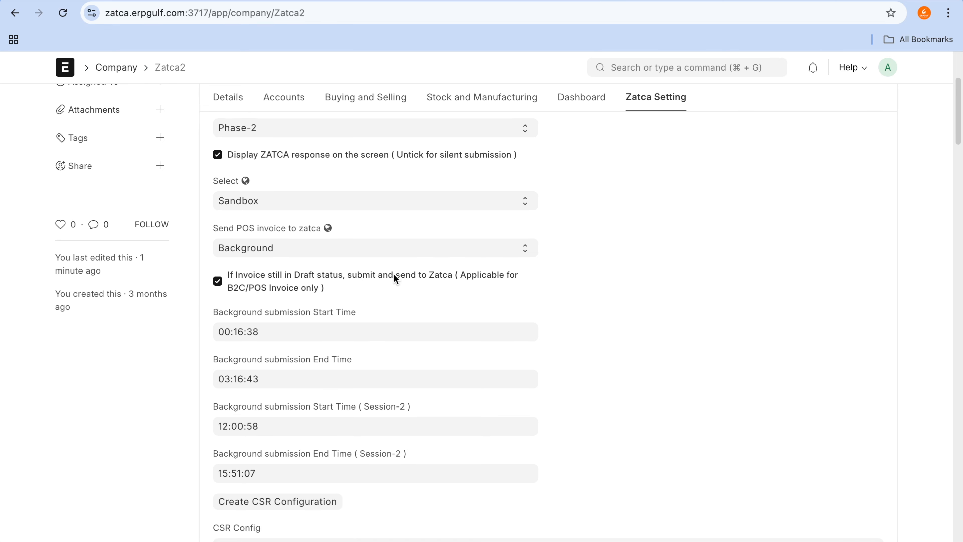
pyautogui.scroll(-2, 395, 279)
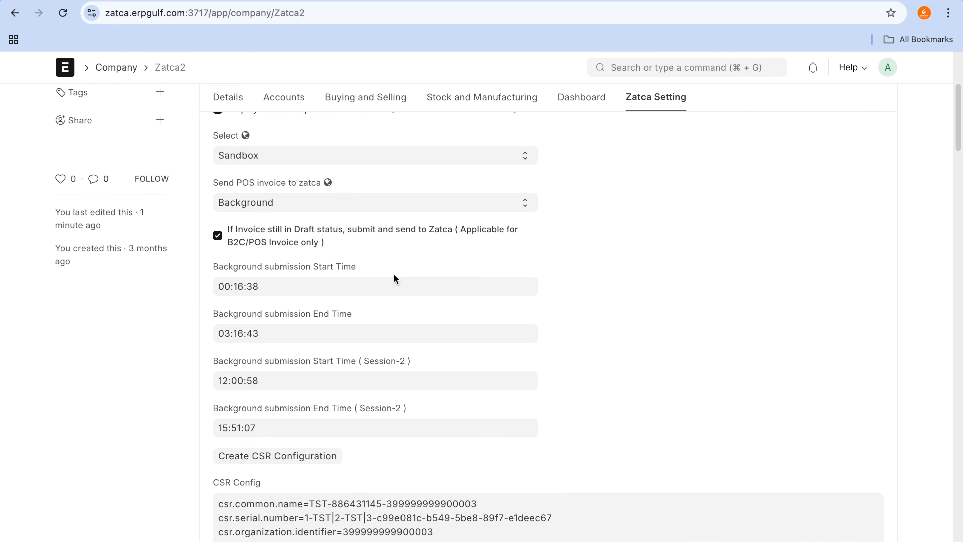
pyautogui.click(519, 209)
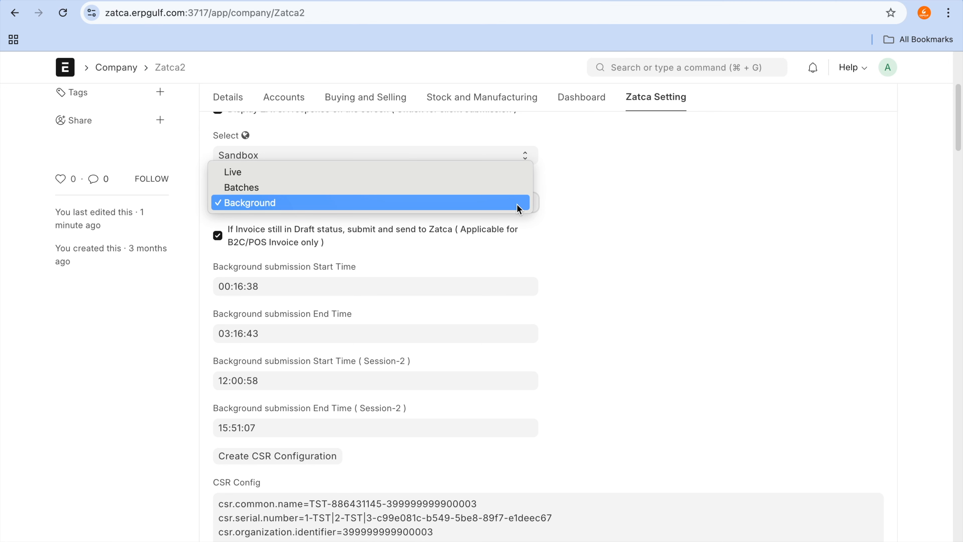
pyautogui.click(519, 209)
pyautogui.scroll(2, 666, 211)
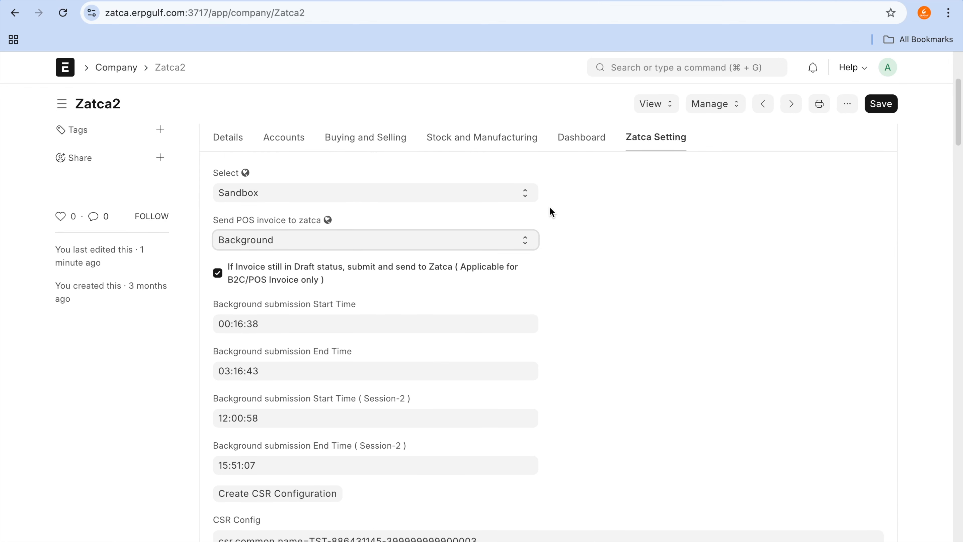
pyautogui.click(522, 240)
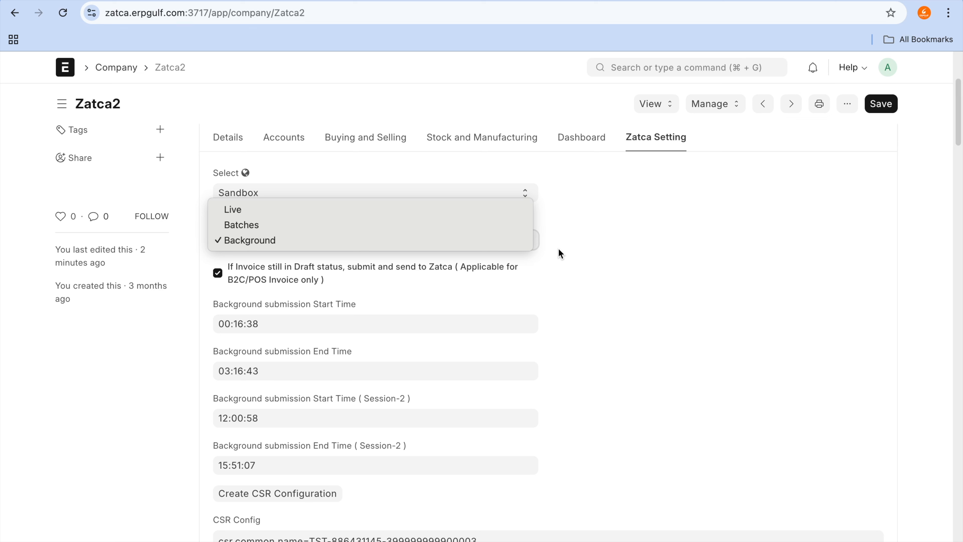
pyautogui.click(558, 248)
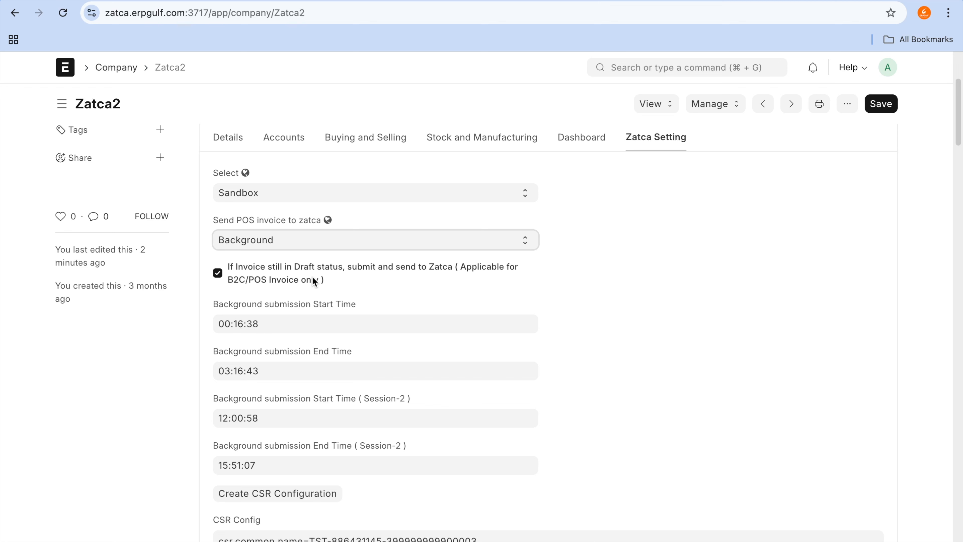
# Step: Examine the draft-invoice submission option and both sessions' background submission times, and look again at the POS invoice sending modes
pyautogui.scroll(-2, 313, 281)
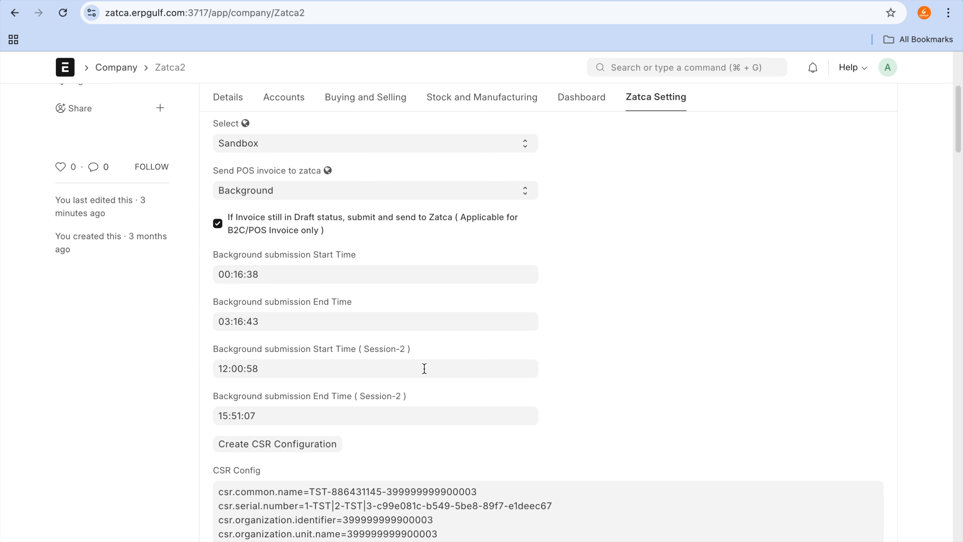
pyautogui.press('super+Tab')
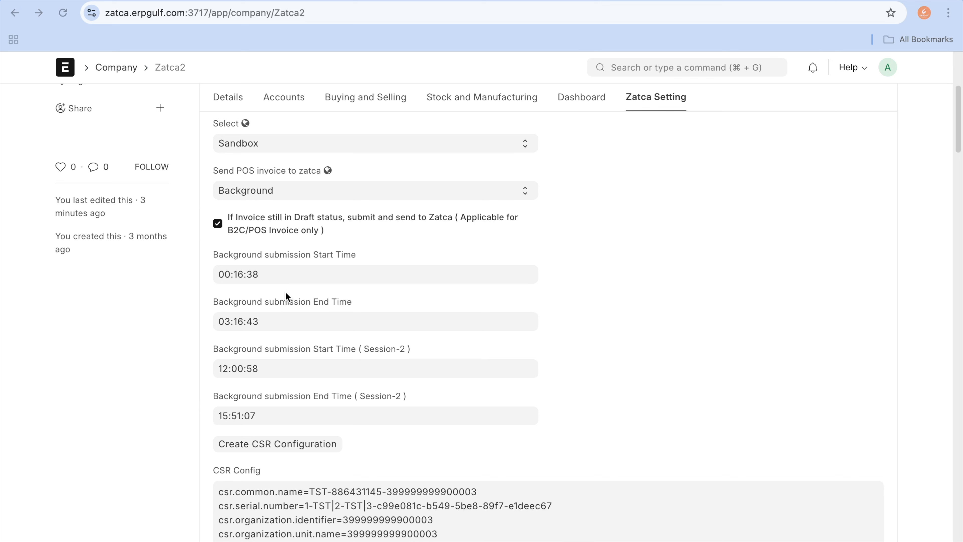
pyautogui.moveTo(243, 242)
pyautogui.mouseDown()
pyautogui.moveTo(147, 442)
pyautogui.moveTo(273, 401)
pyautogui.moveTo(230, 226)
pyautogui.mouseUp()
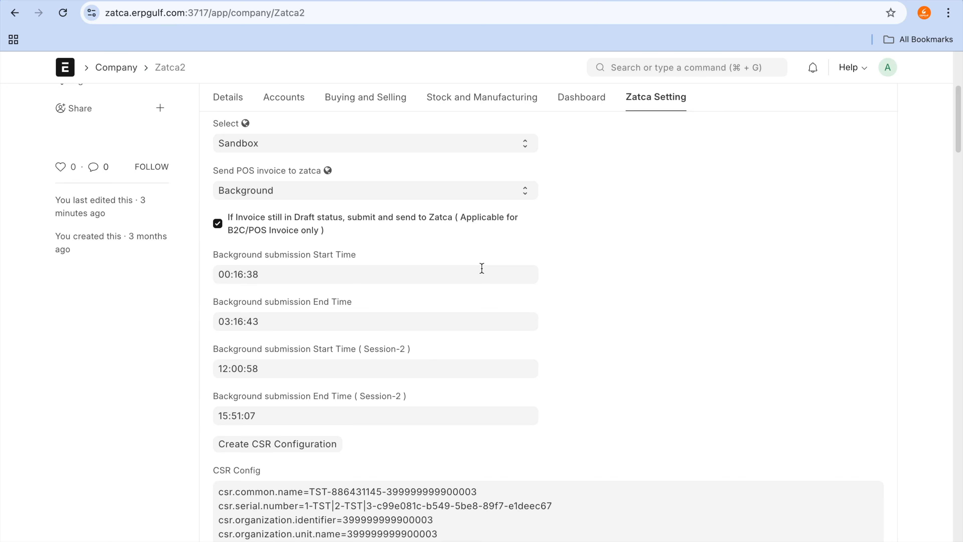
pyautogui.click(491, 192)
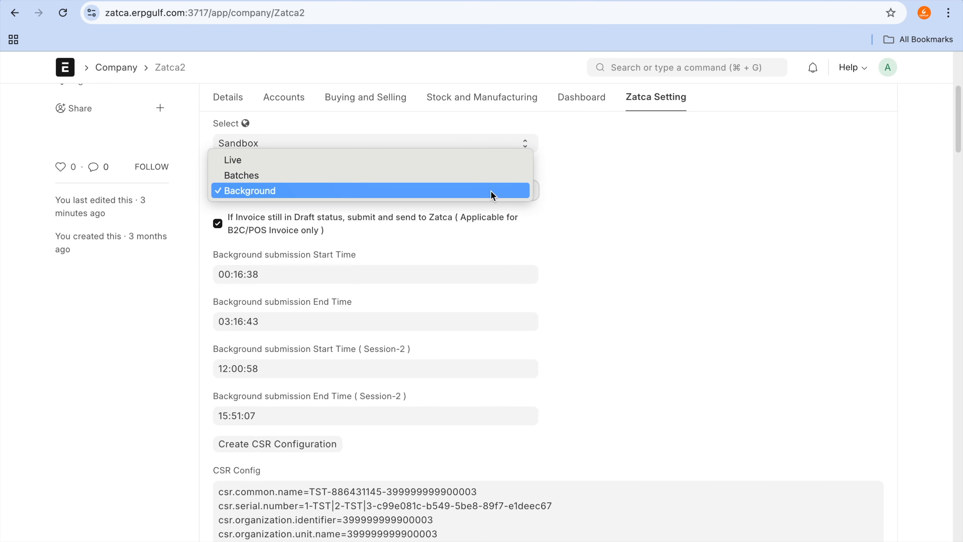
pyautogui.click(641, 318)
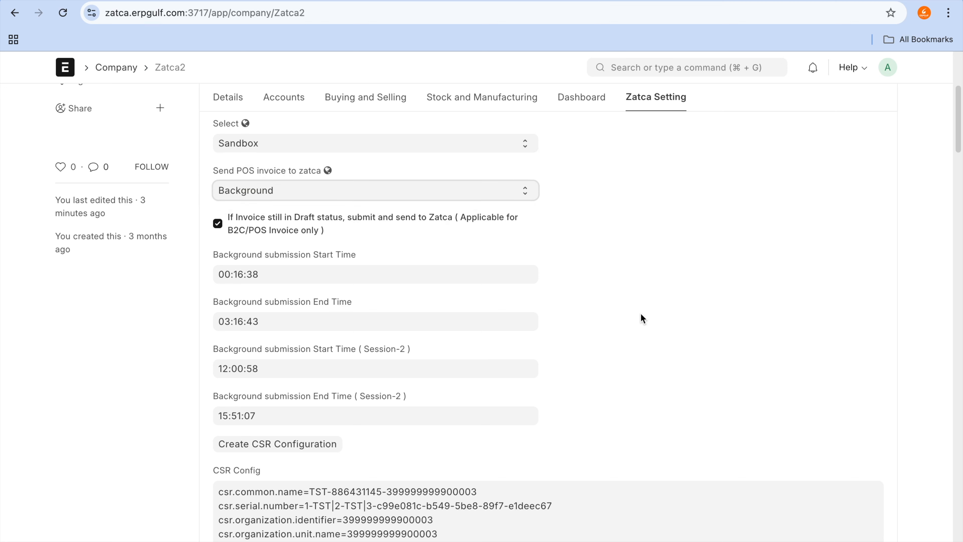
pyautogui.click(532, 192)
pyautogui.click(629, 246)
# Step: Examine the CSR Config entries, including the common name and organization identifier, and the CSR Data below them
pyautogui.scroll(-5, 364, 317)
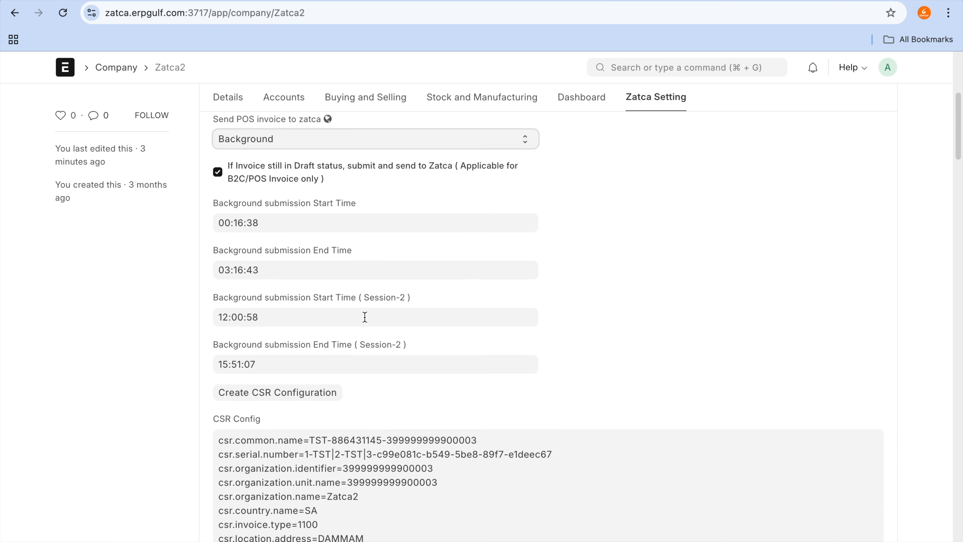
pyautogui.scroll(-2, 365, 322)
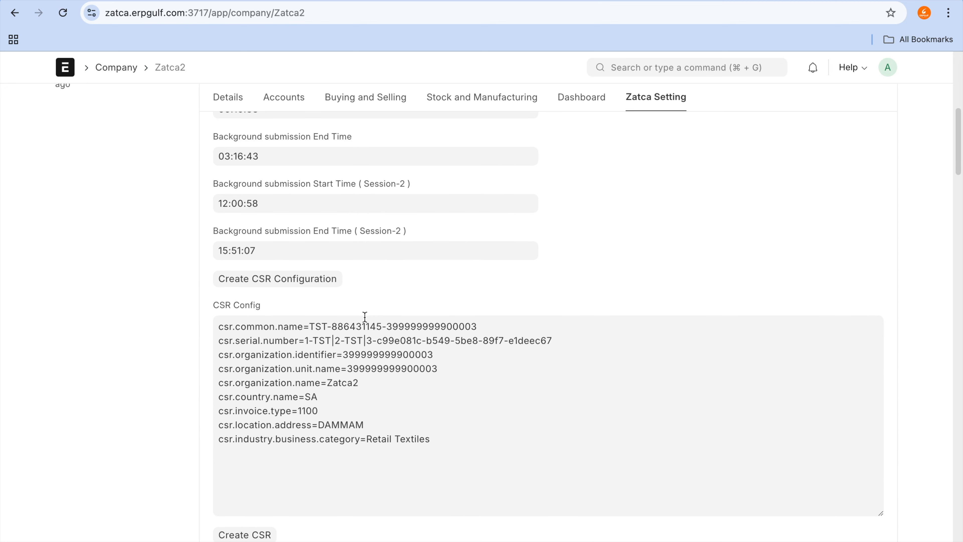
pyautogui.click(453, 431)
pyautogui.moveTo(453, 432); pyautogui.dragTo(261, 305)
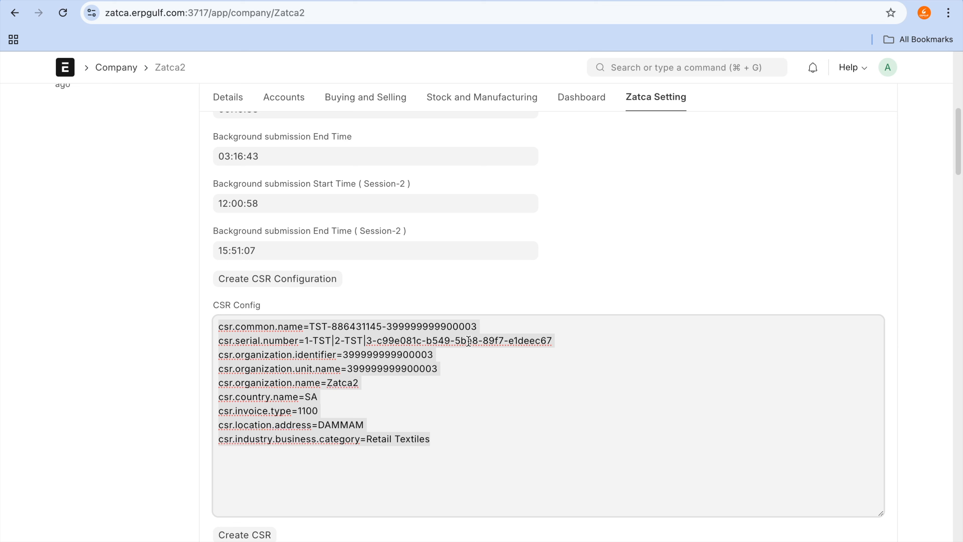
pyautogui.click(499, 326)
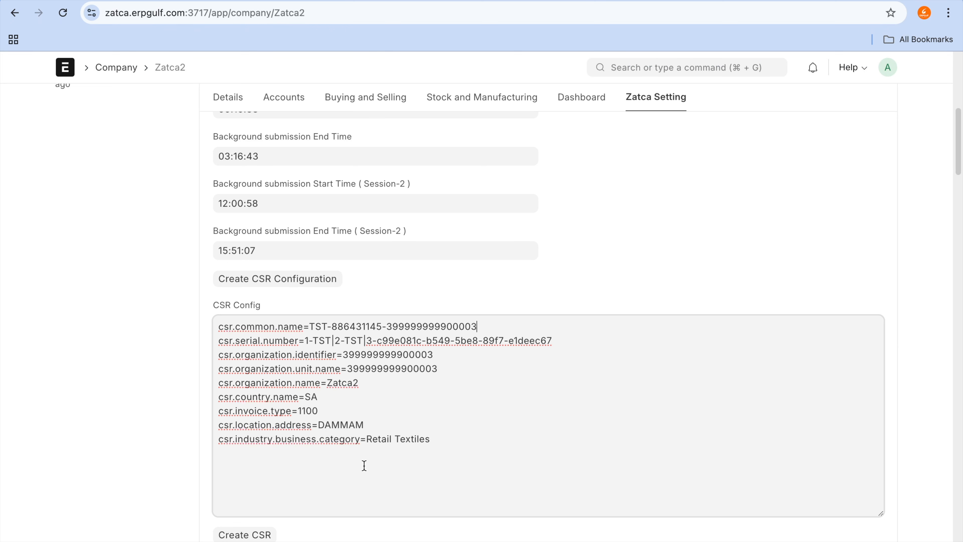
pyautogui.scroll(-1, 364, 466)
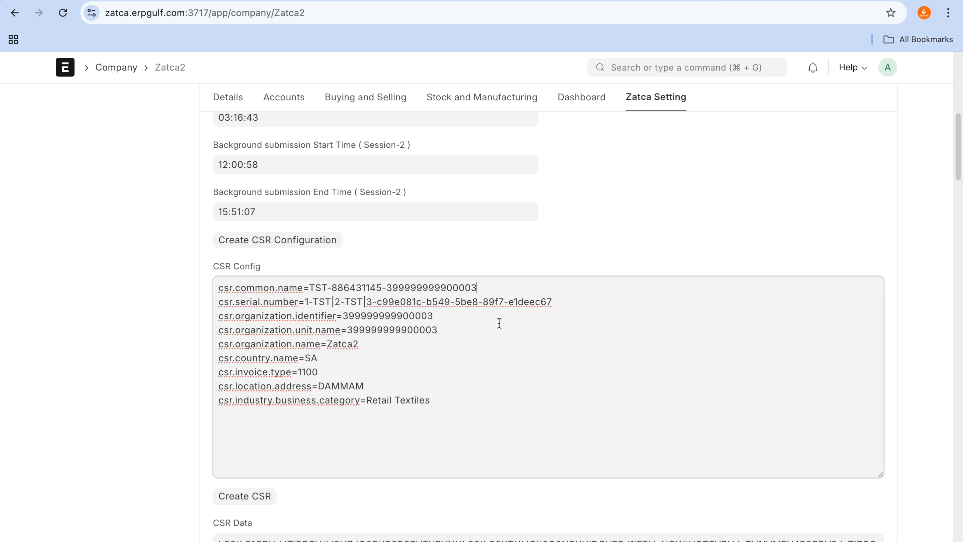
pyautogui.doubleClick(381, 317)
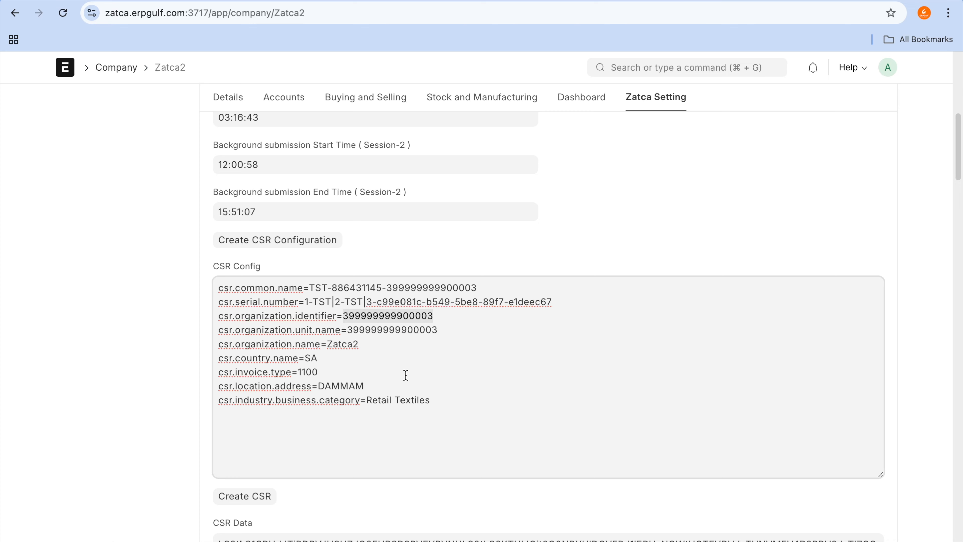
pyautogui.scroll(-2, 406, 375)
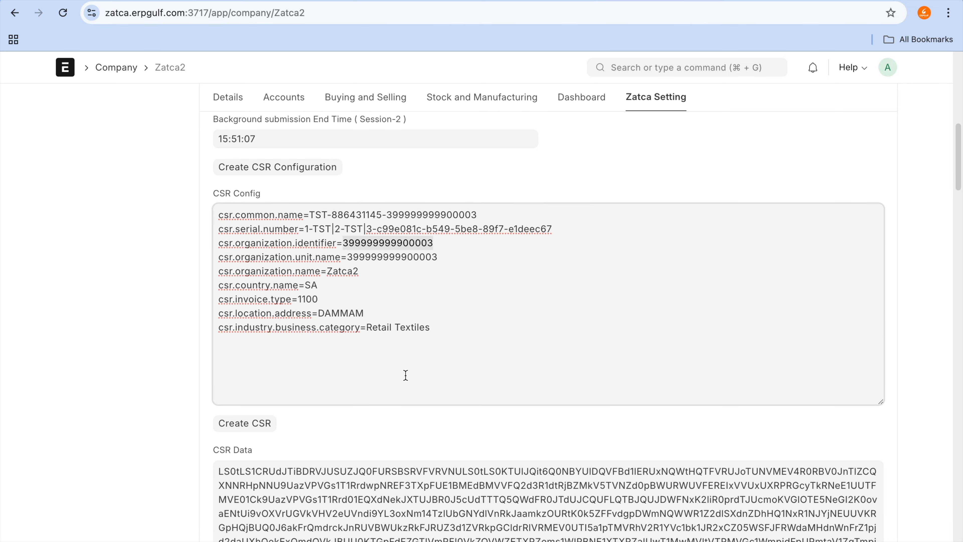
pyautogui.scroll(-10, 406, 374)
pyautogui.scroll(7, 408, 360)
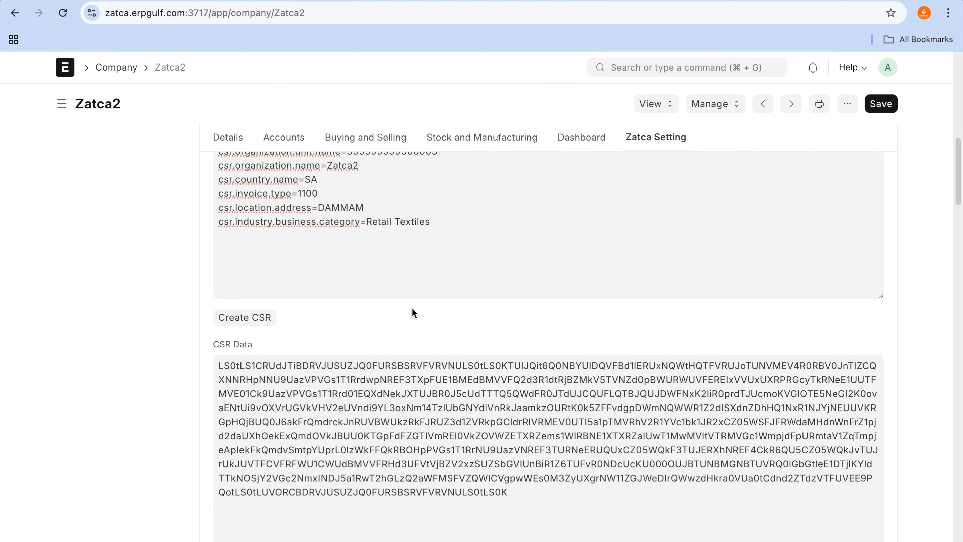
# Step: Examine the XML and QR code attachment options, the pih field, and the Zatca private key, public key and certificate
pyautogui.scroll(-10, 414, 313)
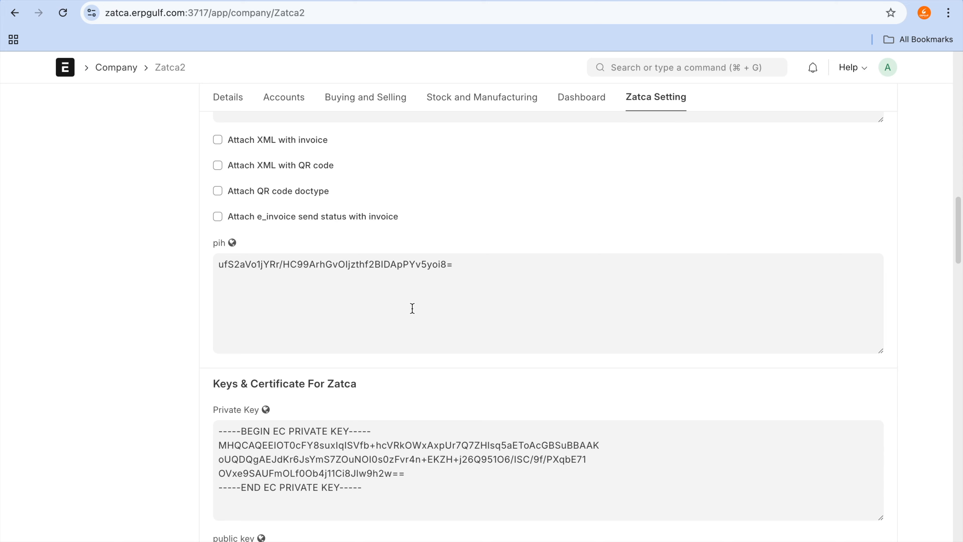
pyautogui.scroll(-2, 412, 308)
pyautogui.scroll(-6, 412, 308)
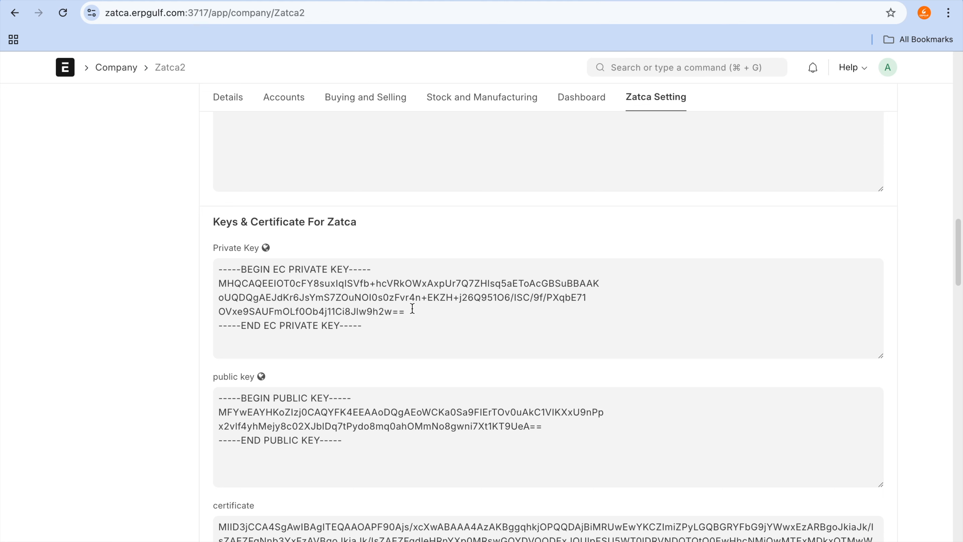
pyautogui.scroll(-2, 412, 308)
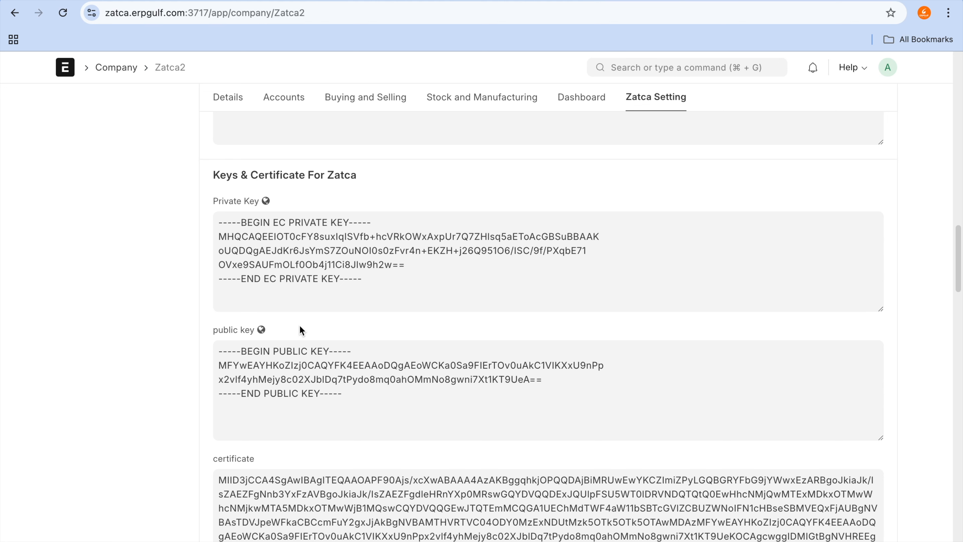
pyautogui.scroll(-1, 301, 329)
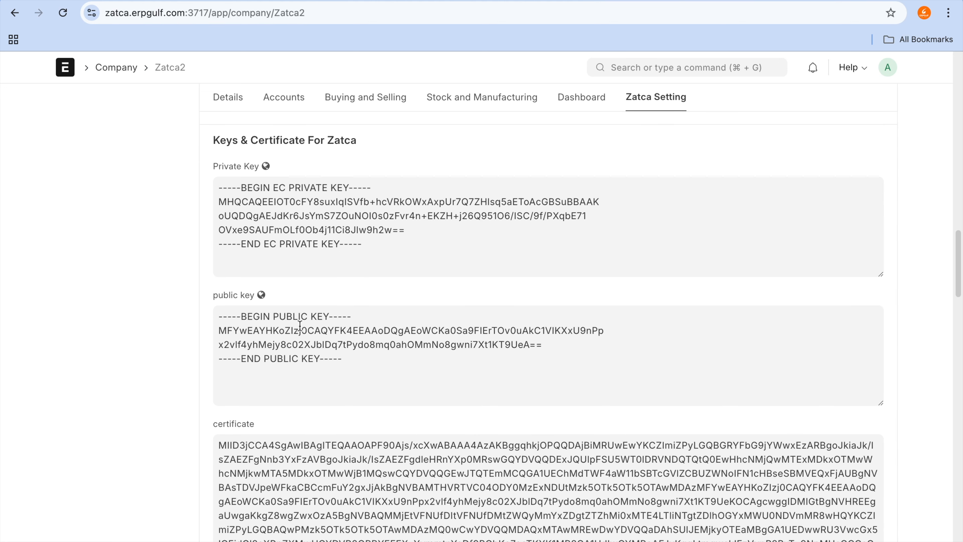
pyautogui.scroll(5, 315, 317)
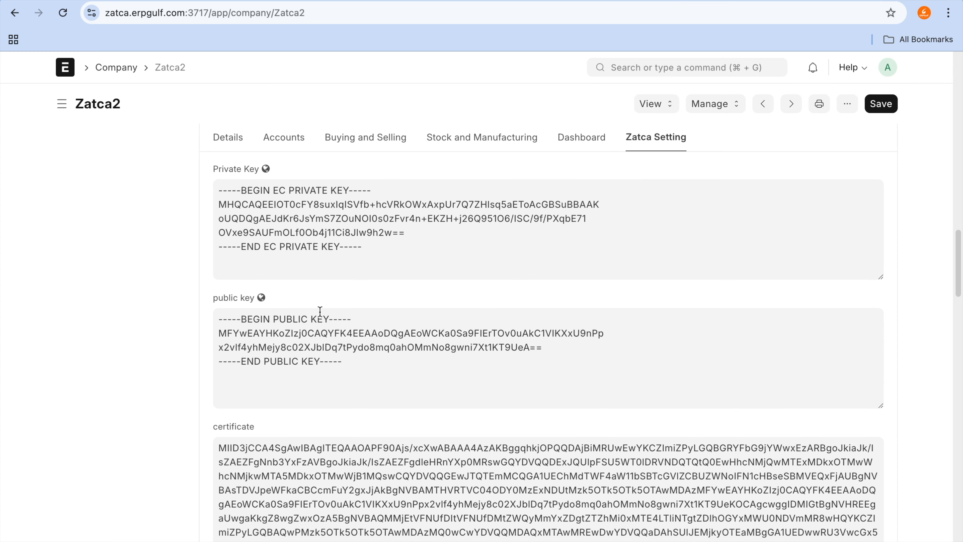
pyautogui.scroll(15, 321, 311)
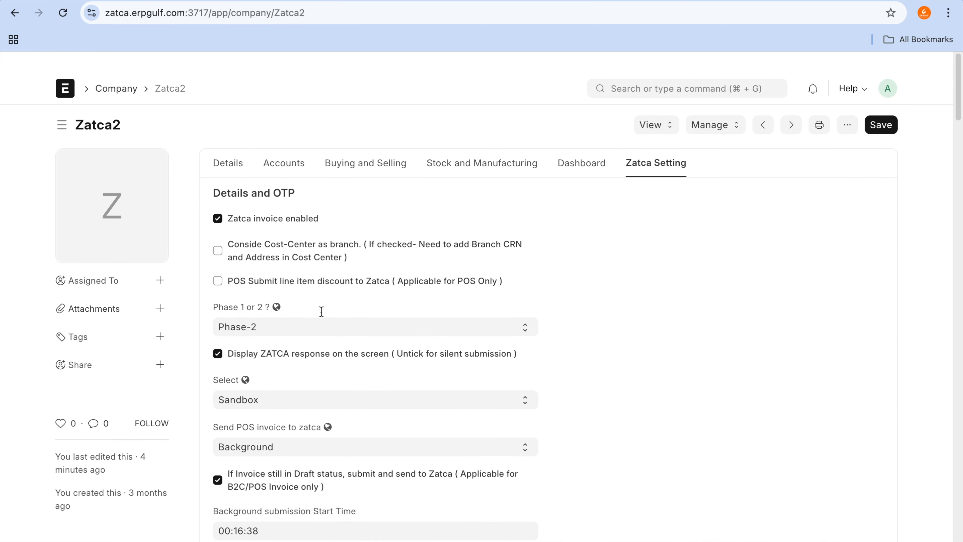
# Step: Examine the sandbox, simulation and production URLs in the URLs / API EndPoints section
pyautogui.scroll(-15, 323, 315)
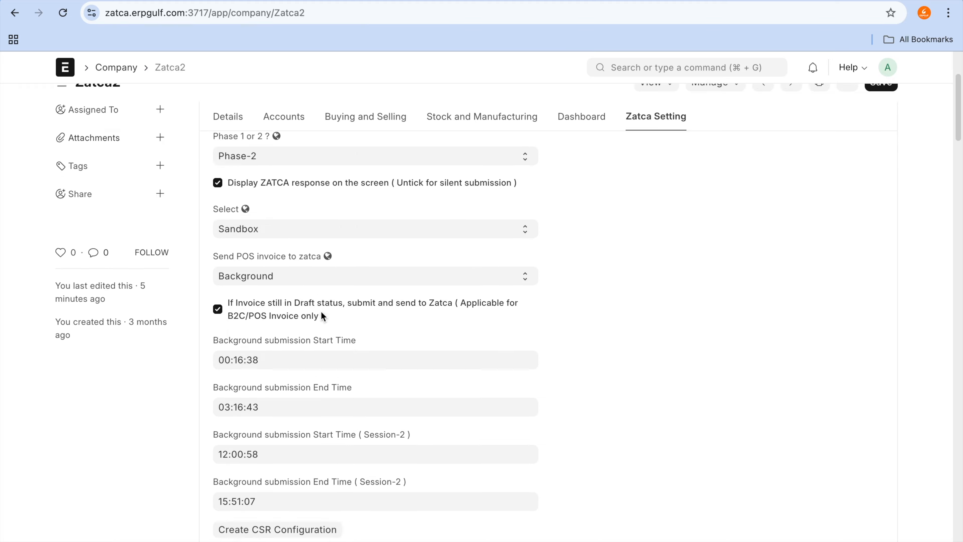
pyautogui.scroll(-15, 322, 311)
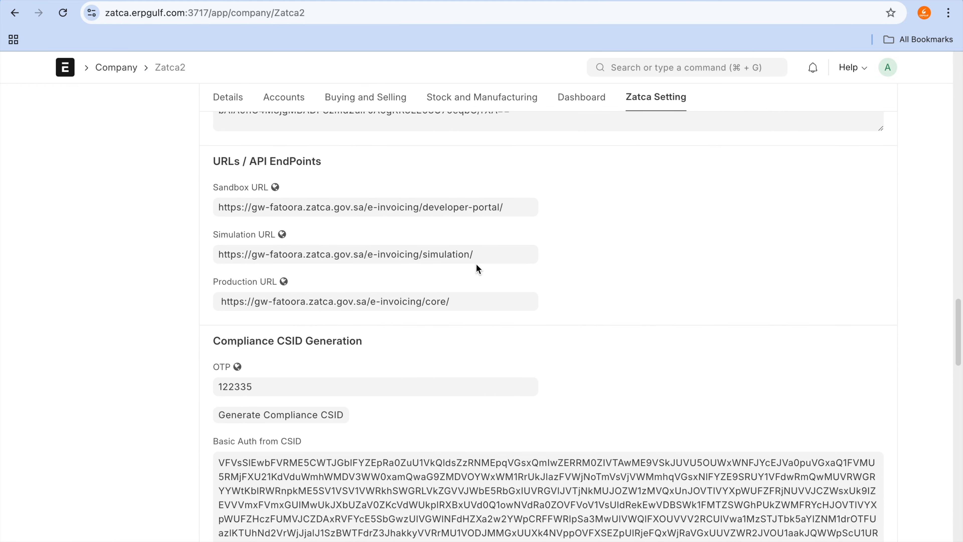
pyautogui.moveTo(286, 178); pyautogui.dragTo(174, 221)
pyautogui.moveTo(260, 327); pyautogui.dragTo(286, 327)
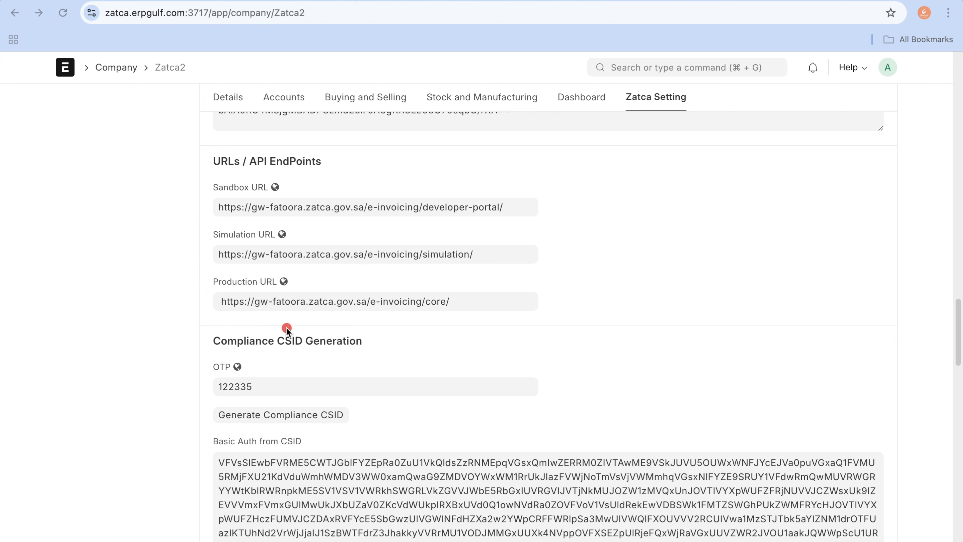
# Step: Examine the Compliance CSID Generation section and the Zatca Compliance Check's validation type and sample invoice settings
pyautogui.scroll(-4, 286, 327)
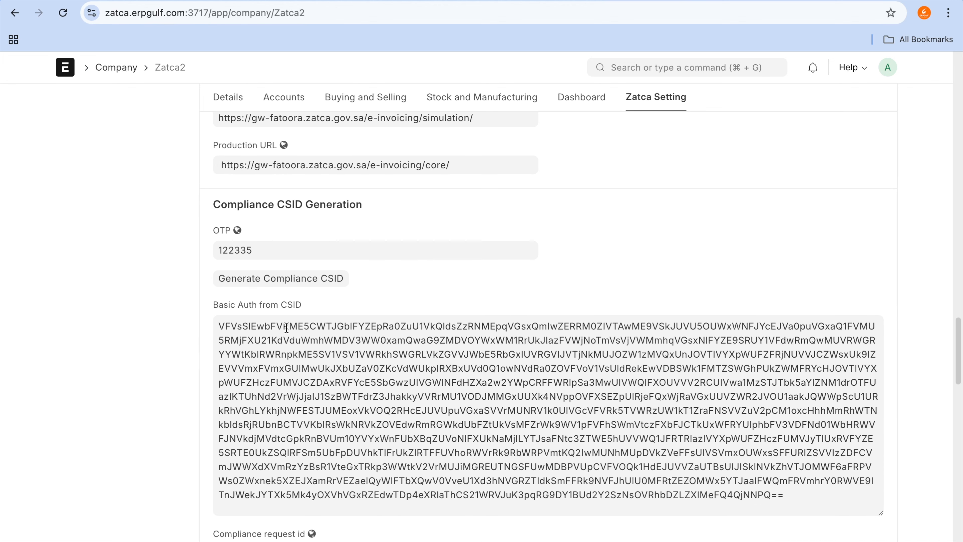
pyautogui.scroll(-12, 286, 327)
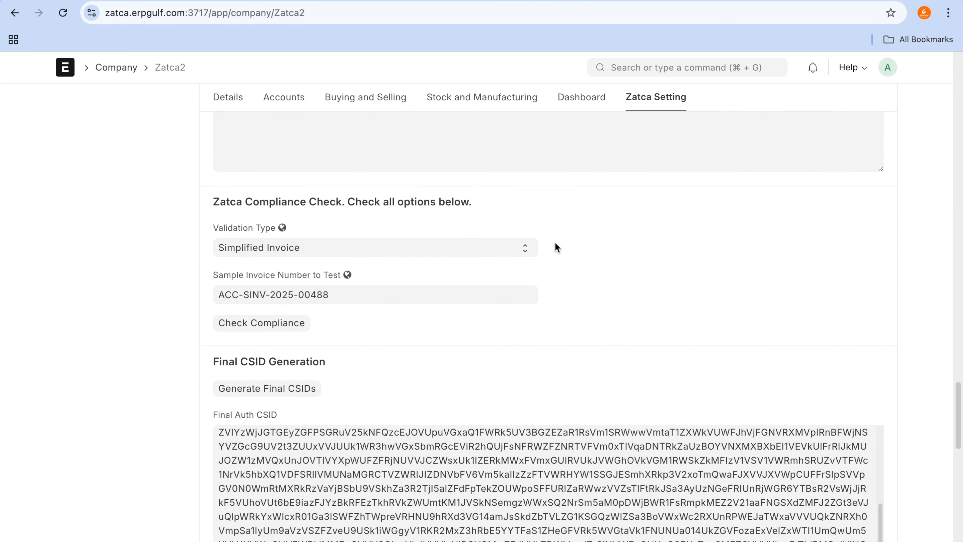
pyautogui.click(521, 227)
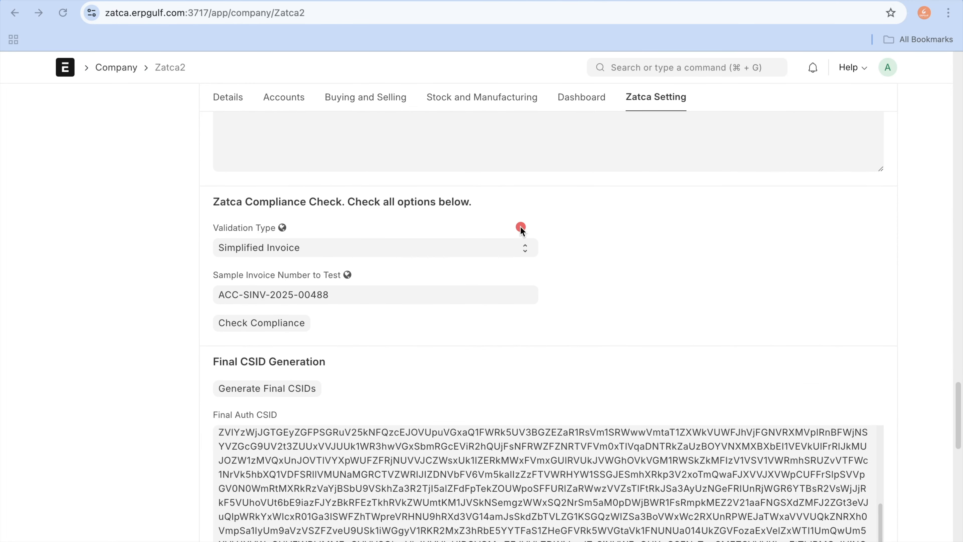
pyautogui.moveTo(290, 180)
pyautogui.mouseDown()
pyautogui.moveTo(224, 181)
pyautogui.moveTo(188, 292)
pyautogui.moveTo(332, 342)
pyautogui.moveTo(350, 245)
pyautogui.mouseUp()
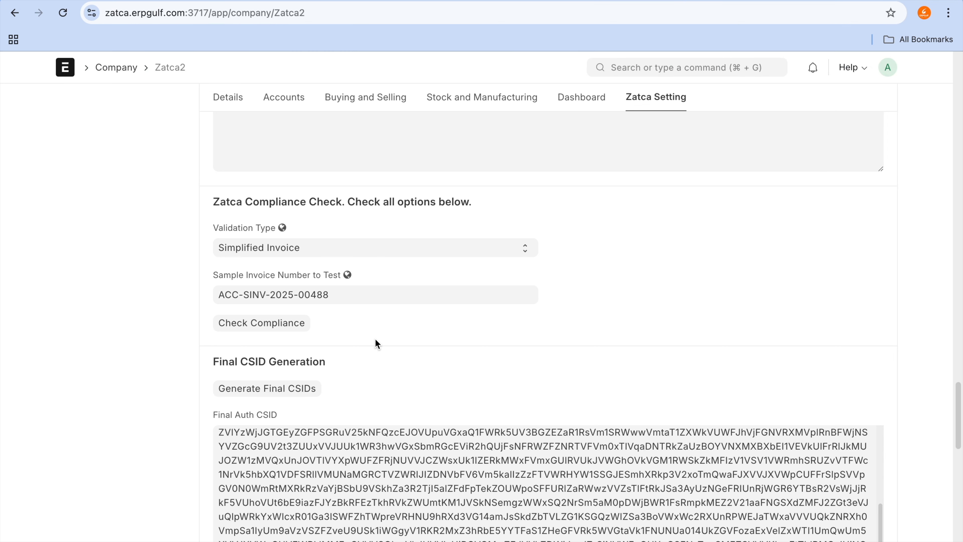
# Step: Examine the available Validation Type options for the Zatca Compliance Check without changing the selection
pyautogui.click(388, 253)
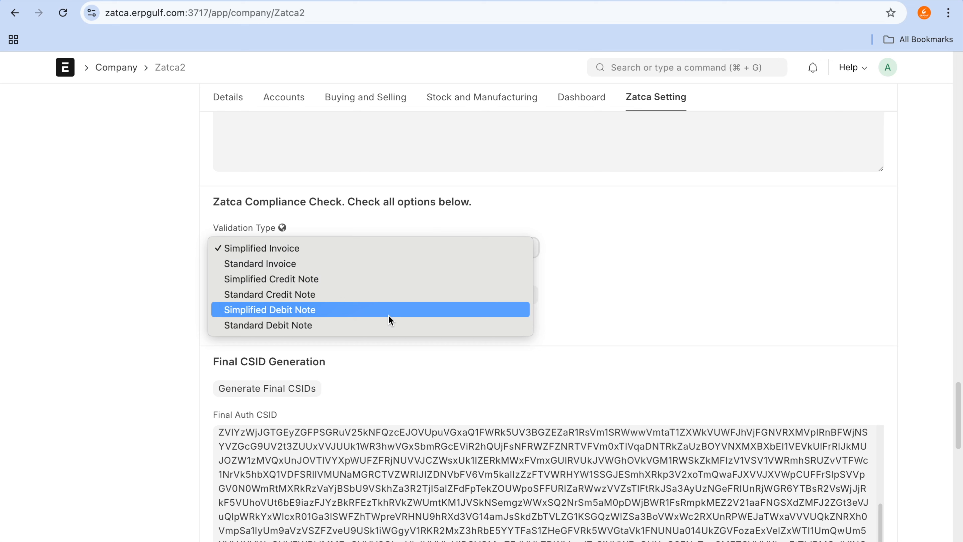
pyautogui.click(557, 286)
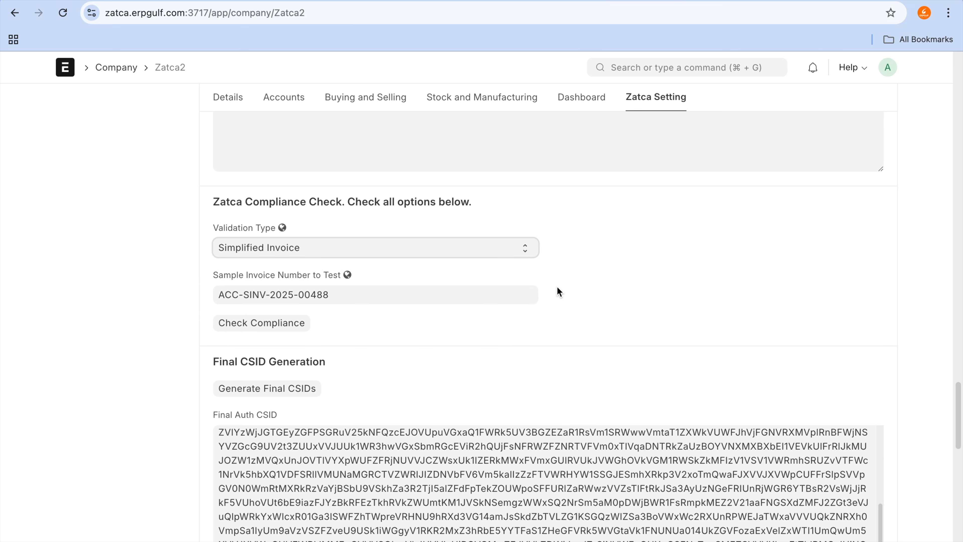
pyautogui.scroll(1, 666, 250)
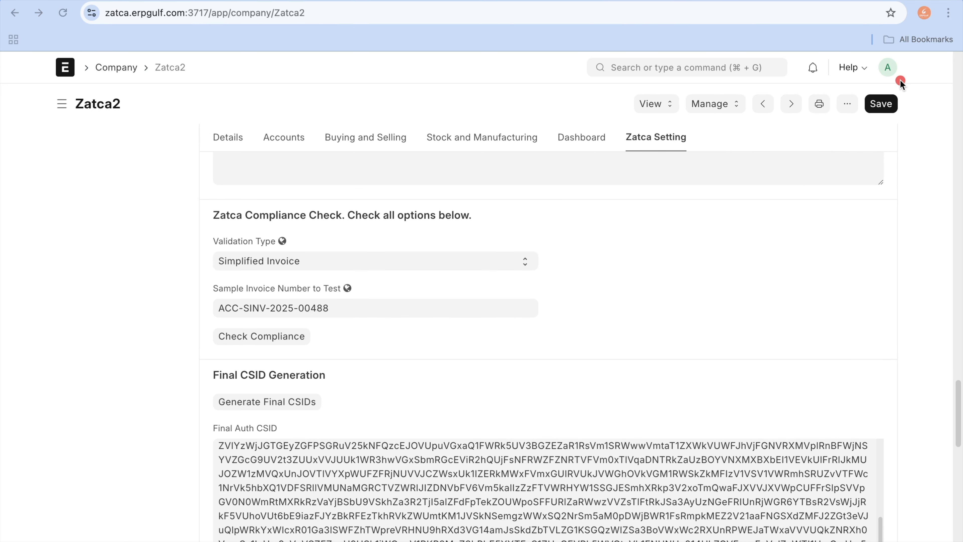
pyautogui.moveTo(880, 113); pyautogui.dragTo(894, 114)
pyautogui.press('Escape')
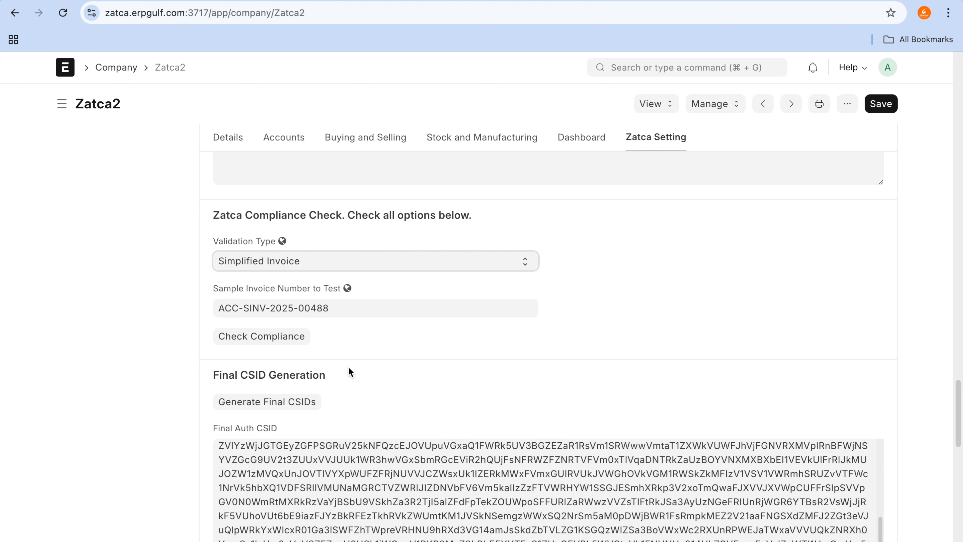
# Step: Examine the Final Auth CSID, the Zatca Offline Machines table and the Compliance CSID Generation section, ending at Details and OTP
pyautogui.scroll(-10, 348, 367)
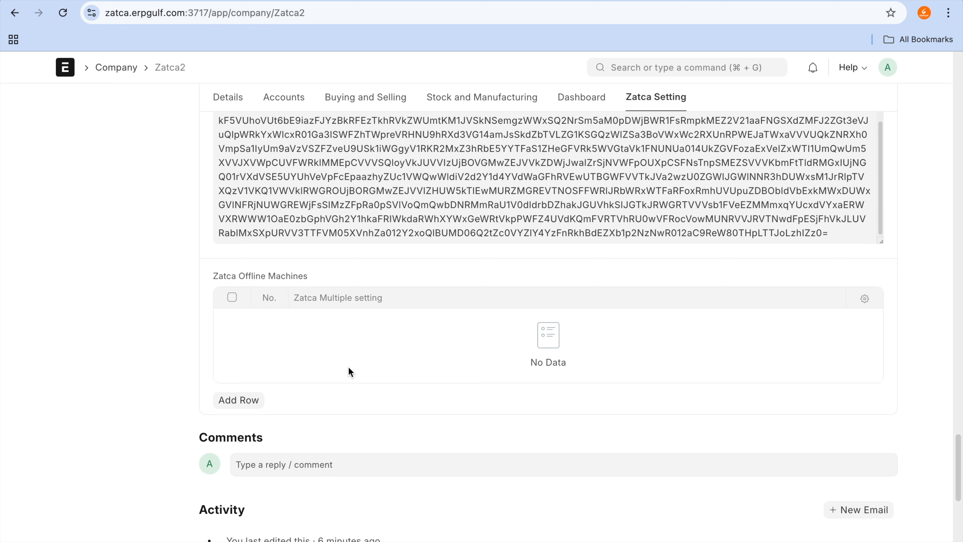
pyautogui.moveTo(313, 252)
pyautogui.mouseDown()
pyautogui.moveTo(178, 271)
pyautogui.moveTo(308, 399)
pyautogui.moveTo(316, 260)
pyautogui.mouseUp()
pyautogui.scroll(15, 309, 346)
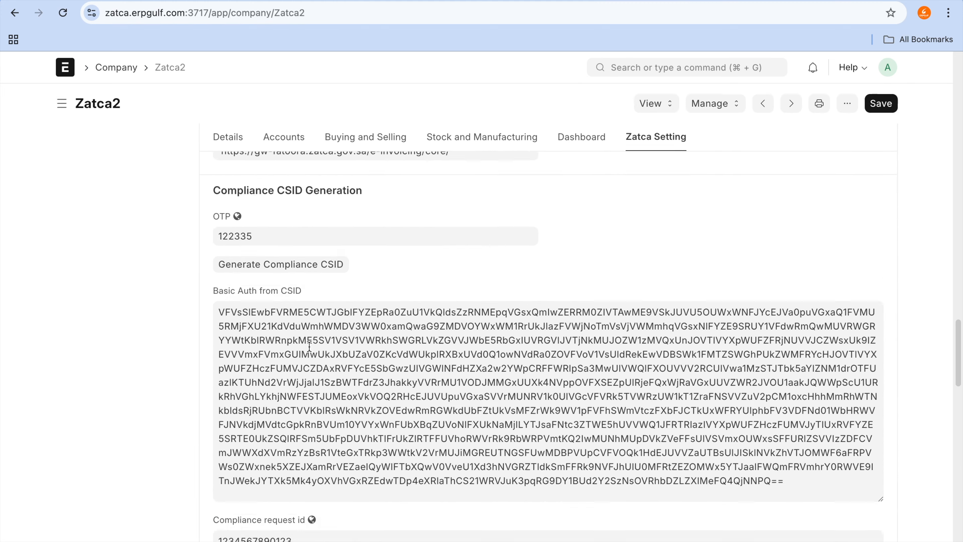
pyautogui.scroll(10, 309, 345)
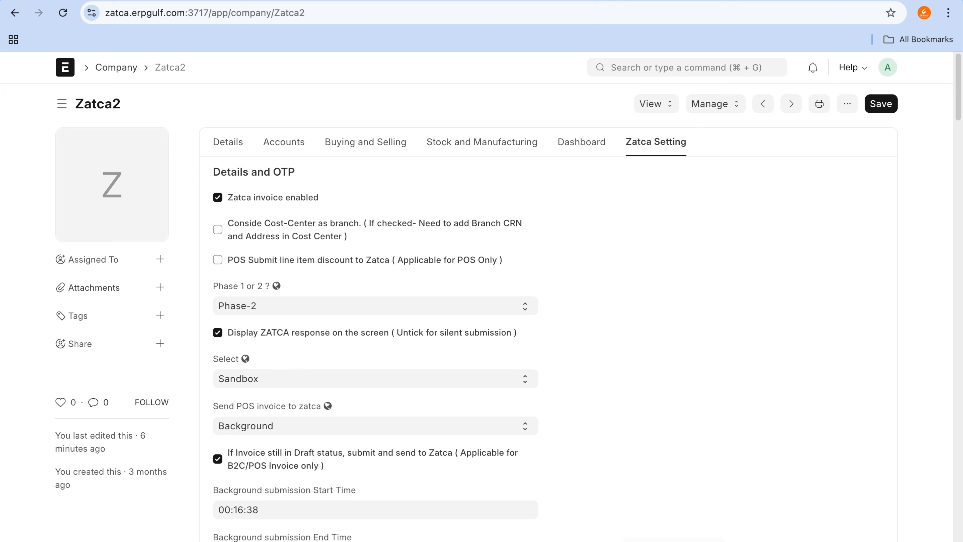
# Step: Switch to the Claudion website to view the quote for ERP With Zatca Phase-2, and return to the ERPNext browser window
pyautogui.moveTo(717, 532)
pyautogui.click(734, 537)
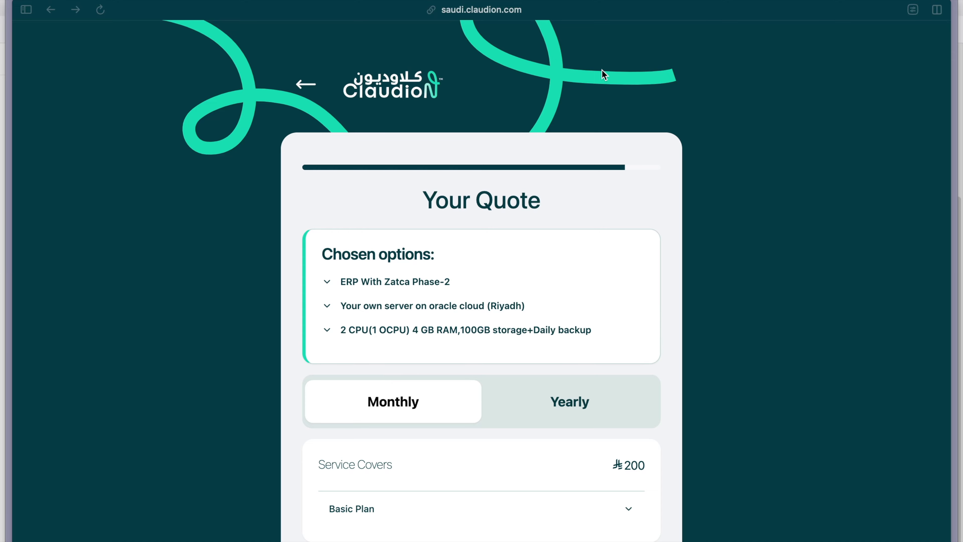
pyautogui.press('super+Tab')
pyautogui.press('super+Tab')
pyautogui.press('super+Tab')
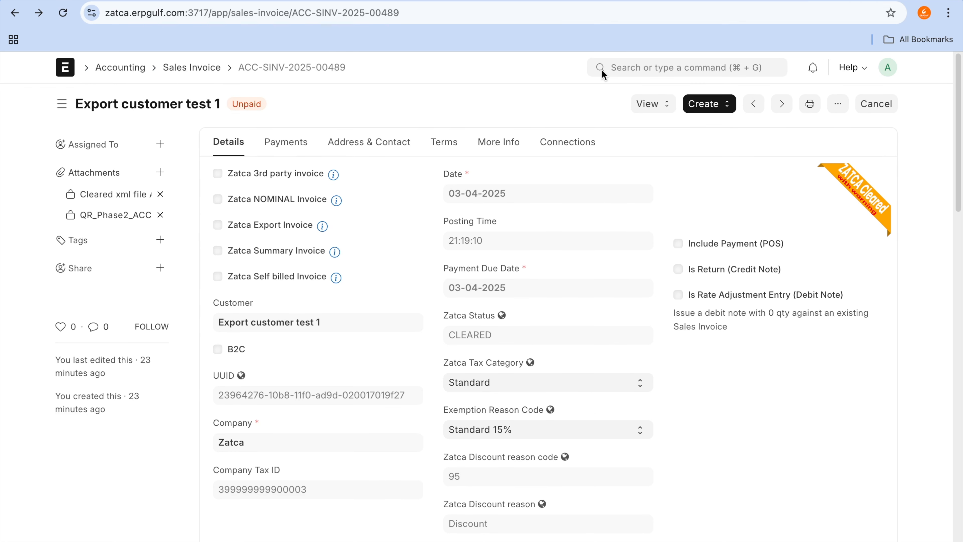
# Step: Switch to the Excalidraw board and bring up an empty canvas area beside the existing invoice notes
pyautogui.moveTo(628, 8)
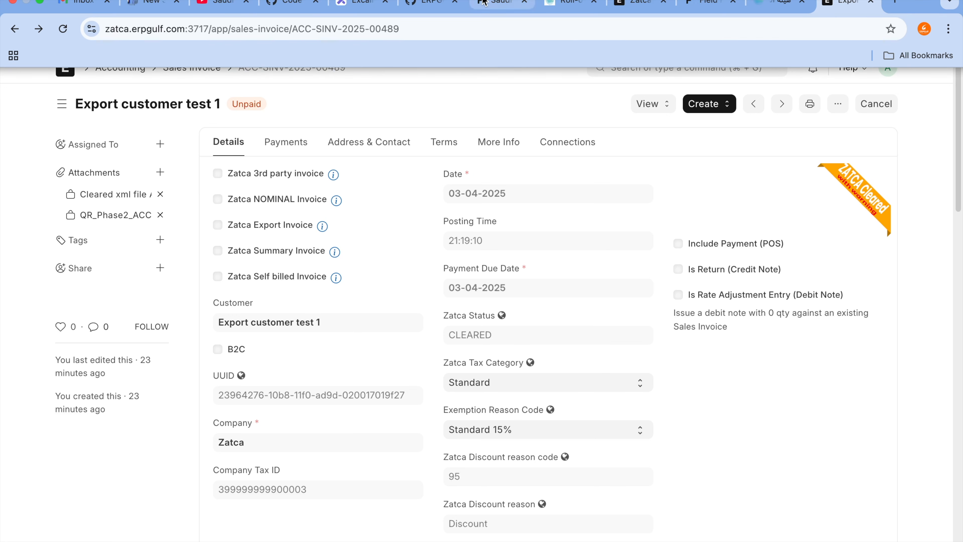
pyautogui.click(627, 8)
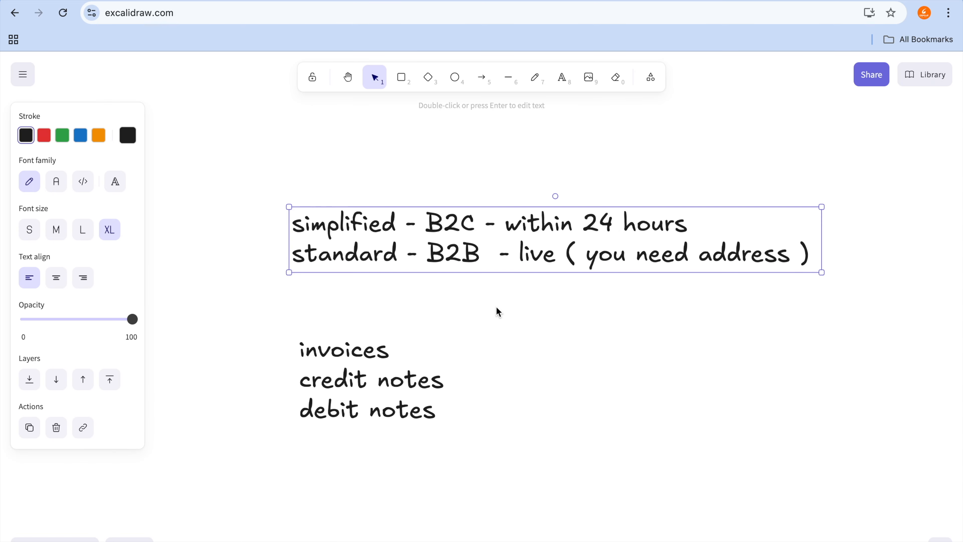
pyautogui.click(535, 392)
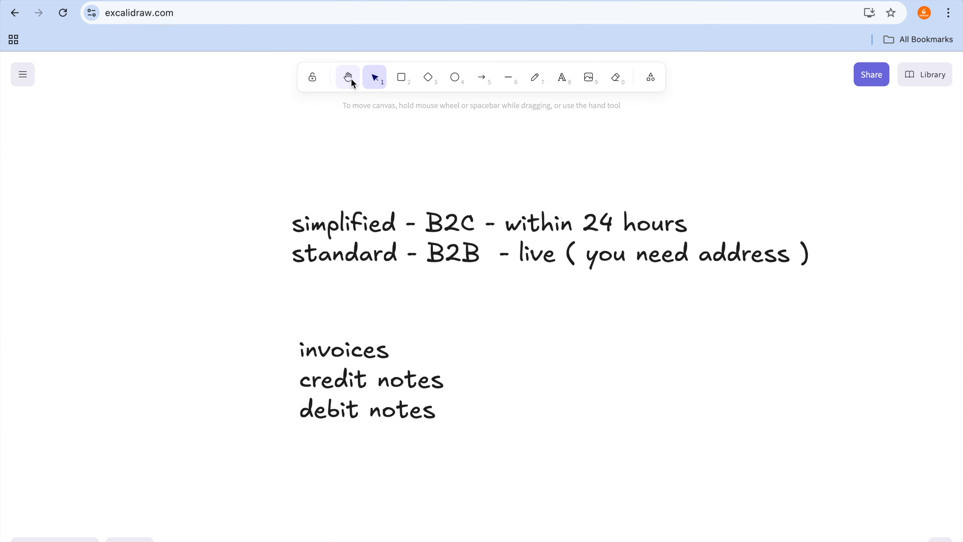
pyautogui.click(348, 77)
pyautogui.moveTo(709, 278); pyautogui.dragTo(44, 273)
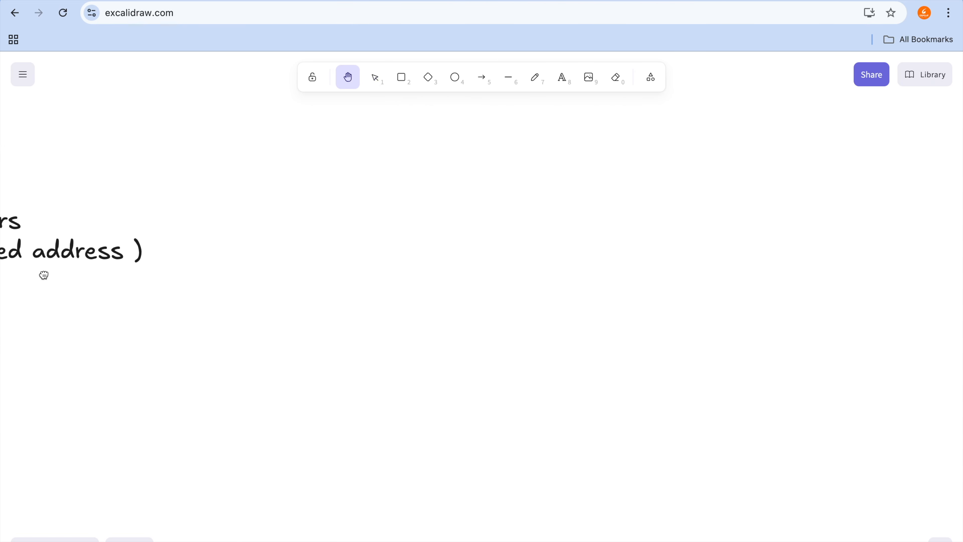
# Step: Start a text note in the empty area of the board reading "onboaring - simulation"
pyautogui.press('t')
pyautogui.click(346, 201)
pyautogui.write('onboaring - s')
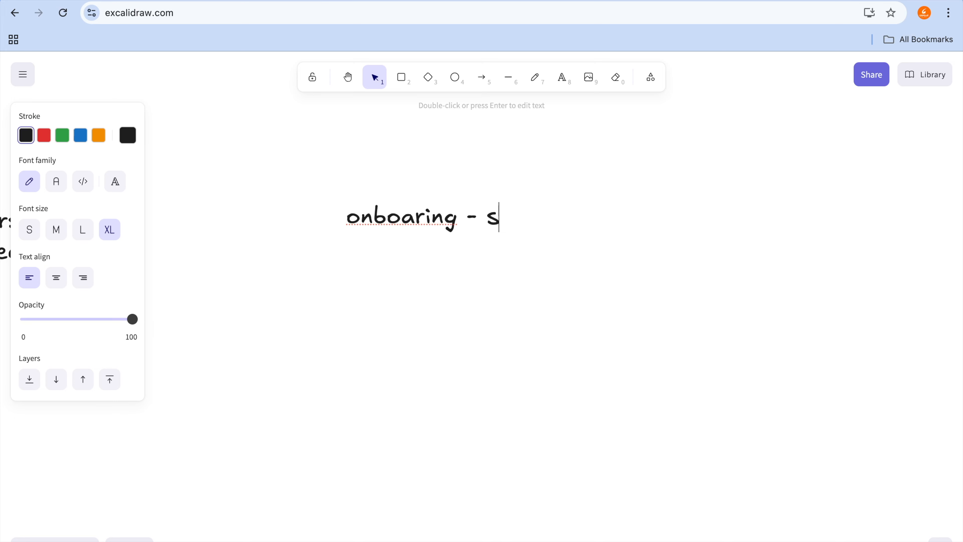
pyautogui.write('imulation ')
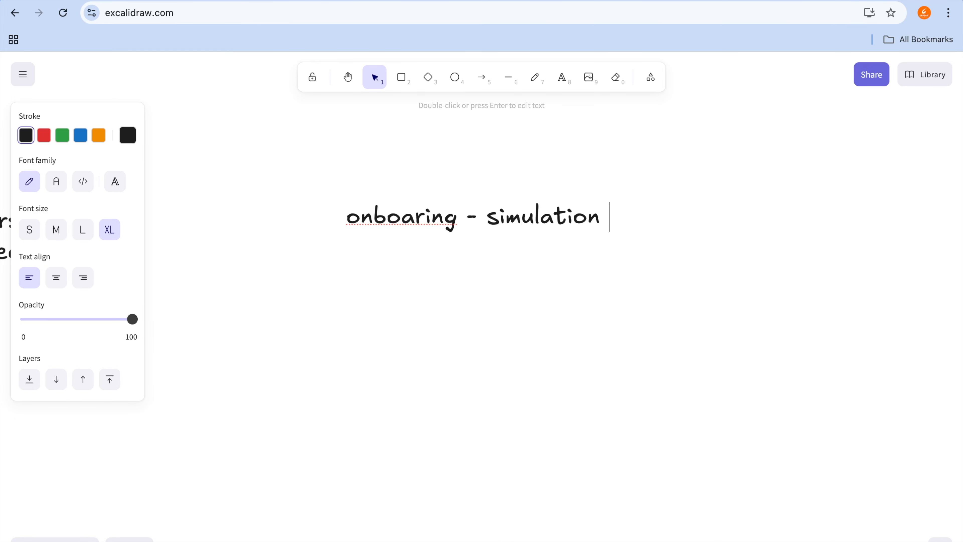
pyautogui.write('-')
# Step: Append a dash to the note's first line and add a second line reading "produciton"
pyautogui.press('Return')
pyautogui.write('\\')
pyautogui.press('BackSpace')
pyautogui.write('produciton')
pyautogui.press('Return')
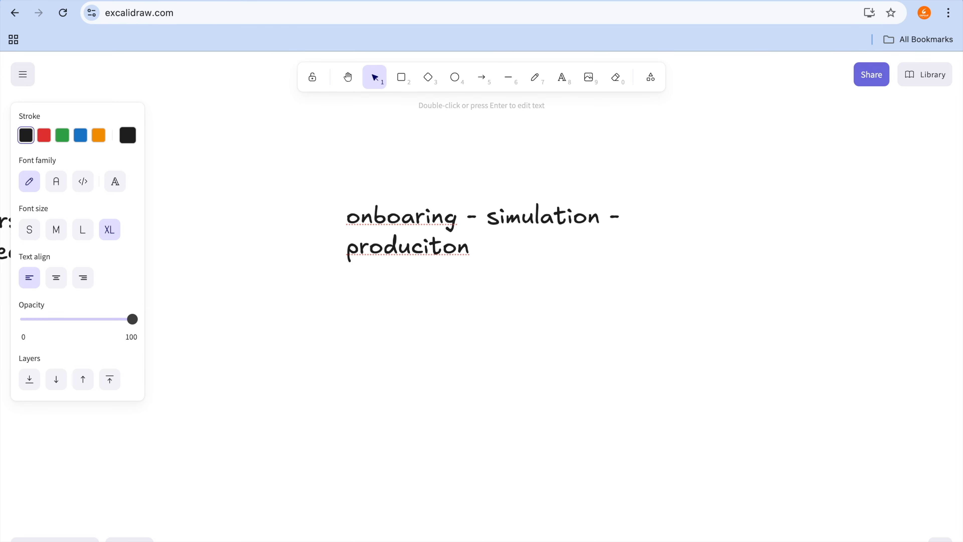
# Step: Leave a blank line in the note and add a line reading "submission"
pyautogui.press('Return')
pyautogui.write('submission')
pyautogui.press('Return')
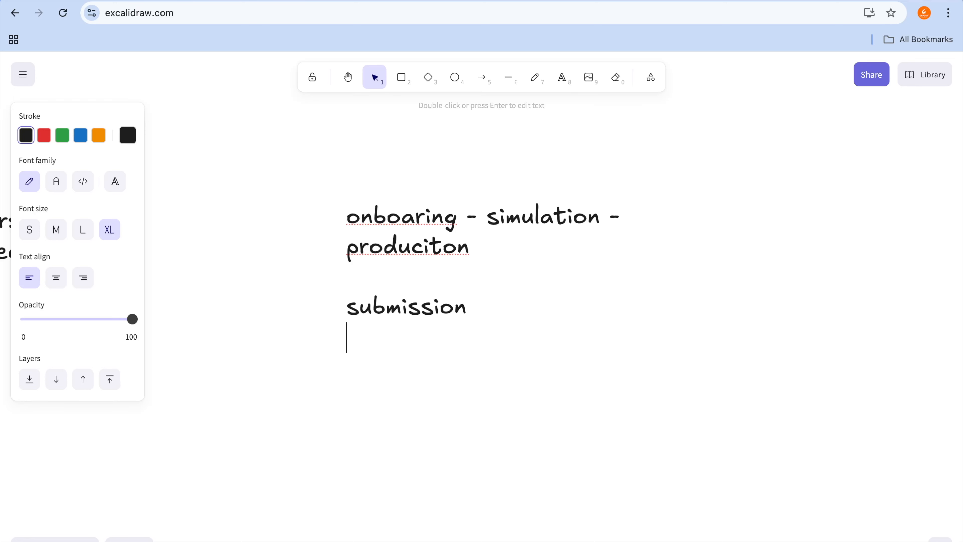
# Step: Add the lines "sales invoice" and "credit note ." under the submission line, followed by a blank line
pyautogui.write('sales invoice')
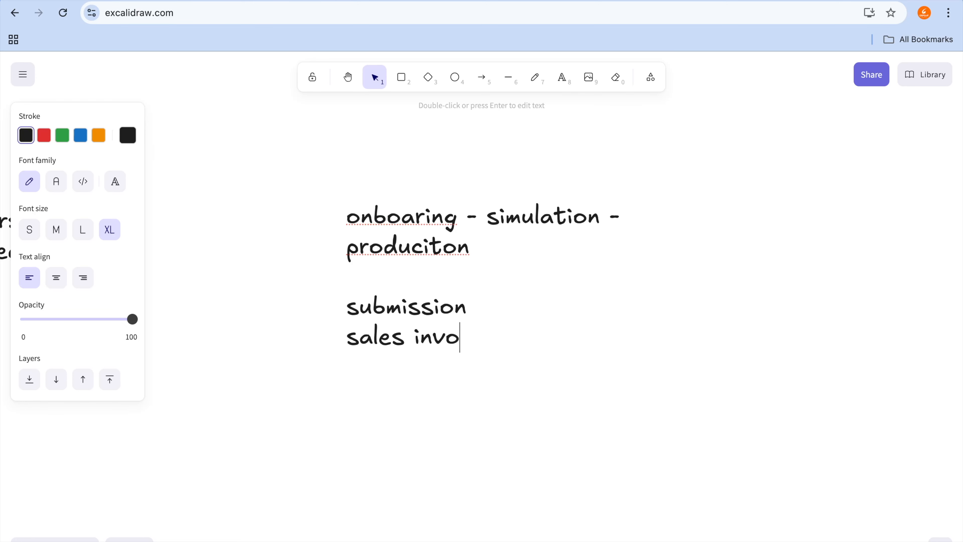
pyautogui.press('Return')
pyautogui.write('cred')
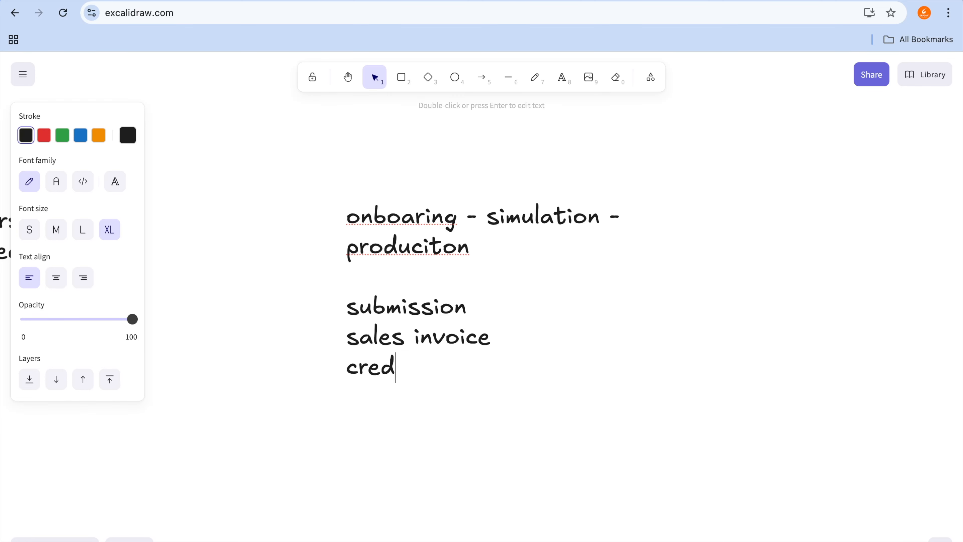
pyautogui.write('it note .')
pyautogui.press('Return')
pyautogui.press('Return')
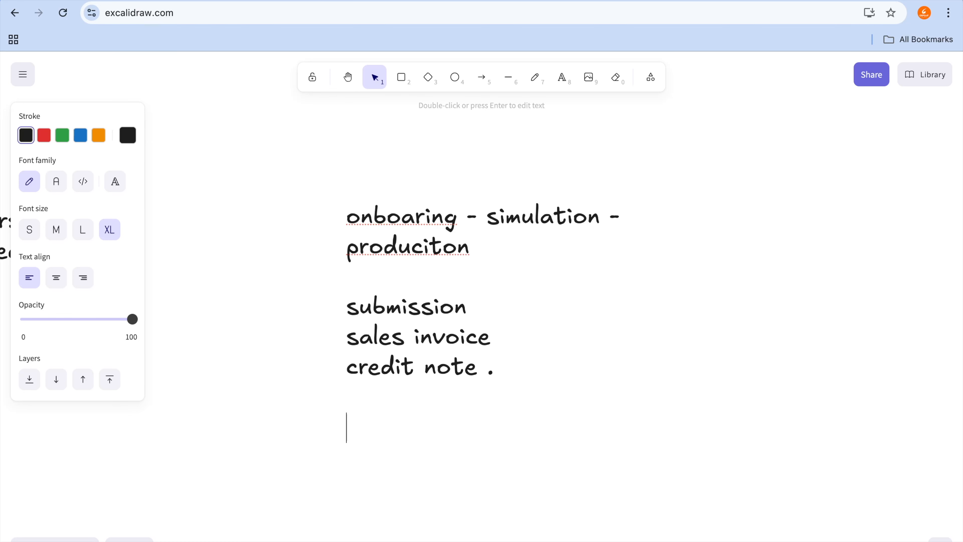
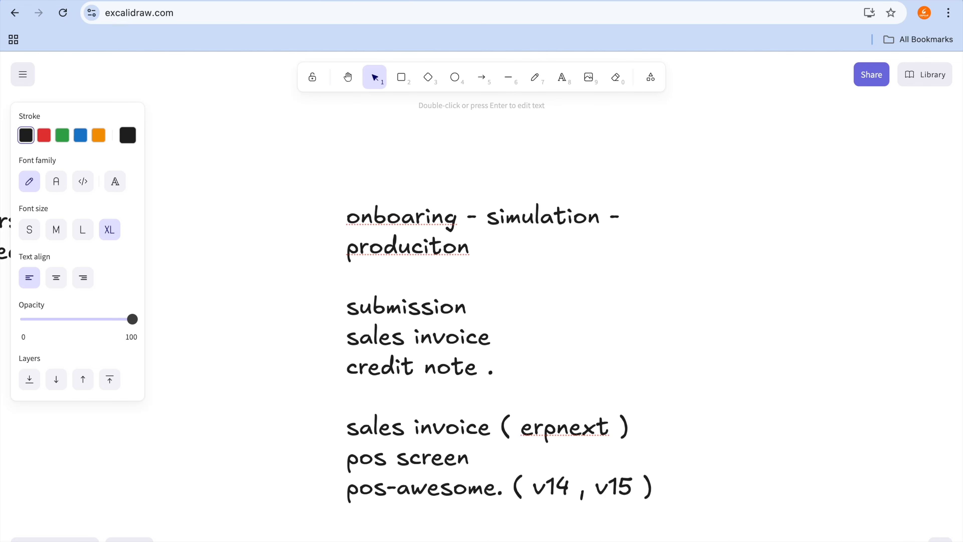
# Step: Append "- github erpgulf" to the note's pos-awesome line
pyautogui.write('- githu')
pyautogui.write('b')
pyautogui.press('BackSpace')
pyautogui.write('hub')
pyautogui.press('BackSpace')
pyautogui.write('-')
pyautogui.press('BackSpace')
pyautogui.write('erpgulf')
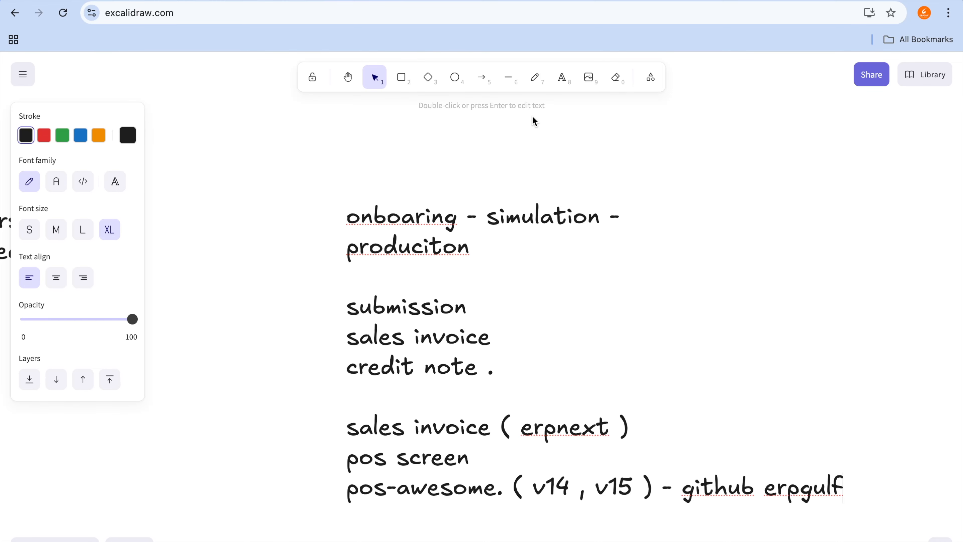
# Step: Switch from the board to the ERPNext home page, and open the sahana.erpgulf.com:3768 site in a new tab
pyautogui.click(556, 0)
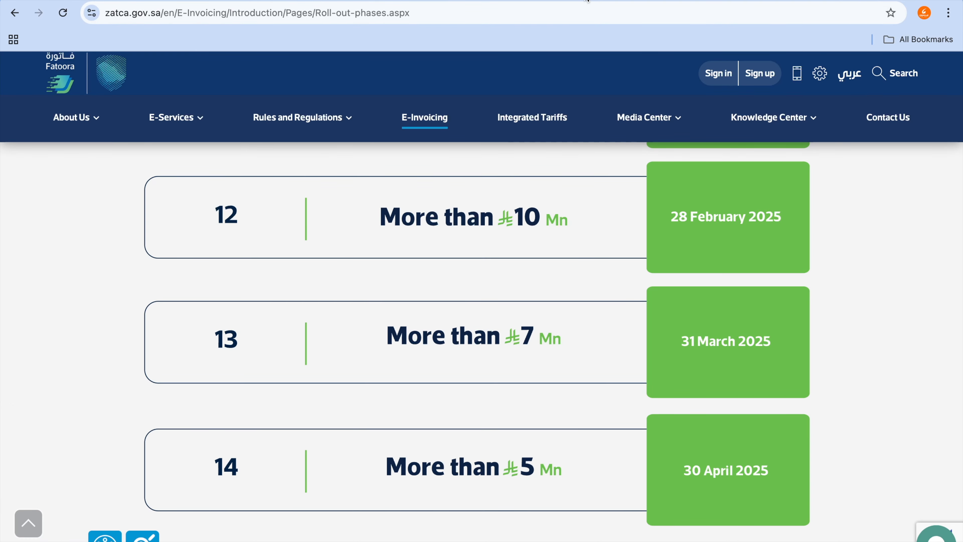
pyautogui.hotkey('ctrl', 'Tab')
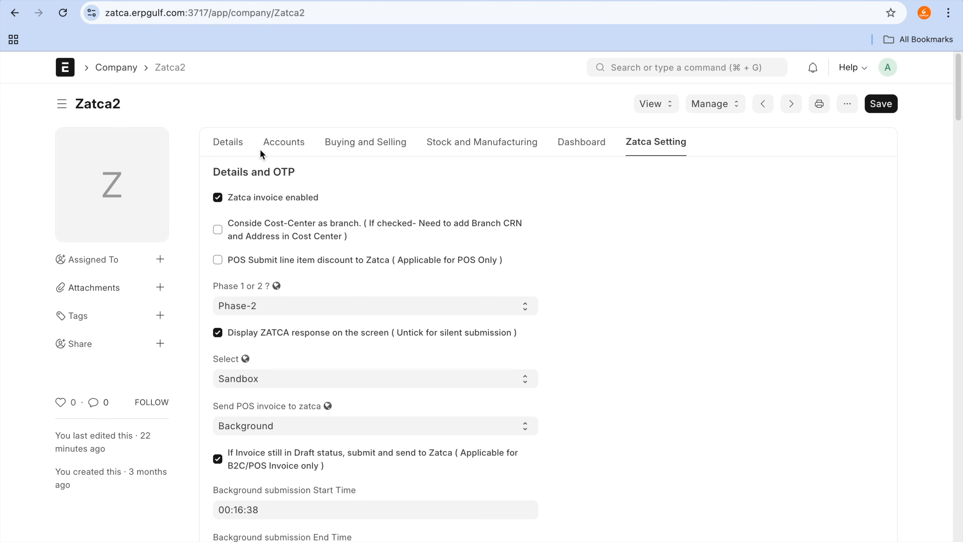
pyautogui.click(71, 76)
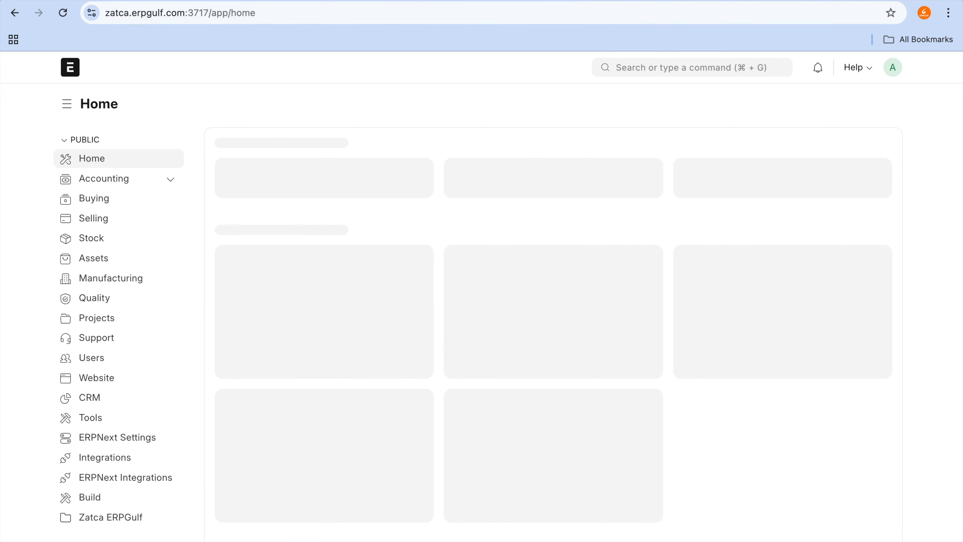
pyautogui.hotkey('ctrl', 't')
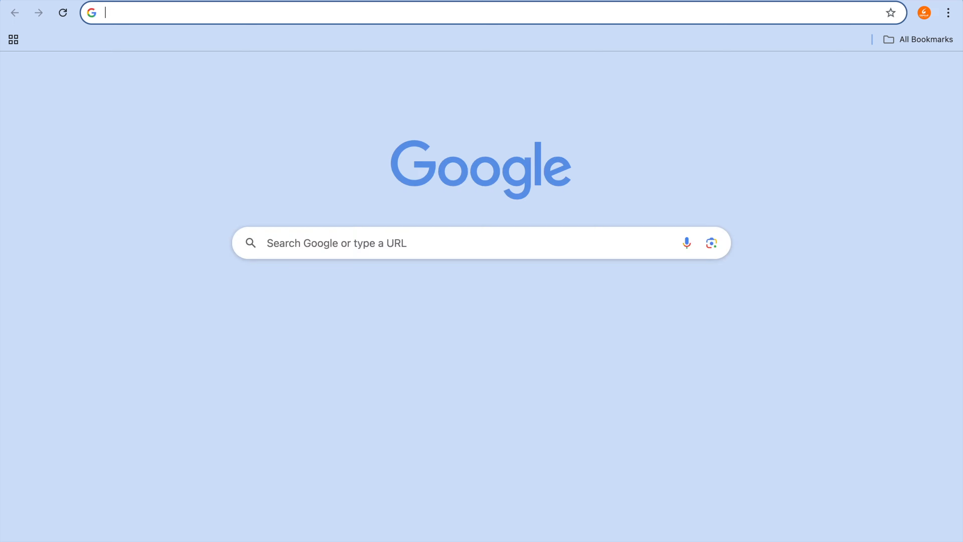
pyautogui.write('saha')
pyautogui.press('Return')
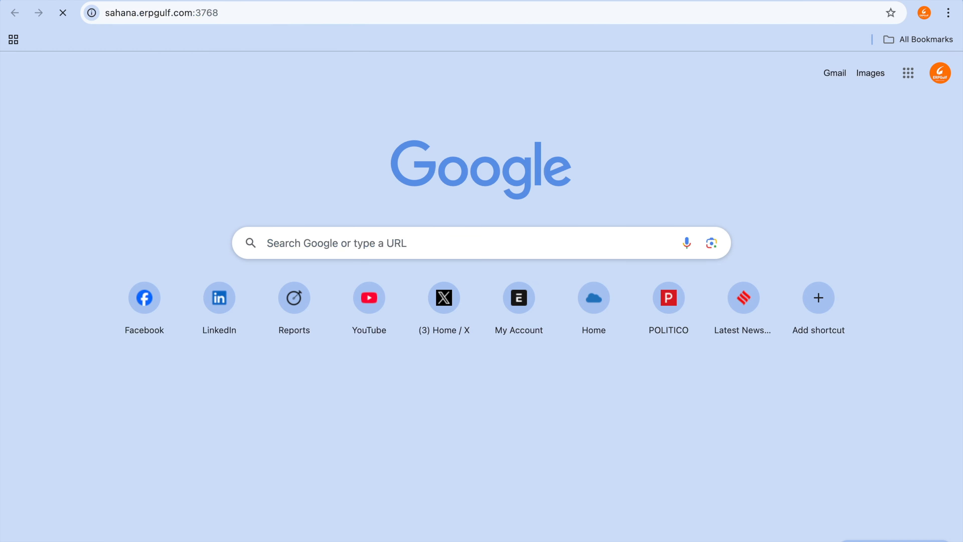
# Step: Open the POS Awesome app and add the "No Description" item to the sale
pyautogui.click(877, 72)
pyautogui.click(848, 136)
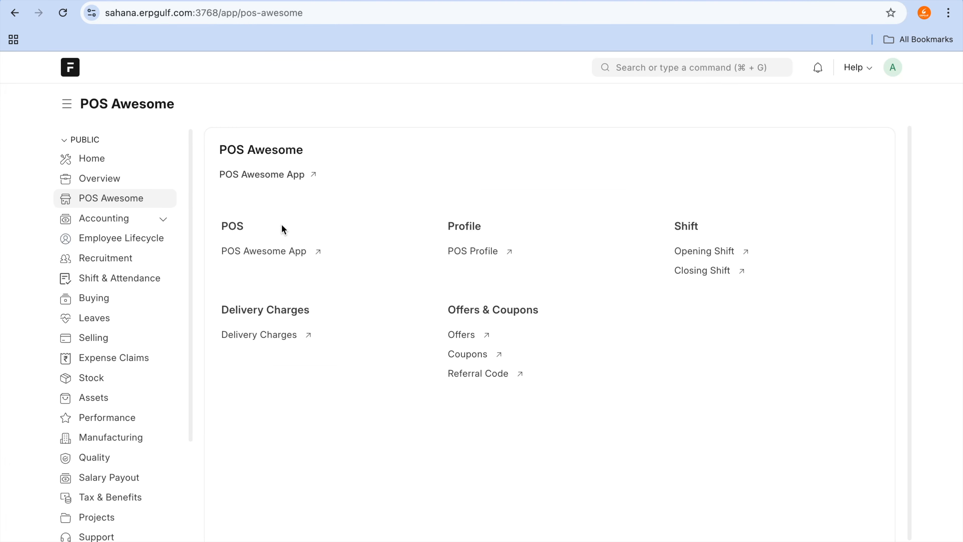
pyautogui.click(280, 177)
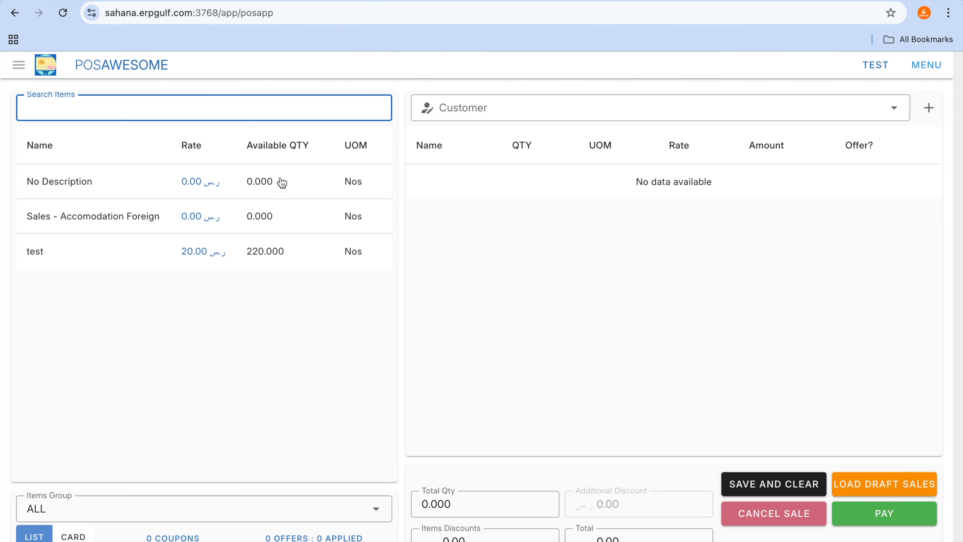
pyautogui.click(282, 183)
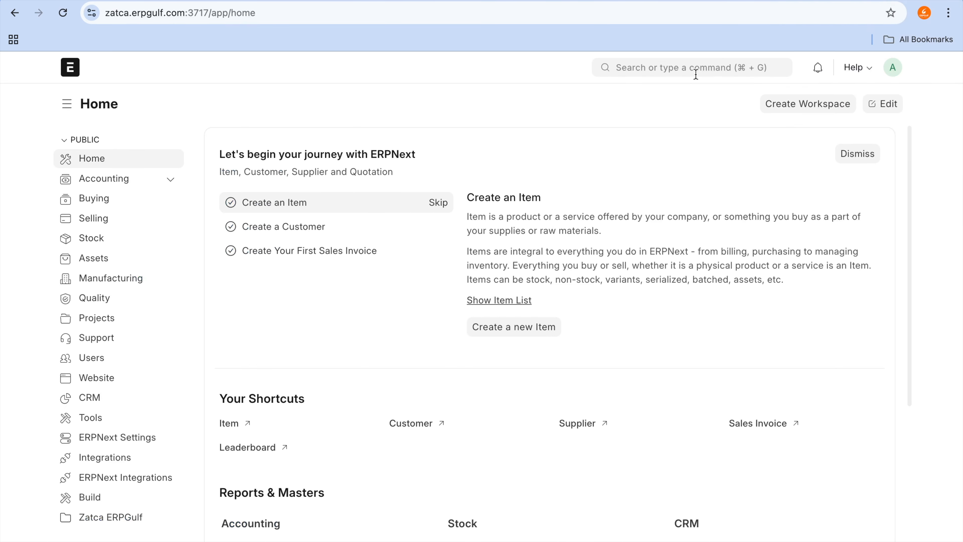
# Step: Return to the zatca.erpgulf.com site and open its Point of Sale screen
pyautogui.click(696, 74)
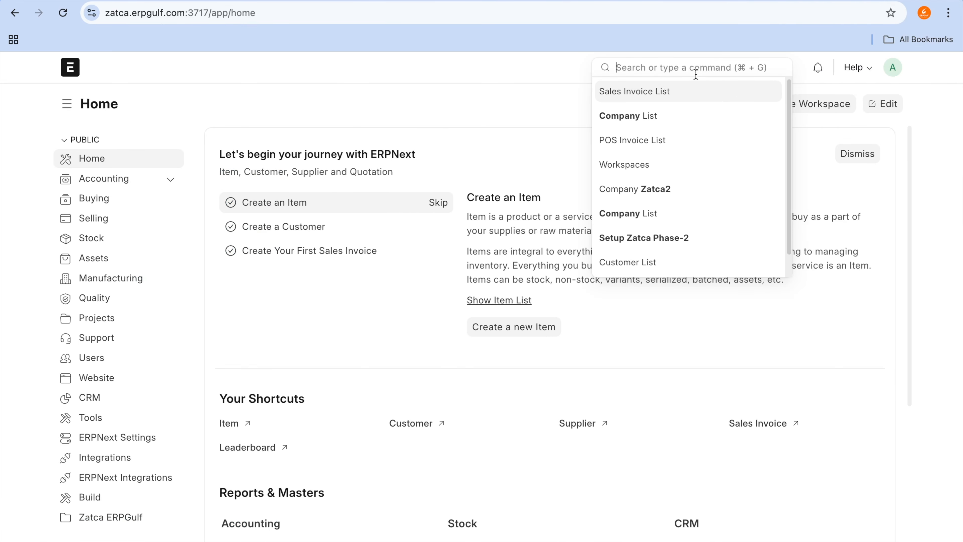
pyautogui.write('pos in')
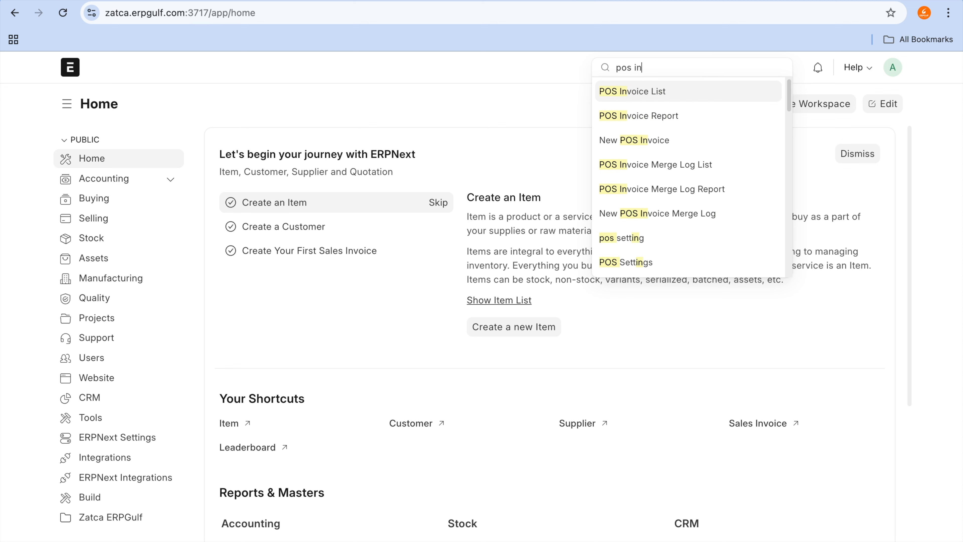
pyautogui.press('BackSpace')
pyautogui.press('BackSpace')
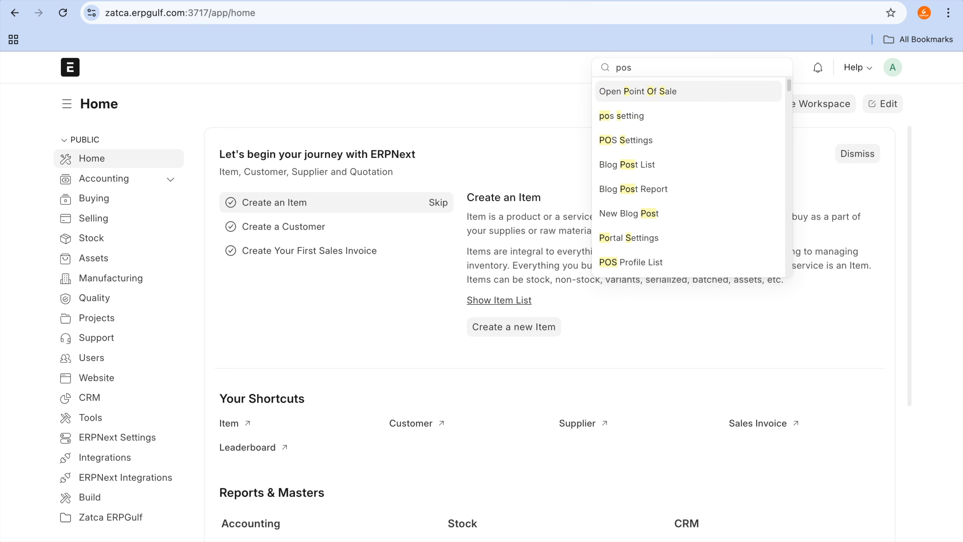
pyautogui.click(692, 91)
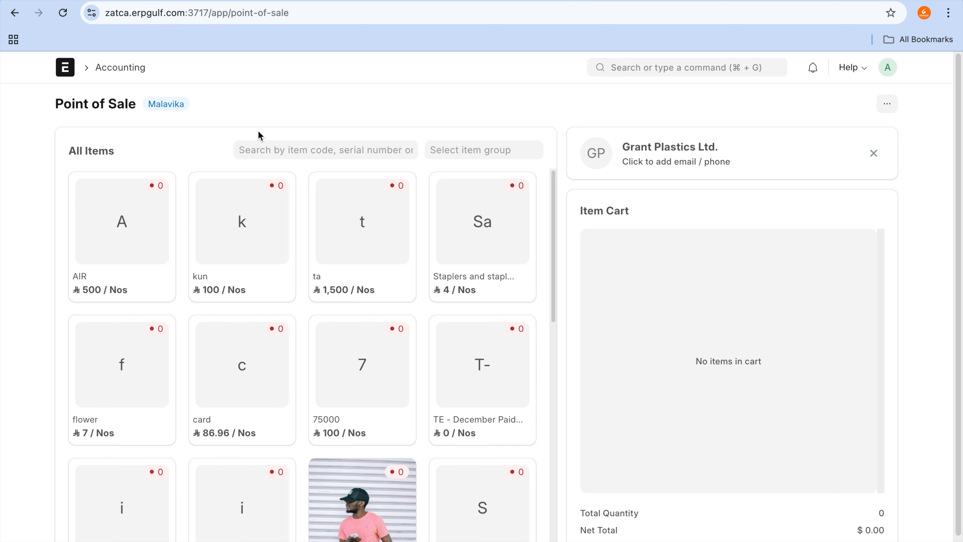
# Step: Find the Sales Invoice list and view the most recent "Export customer test 1" invoice
pyautogui.click(652, 68)
pyautogui.write('sales in')
pyautogui.click(637, 93)
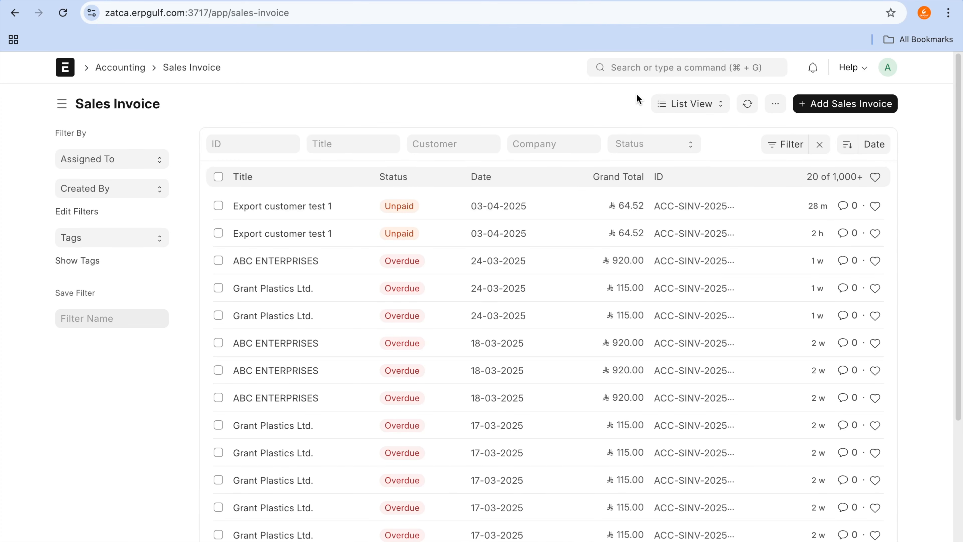
pyautogui.click(314, 206)
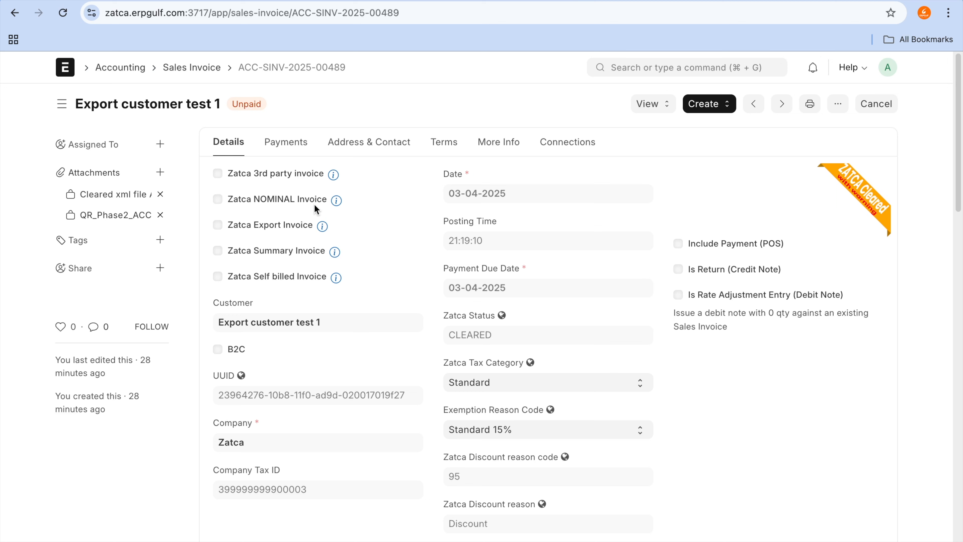
# Step: Open the Zatca2 company record from the Company list
pyautogui.click(734, 67)
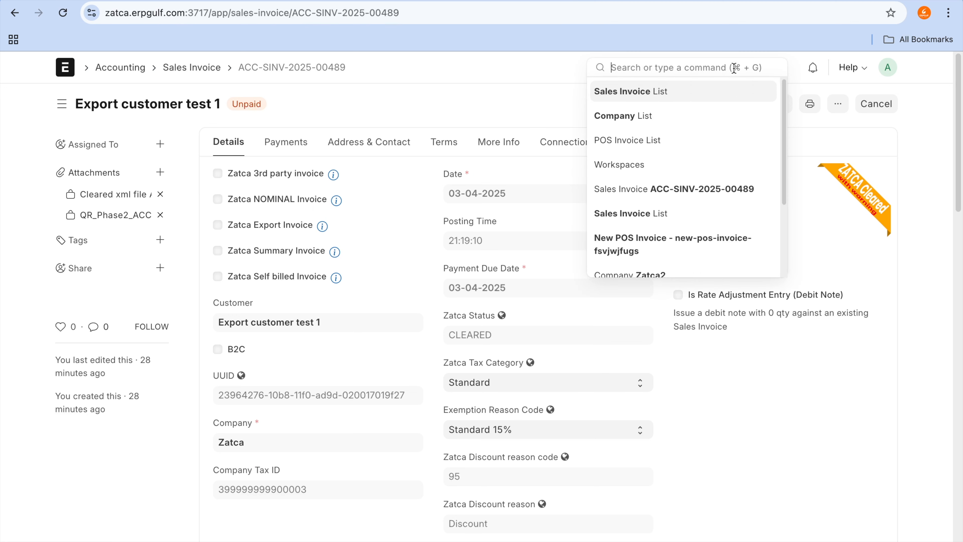
pyautogui.write('compa')
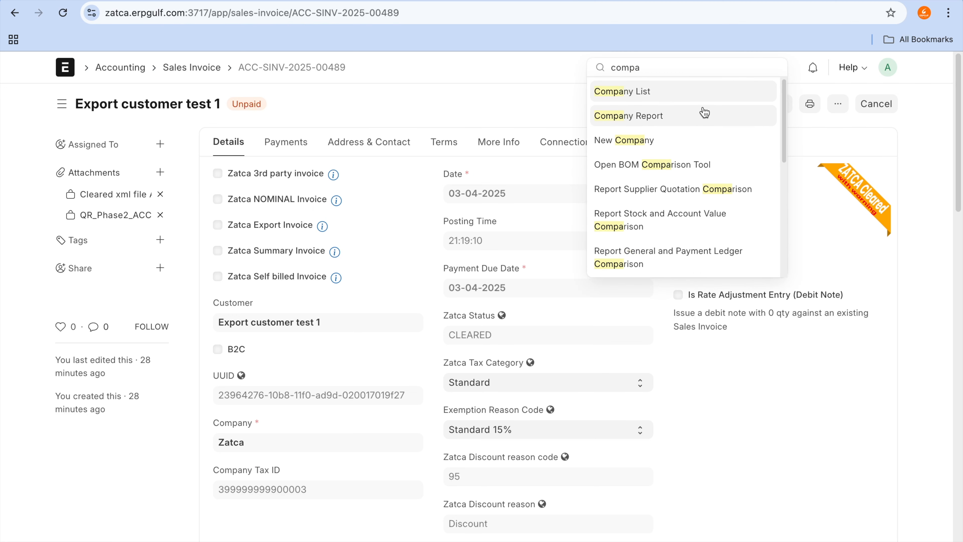
pyautogui.click(703, 103)
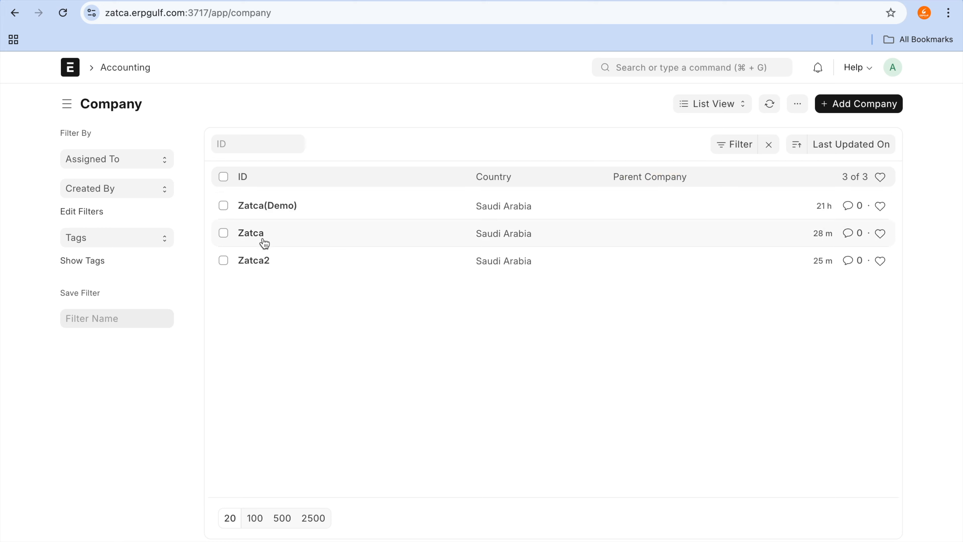
pyautogui.click(252, 263)
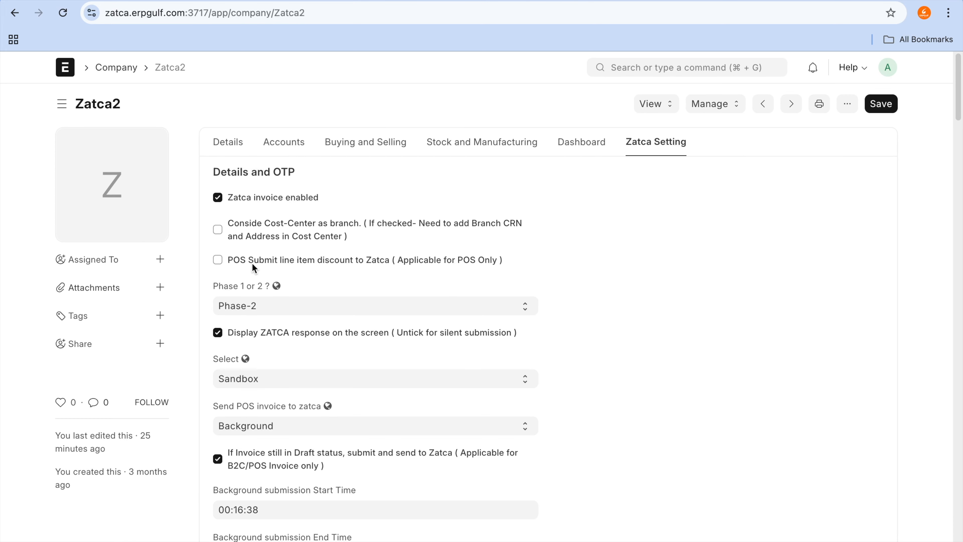
pyautogui.hotkey('ctrl', 'a')
pyautogui.moveTo(324, 202); pyautogui.dragTo(443, 202)
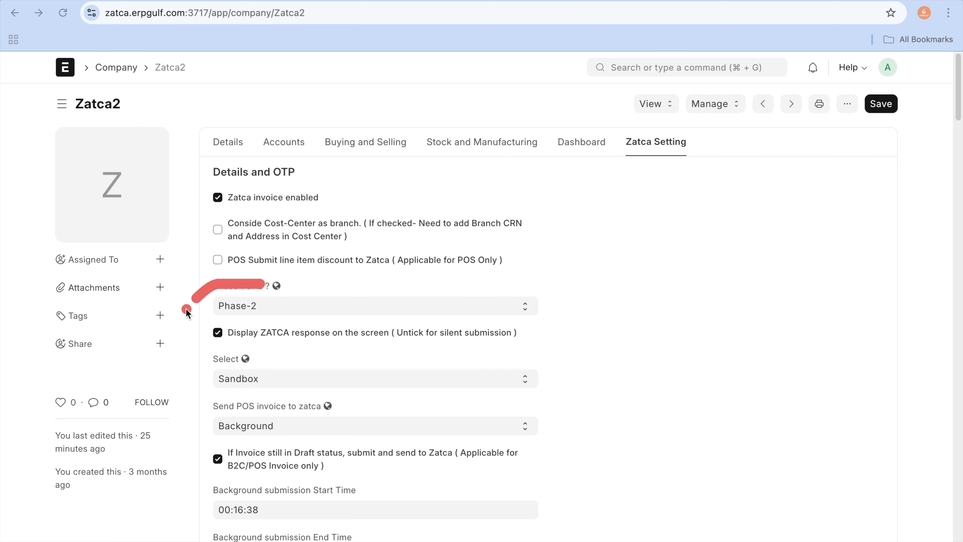
pyautogui.moveTo(186, 308); pyautogui.dragTo(282, 321)
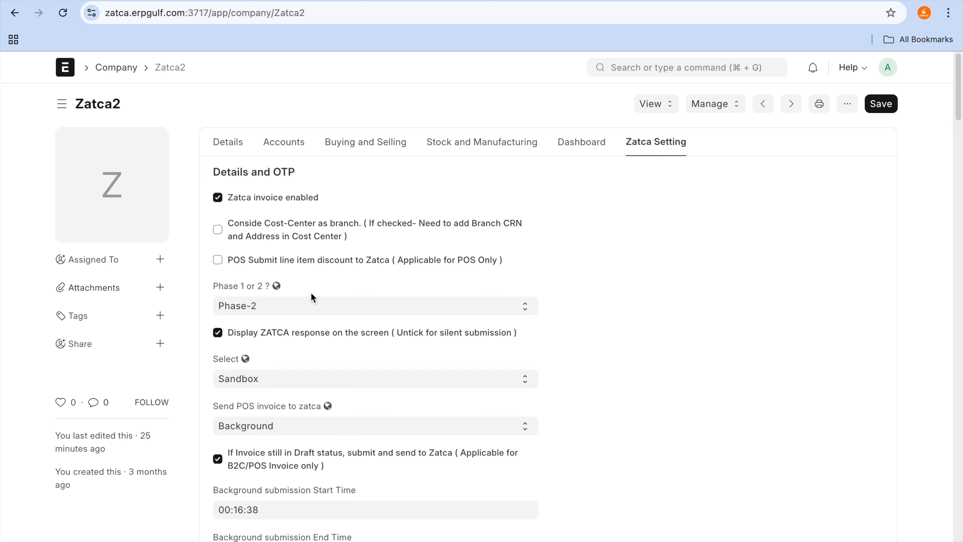
# Step: Switch the Zatca2 company's phase setting to Phase-1 and back to Phase-2, saving the record
pyautogui.click(284, 315)
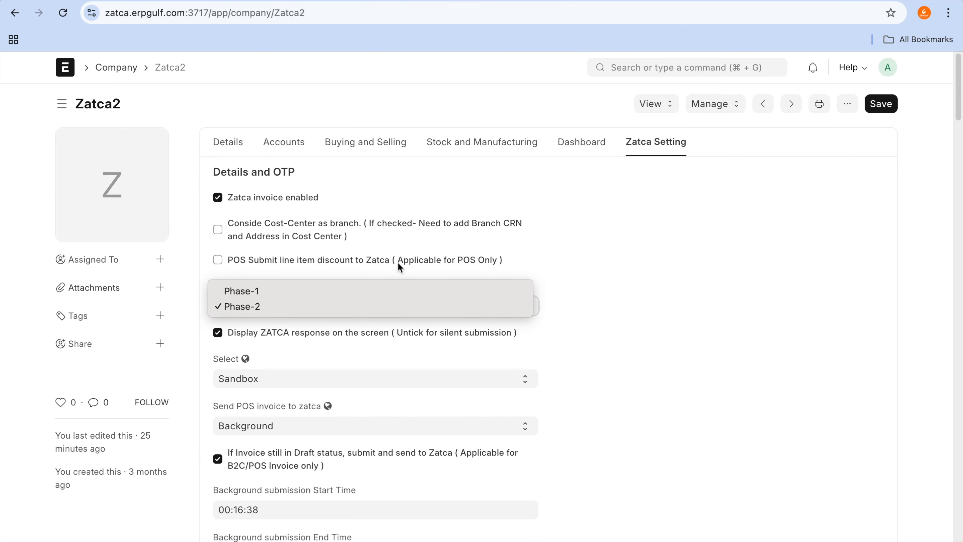
pyautogui.click(391, 291)
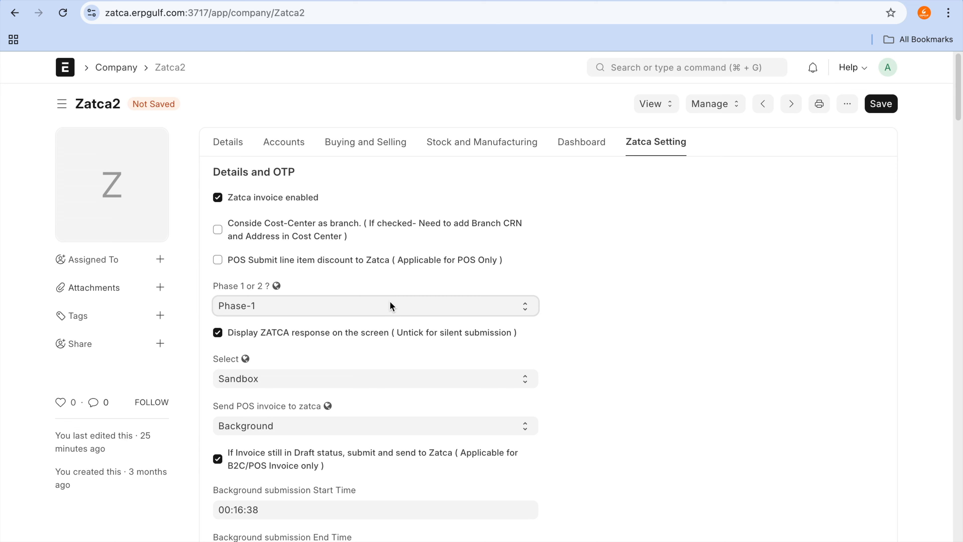
pyautogui.click(390, 301)
pyautogui.click(387, 322)
pyautogui.scroll(-1, 711, 289)
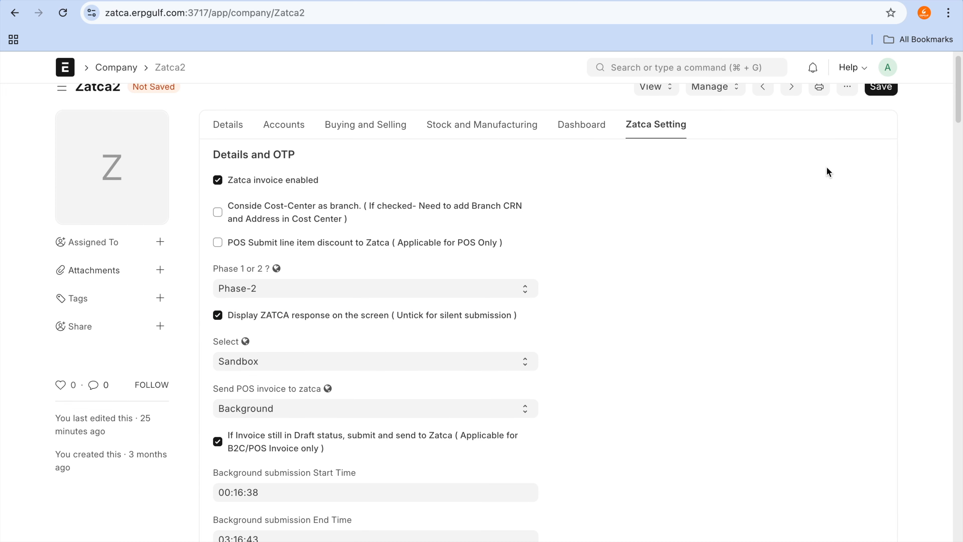
pyautogui.click(876, 94)
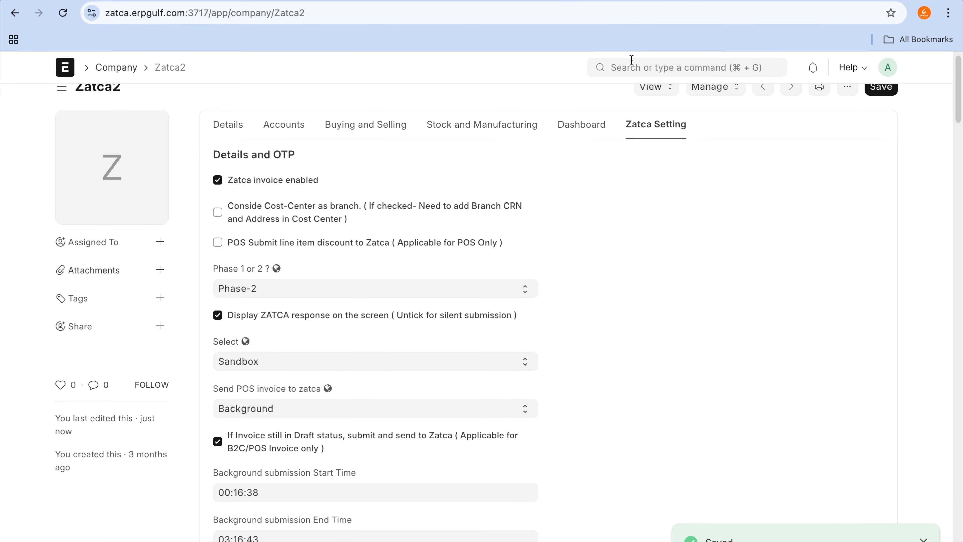
# Step: Go back to the Sales Invoice list and open the newest "Export customer test 1" invoice
pyautogui.click(633, 64)
pyautogui.write('sales inv')
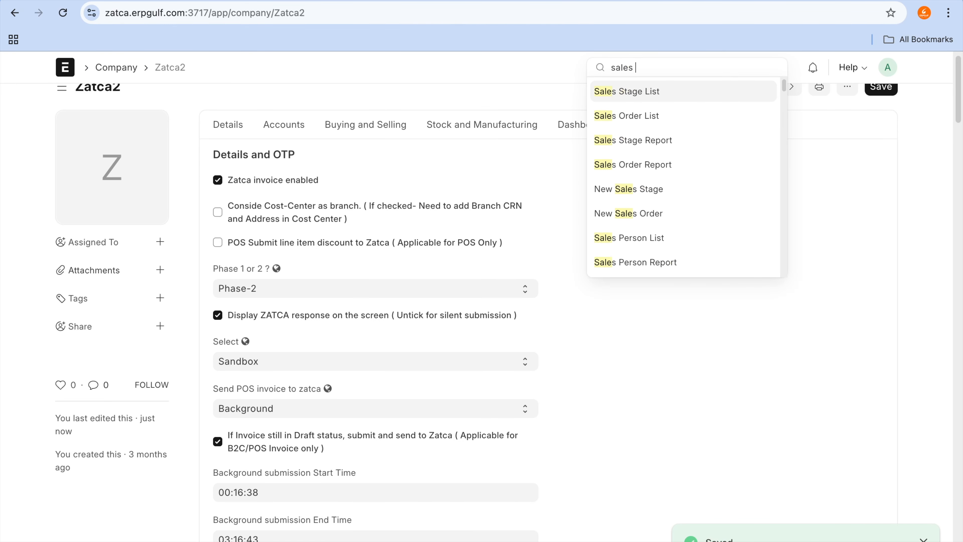
pyautogui.click(610, 99)
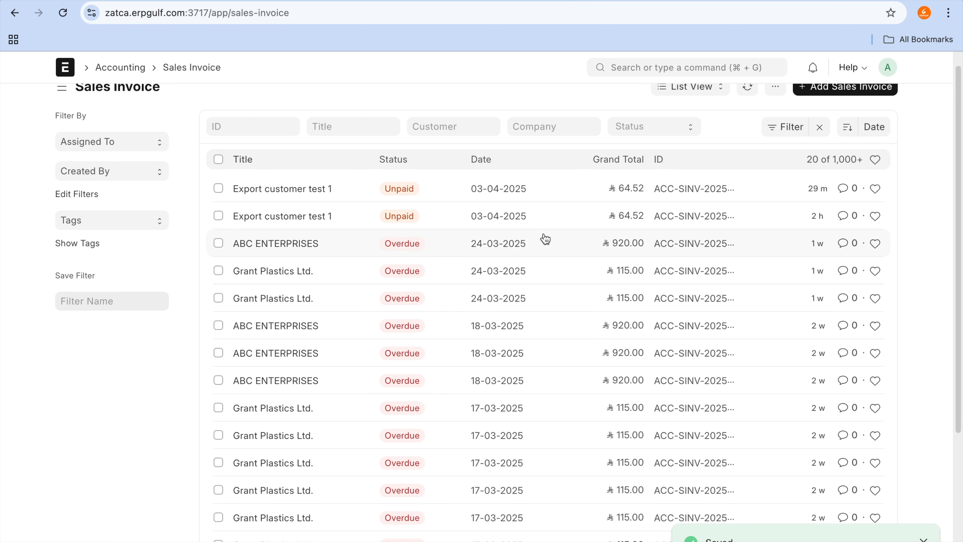
pyautogui.scroll(1, 546, 239)
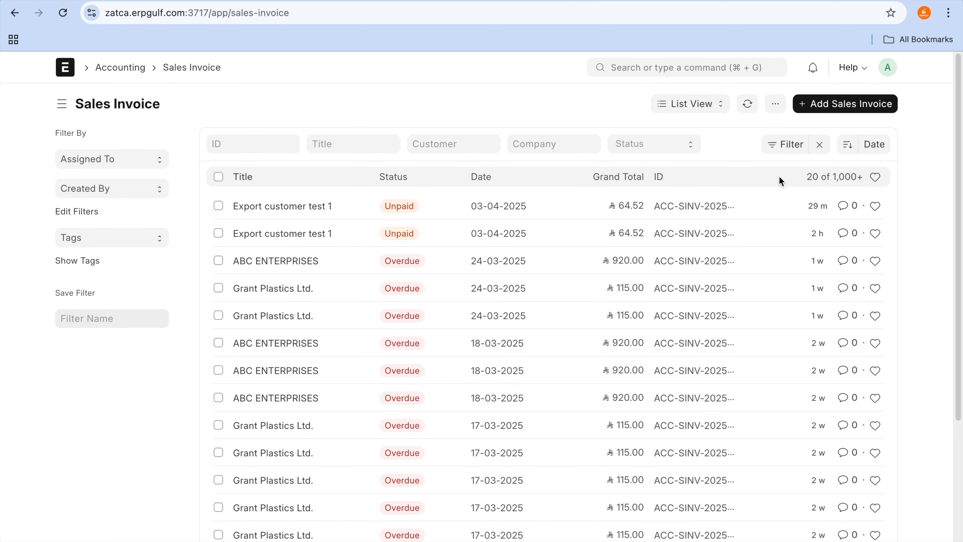
pyautogui.click(322, 207)
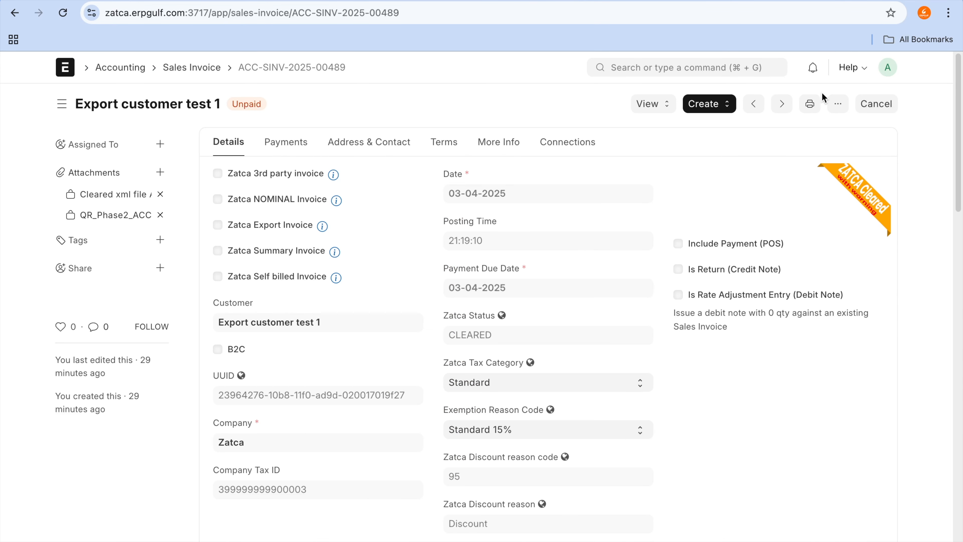
# Step: Duplicate the open sales invoice and set the copy's payment due date to today, 03-04-2025
pyautogui.click(838, 104)
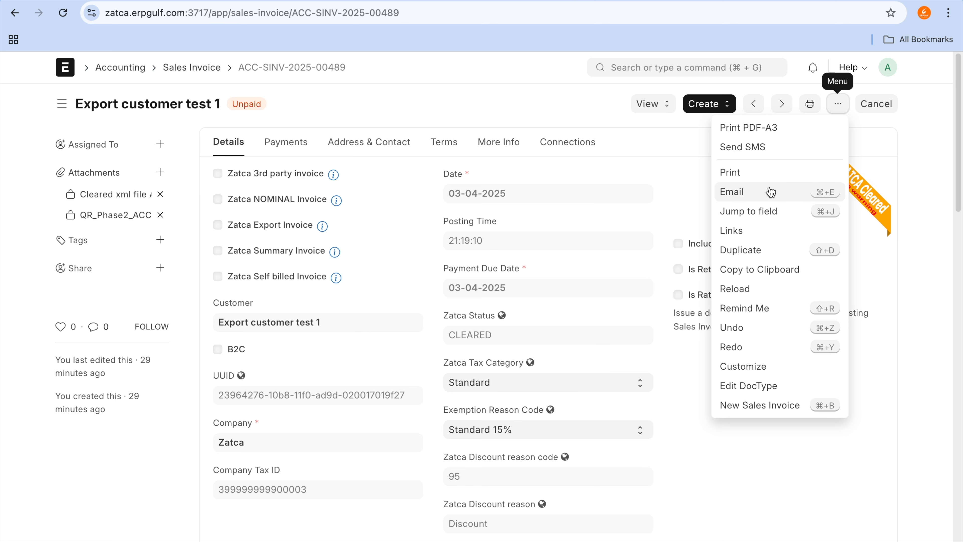
pyautogui.click(757, 246)
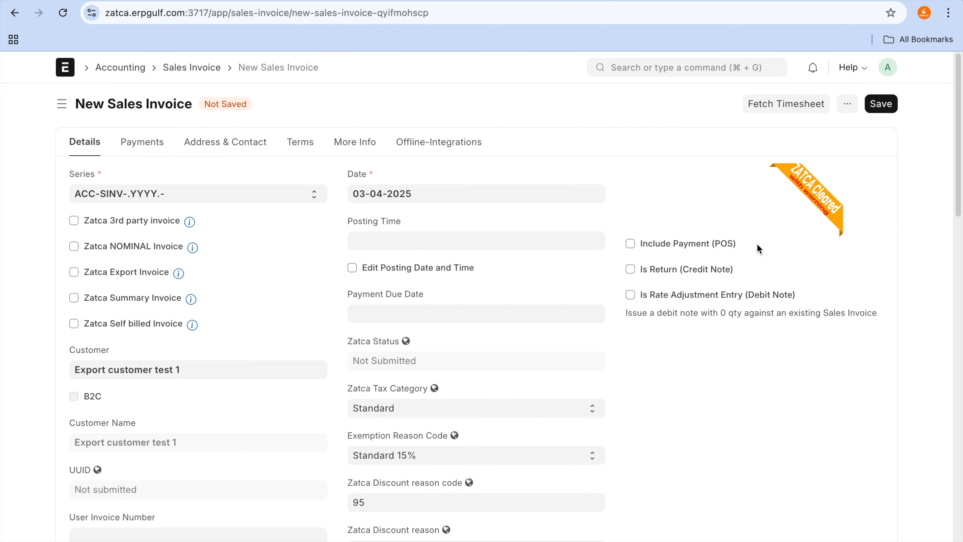
pyautogui.click(417, 314)
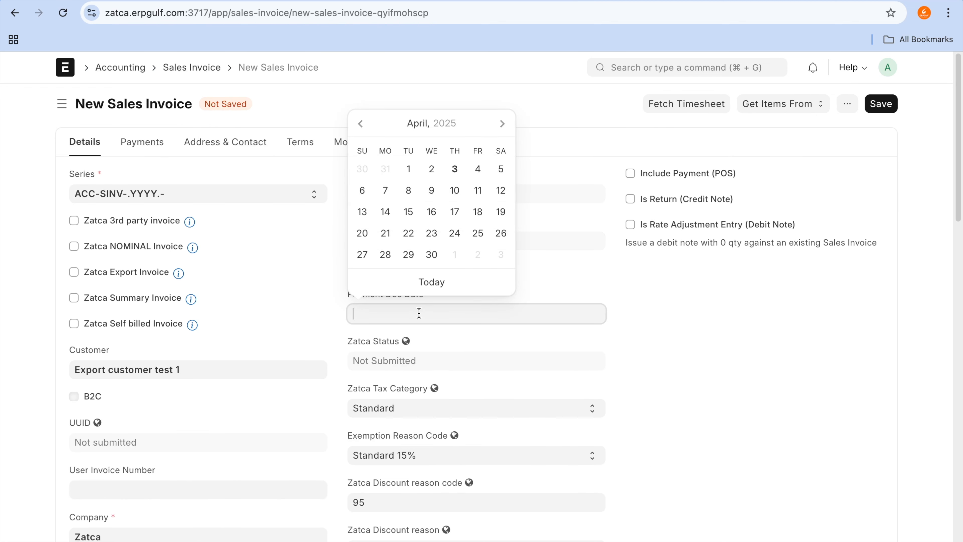
pyautogui.click(436, 285)
pyautogui.scroll(-5, 638, 328)
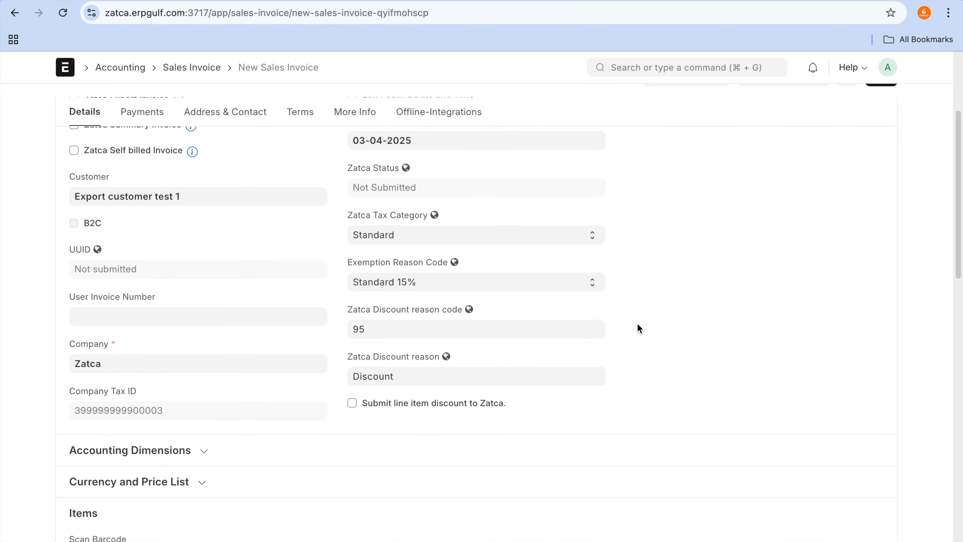
pyautogui.scroll(-5, 639, 329)
pyautogui.scroll(15, 639, 329)
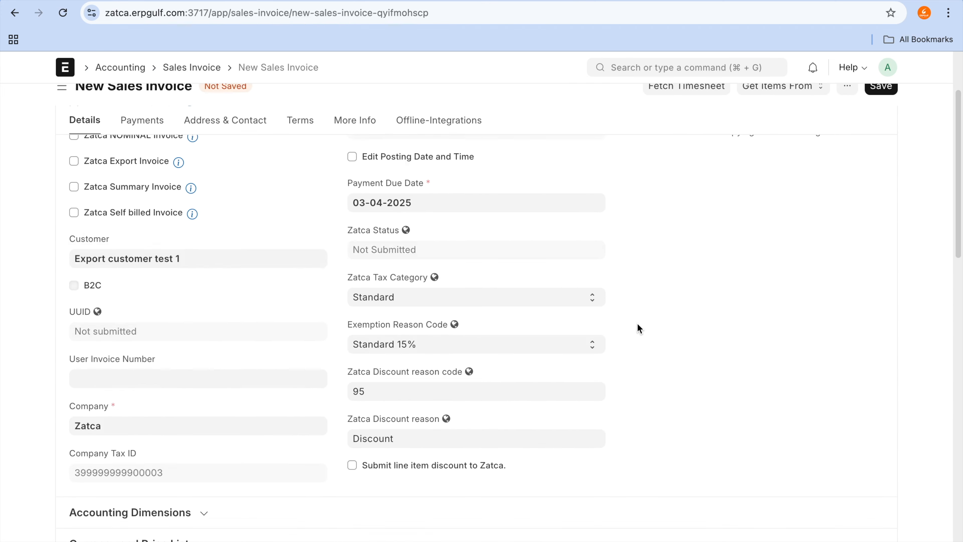
pyautogui.click(639, 325)
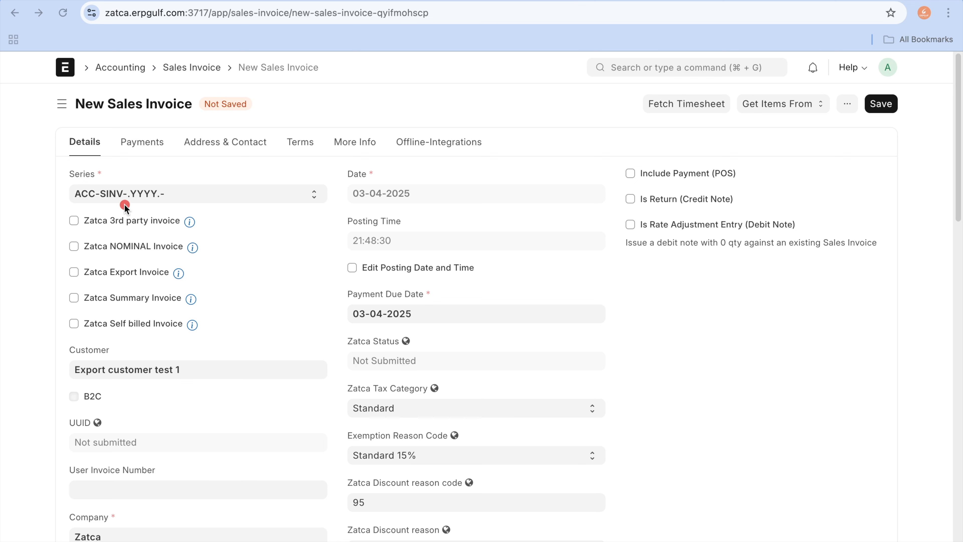
# Step: Read the documentation linked from the Zatca 3rd party invoice option and return to the new sales invoice
pyautogui.moveTo(44, 211)
pyautogui.mouseDown()
pyautogui.moveTo(65, 332)
pyautogui.moveTo(185, 356)
pyautogui.moveTo(235, 231)
pyautogui.mouseUp()
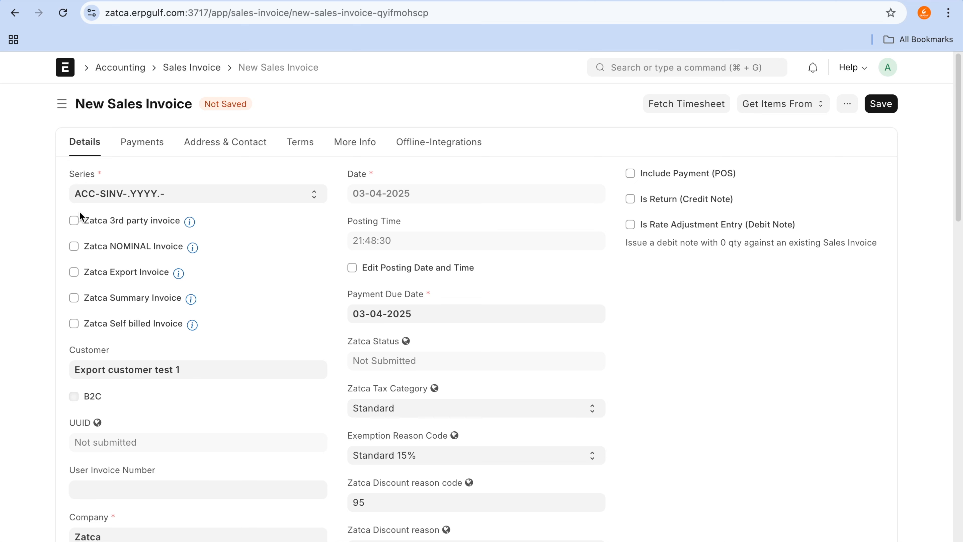
pyautogui.click(82, 222)
pyautogui.moveTo(189, 222)
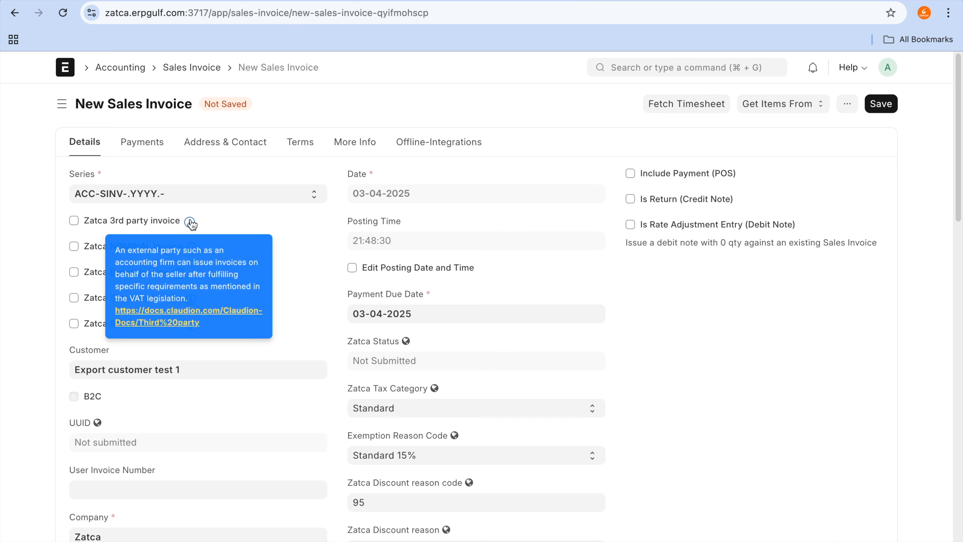
pyautogui.click(214, 308)
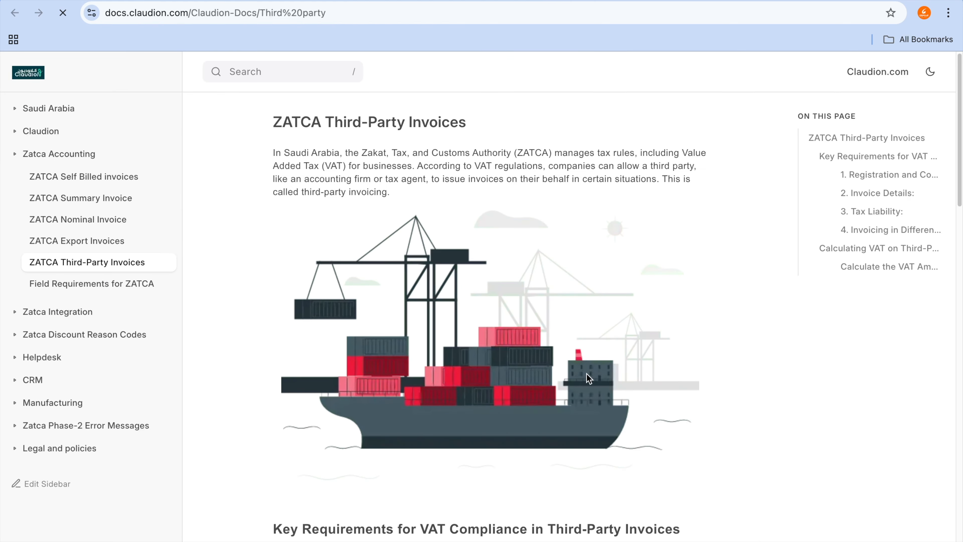
pyautogui.scroll(-10, 587, 374)
pyautogui.scroll(-15, 586, 373)
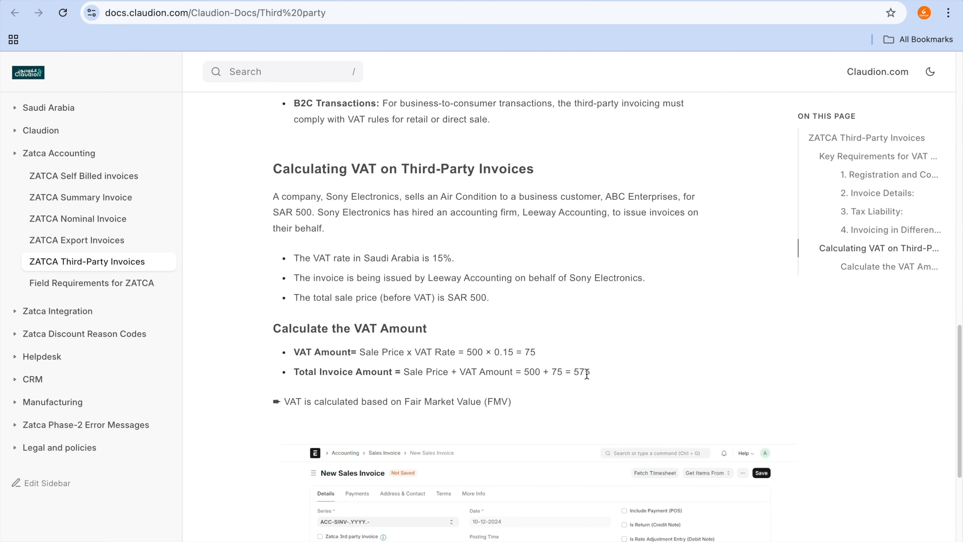
pyautogui.click(552, 1)
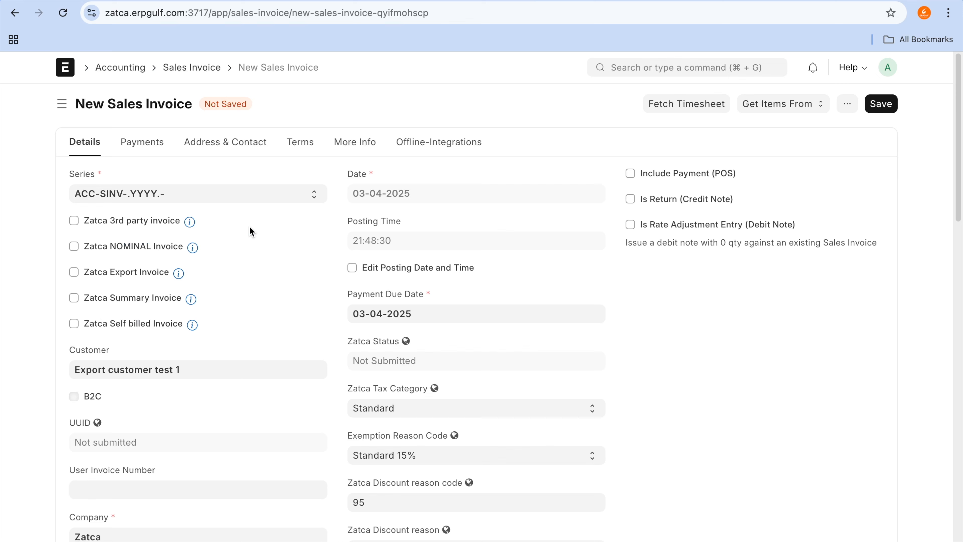
# Step: Read the documentation linked from the Zatca NOMINAL Invoice option
pyautogui.moveTo(195, 258)
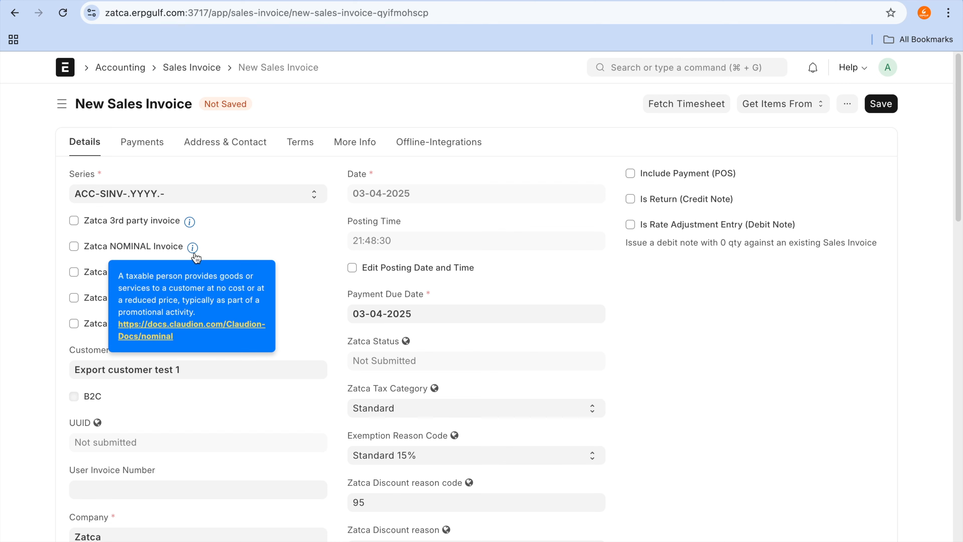
pyautogui.click(199, 331)
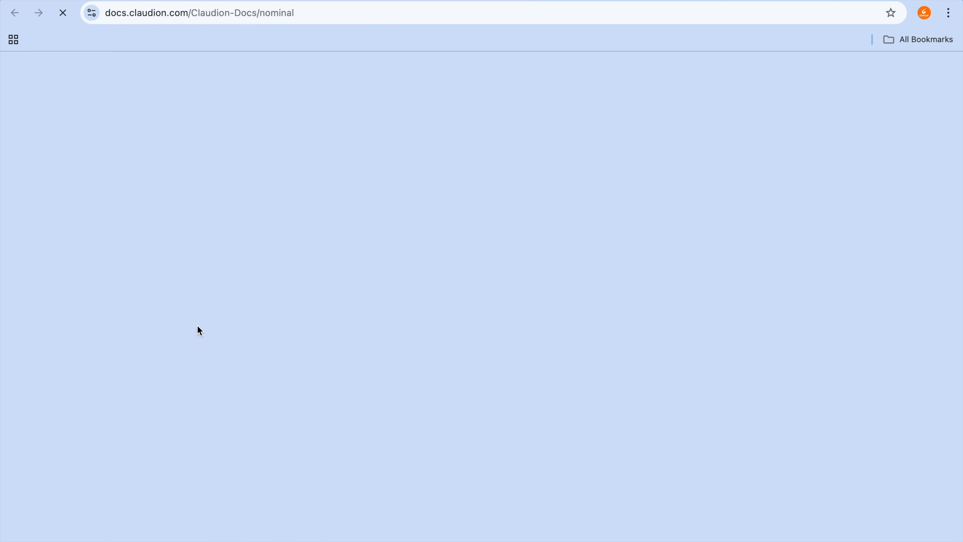
pyautogui.scroll(-5, 469, 281)
pyautogui.scroll(-3, 469, 281)
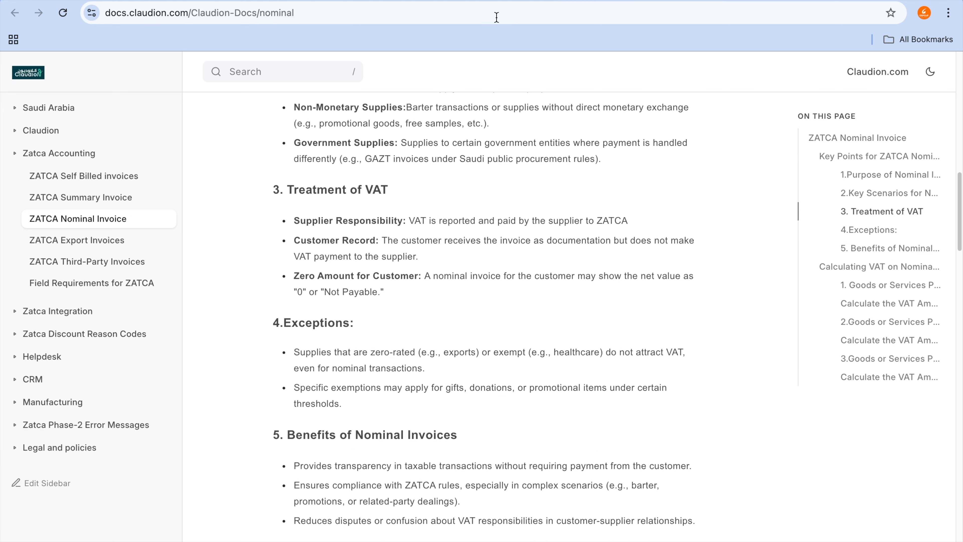
pyautogui.moveTo(581, 15)
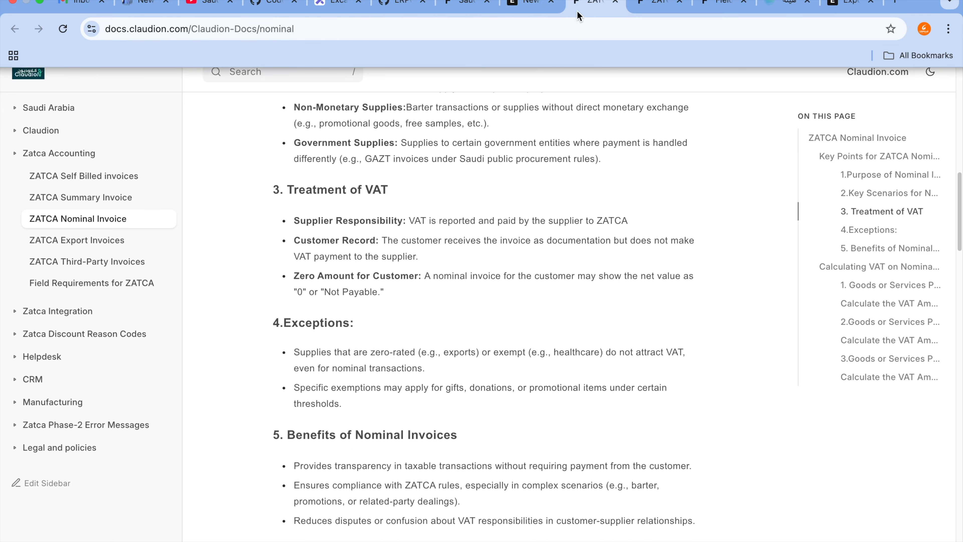
# Step: Close the nominal and third-party invoice documentation pages and return to the new sales invoice
pyautogui.click(614, 3)
pyautogui.click(614, 6)
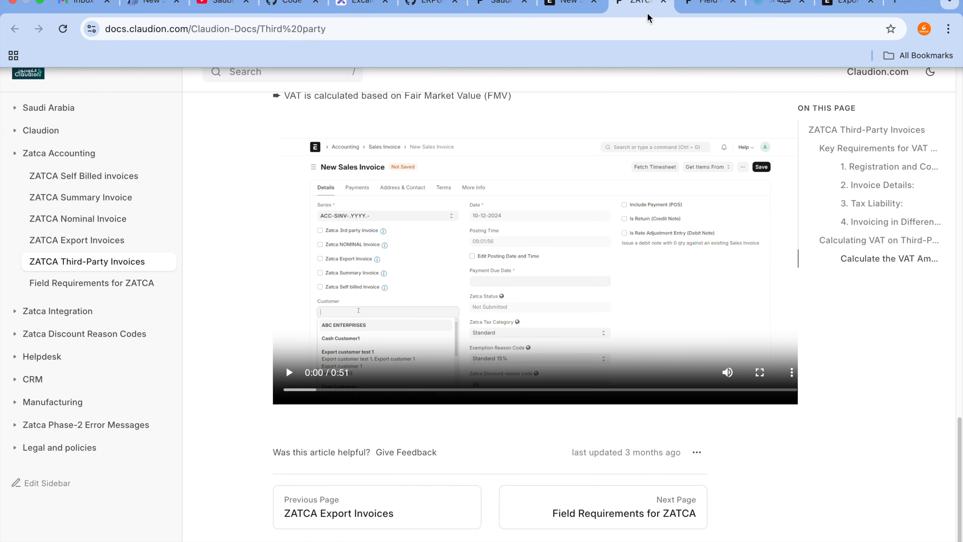
pyautogui.click(662, 6)
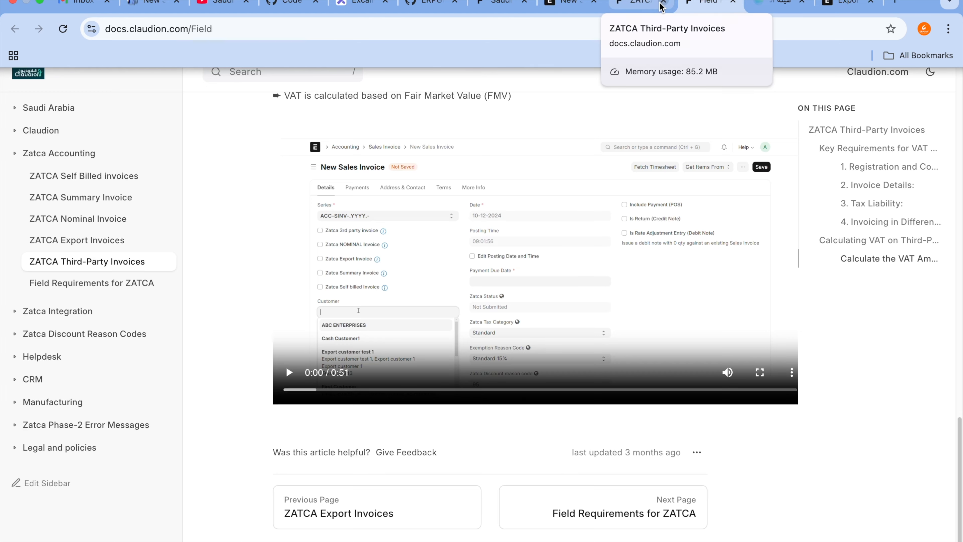
pyautogui.click(604, 3)
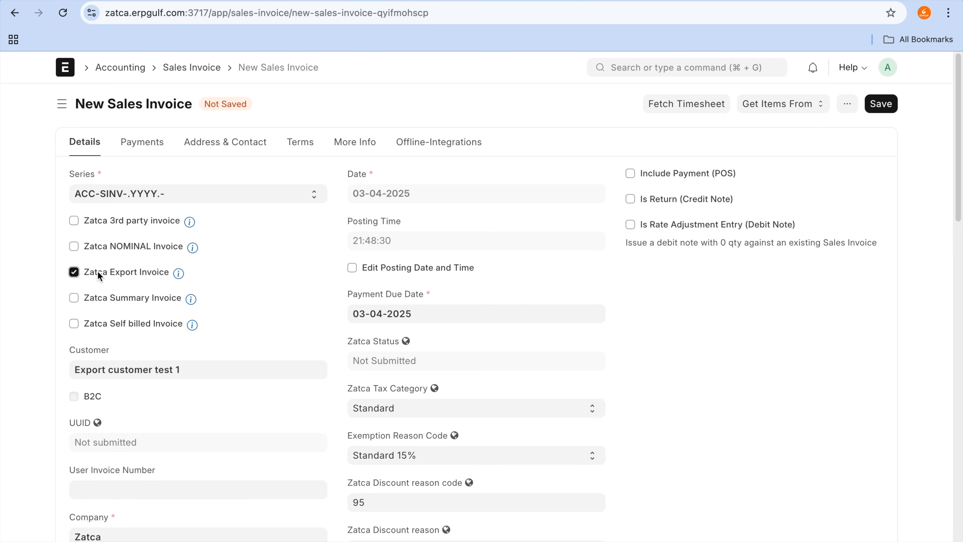
# Step: Review the Zatca Tax Category choices, keep Standard, and clear the invoice's Zatca Export Invoice option
pyautogui.click(424, 409)
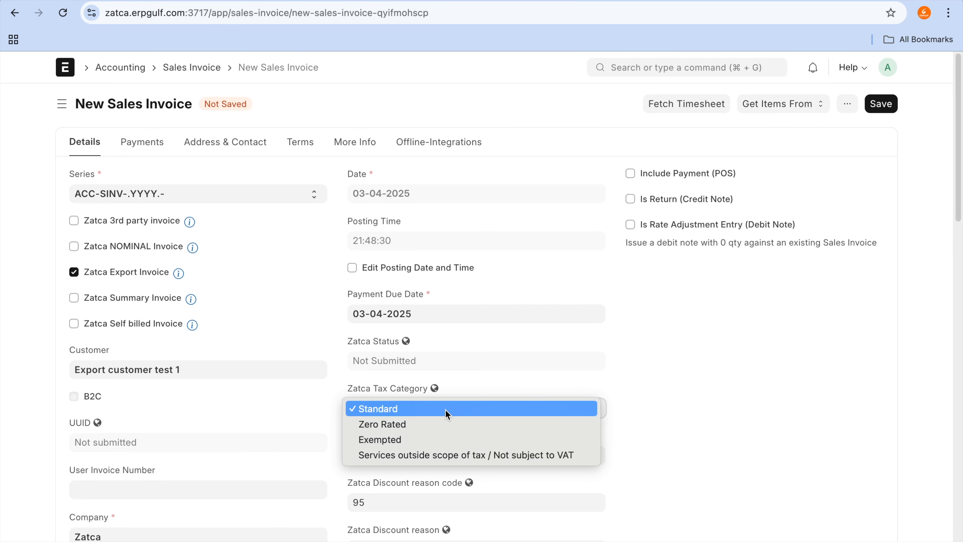
pyautogui.click(513, 378)
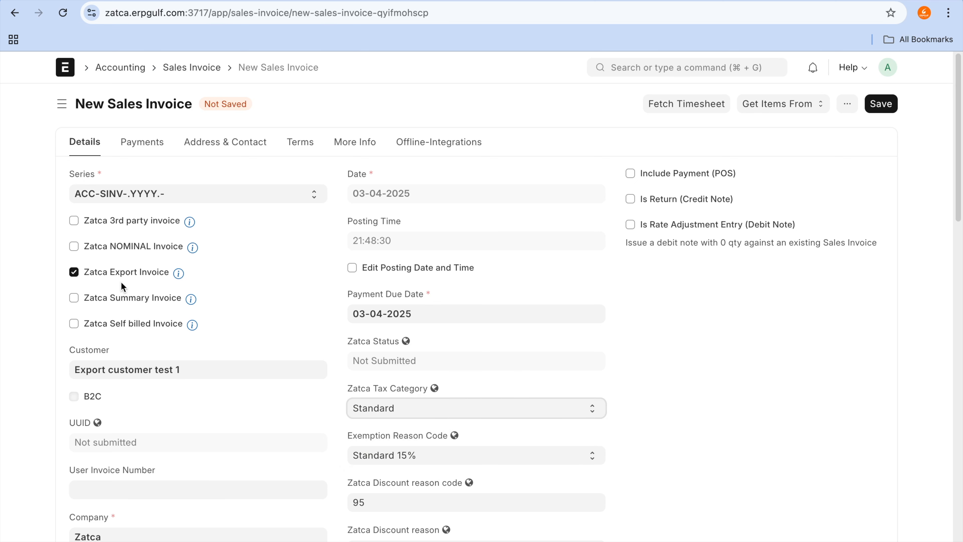
pyautogui.click(153, 271)
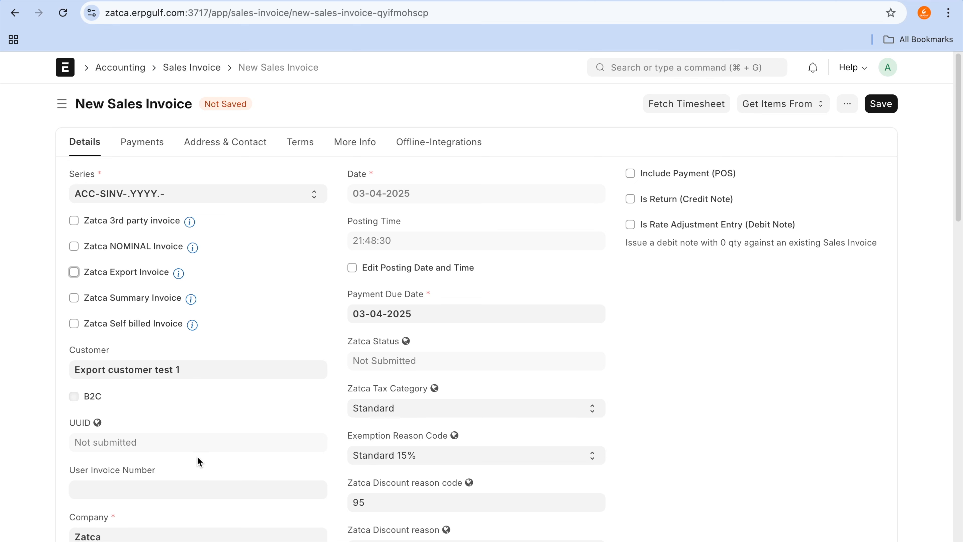
# Step: Open the customer record of Export customer test 1 from the sales invoice
pyautogui.click(164, 370)
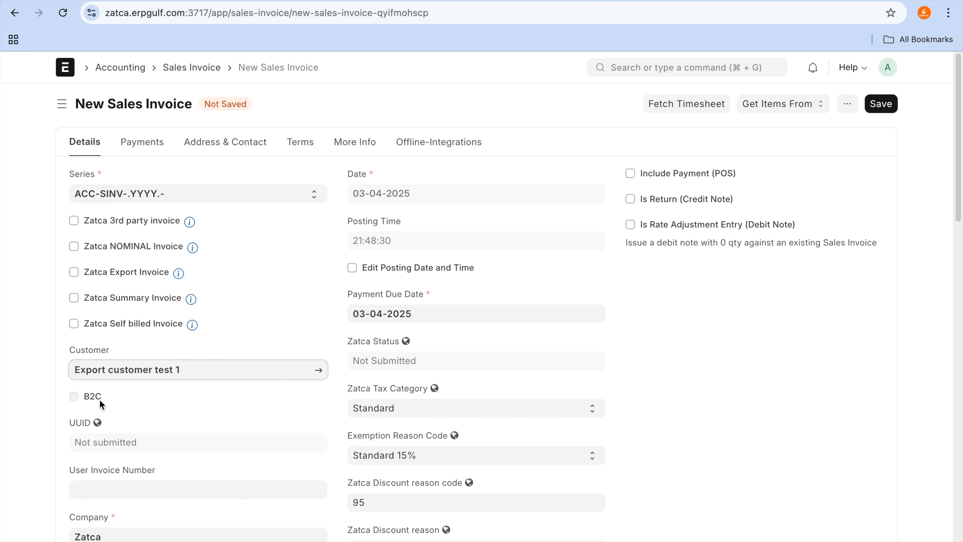
pyautogui.click(74, 399)
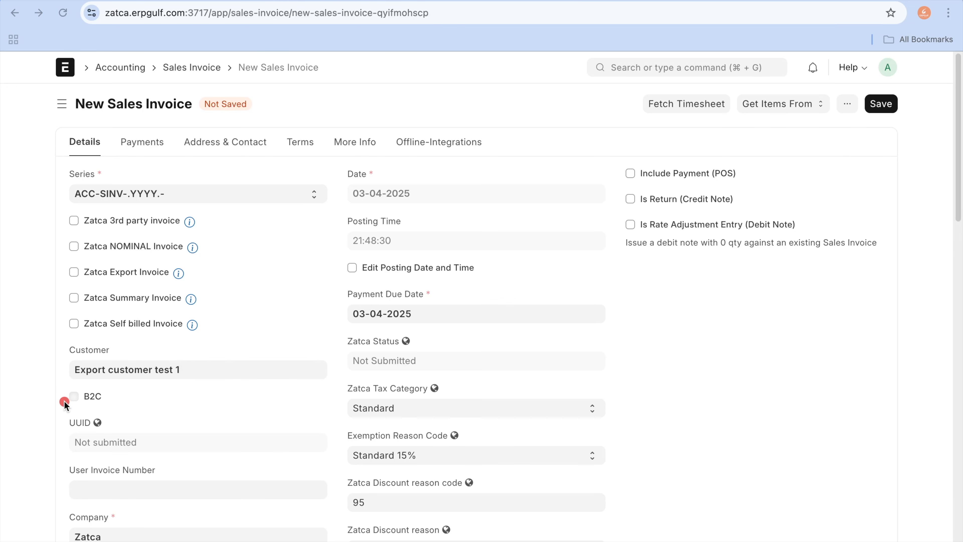
pyautogui.moveTo(64, 401)
pyautogui.mouseDown()
pyautogui.moveTo(78, 407)
pyautogui.moveTo(97, 393)
pyautogui.mouseUp()
pyautogui.click(142, 398)
pyautogui.click(203, 375)
pyautogui.click(321, 374)
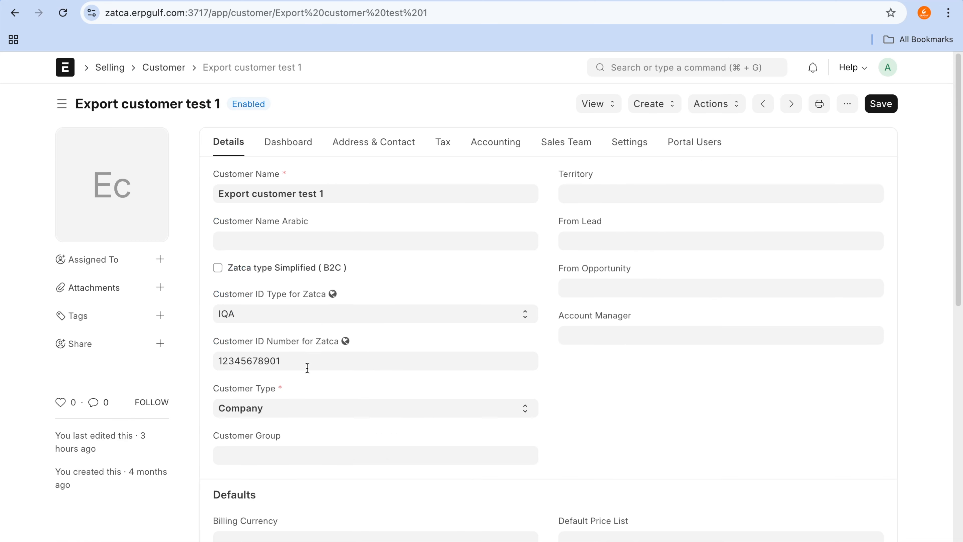
pyautogui.press('super+Tab')
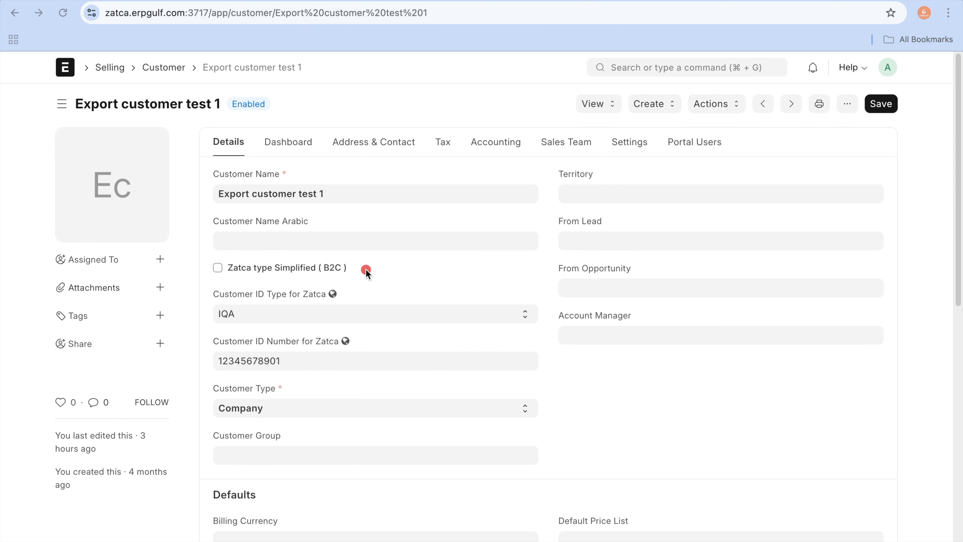
pyautogui.moveTo(366, 268); pyautogui.dragTo(511, 271)
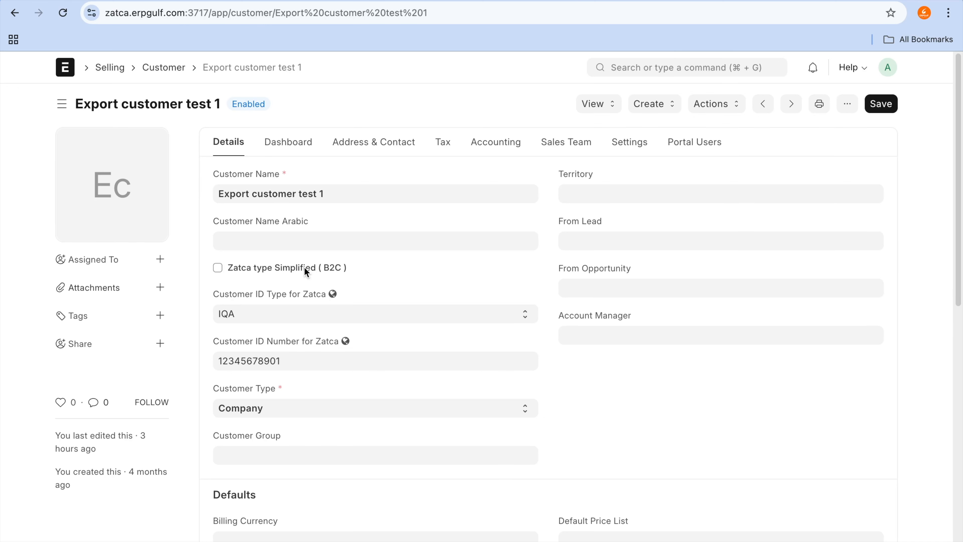
# Step: Set the Customer ID Type for Zatca to CRN, enter the customer's tax ID, and save the record
pyautogui.click(243, 311)
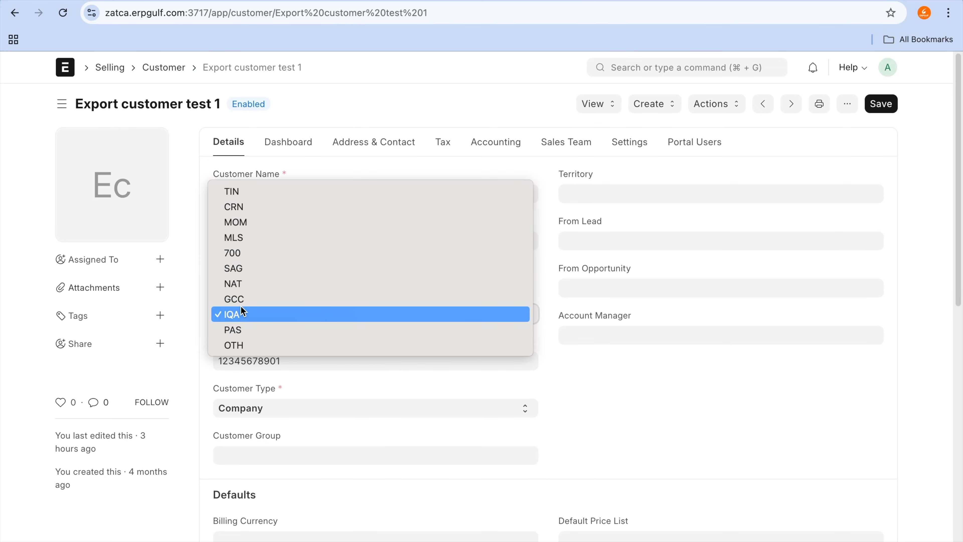
pyautogui.click(277, 212)
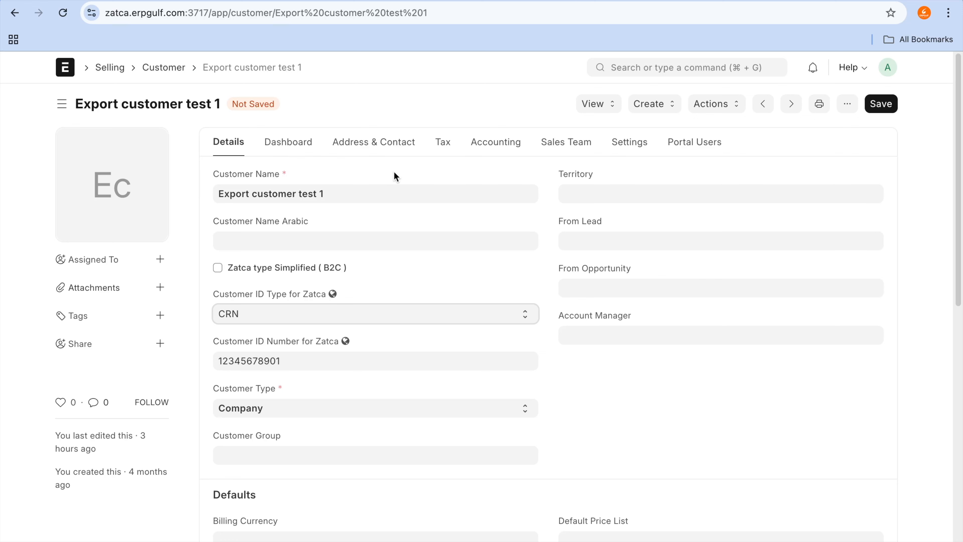
pyautogui.click(441, 145)
pyautogui.click(350, 199)
pyautogui.write('3232323232')
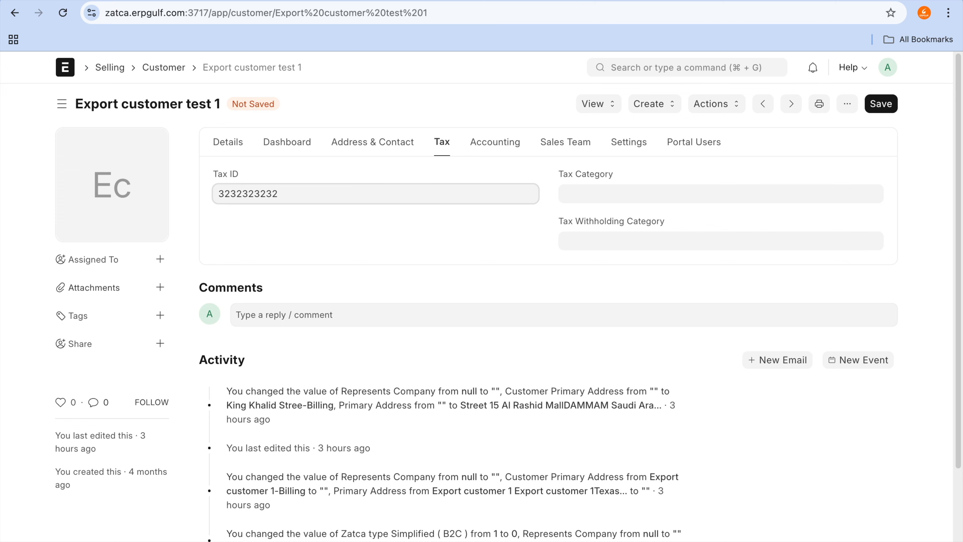
pyautogui.press('super+s')
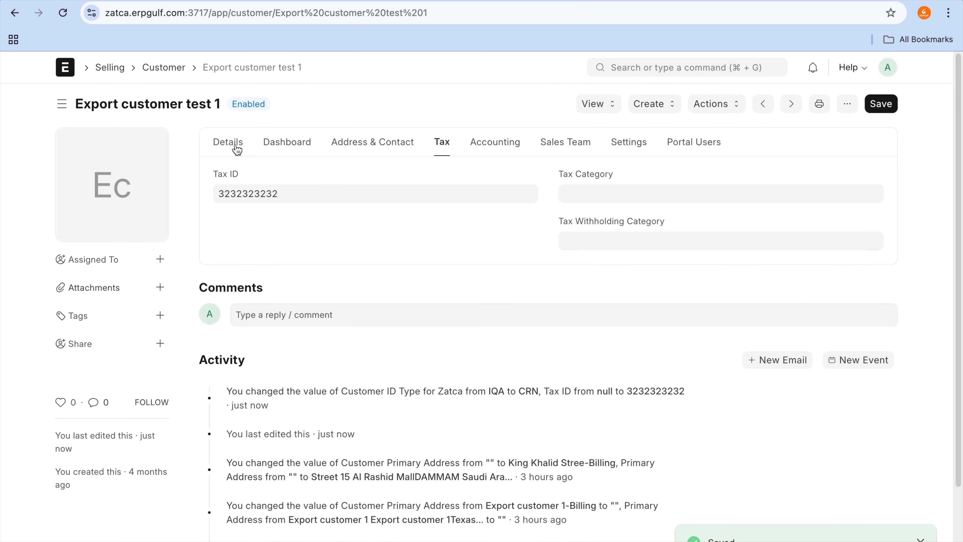
# Step: Switch the Customer ID Type for Zatca to IQA and back to CRN, saving the customer record
pyautogui.click(236, 149)
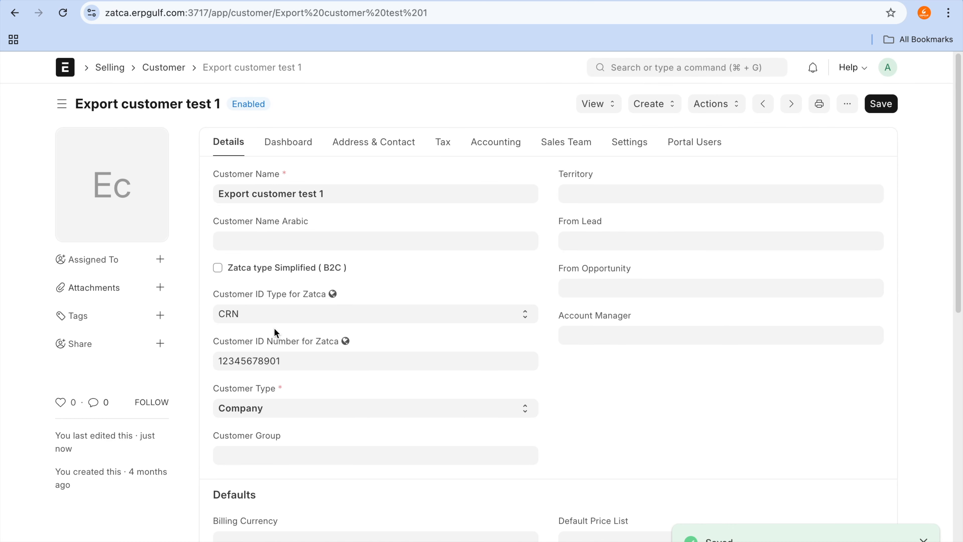
pyautogui.click(298, 316)
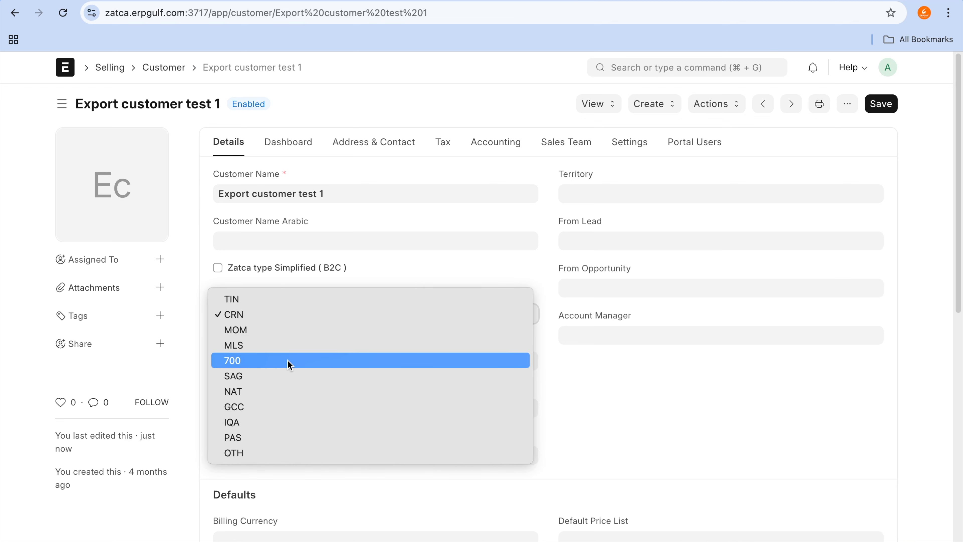
pyautogui.click(281, 418)
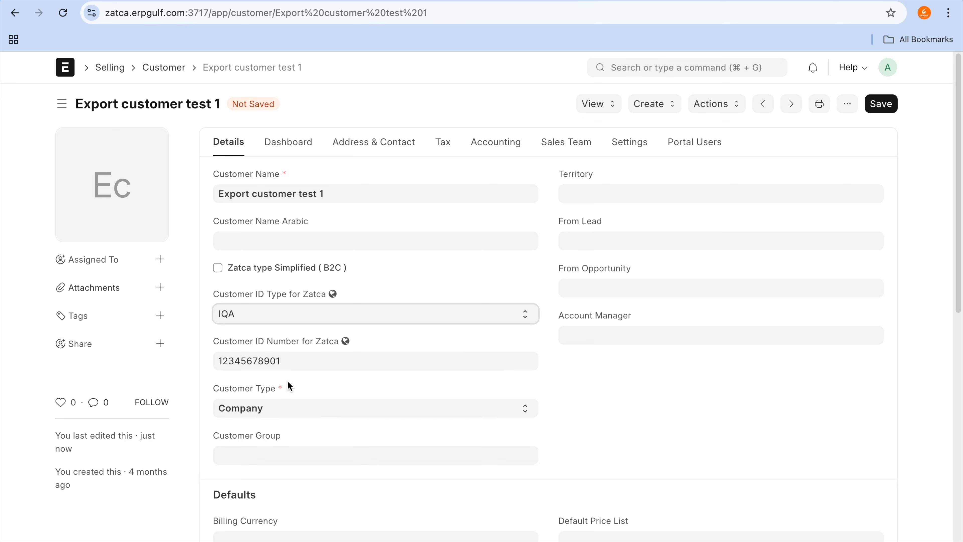
pyautogui.click(317, 321)
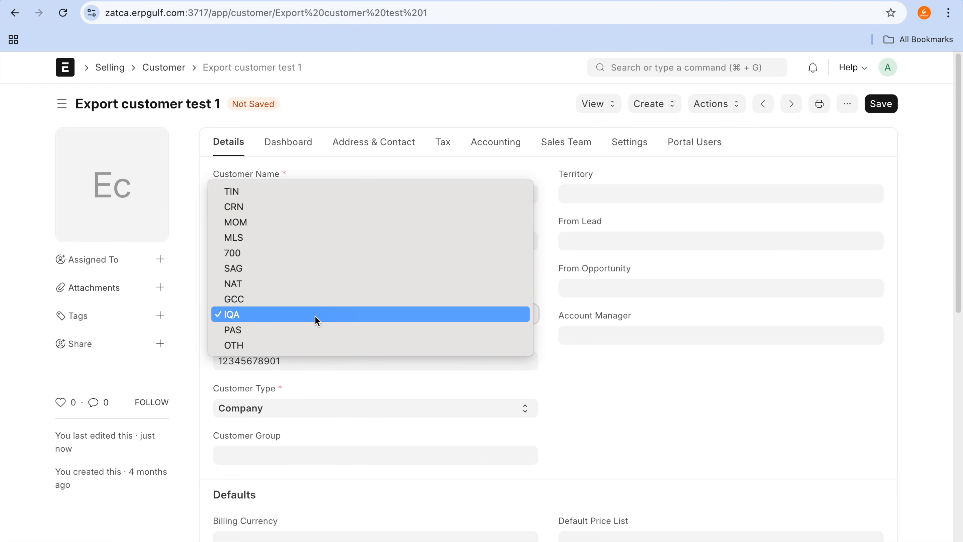
pyautogui.click(374, 390)
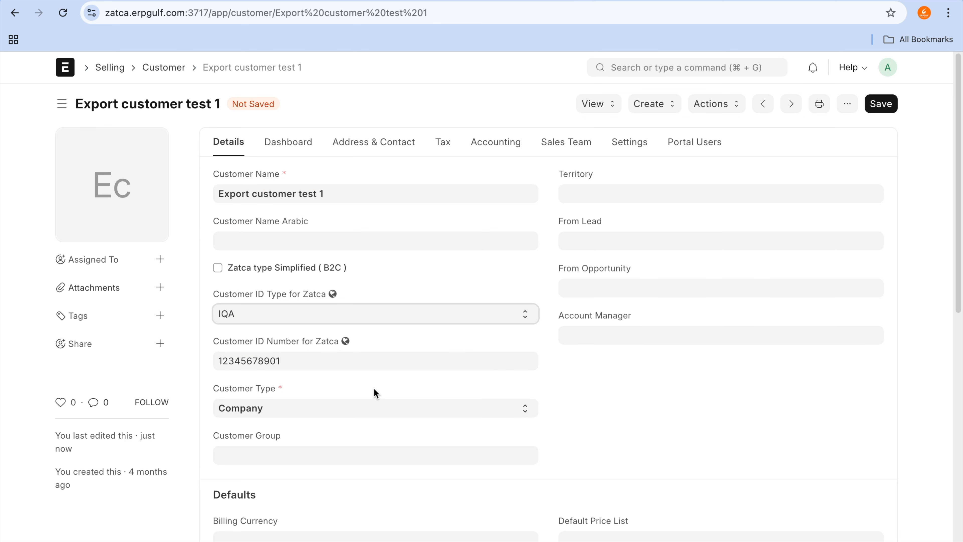
pyautogui.click(383, 324)
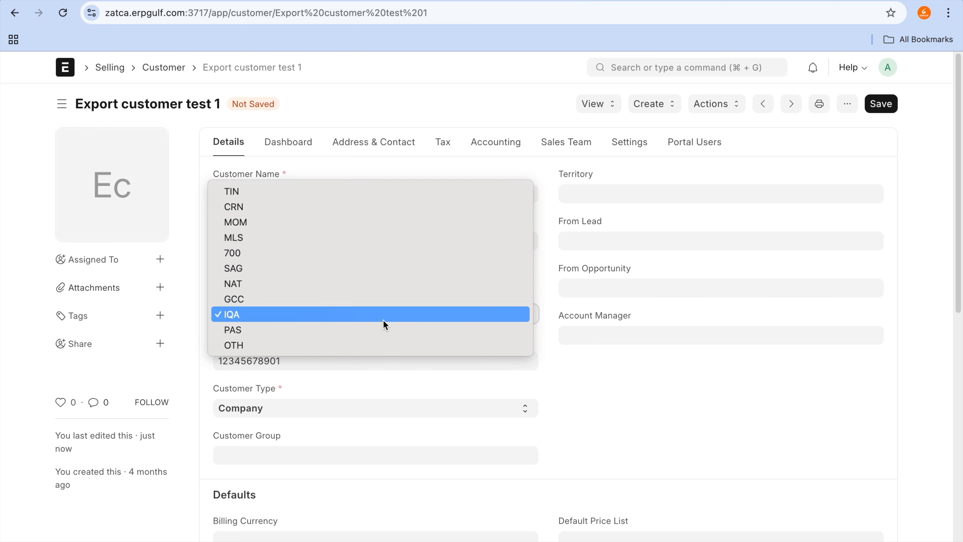
pyautogui.click(395, 211)
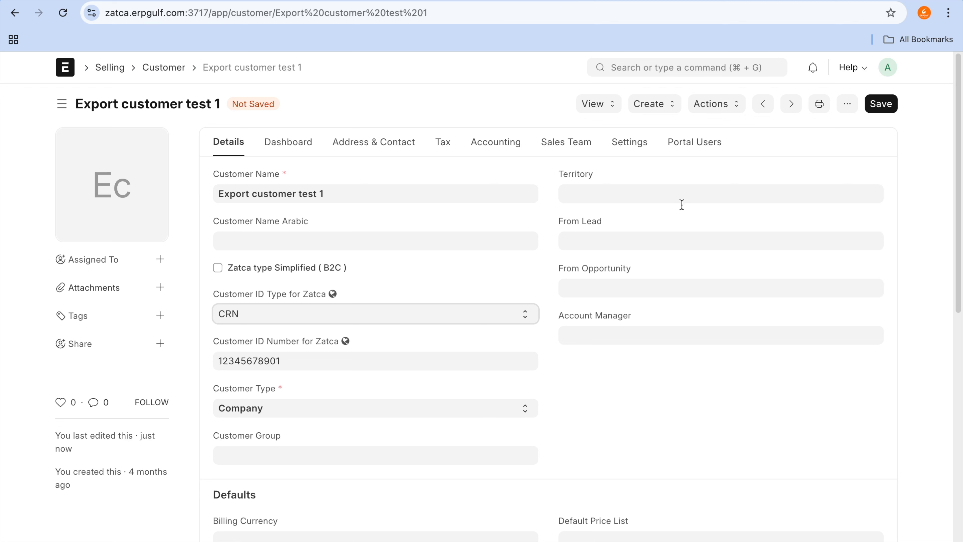
pyautogui.click(287, 321)
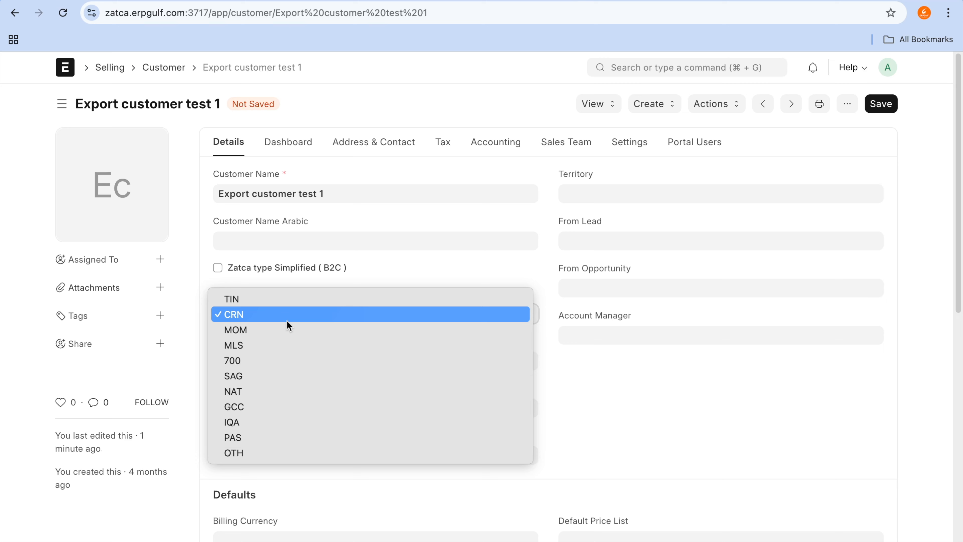
pyautogui.click(287, 321)
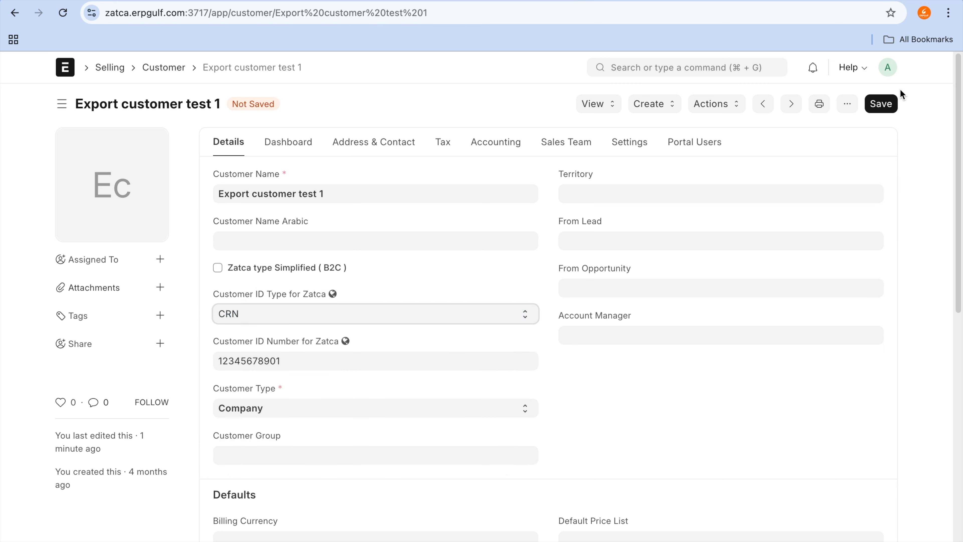
pyautogui.click(881, 103)
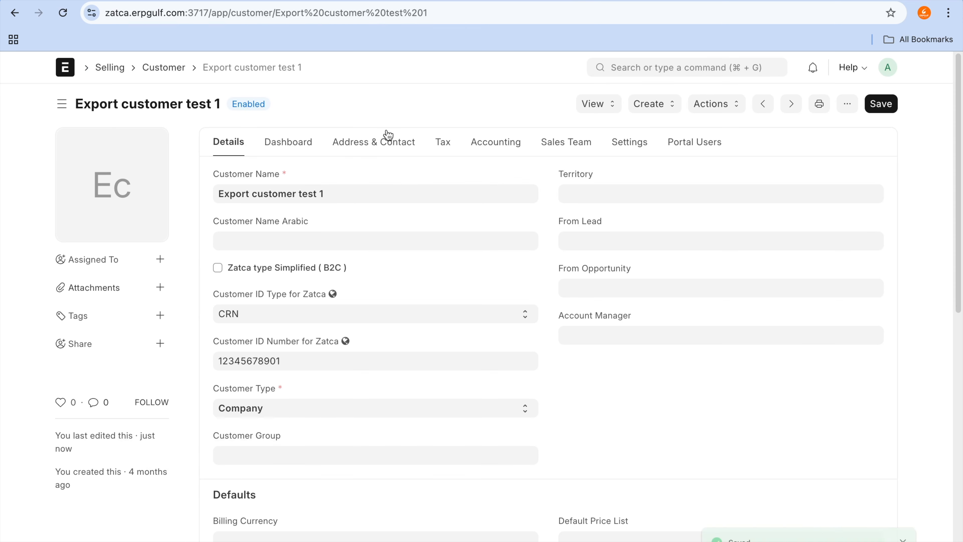
# Step: Open the primary billing address record linked to the customer Export customer test 1
pyautogui.click(388, 143)
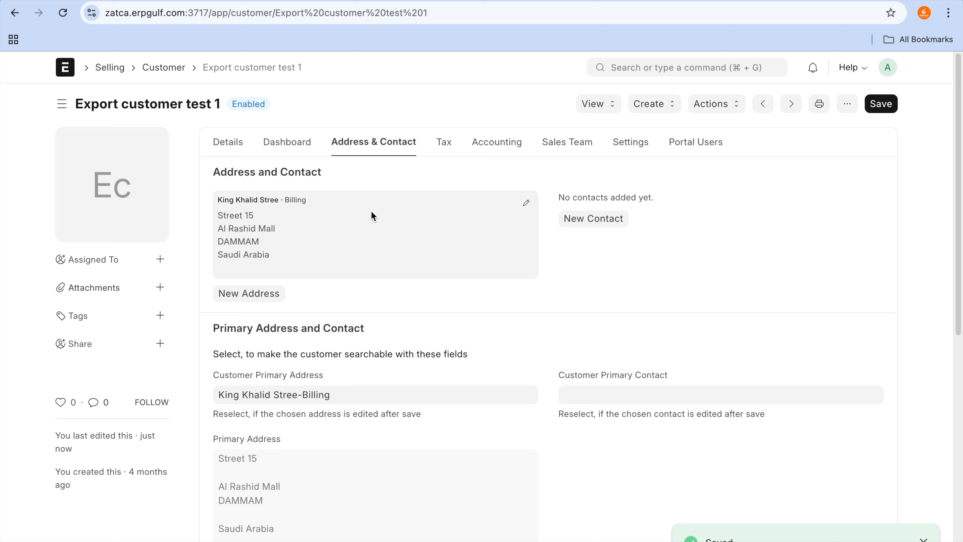
pyautogui.click(359, 399)
pyautogui.moveTo(278, 333); pyautogui.dragTo(187, 356)
pyautogui.moveTo(205, 407)
pyautogui.mouseDown()
pyautogui.moveTo(351, 429)
pyautogui.moveTo(351, 367)
pyautogui.moveTo(278, 345)
pyautogui.moveTo(245, 353)
pyautogui.mouseUp()
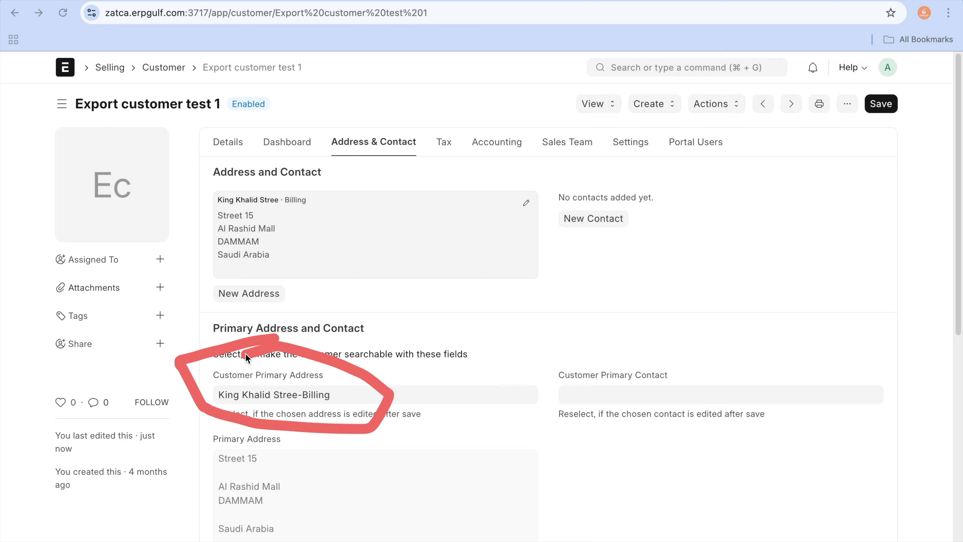
pyautogui.click(345, 394)
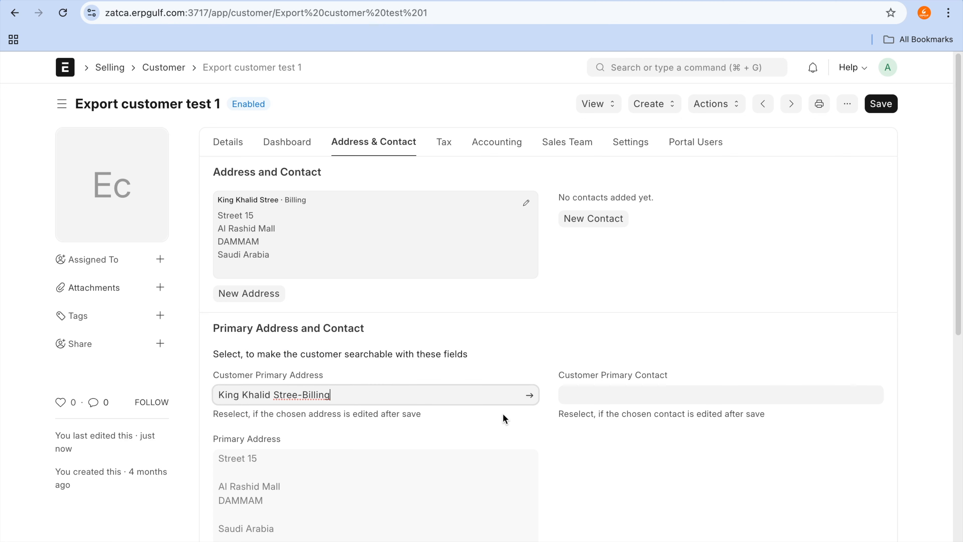
pyautogui.click(527, 396)
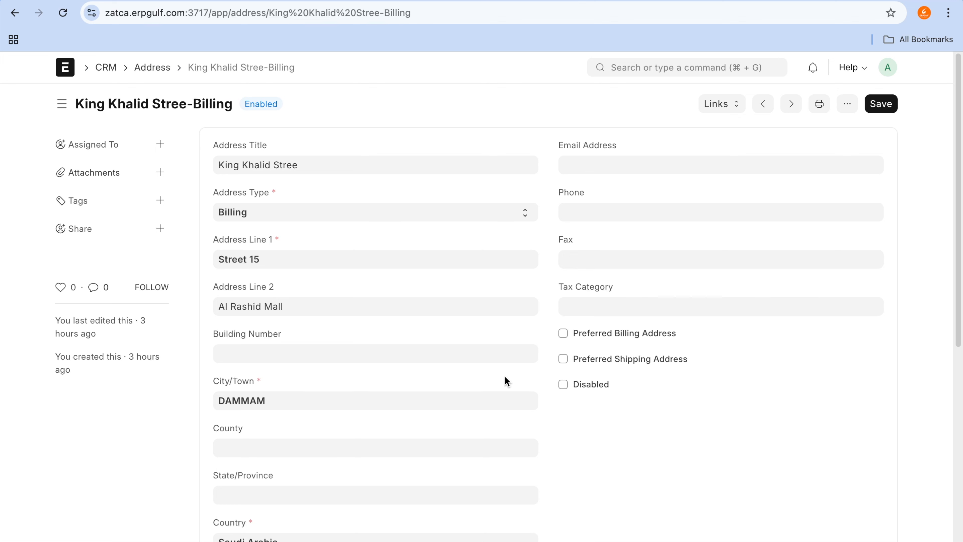
# Step: Examine the address lines, building number, city, country and postal code fields of the customer's billing address
pyautogui.hotkey('ctrl', 'a')
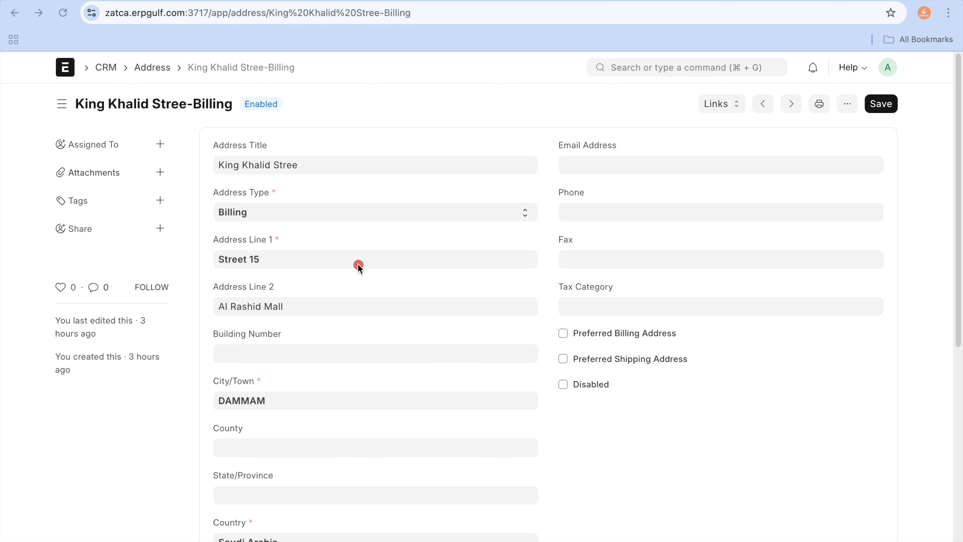
pyautogui.moveTo(357, 262); pyautogui.dragTo(474, 262)
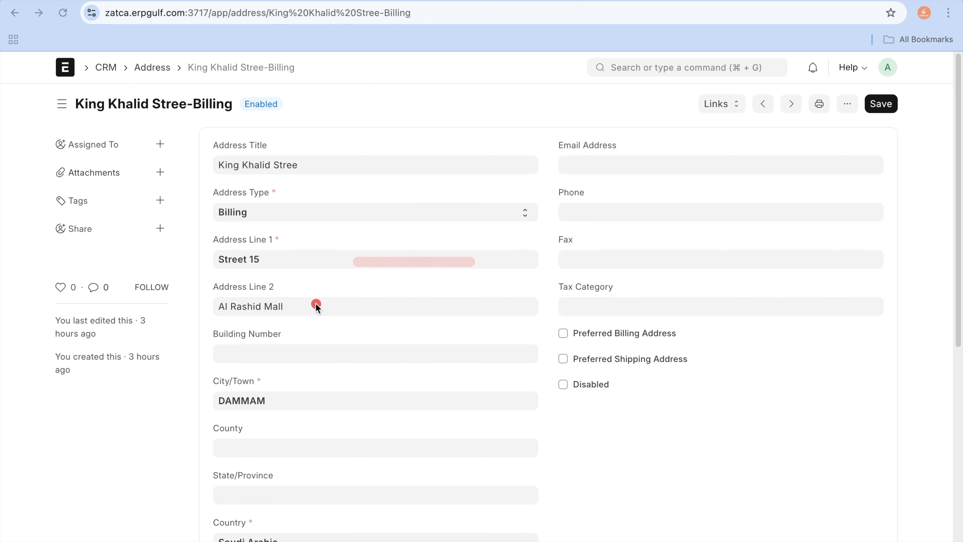
pyautogui.moveTo(316, 305); pyautogui.dragTo(422, 305)
pyautogui.moveTo(322, 357); pyautogui.dragTo(400, 358)
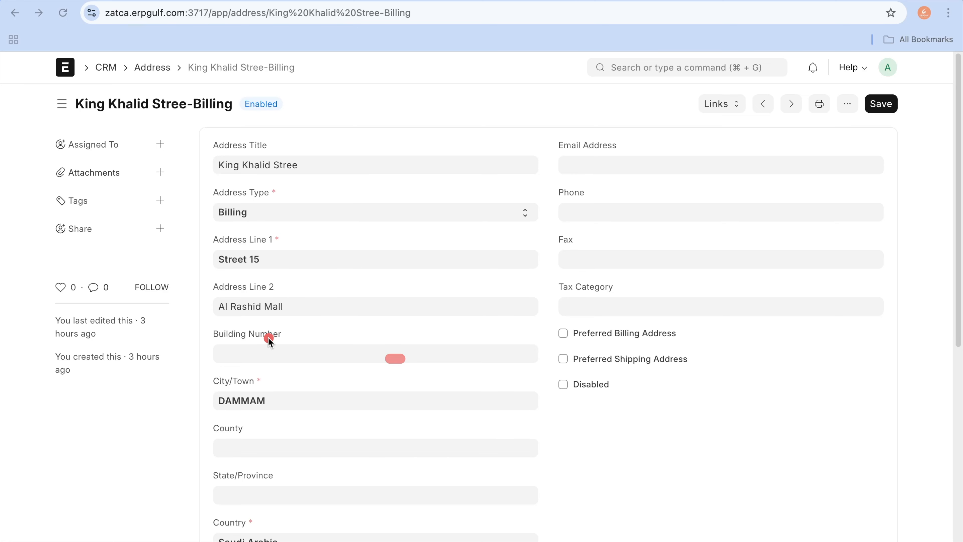
pyautogui.moveTo(269, 337)
pyautogui.mouseDown()
pyautogui.moveTo(253, 366)
pyautogui.moveTo(325, 364)
pyautogui.mouseUp()
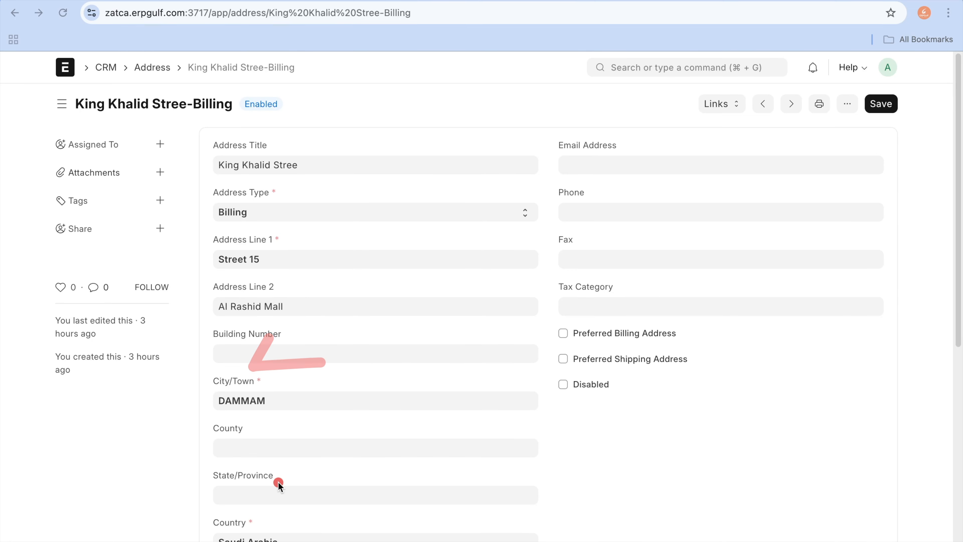
pyautogui.scroll(-3, 278, 482)
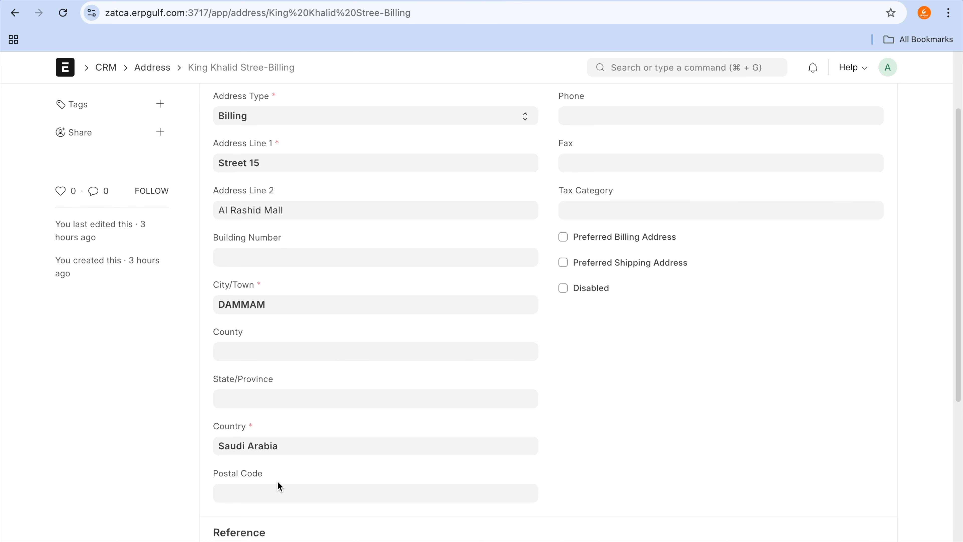
pyautogui.scroll(3, 278, 481)
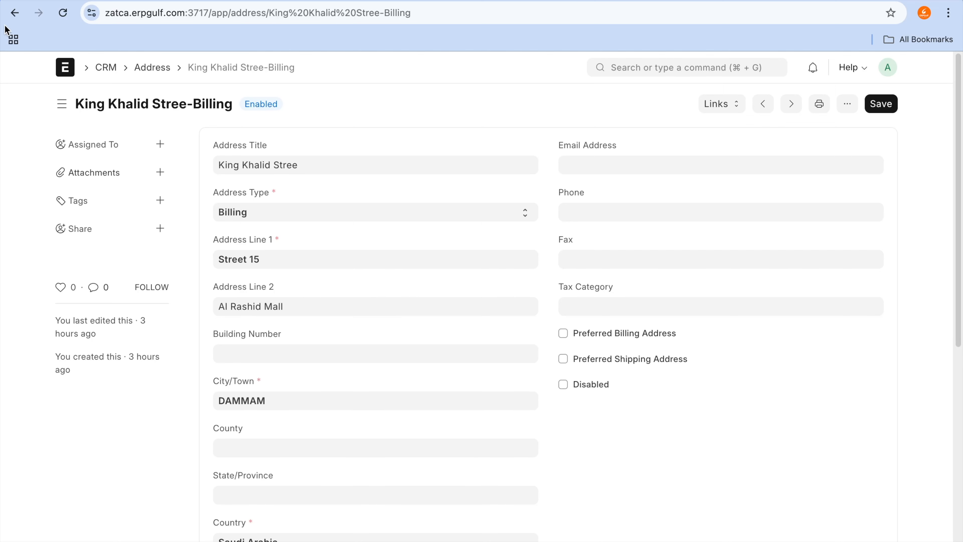
# Step: Return to the new sales invoice for Export customer test 1, save it, and permanently submit it
pyautogui.click(14, 13)
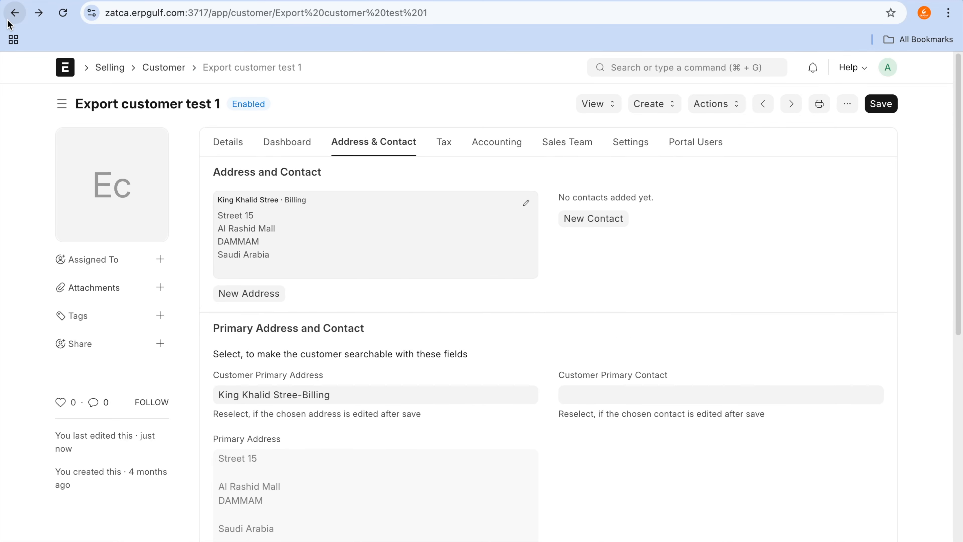
pyautogui.click(9, 22)
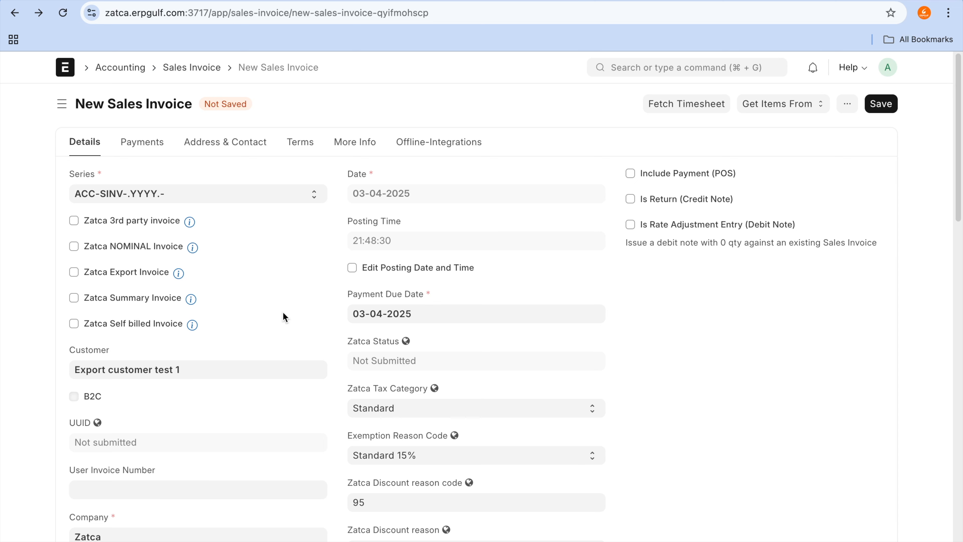
pyautogui.click(881, 103)
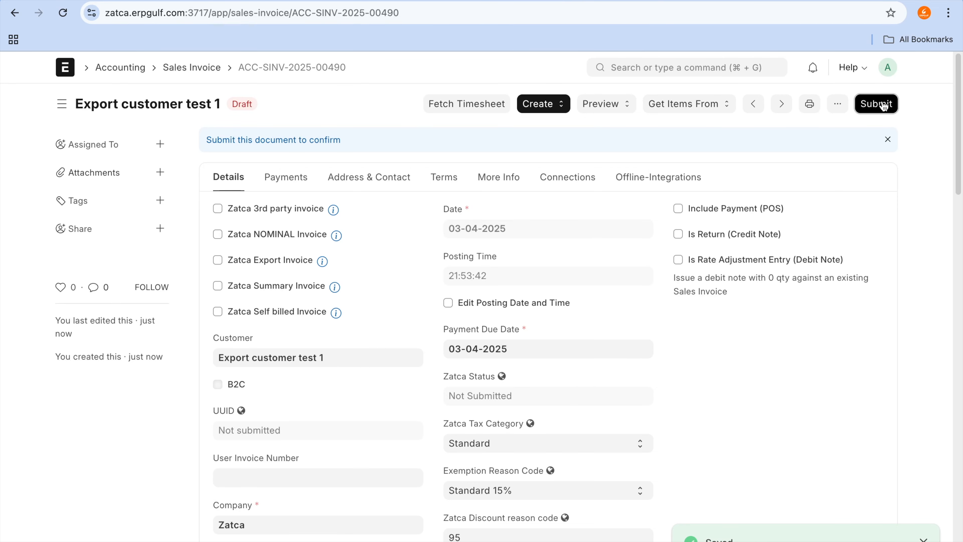
pyautogui.click(881, 104)
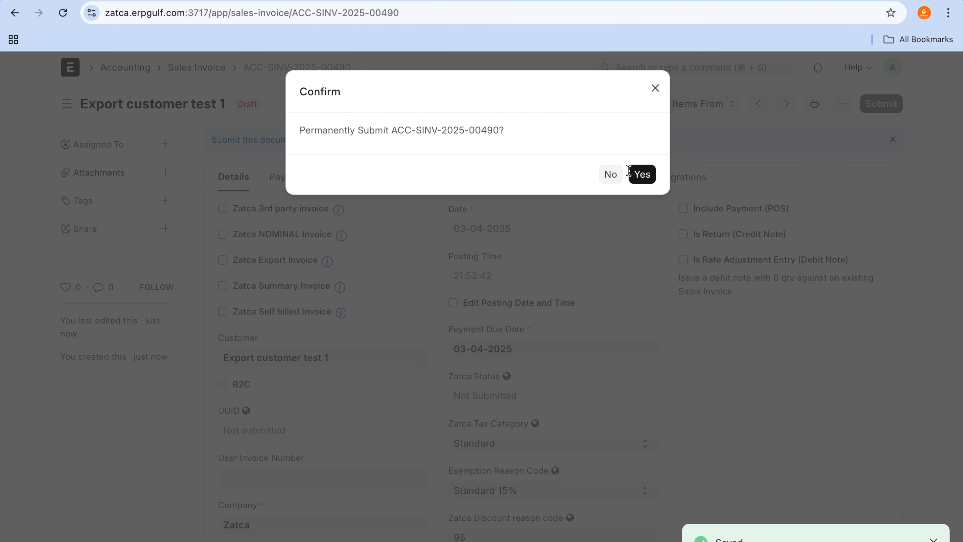
pyautogui.click(642, 173)
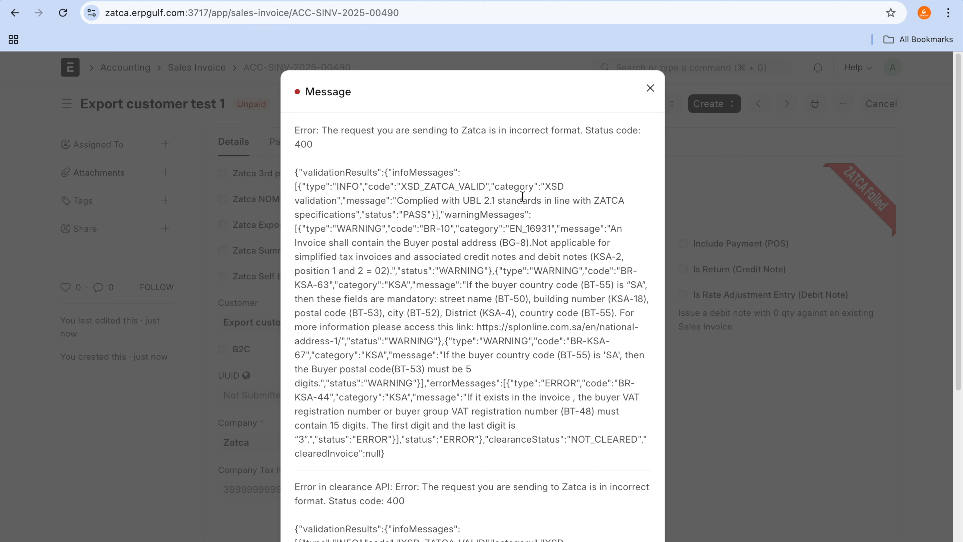
# Step: Examine the ZATCA validation message for its status code and the mandatory buyer address fields
pyautogui.moveTo(522, 196); pyautogui.dragTo(530, 229)
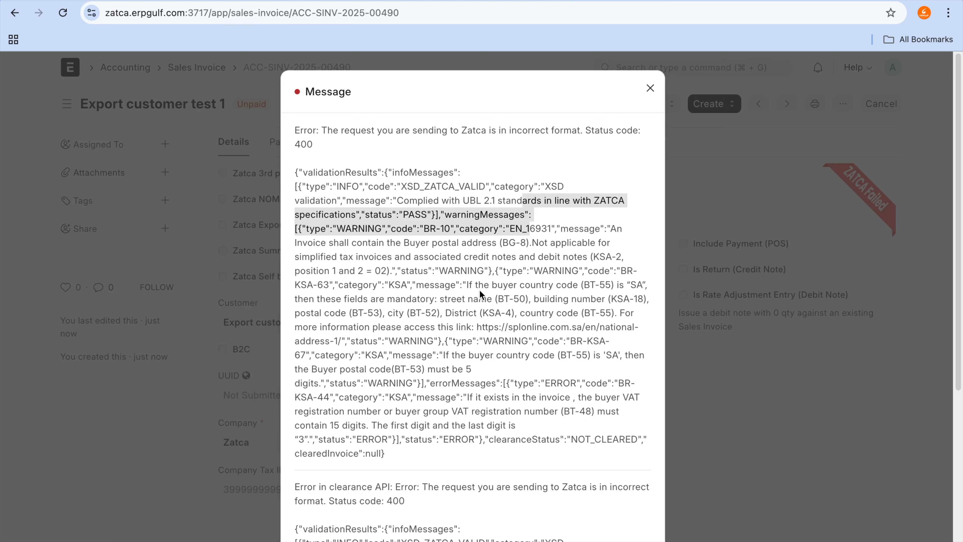
pyautogui.moveTo(463, 284); pyautogui.dragTo(510, 290)
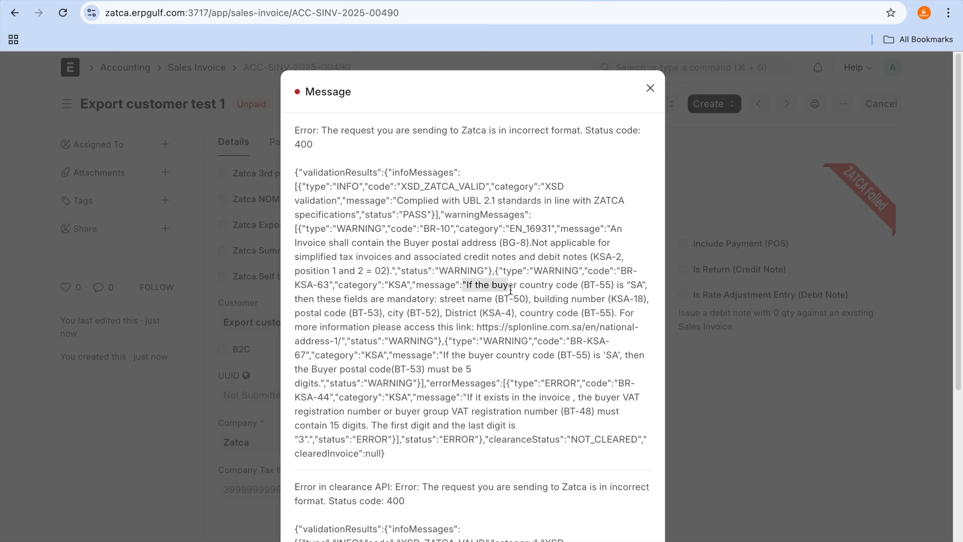
pyautogui.moveTo(395, 299); pyautogui.dragTo(602, 316)
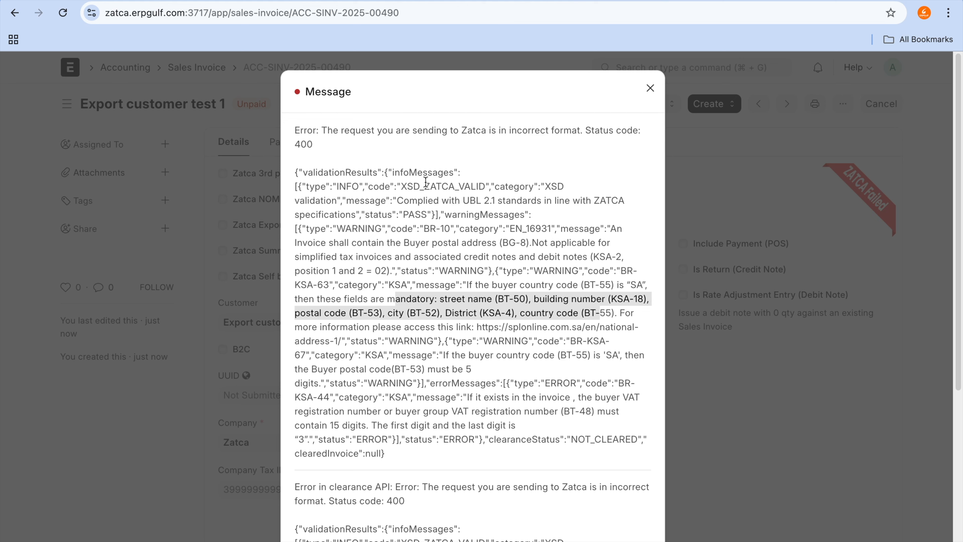
pyautogui.moveTo(378, 2)
pyautogui.moveTo(322, 118)
pyautogui.mouseDown()
pyautogui.moveTo(294, 169)
pyautogui.moveTo(308, 161)
pyautogui.mouseUp()
# Step: Switch to Excalidraw and write "200 - OK" as a new text note in a blank area of the canvas
pyautogui.moveTo(381, 1)
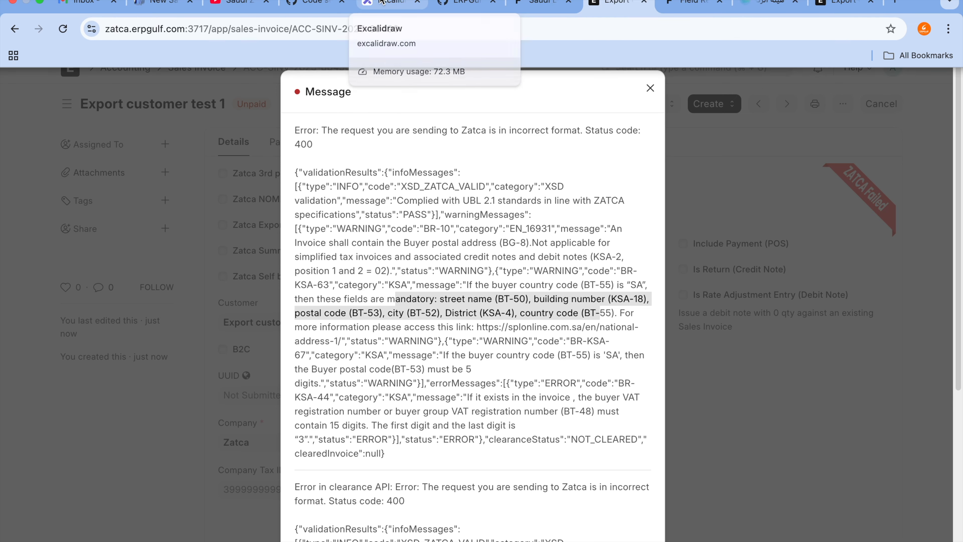
pyautogui.click(380, 0)
pyautogui.click(546, 142)
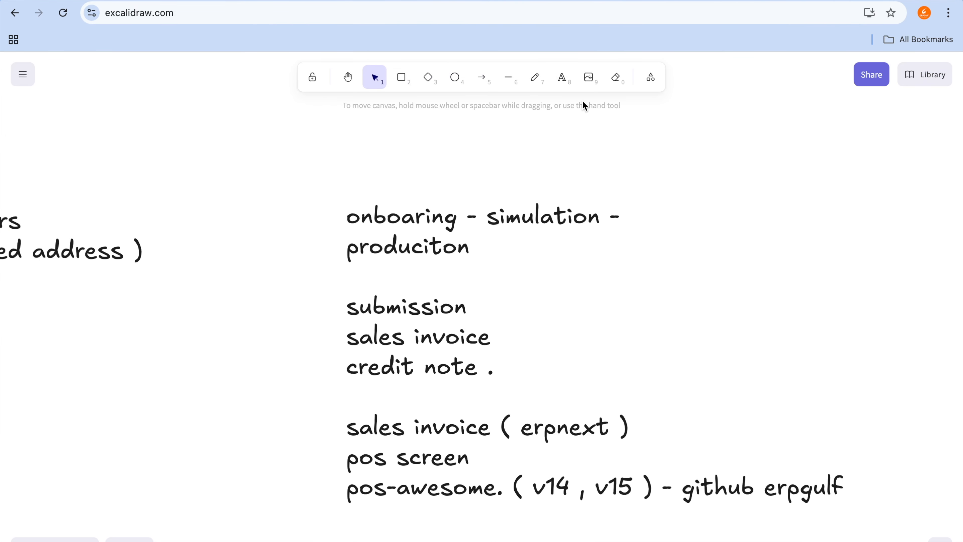
pyautogui.click(346, 79)
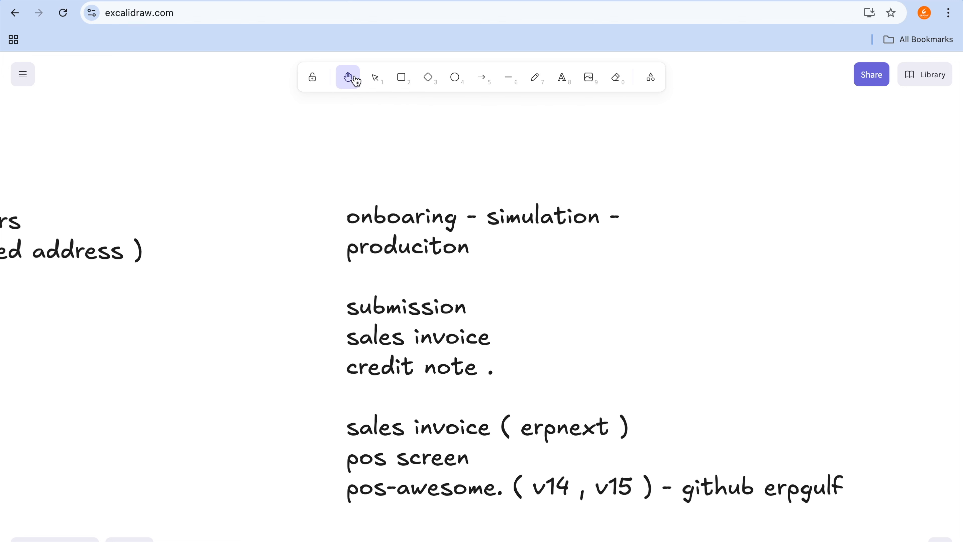
pyautogui.moveTo(893, 271); pyautogui.dragTo(2, 325)
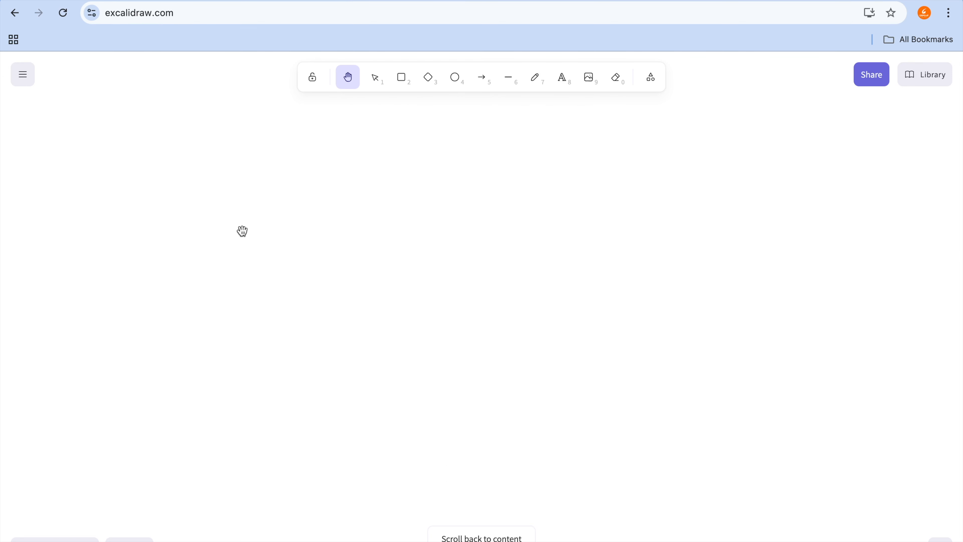
pyautogui.press('t')
pyautogui.click(325, 197)
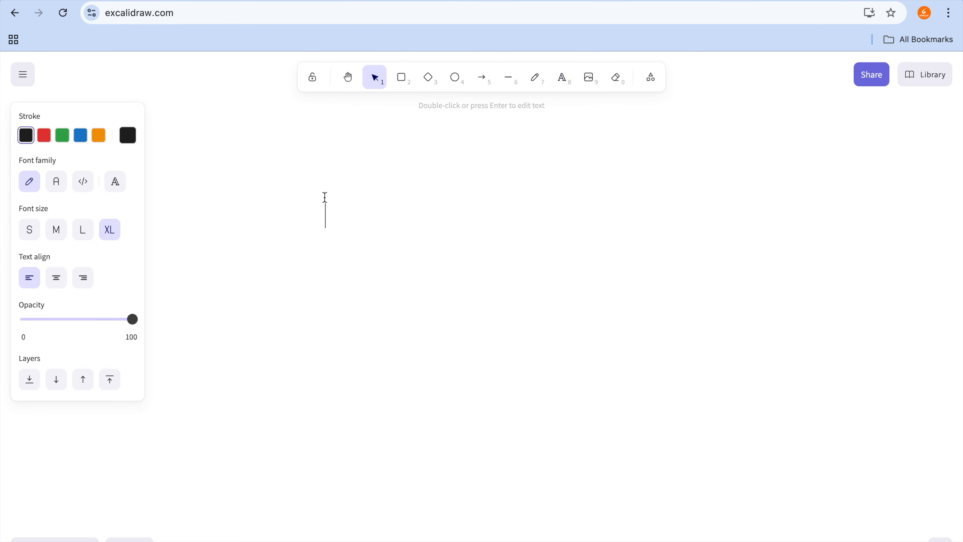
pyautogui.write('200 - OK')
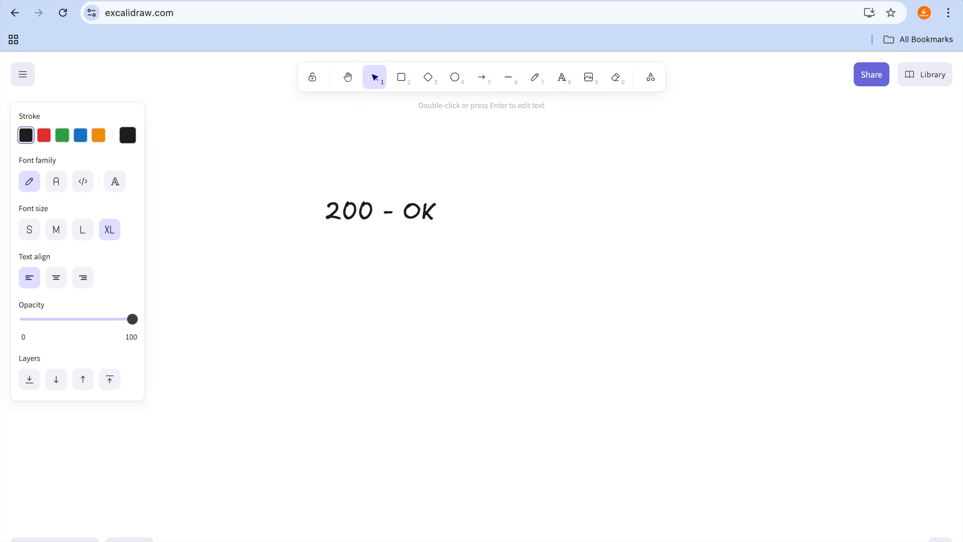
# Step: Add the line "202 - Ok but warning" to the status code note
pyautogui.press('Return')
pyautogui.write('202 - Ok but ')
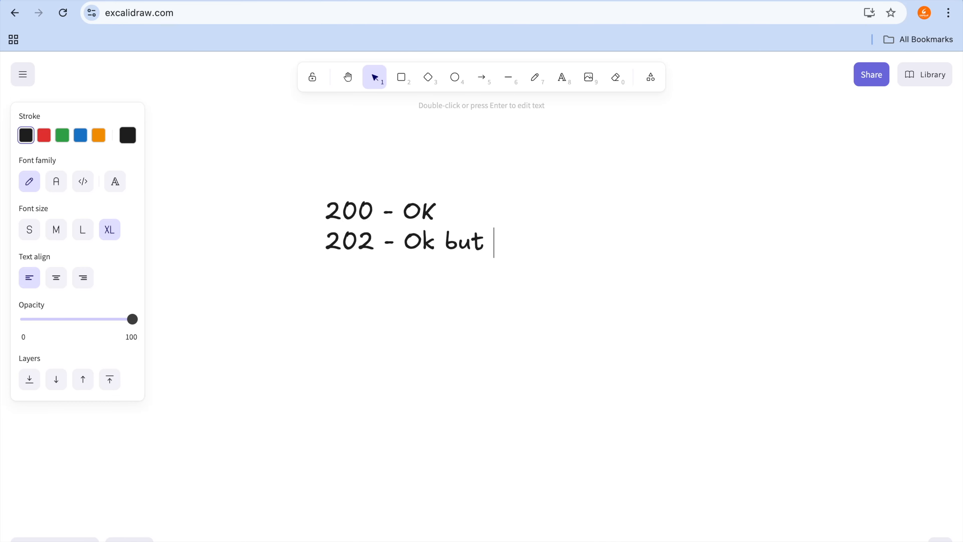
pyautogui.write('warning')
pyautogui.press('Return')
# Step: Complete the status code note with the lines "400 - errors" and "500 - erros"
pyautogui.write('400')
pyautogui.press('Return')
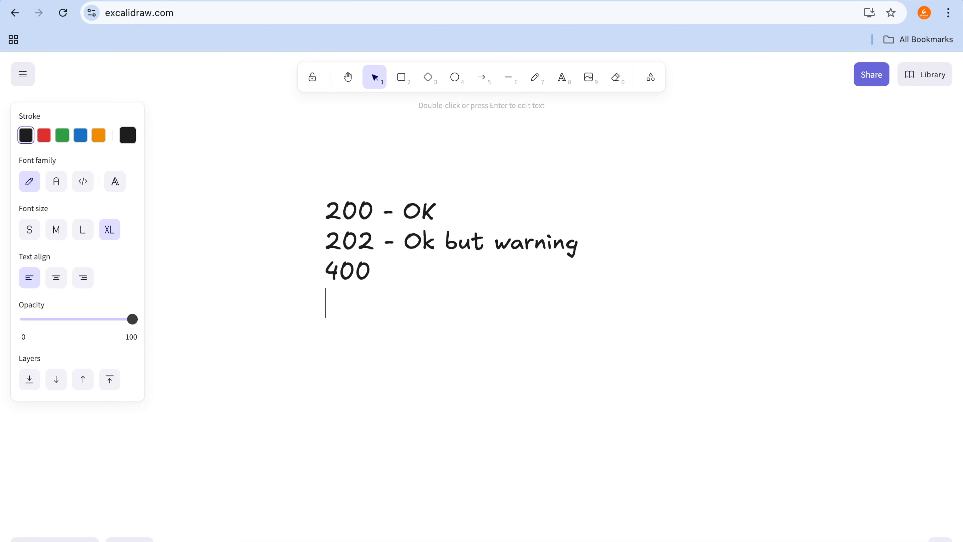
pyautogui.write('500')
pyautogui.press('Up')
pyautogui.write('- err')
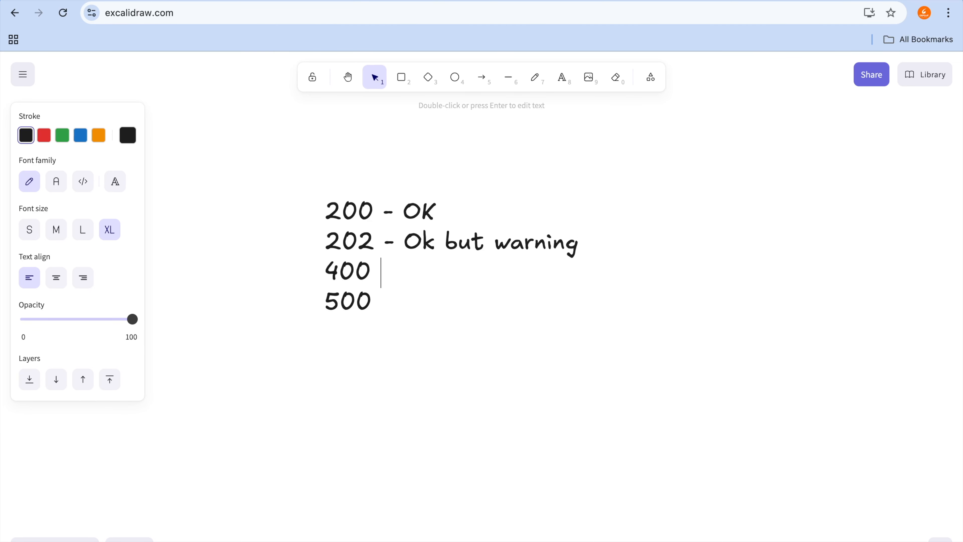
pyautogui.write('ors')
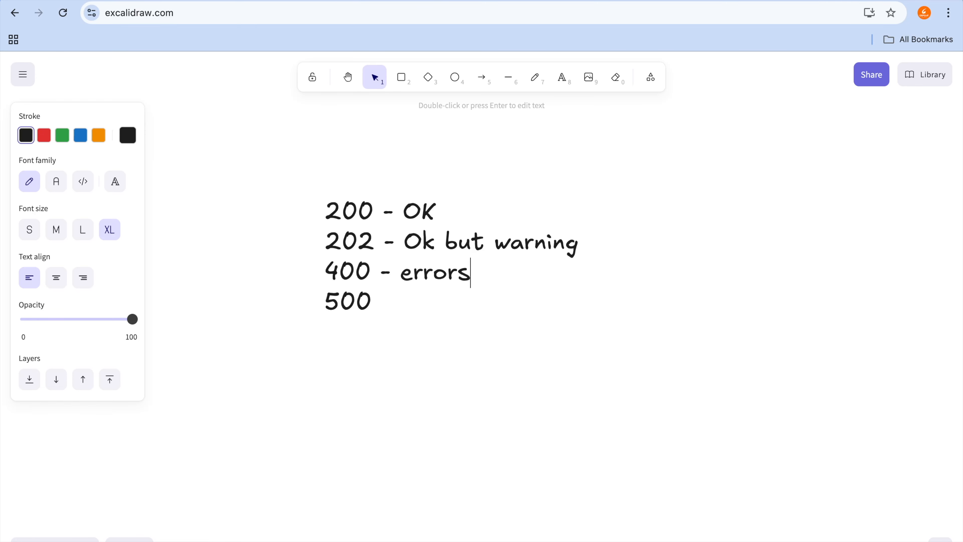
pyautogui.press('Down')
pyautogui.write('erros')
pyautogui.click(374, 152)
pyautogui.click(479, 209)
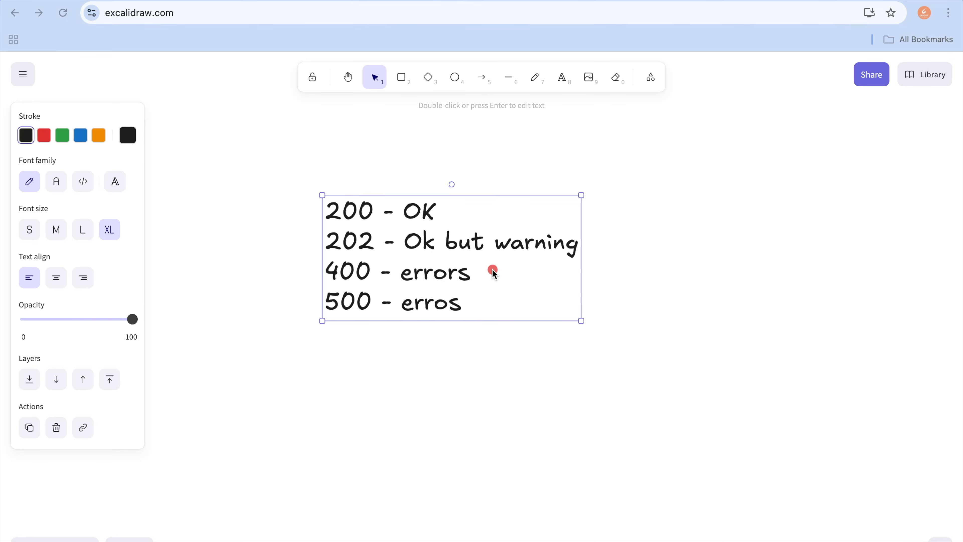
pyautogui.press('Escape')
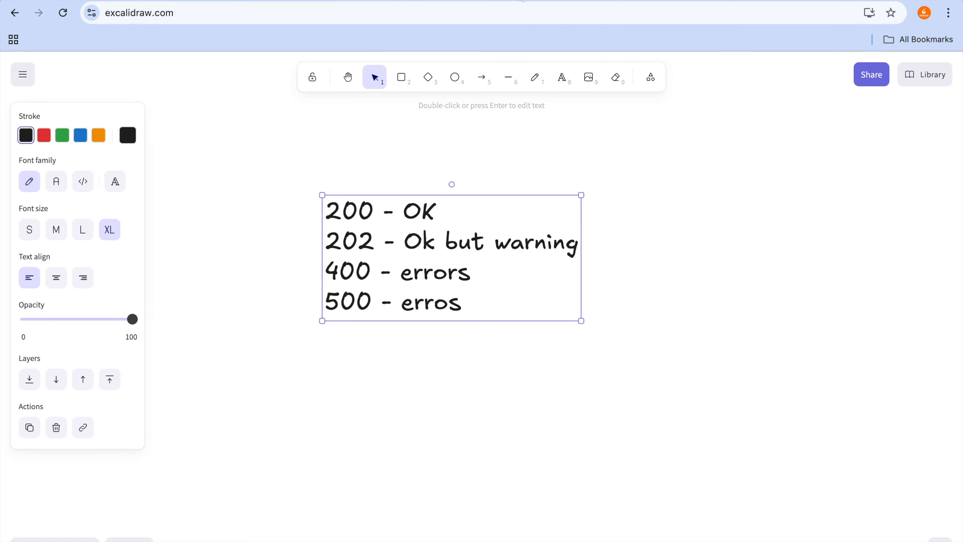
# Step: Switch back to the submitted ERPNext sales invoice, recheck the status code in the ZATCA message, and close the message
pyautogui.click(522, 1)
pyautogui.hotkey('ctrl', 'Tab')
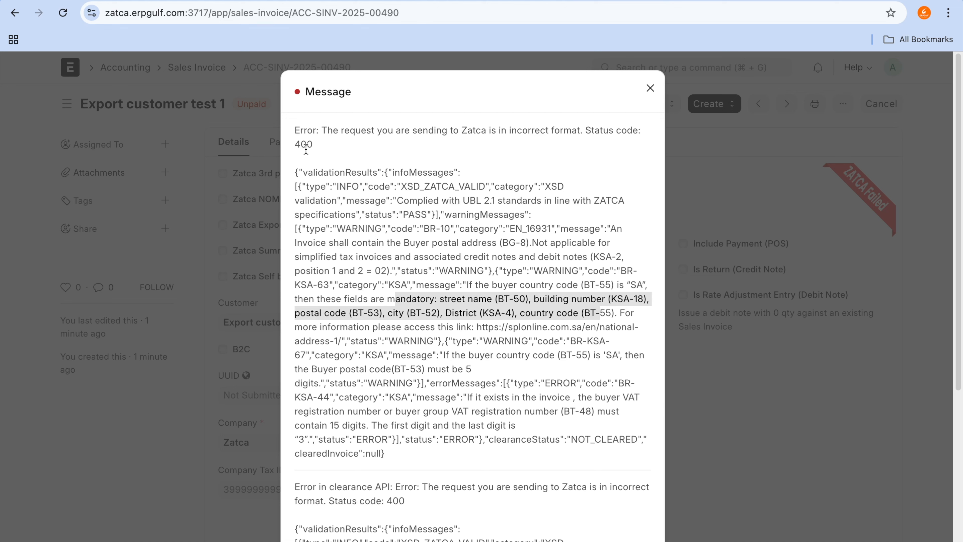
pyautogui.click(302, 141)
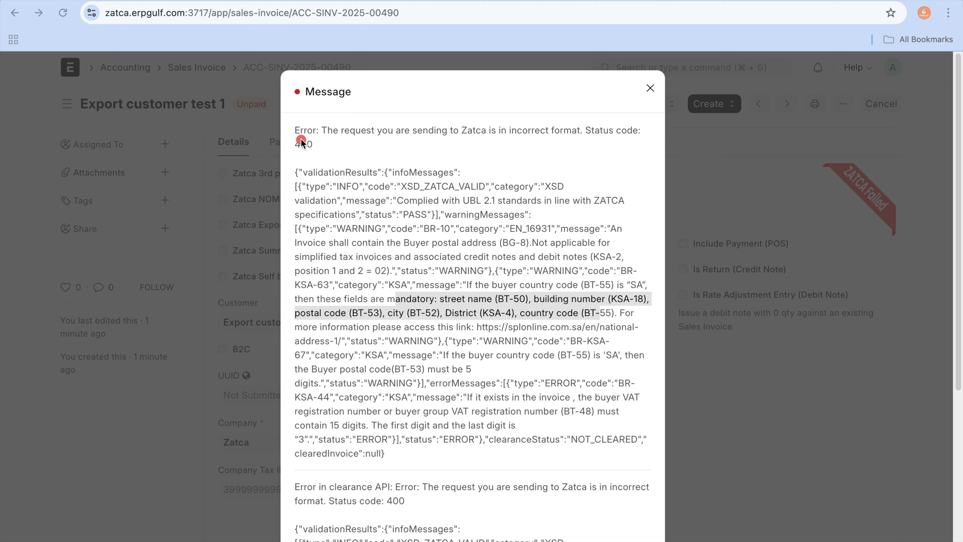
pyautogui.moveTo(301, 141); pyautogui.dragTo(385, 141)
pyautogui.click(650, 88)
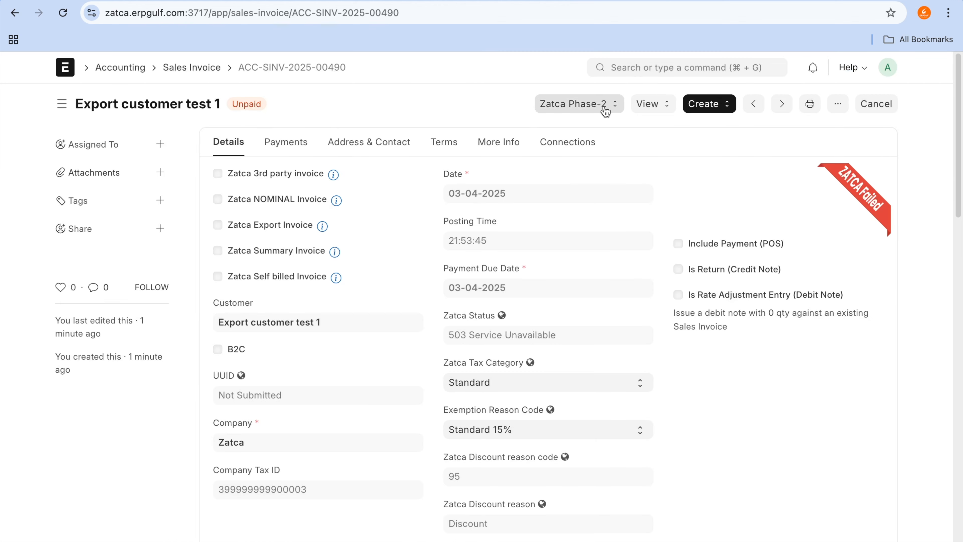
pyautogui.click(598, 86)
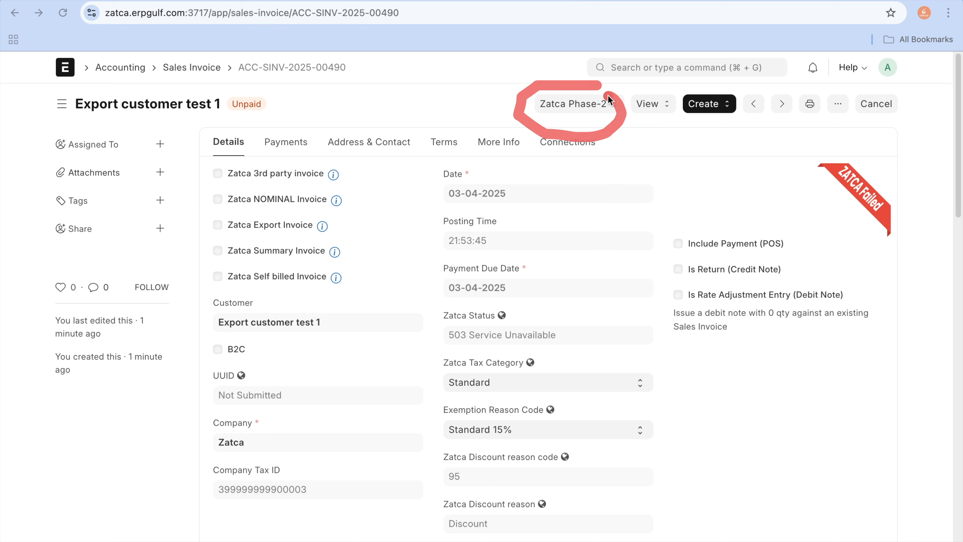
# Step: Resend the submitted sales invoice to ZATCA through Zatca Phase-2, check the response message and close it
pyautogui.click(579, 115)
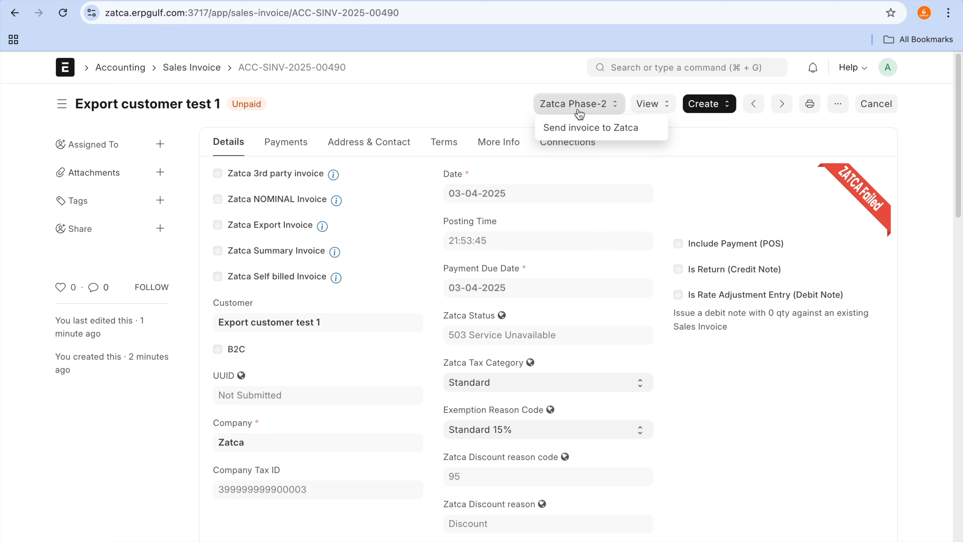
pyautogui.click(638, 153)
pyautogui.hotkey('ctrl', 'a')
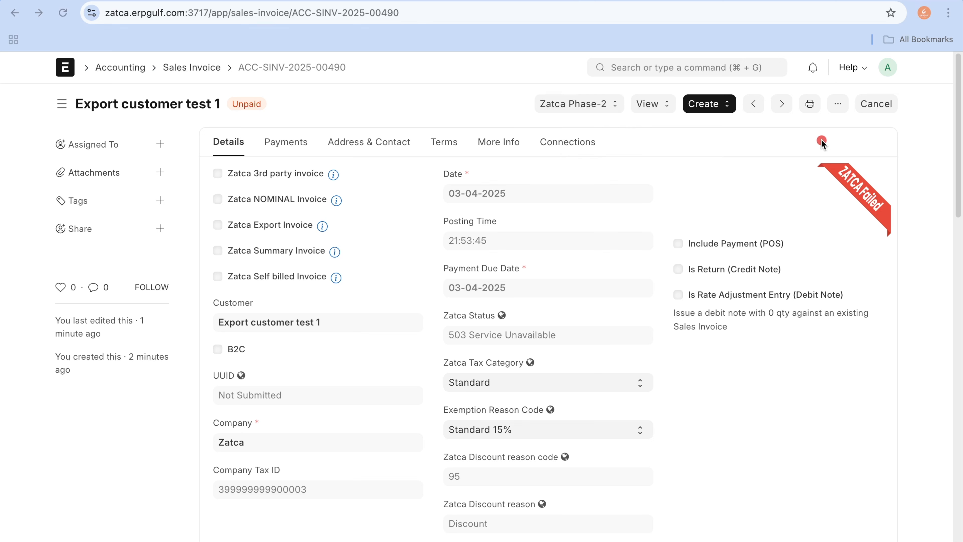
pyautogui.moveTo(822, 139)
pyautogui.mouseDown()
pyautogui.moveTo(819, 222)
pyautogui.moveTo(959, 201)
pyautogui.moveTo(838, 132)
pyautogui.moveTo(820, 142)
pyautogui.mouseUp()
pyautogui.click(606, 104)
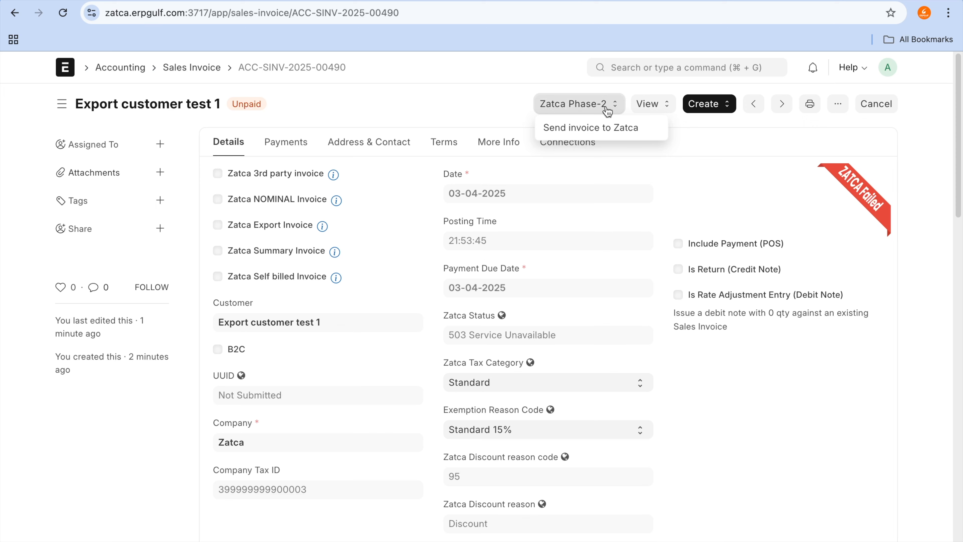
pyautogui.click(607, 125)
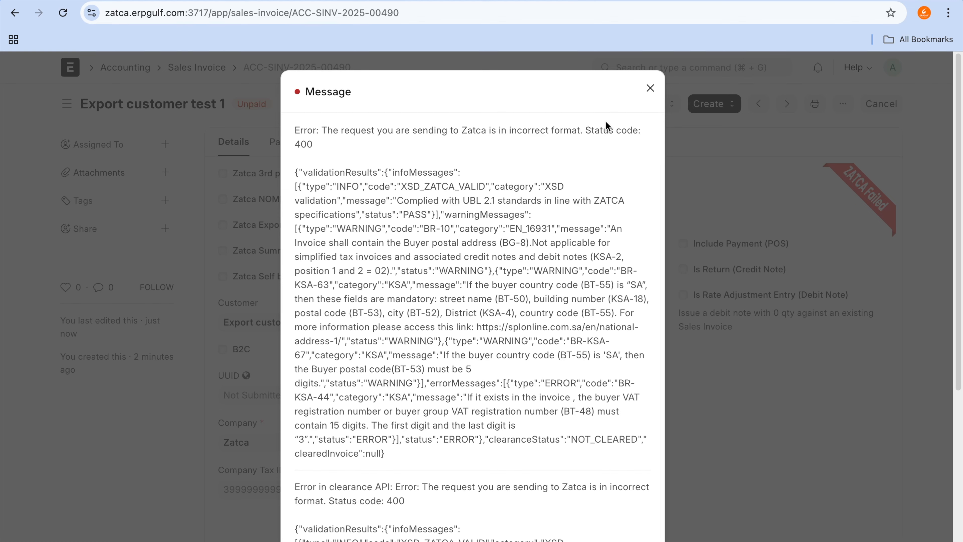
pyautogui.click(651, 88)
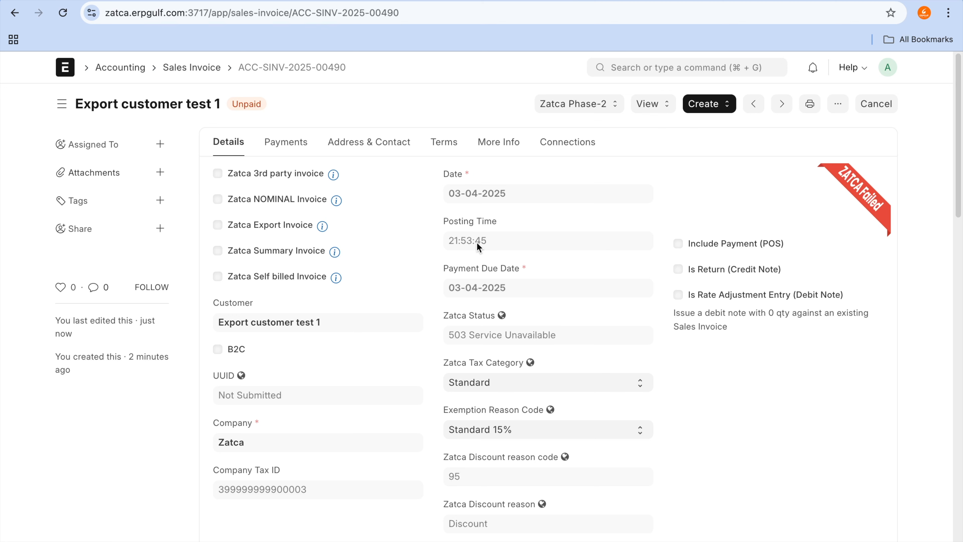
# Step: Expand the invoice's Additional Info, examine the Zatca Full Response text, and return to the invoice details
pyautogui.click(506, 144)
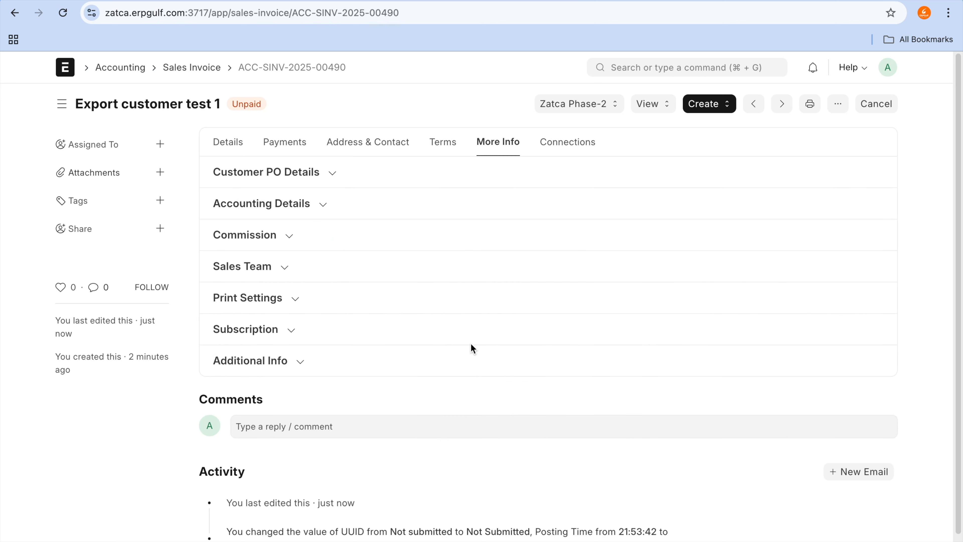
pyautogui.click(274, 365)
pyautogui.scroll(-7, 273, 365)
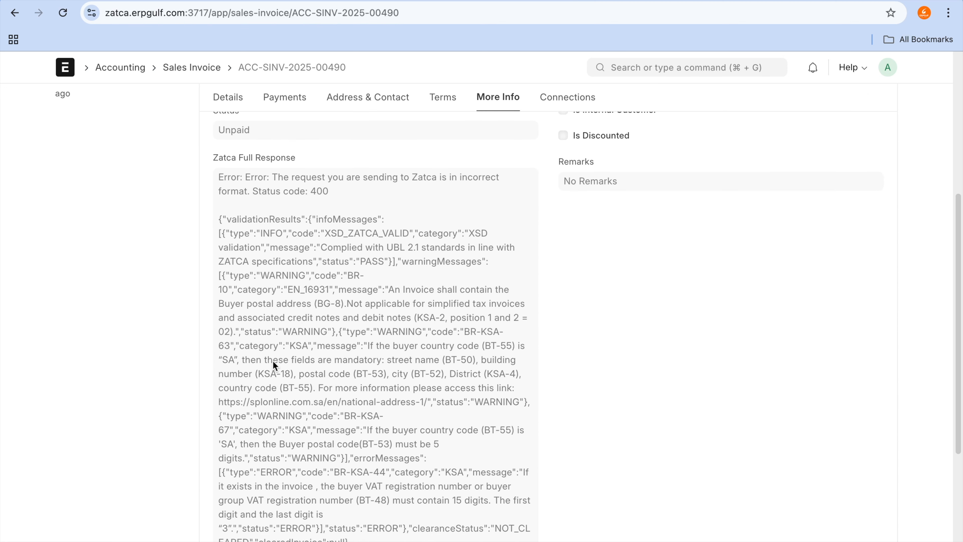
pyautogui.moveTo(281, 261); pyautogui.dragTo(349, 537)
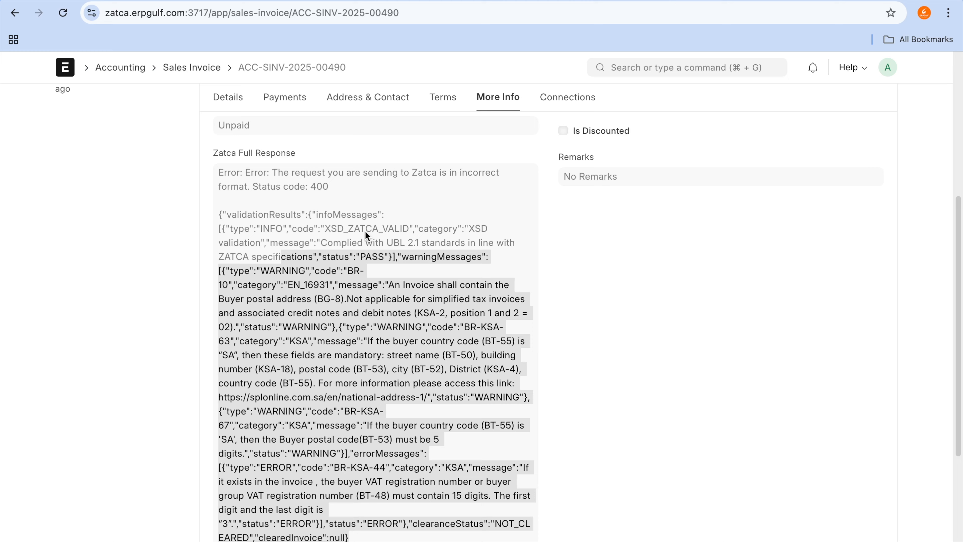
pyautogui.scroll(6, 365, 235)
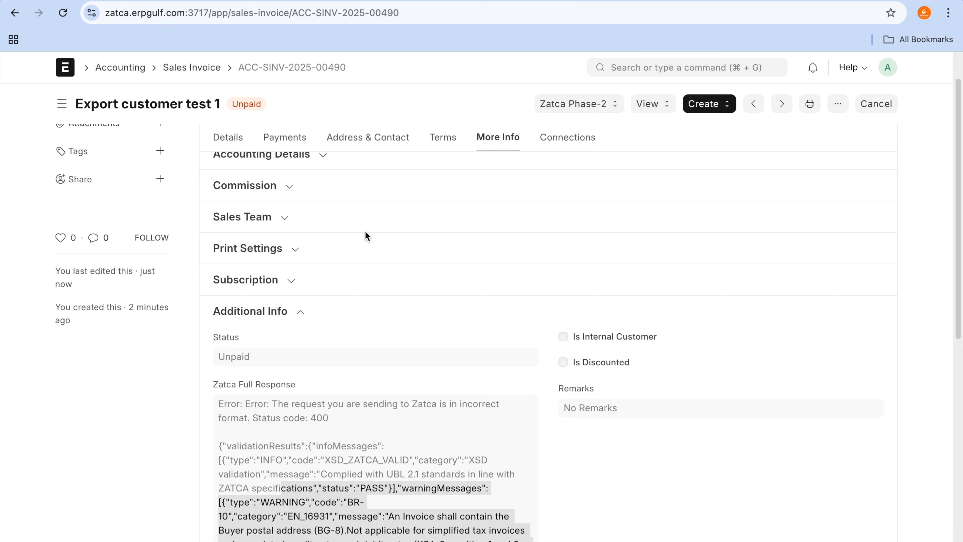
pyautogui.scroll(1, 365, 234)
pyautogui.click(227, 148)
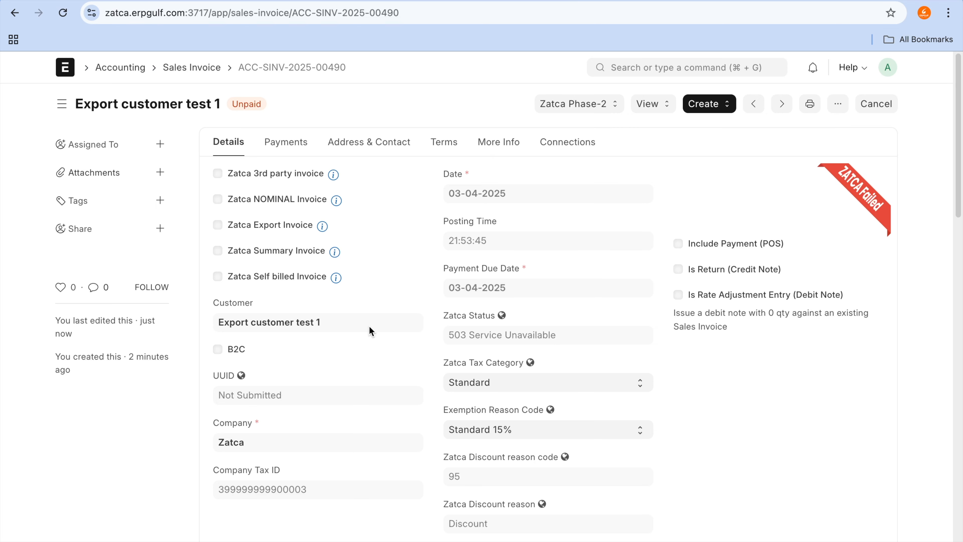
# Step: Reread the buyer address and country code warnings in the stored ZATCA response, finishing on the invoice details
pyautogui.click(516, 145)
pyautogui.scroll(-5, 394, 426)
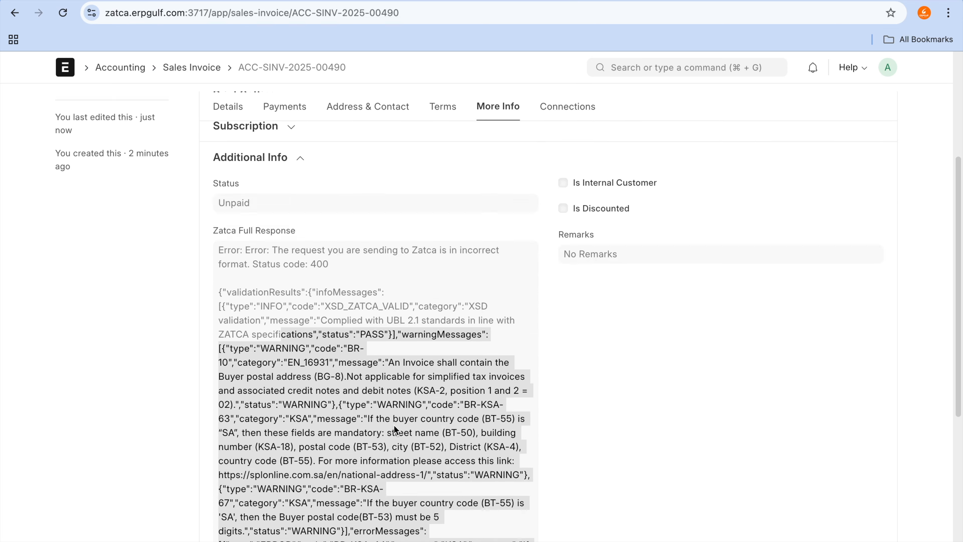
pyautogui.scroll(-4, 394, 427)
pyautogui.doubleClick(434, 268)
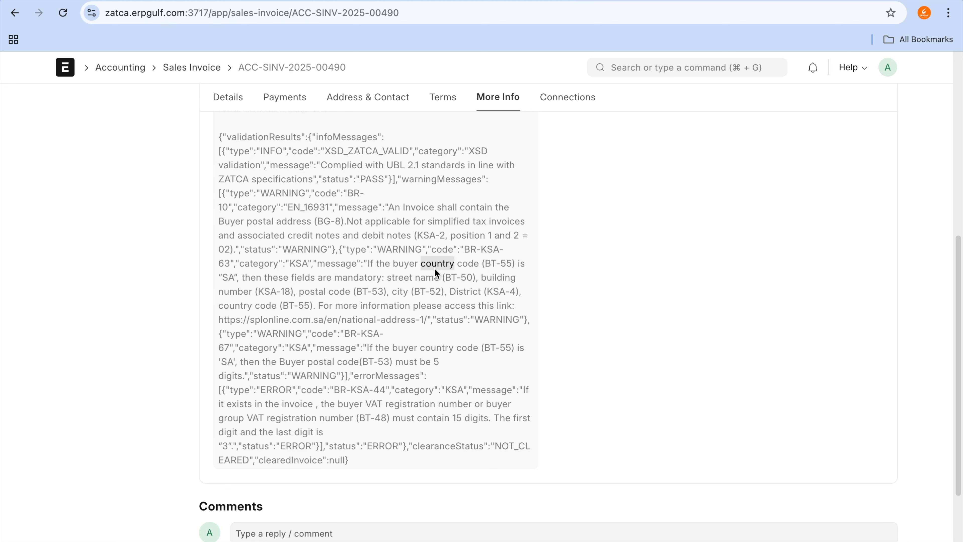
pyautogui.click(443, 306)
pyautogui.scroll(9, 396, 352)
pyautogui.click(226, 143)
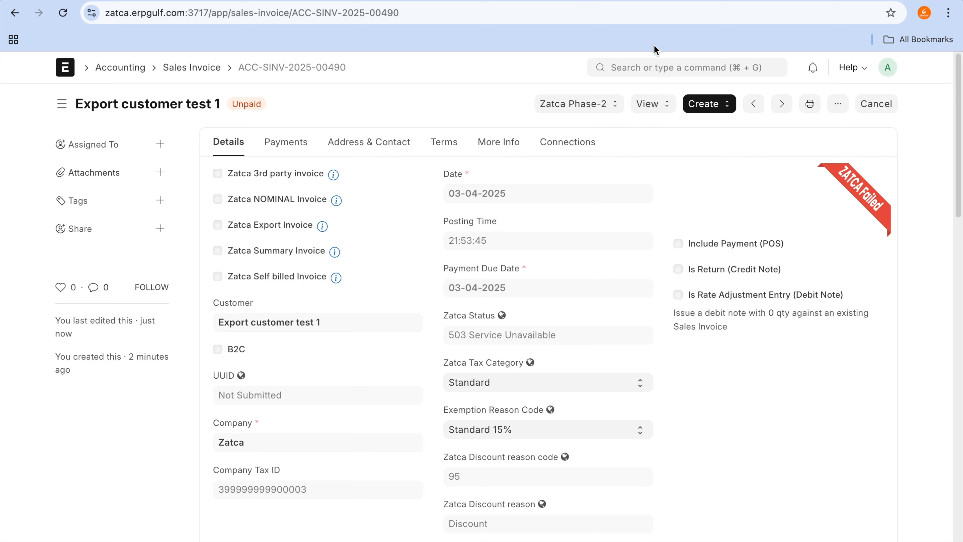
# Step: Switch to the Claudion documentation, look through the Zatca Phase-2 Error Messages topics, and return to the sales invoice
pyautogui.click(667, 1)
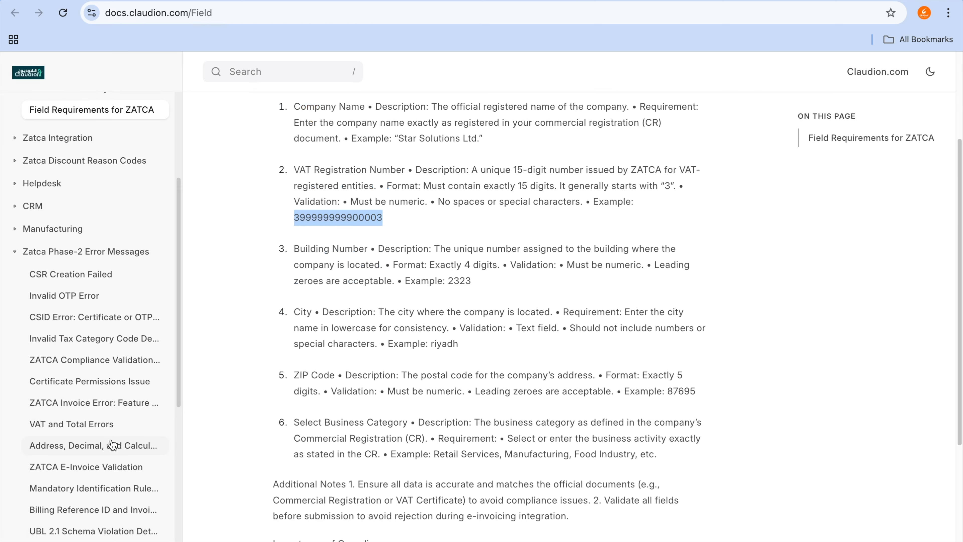
pyautogui.scroll(-9, 113, 444)
pyautogui.scroll(10, 113, 444)
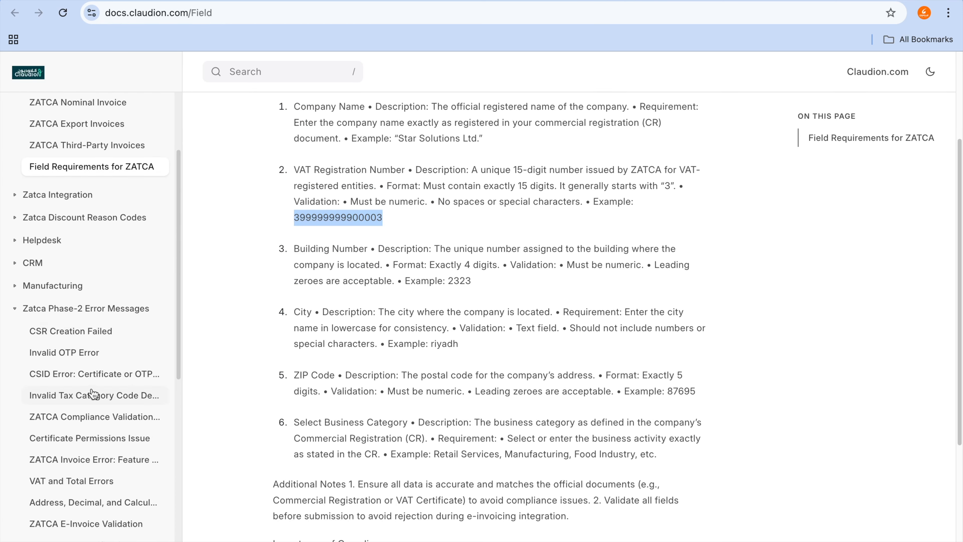
pyautogui.scroll(-10, 95, 397)
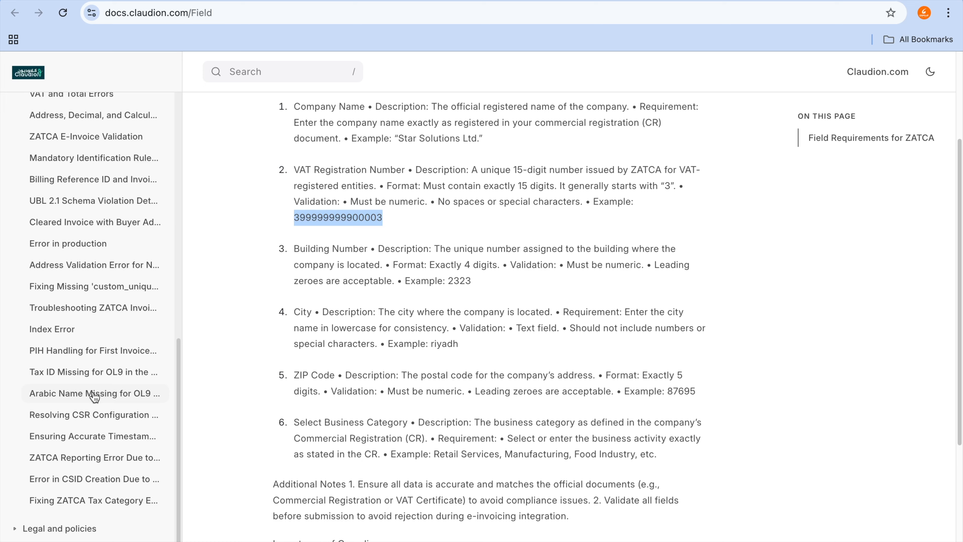
pyautogui.scroll(6, 95, 397)
pyautogui.scroll(-6, 95, 398)
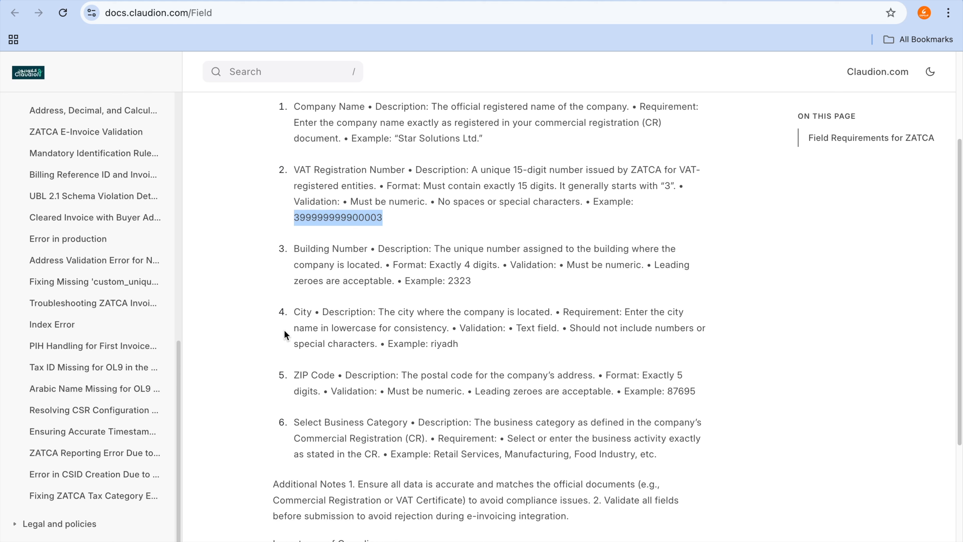
pyautogui.click(603, 1)
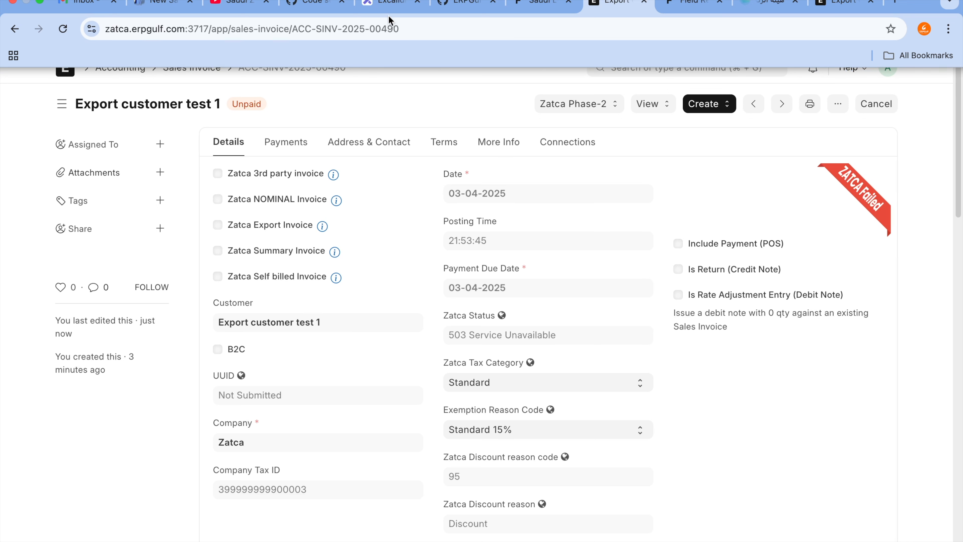
pyautogui.hotkey('ctrl', 'Tab')
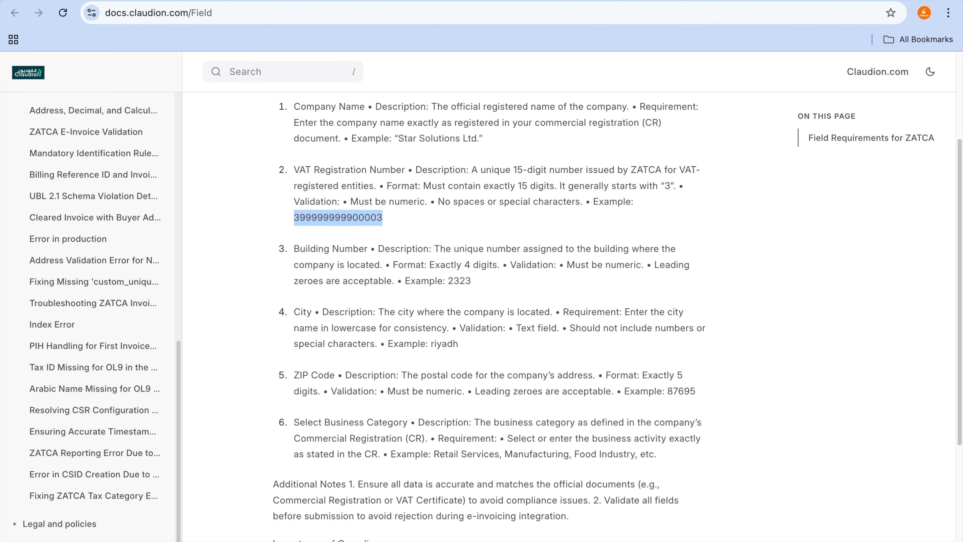
pyautogui.click(603, 1)
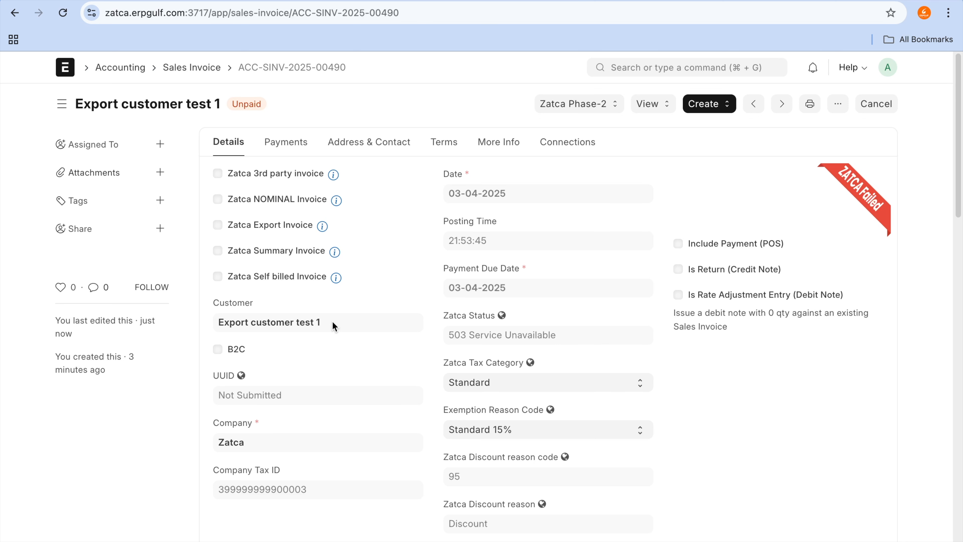
# Step: Open the invoice customer's primary billing address and fill in a four-digit building number
pyautogui.click(316, 324)
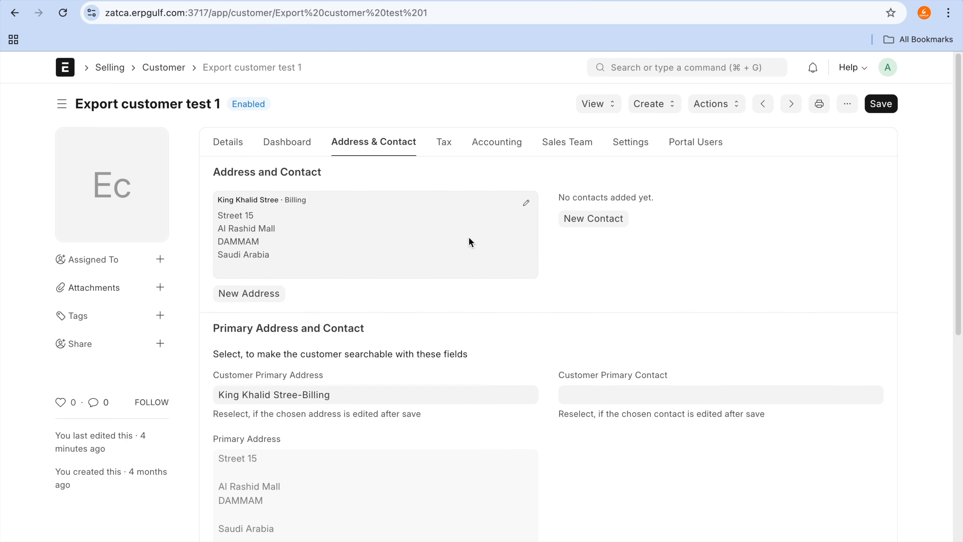
pyautogui.click(532, 398)
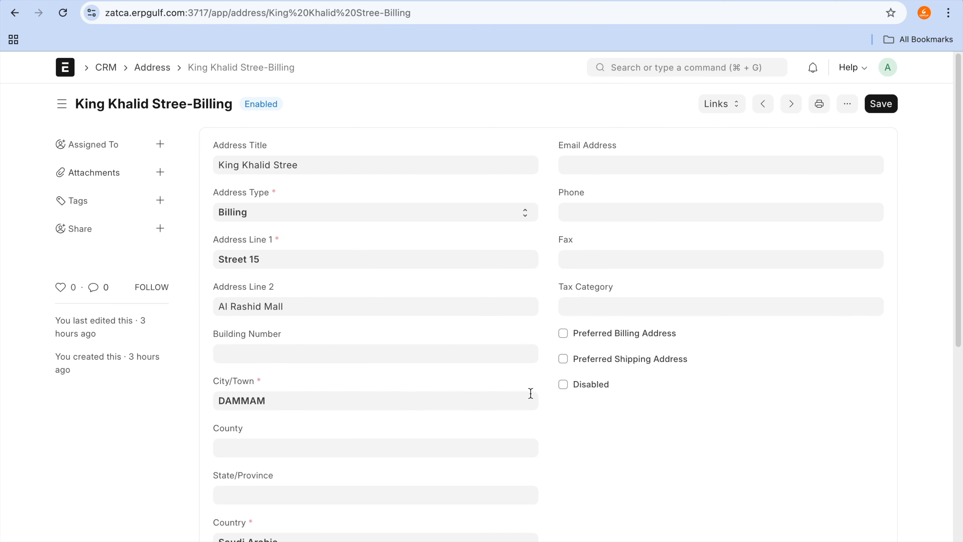
pyautogui.click(364, 358)
pyautogui.write('2234')
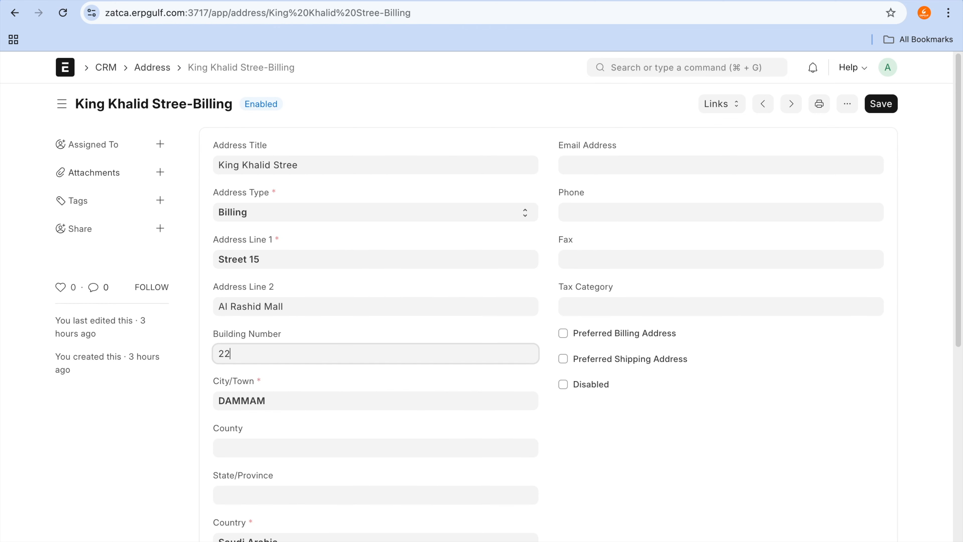
pyautogui.click(398, 382)
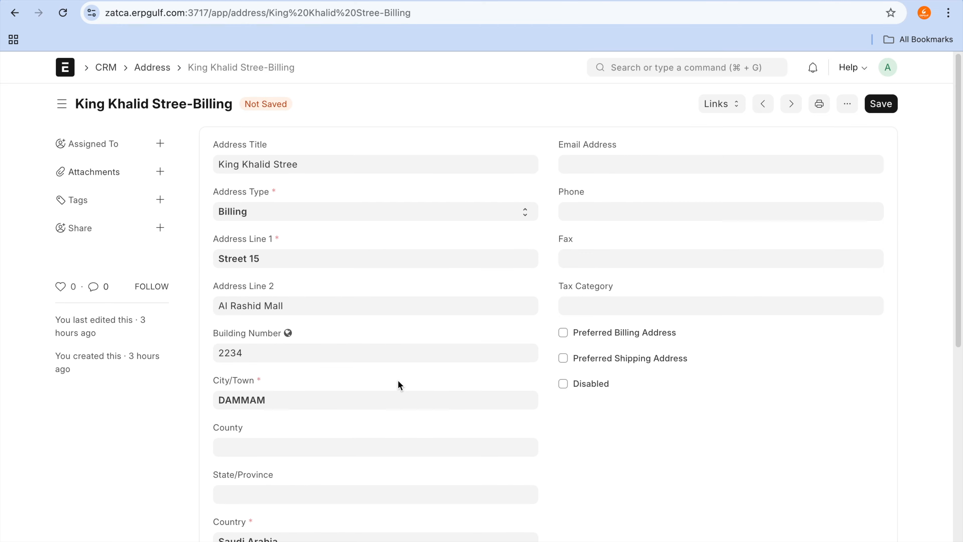
# Step: Fill in a five-digit postal code for the billing address and save the address
pyautogui.scroll(-3, 398, 382)
pyautogui.click(366, 475)
pyautogui.write('23454')
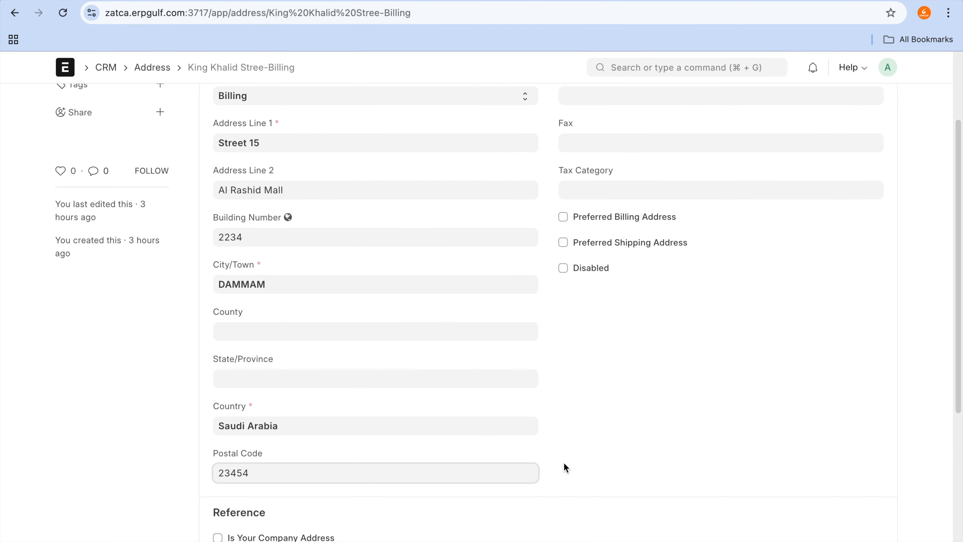
pyautogui.click(641, 449)
pyautogui.press('super+s')
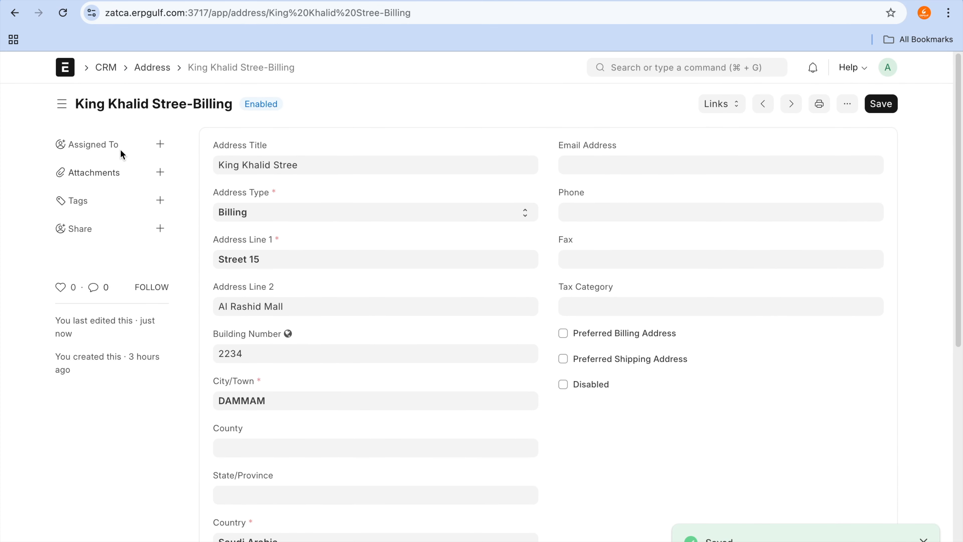
# Step: Go back to the sales invoice and send it to ZATCA with the updated customer address
pyautogui.click(14, 14)
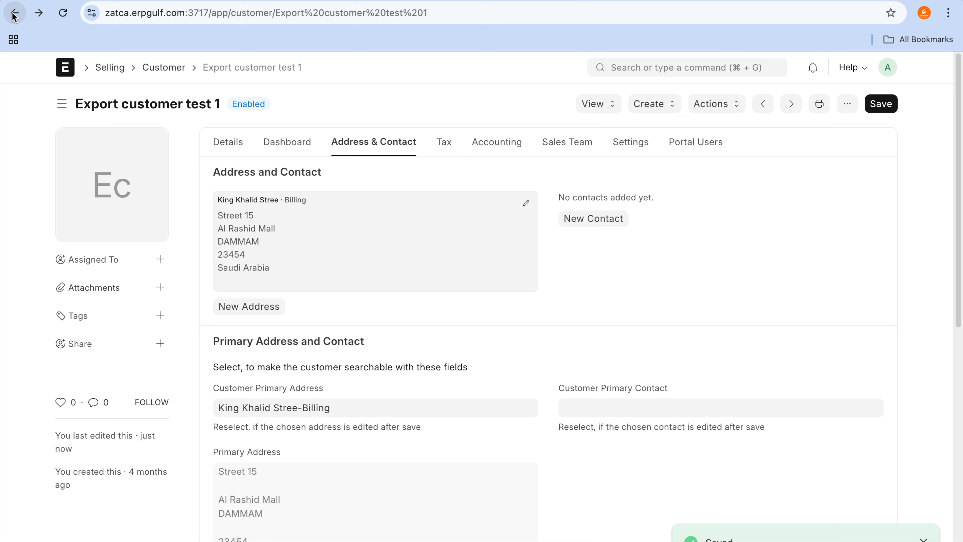
pyautogui.click(13, 15)
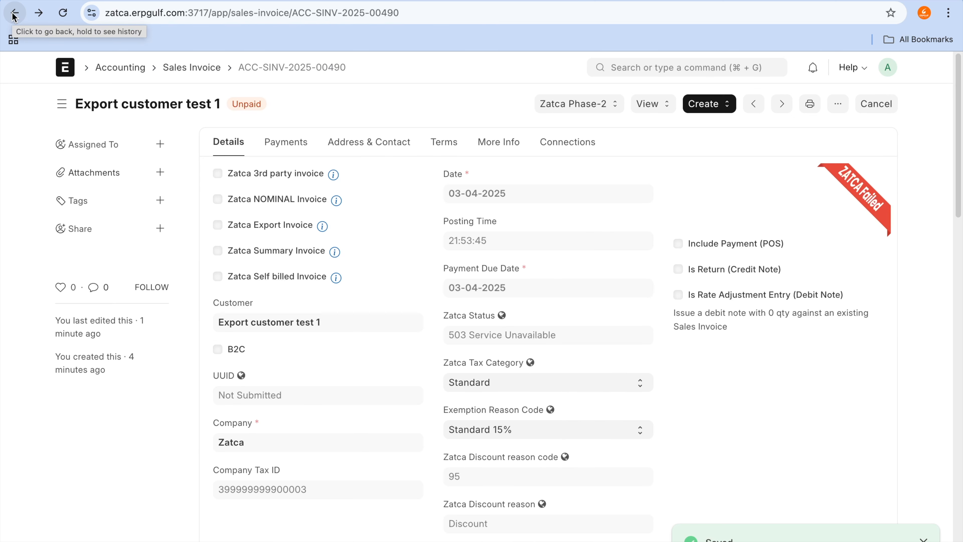
pyautogui.click(591, 111)
pyautogui.click(592, 123)
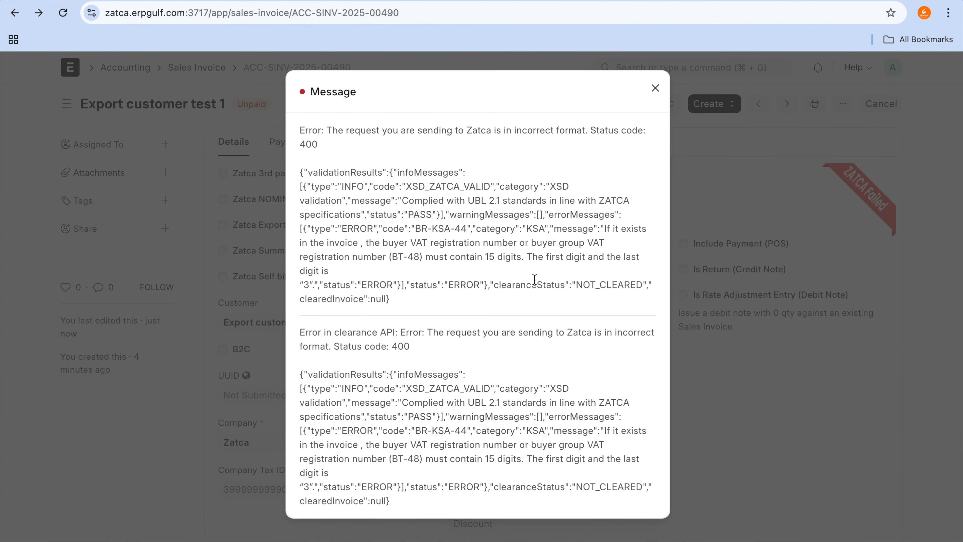
# Step: Highlight the buyer VAT registration number error, capture a screenshot of the validation results, and close the message
pyautogui.moveTo(375, 245); pyautogui.dragTo(470, 257)
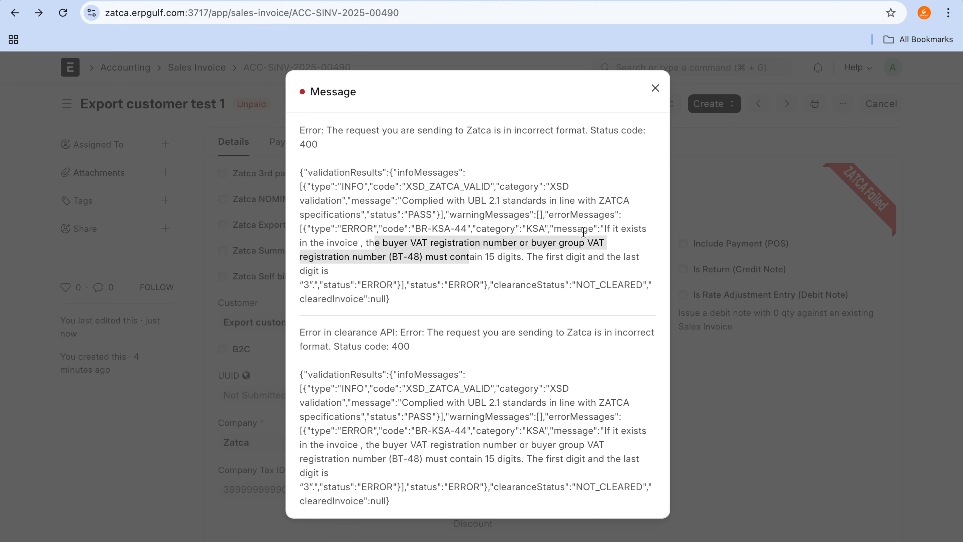
pyautogui.click(597, 243)
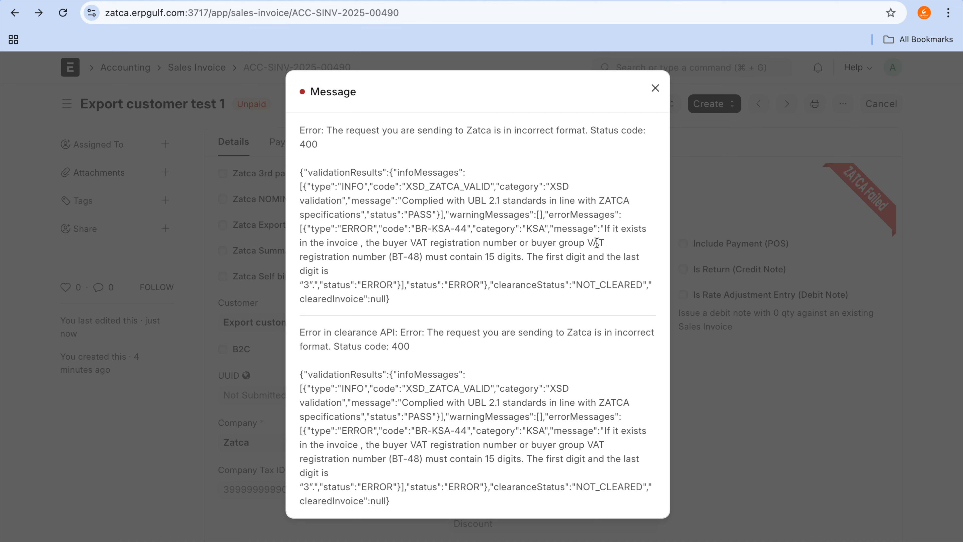
pyautogui.press('super+shift+4')
pyautogui.moveTo(294, 163); pyautogui.dragTo(669, 330)
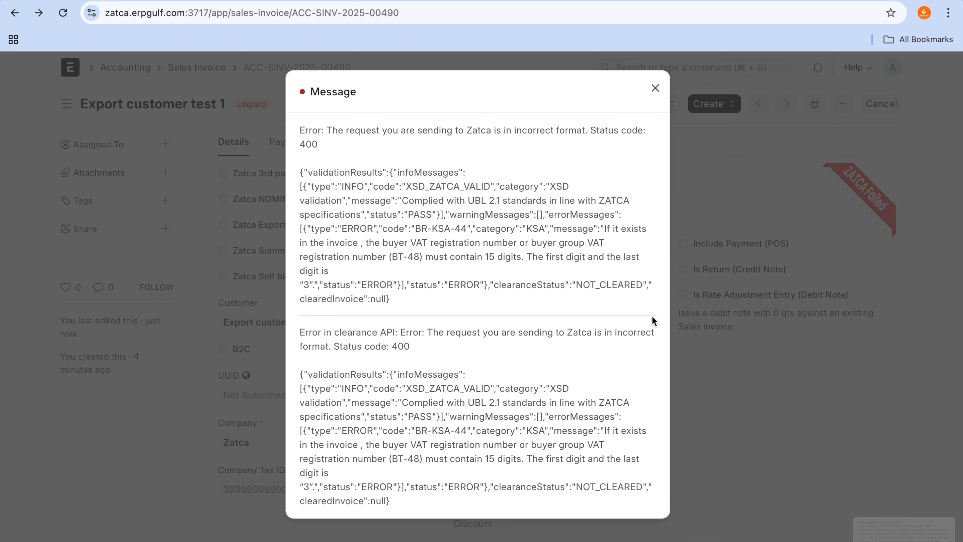
pyautogui.click(655, 88)
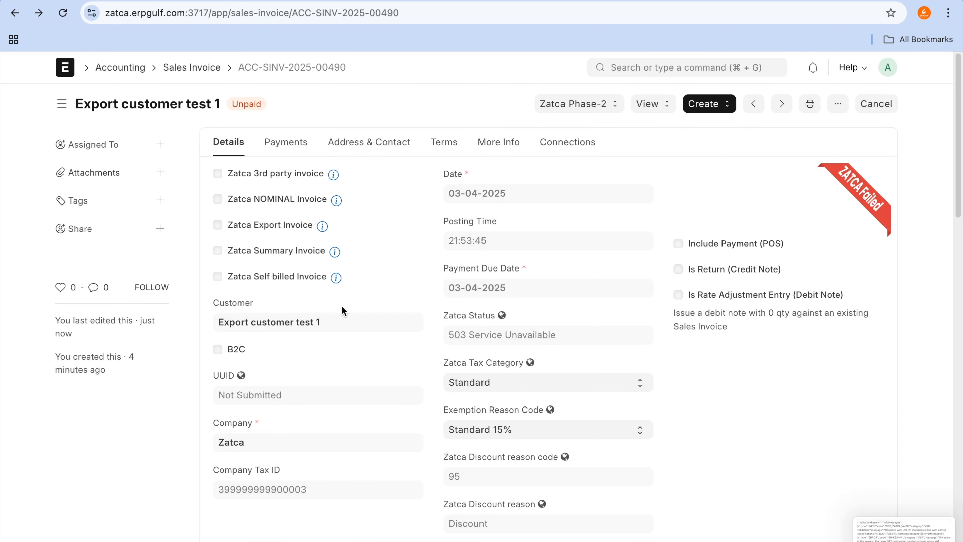
# Step: Open the invoice customer's tax details, replace the tax ID with a 15-digit number ending in 4, and save the customer
pyautogui.click(311, 323)
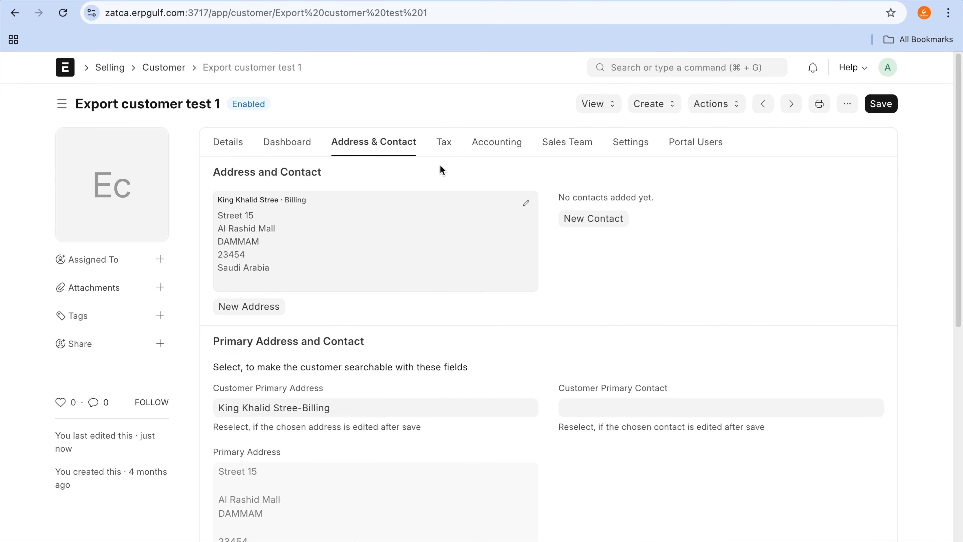
pyautogui.click(444, 148)
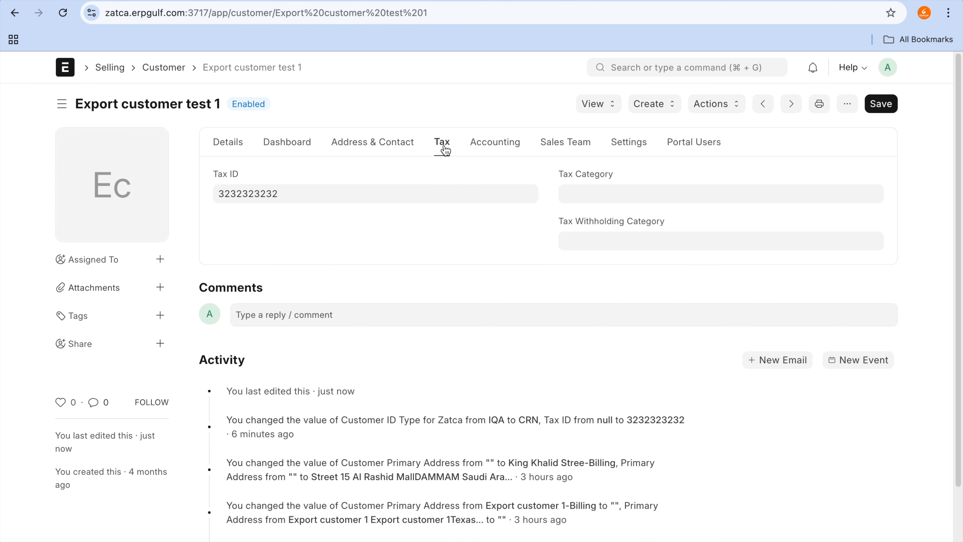
pyautogui.click(379, 200)
pyautogui.press('BackSpace')
pyautogui.press('BackSpace')
pyautogui.press('BackSpace')
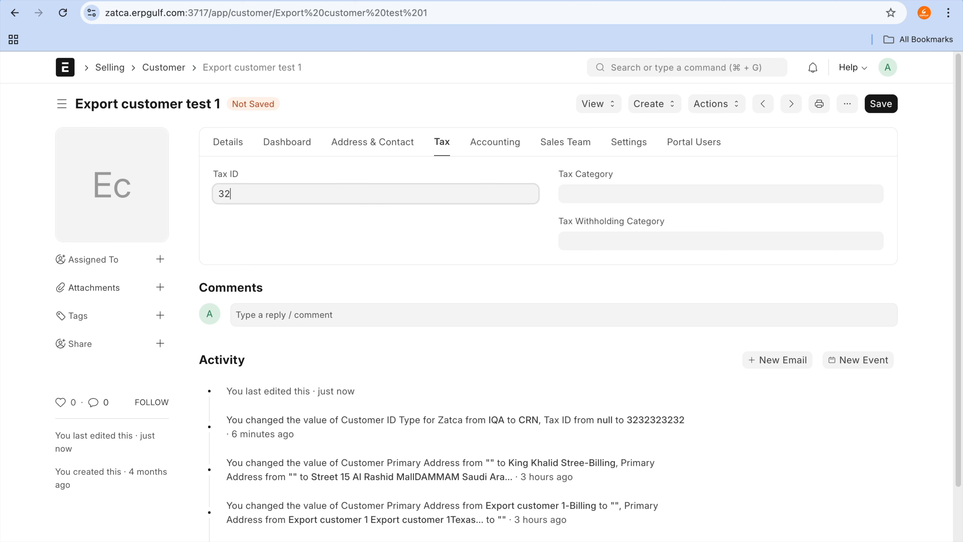
pyautogui.hotkey('shift', 'Left')
pyautogui.hotkey('shift', 'Left')
pyautogui.press('super+c')
pyautogui.press('Right')
pyautogui.press('super+v')
pyautogui.press('super+v')
pyautogui.press('super+v')
pyautogui.press('super+v')
pyautogui.press('super+v')
pyautogui.press('super+v')
pyautogui.write('4')
pyautogui.click(881, 104)
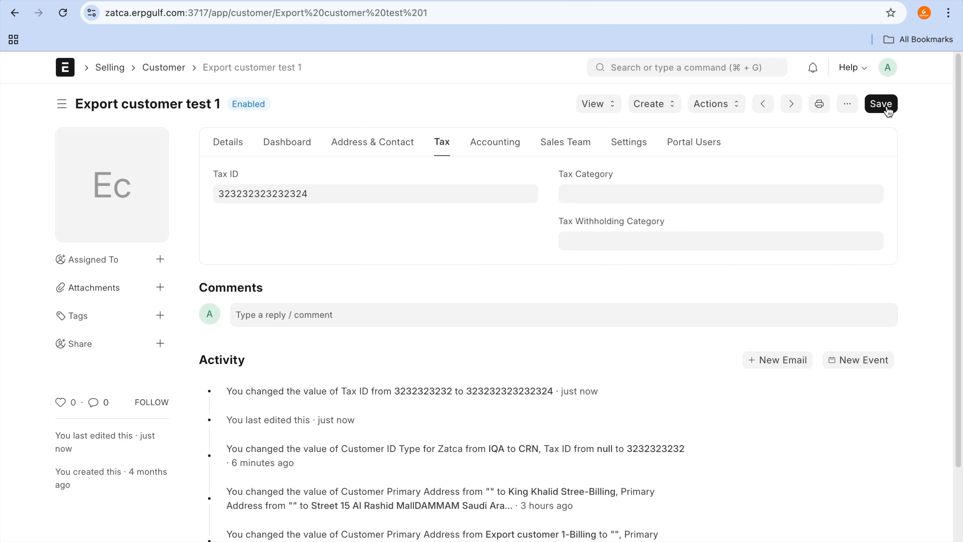
# Step: Go back to the sales invoice and send it to ZATCA with the 15-digit customer tax ID
pyautogui.click(14, 12)
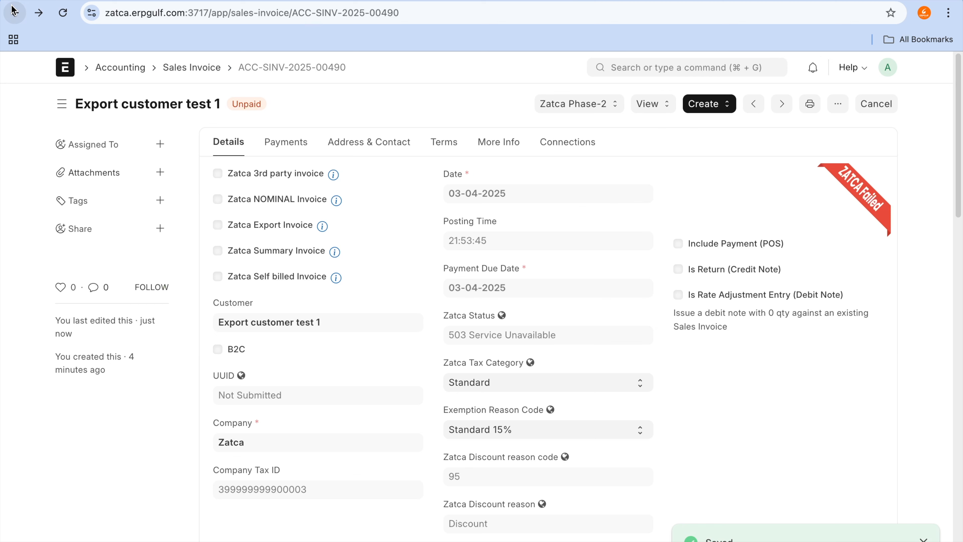
pyautogui.click(571, 104)
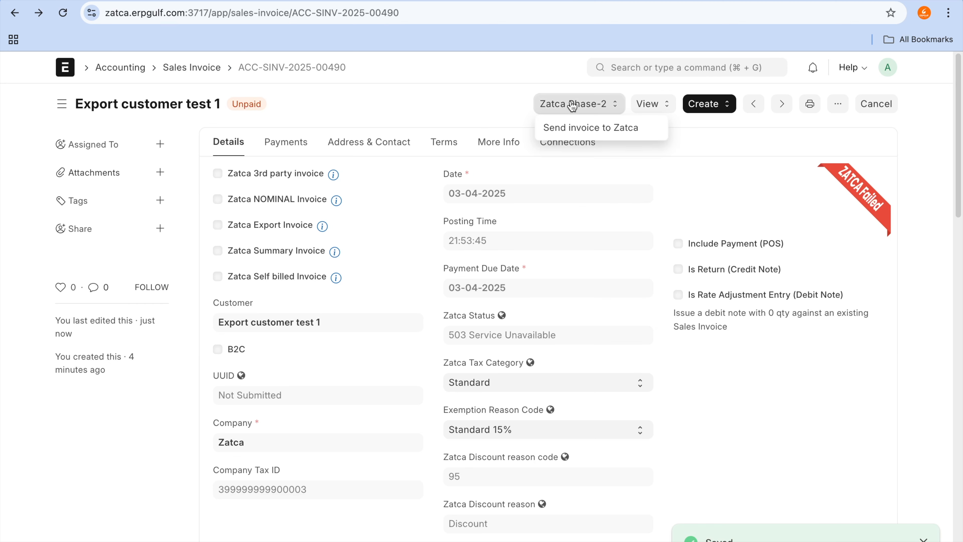
pyautogui.click(583, 128)
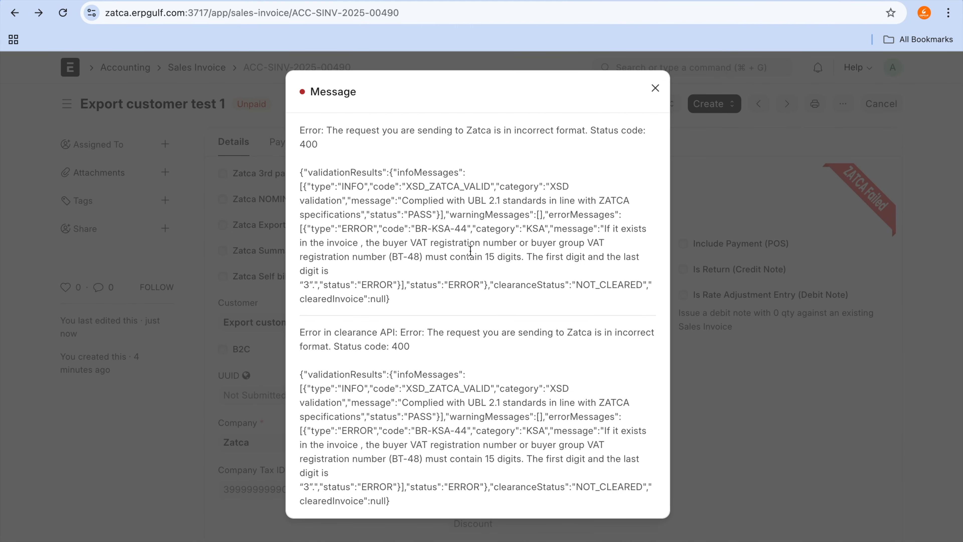
# Step: Highlight the buyer VAT number's length and first/last digit rules, capture a screenshot of the validation results, and close the message
pyautogui.moveTo(404, 261); pyautogui.dragTo(492, 262)
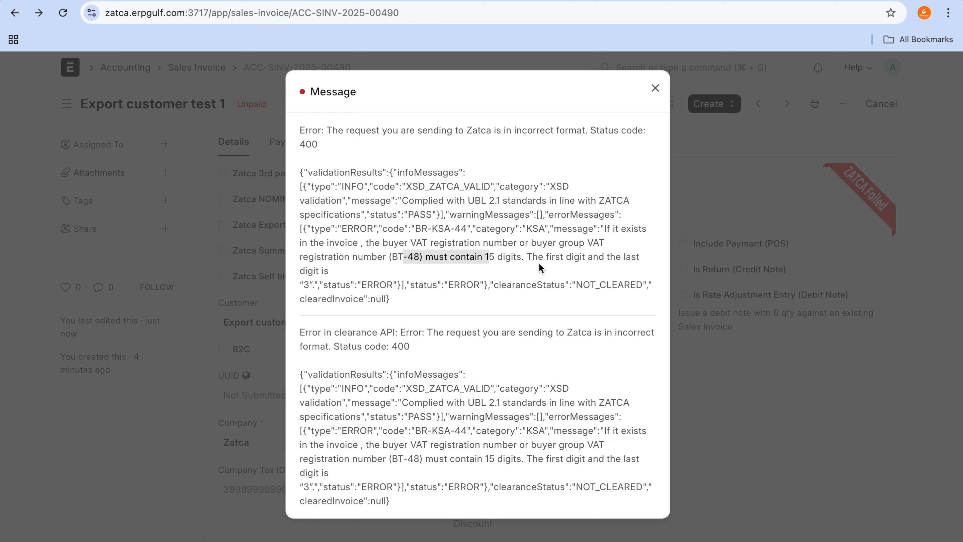
pyautogui.moveTo(520, 253); pyautogui.dragTo(430, 285)
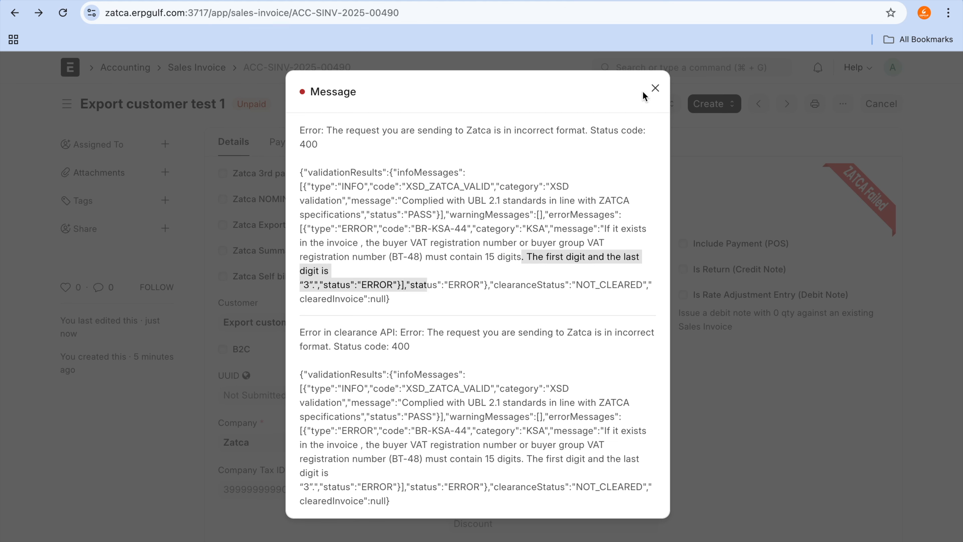
pyautogui.click(478, 250)
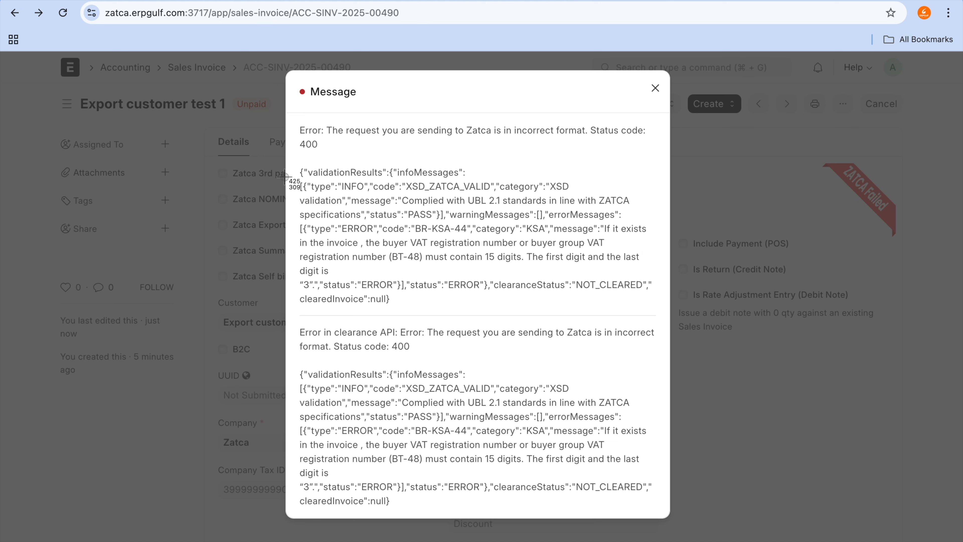
pyautogui.press('super+shift+4')
pyautogui.moveTo(286, 167); pyautogui.dragTo(664, 317)
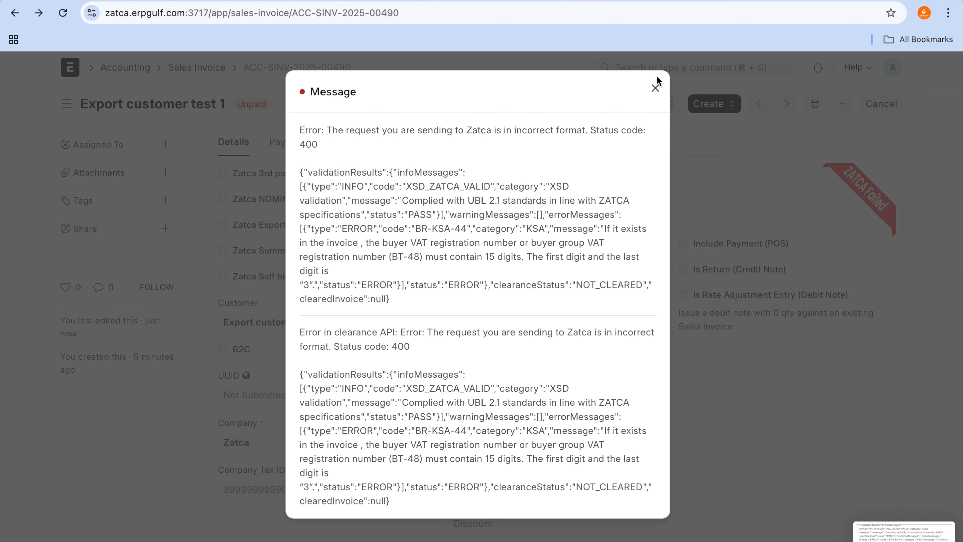
pyautogui.click(656, 88)
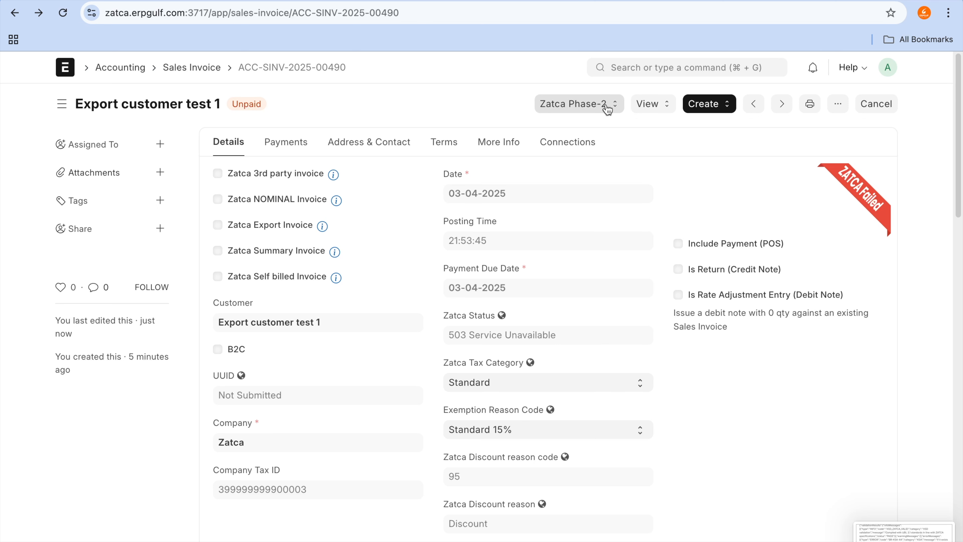
# Step: Reopen the customer's tax details, change the last digit of the tax ID to 3, and save the customer
pyautogui.click(295, 322)
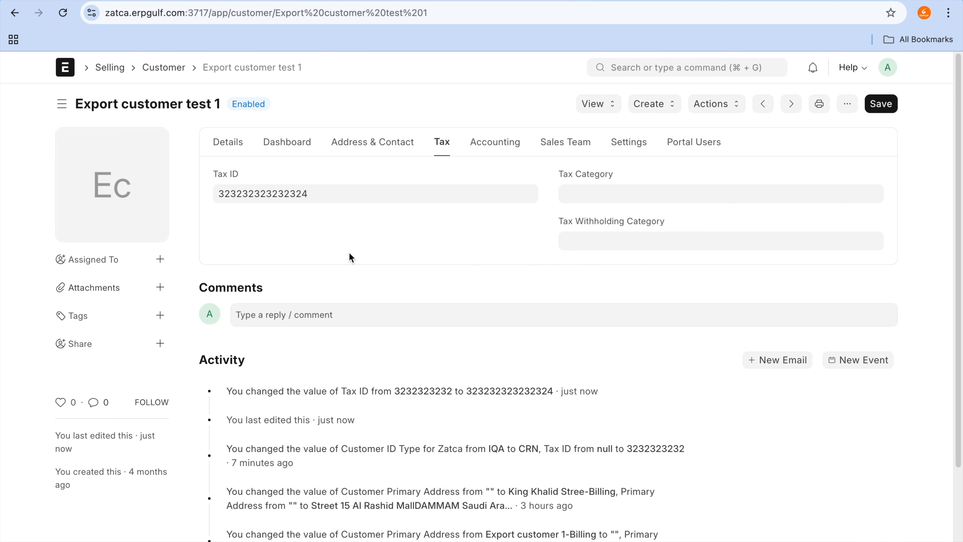
pyautogui.click(403, 186)
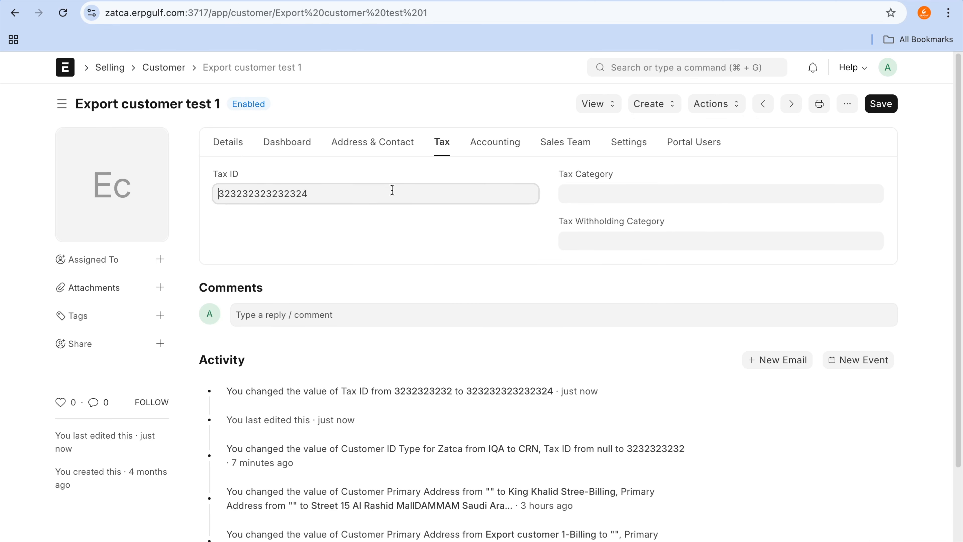
pyautogui.press('BackSpace')
pyautogui.write('3')
pyautogui.hotkey('shift', 'Left')
pyautogui.hotkey('shift', 'Left')
pyautogui.hotkey('shift', 'Left')
pyautogui.hotkey('shift', 'Left')
pyautogui.hotkey('shift', 'Left')
pyautogui.hotkey('shift', 'Left')
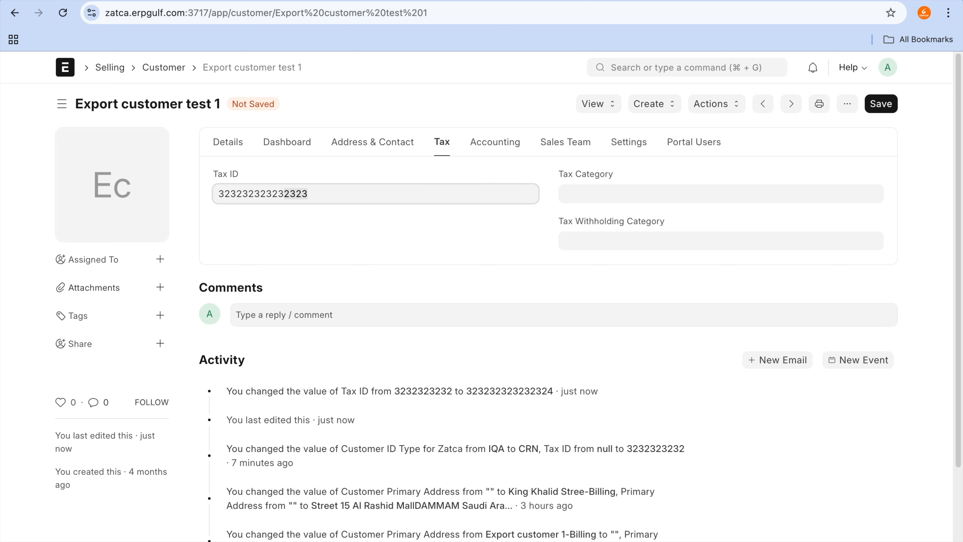
pyautogui.hotkey('shift', 'Left')
pyautogui.hotkey('shift', 'Left')
pyautogui.hotkey('shift', 'Left')
pyautogui.hotkey('shift', 'Left')
pyautogui.hotkey('shift', 'Left')
pyautogui.hotkey('shift', 'Left')
pyautogui.hotkey('shift', 'Left')
pyautogui.hotkey('shift', 'Left')
pyautogui.hotkey('shift', 'Left')
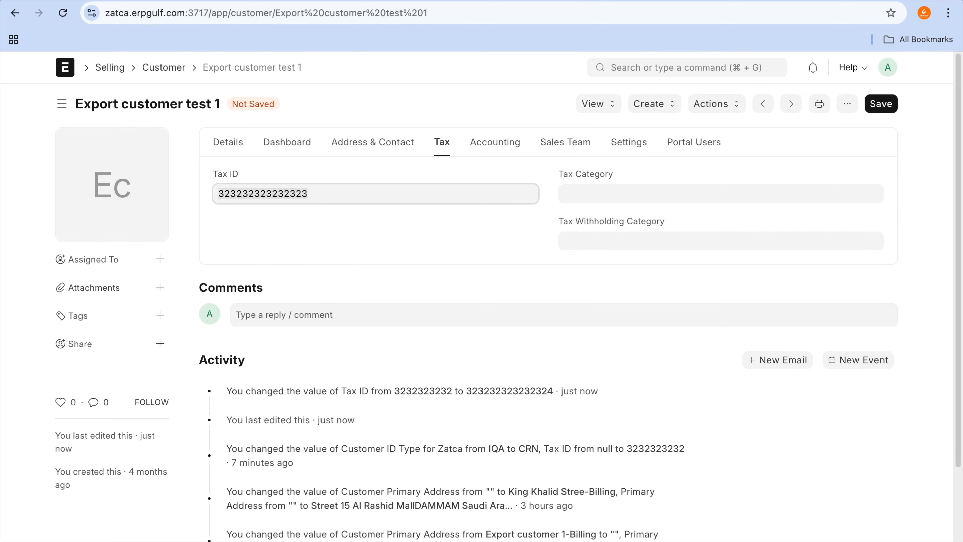
pyautogui.click(874, 110)
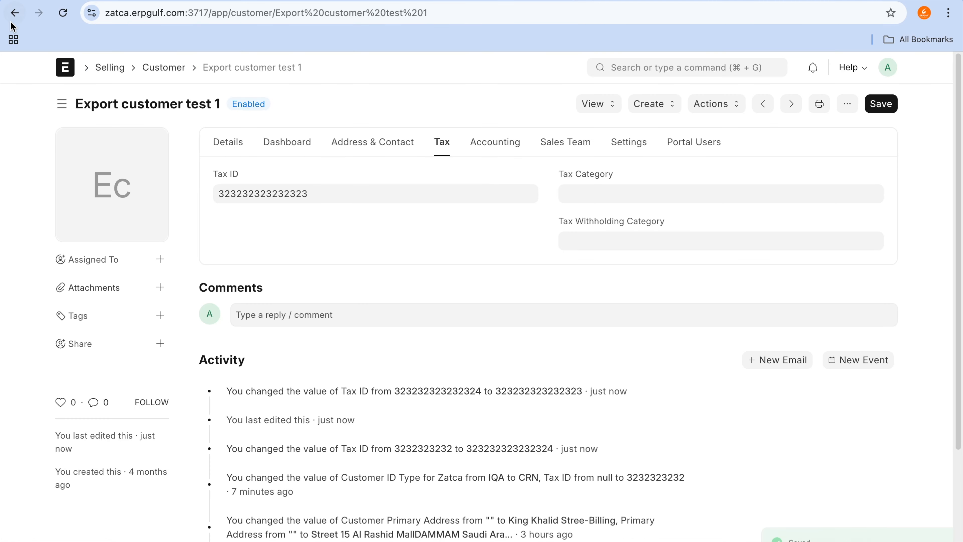
# Step: Return to the sales invoice and resend it to ZATCA with the corrected customer tax ID
pyautogui.click(11, 19)
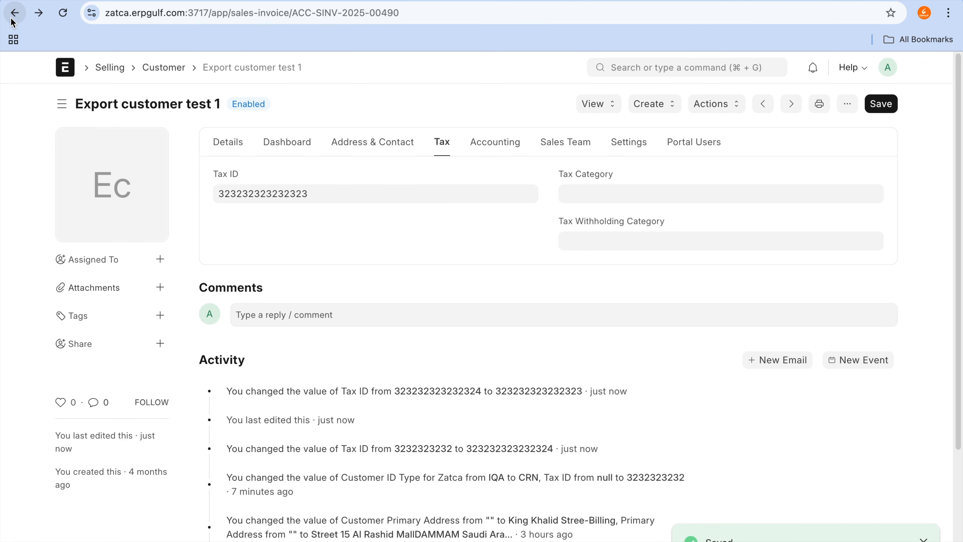
pyautogui.click(573, 103)
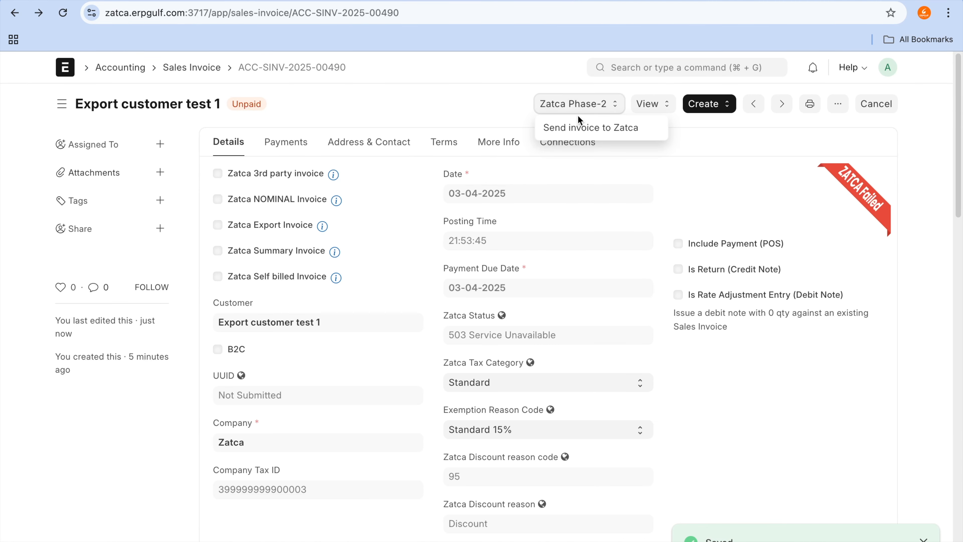
pyautogui.click(589, 137)
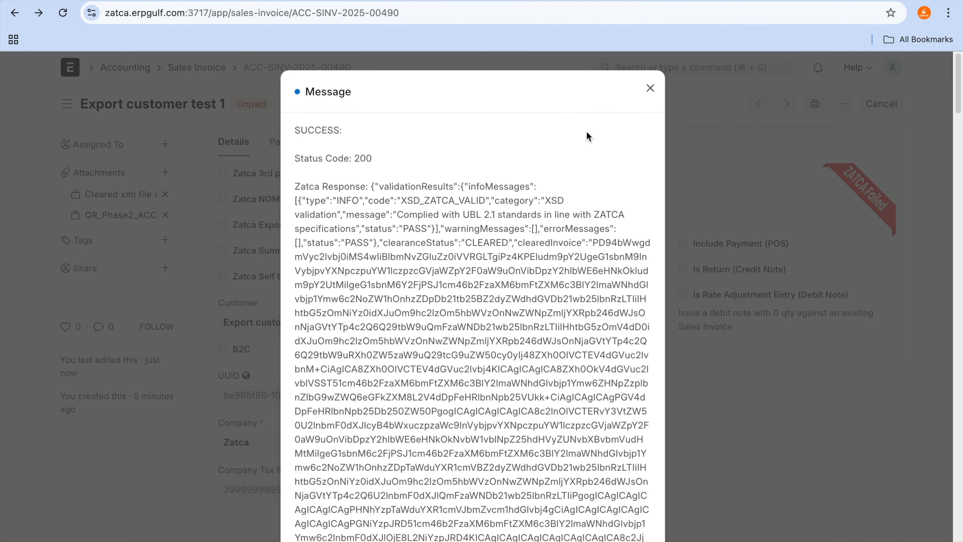
# Step: Point out the status code and clearance status in the ZATCA response, and close the message
pyautogui.click(379, 141)
pyautogui.moveTo(348, 141)
pyautogui.mouseDown()
pyautogui.moveTo(342, 155)
pyautogui.moveTo(380, 165)
pyautogui.mouseUp()
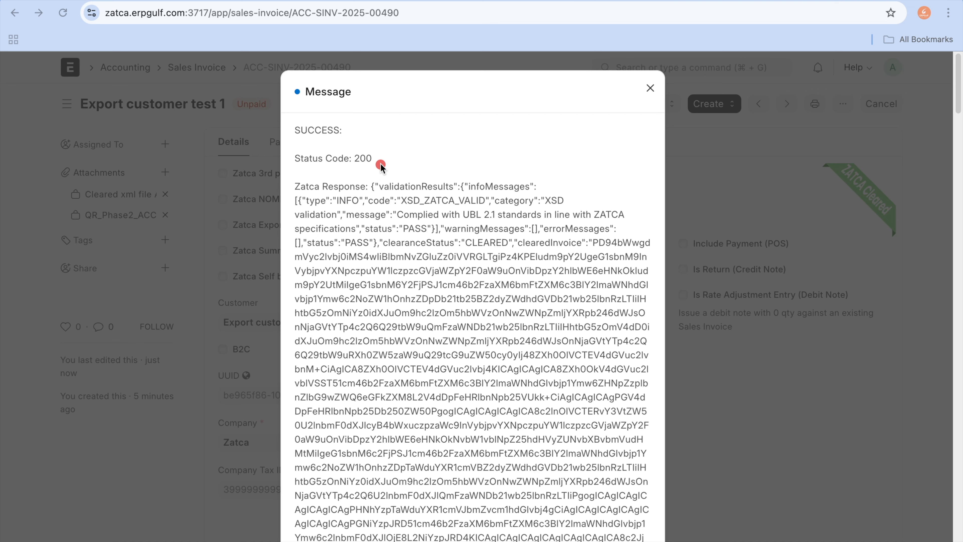
pyautogui.moveTo(344, 250); pyautogui.dragTo(362, 251)
pyautogui.moveTo(415, 235); pyautogui.dragTo(462, 234)
pyautogui.click(649, 89)
# Step: Review the stored Zatca Full Response under the invoice's additional info, and examine the ZATCA status mark on the invoice details
pyautogui.click(493, 151)
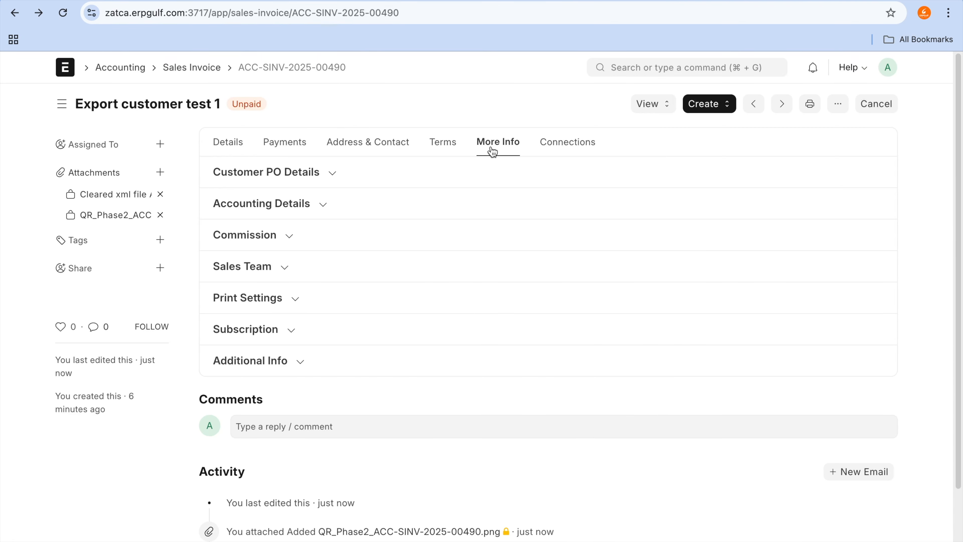
pyautogui.click(269, 353)
pyautogui.scroll(-10, 269, 352)
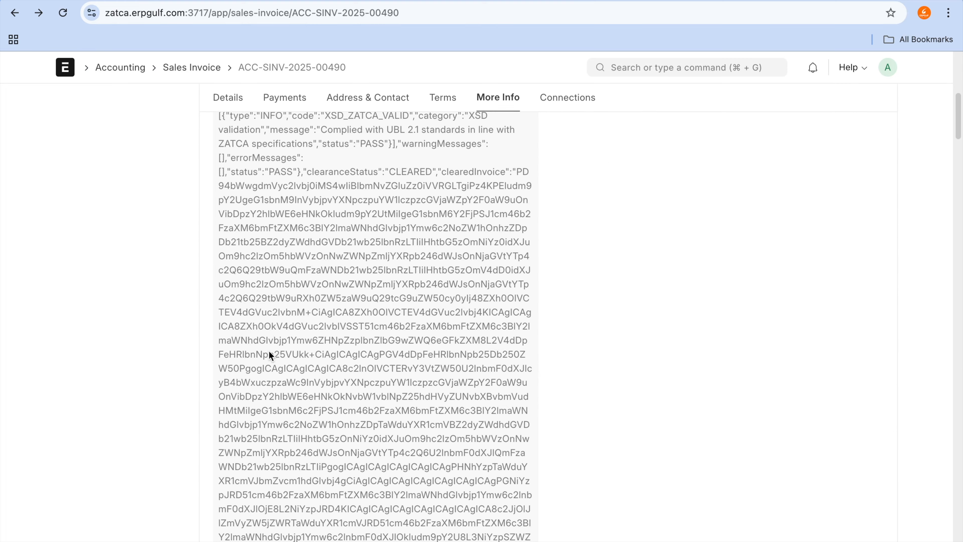
pyautogui.scroll(-3, 268, 350)
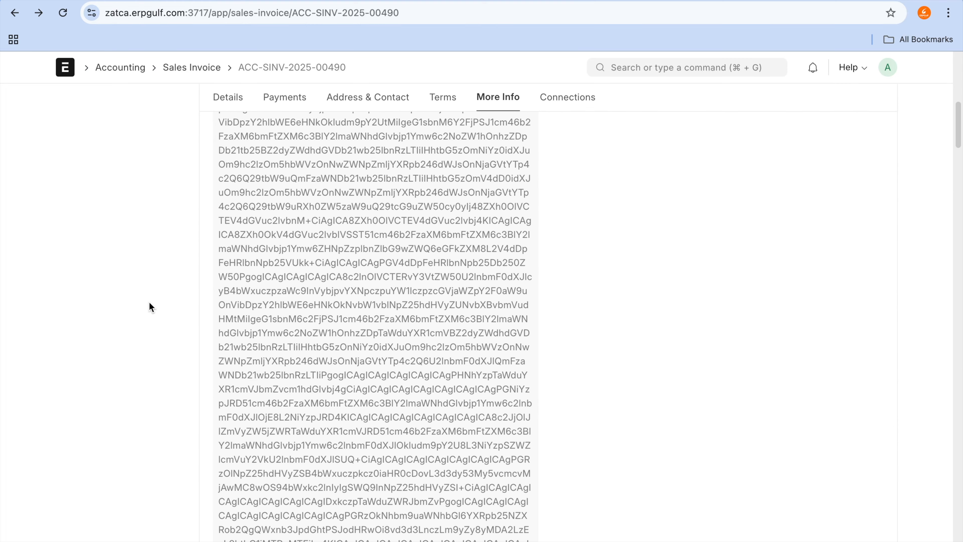
pyautogui.scroll(15, 149, 302)
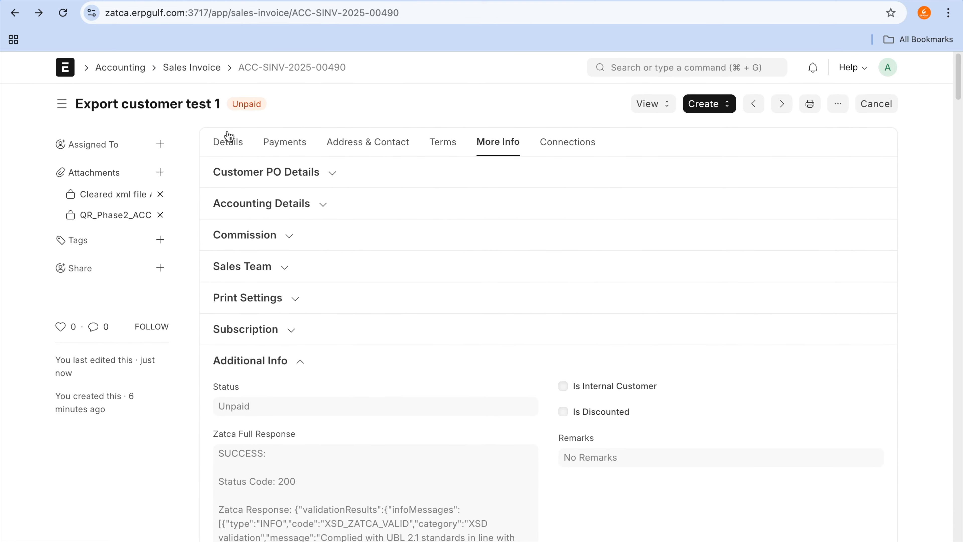
pyautogui.click(230, 142)
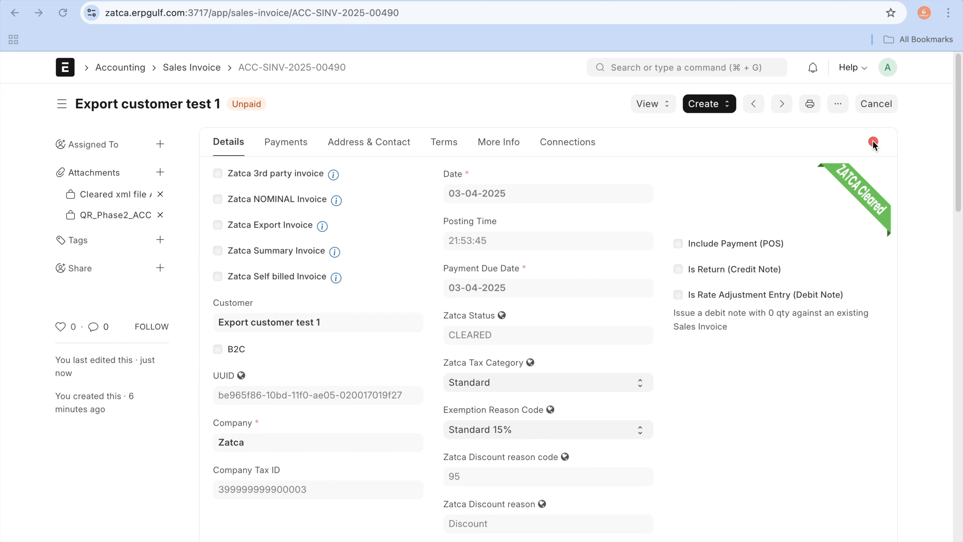
pyautogui.moveTo(848, 250)
pyautogui.mouseDown()
pyautogui.moveTo(923, 209)
pyautogui.moveTo(879, 124)
pyautogui.mouseUp()
pyautogui.moveTo(571, 116); pyautogui.dragTo(586, 117)
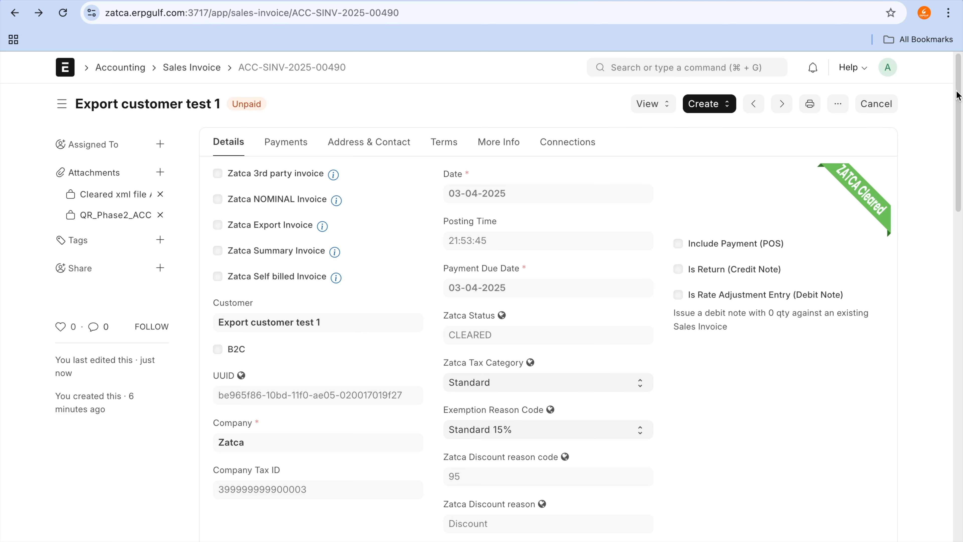
# Step: Try to cancel the sales invoice already submitted to ZATCA, and dismiss the message
pyautogui.click(879, 103)
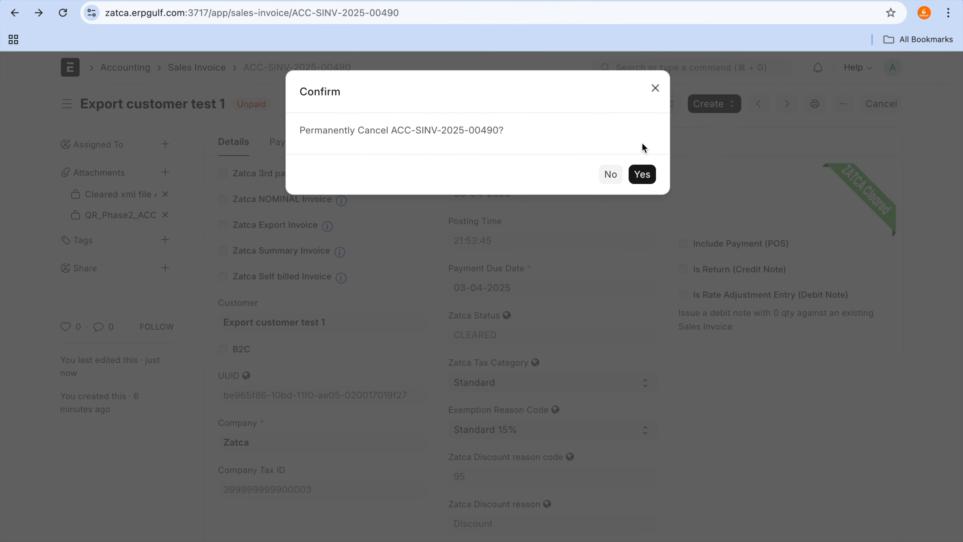
pyautogui.click(645, 177)
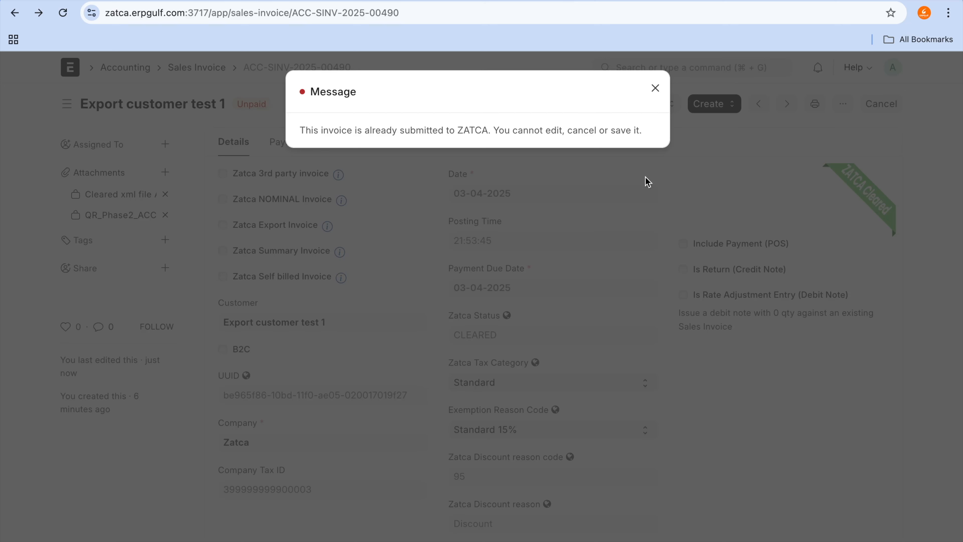
pyautogui.click(655, 88)
# Step: Create a return/credit note against the sales invoice, save it as a draft, and check its Is Return (Credit Note) setting
pyautogui.click(705, 108)
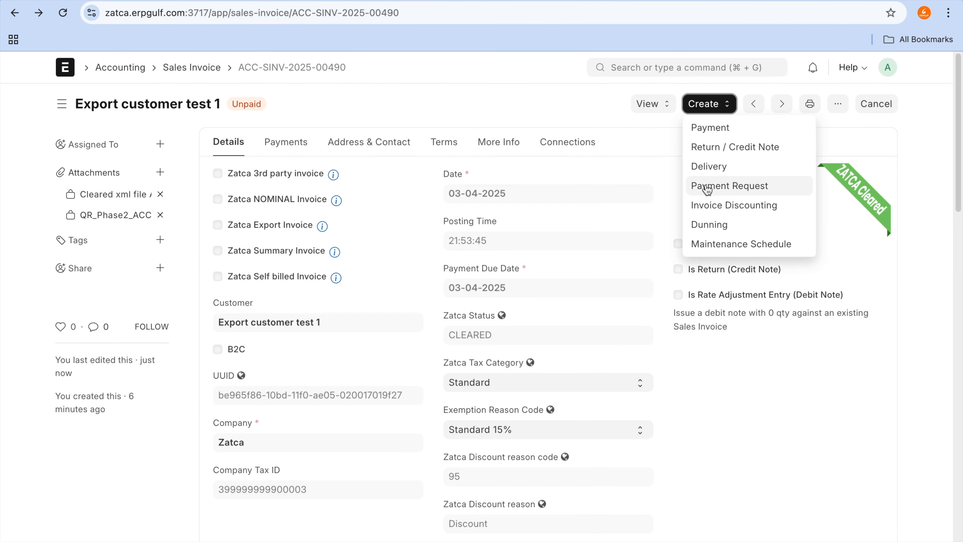
pyautogui.click(722, 150)
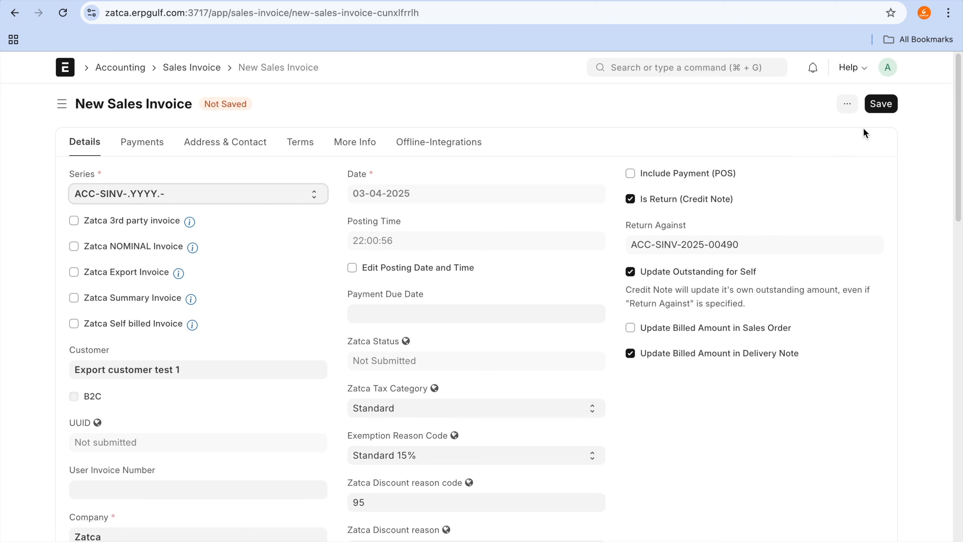
pyautogui.click(872, 102)
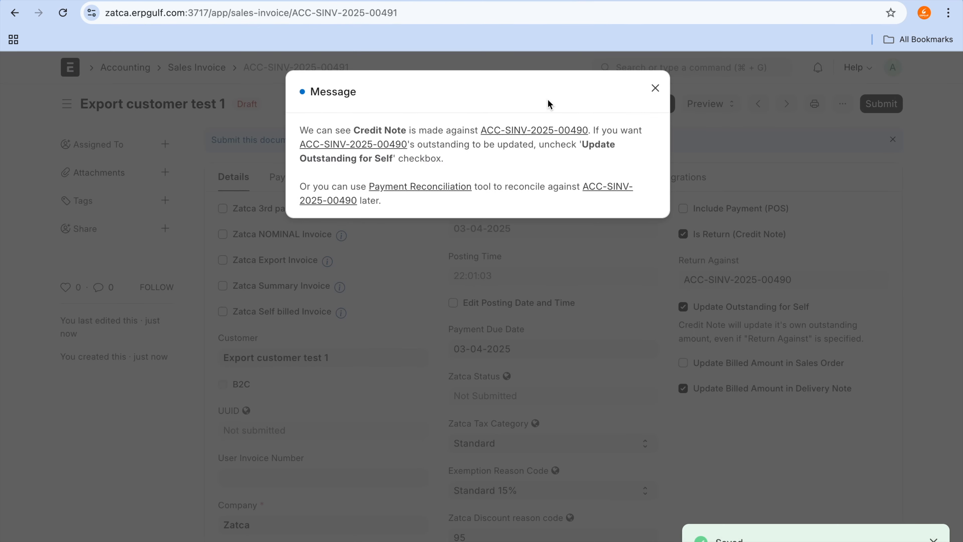
pyautogui.click(656, 89)
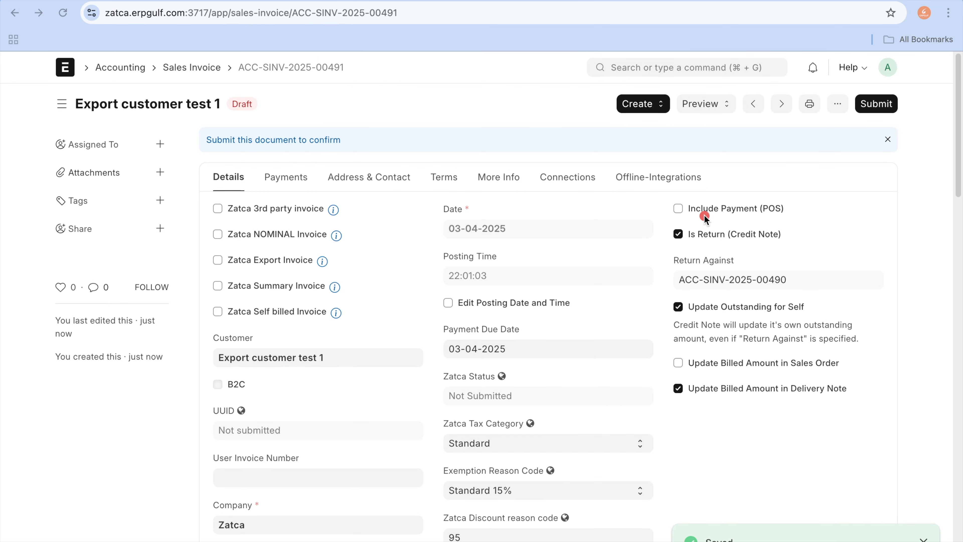
pyautogui.moveTo(699, 243)
pyautogui.mouseDown()
pyautogui.moveTo(636, 244)
pyautogui.moveTo(633, 286)
pyautogui.moveTo(824, 302)
pyautogui.moveTo(777, 261)
pyautogui.moveTo(701, 251)
pyautogui.mouseUp()
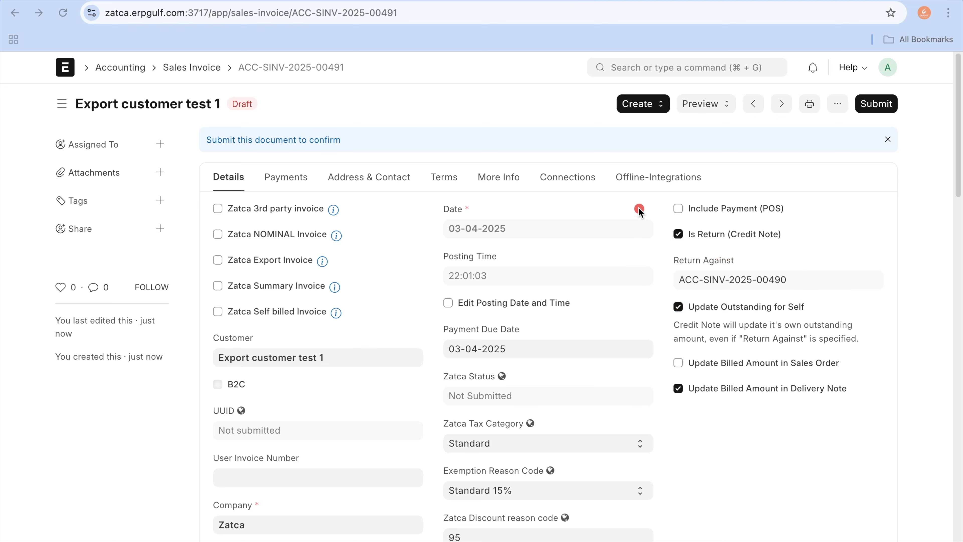
# Step: Return to the original cleared sales invoice ACC-SINV-2025-00490 and duplicate it as a new sales invoice
pyautogui.click(16, 11)
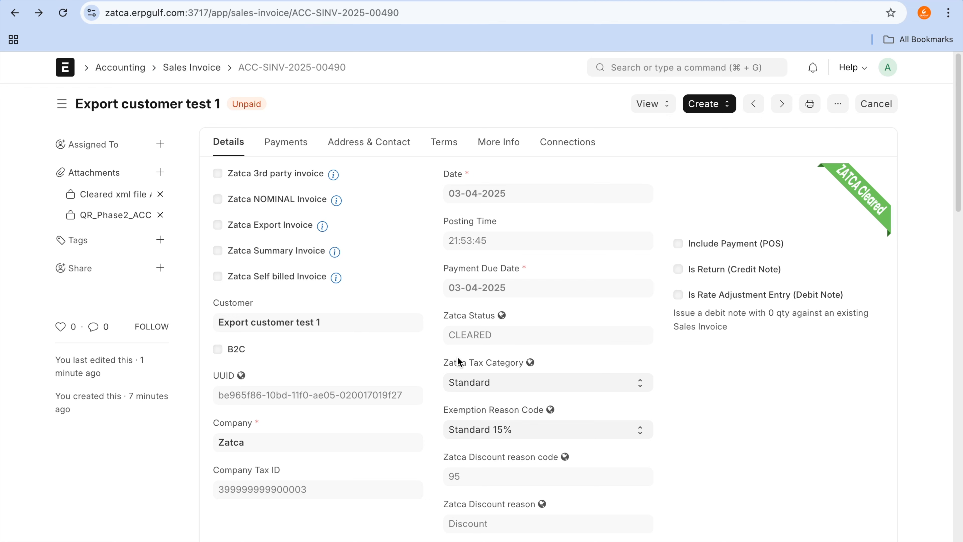
pyautogui.click(837, 104)
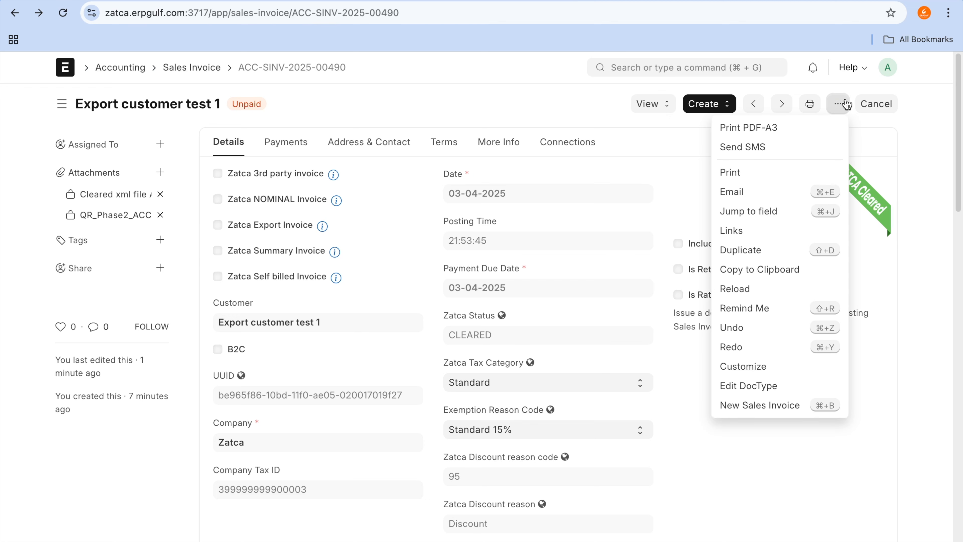
pyautogui.click(767, 253)
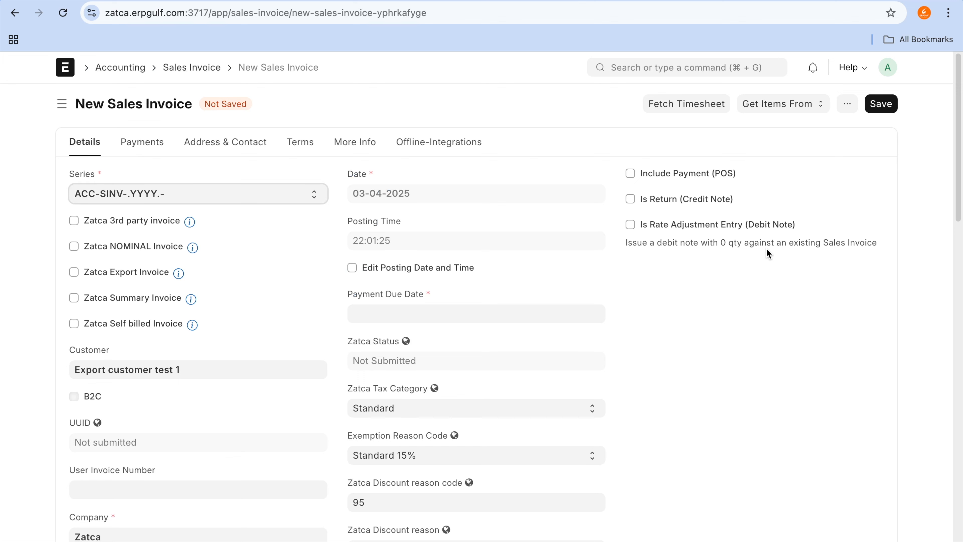
# Step: Set the new invoice's payment due date to today, 03-04-2025, and look over the Zatca Tax Category choices
pyautogui.click(516, 310)
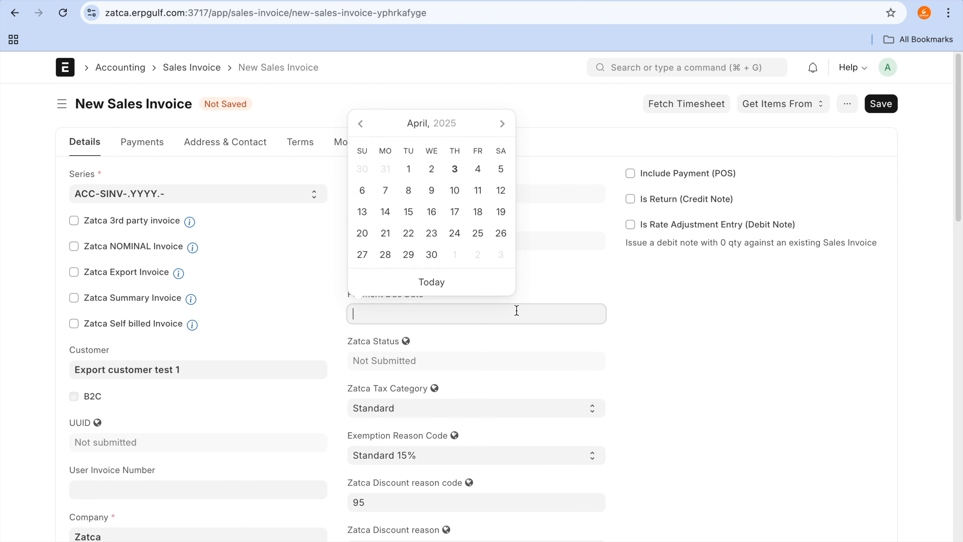
pyautogui.click(491, 281)
pyautogui.scroll(-2, 653, 396)
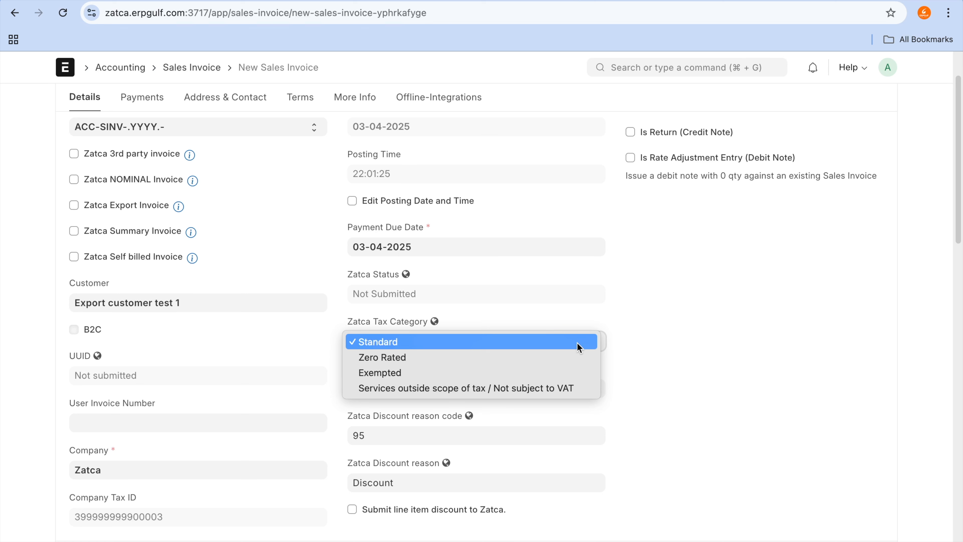
pyautogui.click(532, 150)
# Step: Switch to the Excalidraw board and write the note "standard - 15% -" on an empty area of the canvas
pyautogui.click(378, 9)
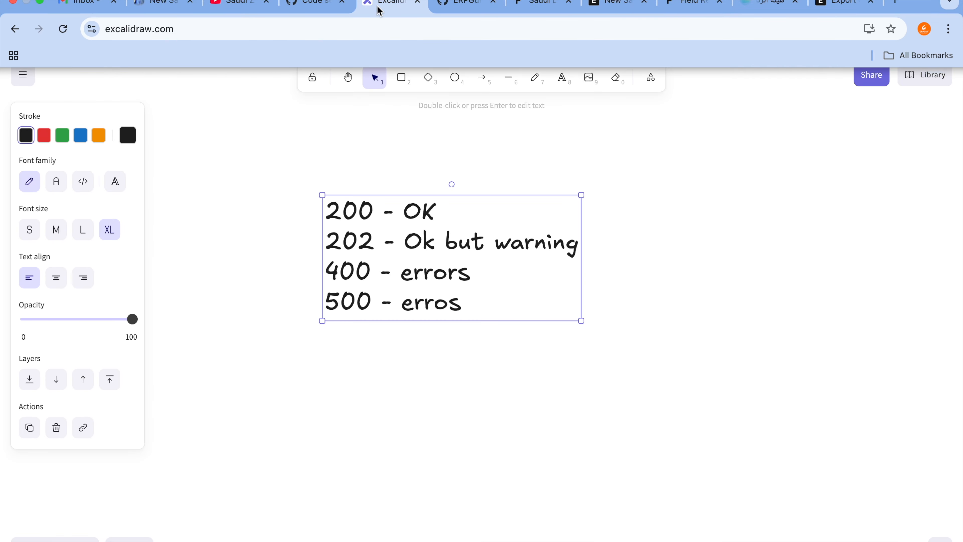
pyautogui.click(625, 202)
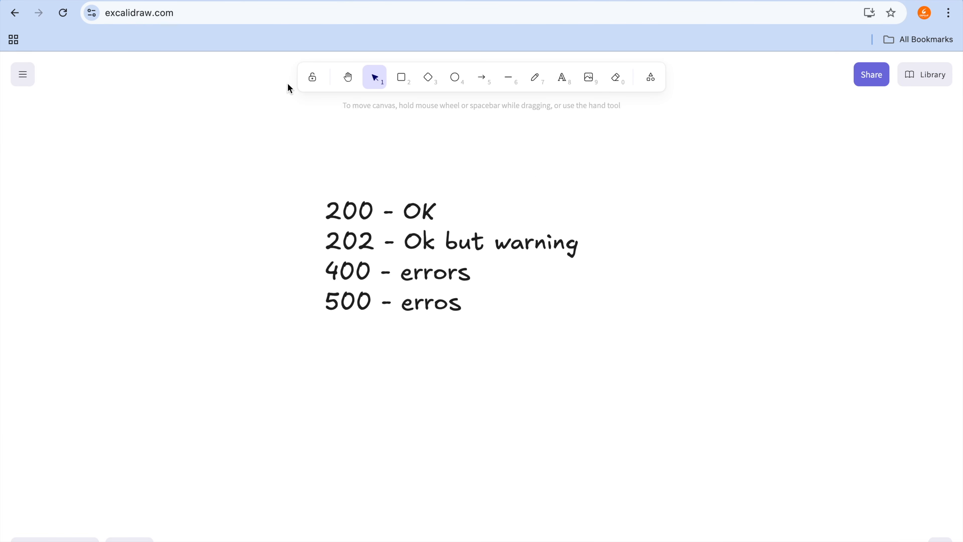
pyautogui.click(348, 78)
pyautogui.moveTo(763, 236); pyautogui.dragTo(166, 226)
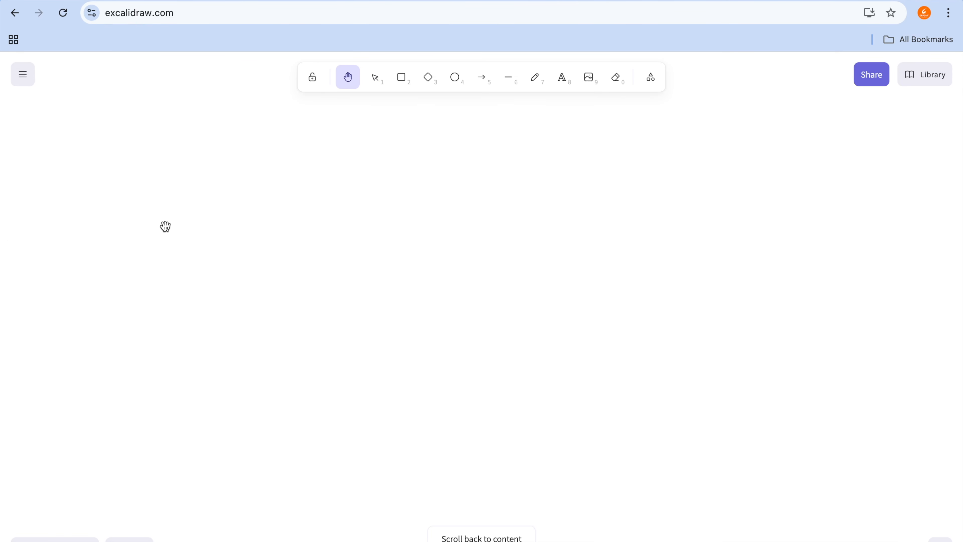
pyautogui.press('t')
pyautogui.click(259, 216)
pyautogui.write('sra')
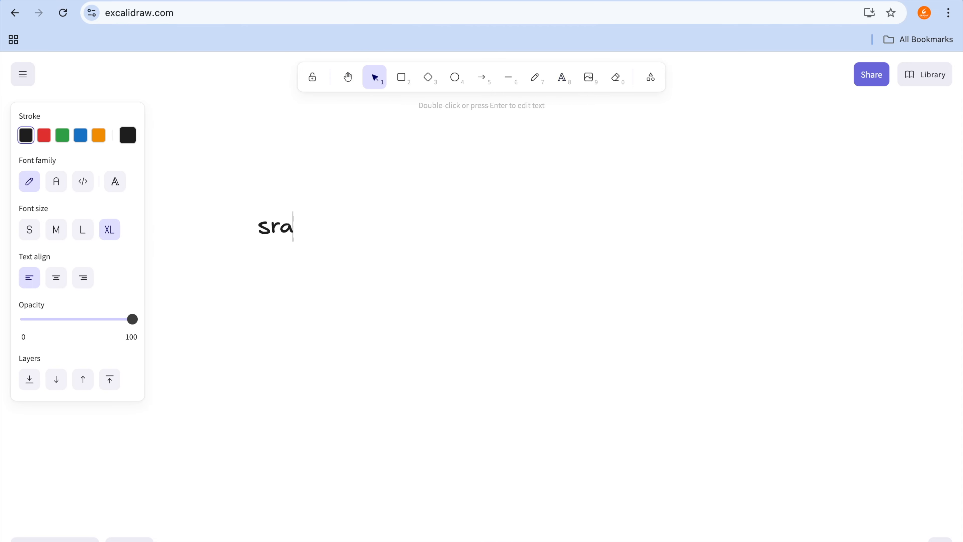
pyautogui.press('BackSpace')
pyautogui.press('BackSpace')
pyautogui.write('tandar')
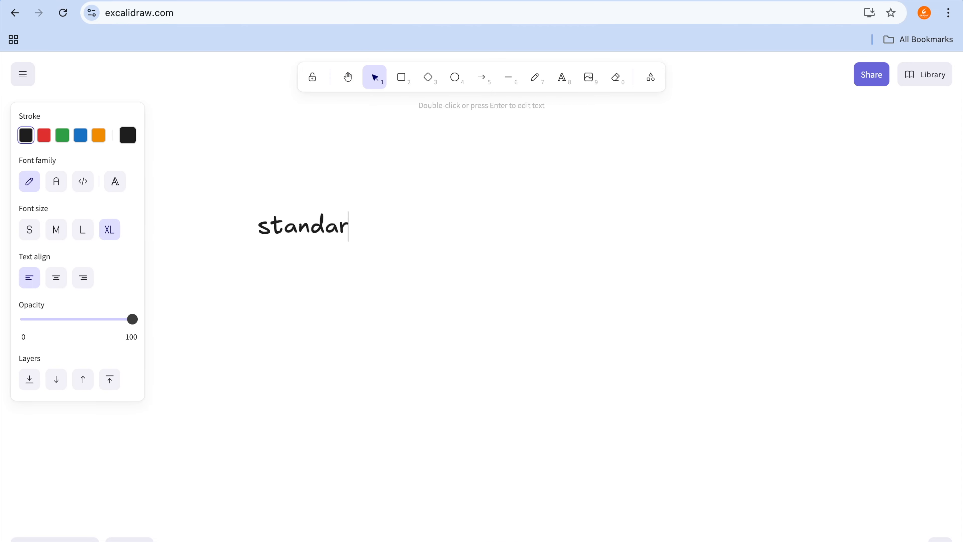
pyautogui.write('d - 15% -')
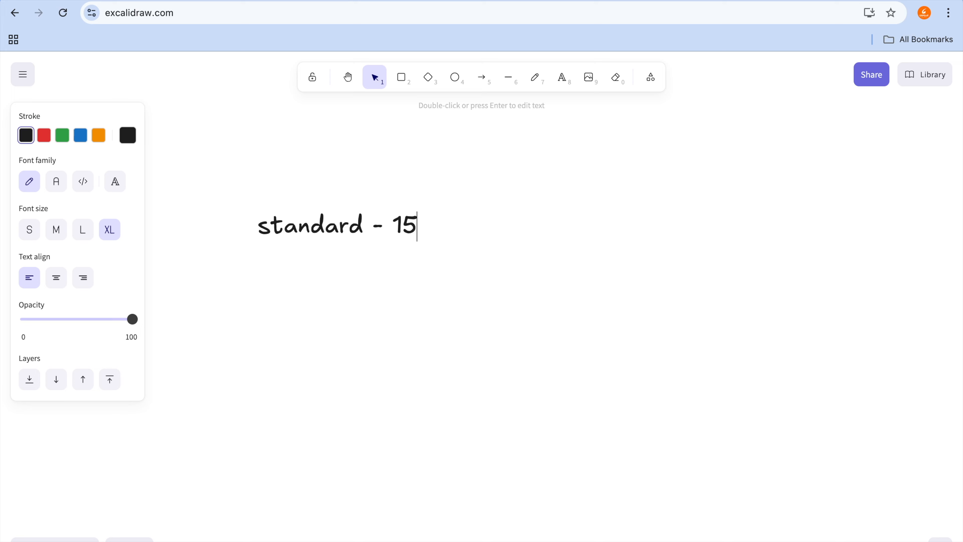
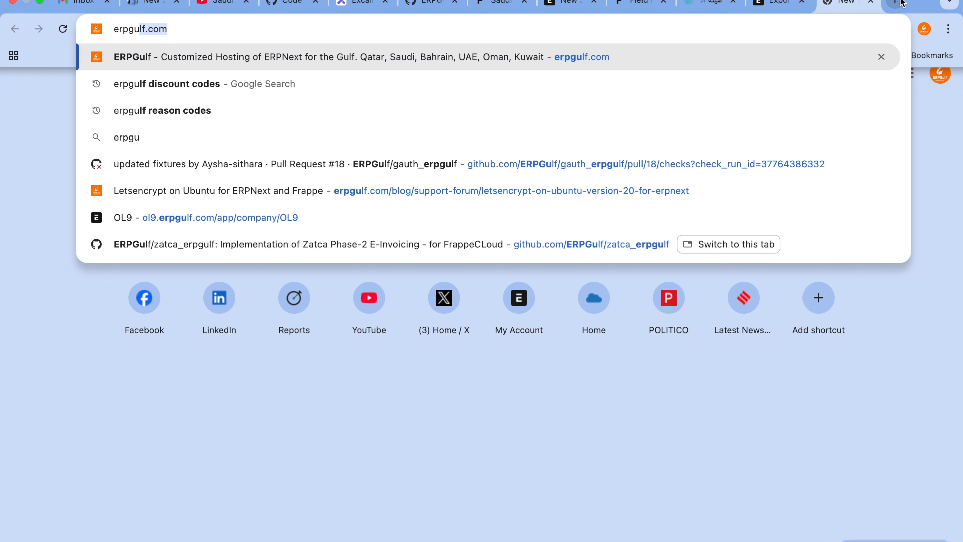
# Step: Search the web for "erpgulf excemption code" and open the article Saudi Zatca Tax categories and exception reason codes
pyautogui.write('lf e')
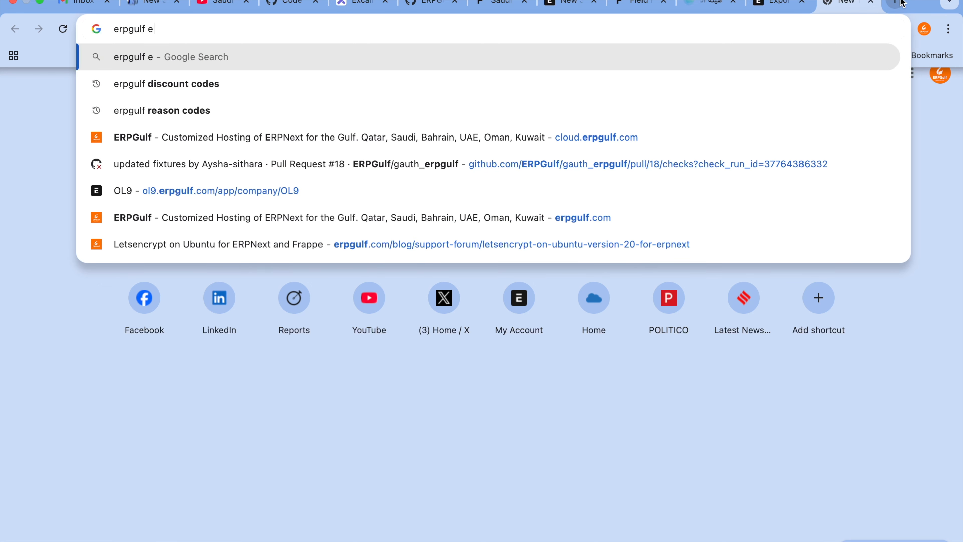
pyautogui.write('xcemptionm co')
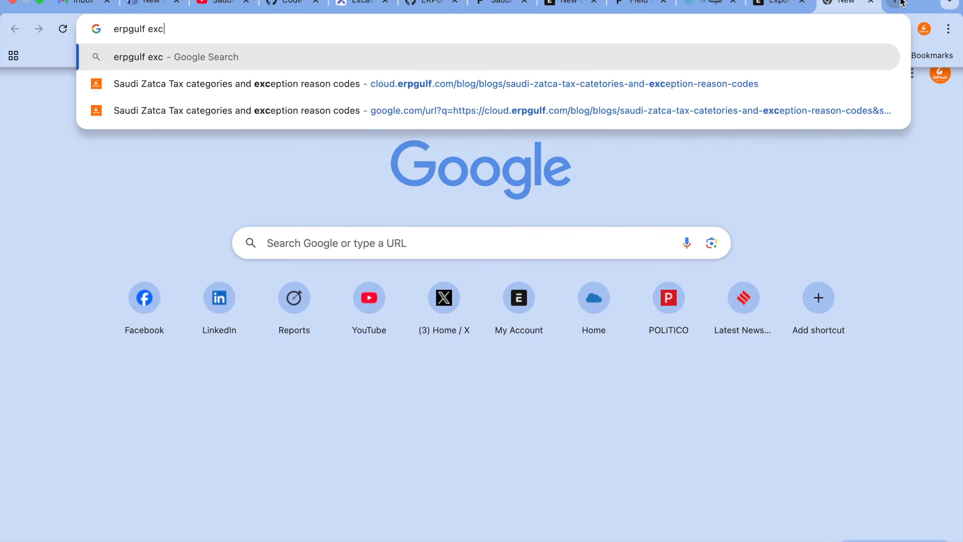
pyautogui.press('BackSpace')
pyautogui.press('BackSpace')
pyautogui.press('BackSpace')
pyautogui.press('BackSpace')
pyautogui.write('code')
pyautogui.press('Return')
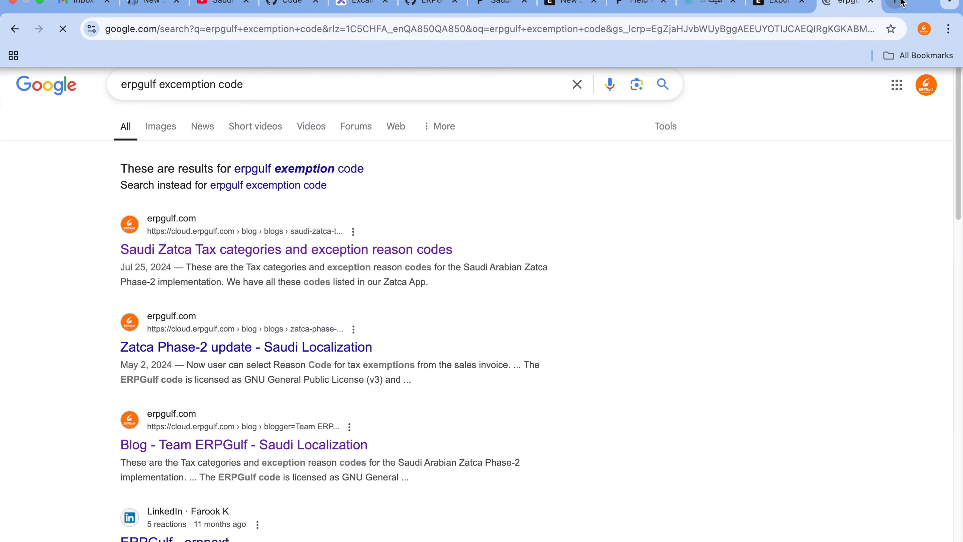
pyautogui.click(404, 255)
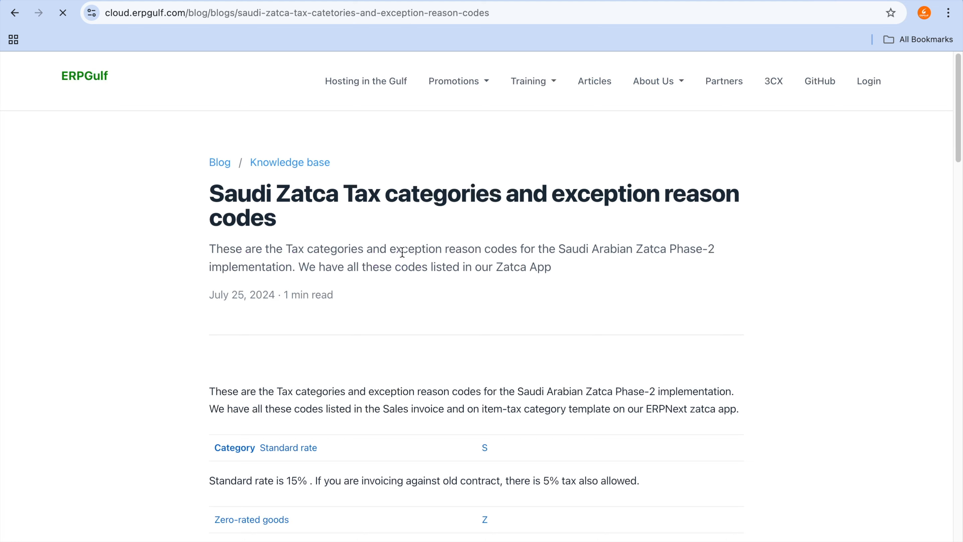
# Step: Examine the article's standard rate category, the note on old contracts, and the zero-rated Export of goods entry
pyautogui.scroll(-10, 403, 252)
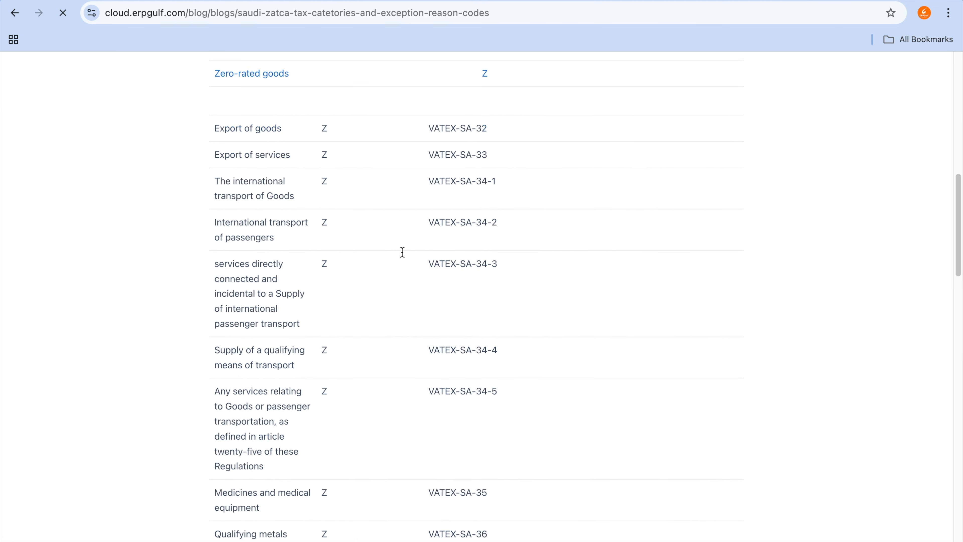
pyautogui.scroll(2, 403, 252)
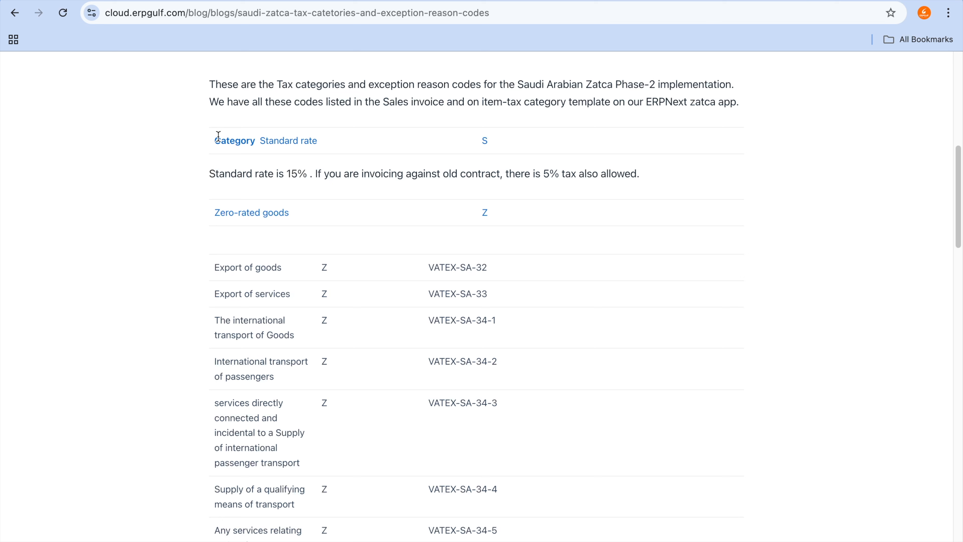
pyautogui.moveTo(215, 138); pyautogui.dragTo(354, 135)
pyautogui.moveTo(360, 174); pyautogui.dragTo(605, 174)
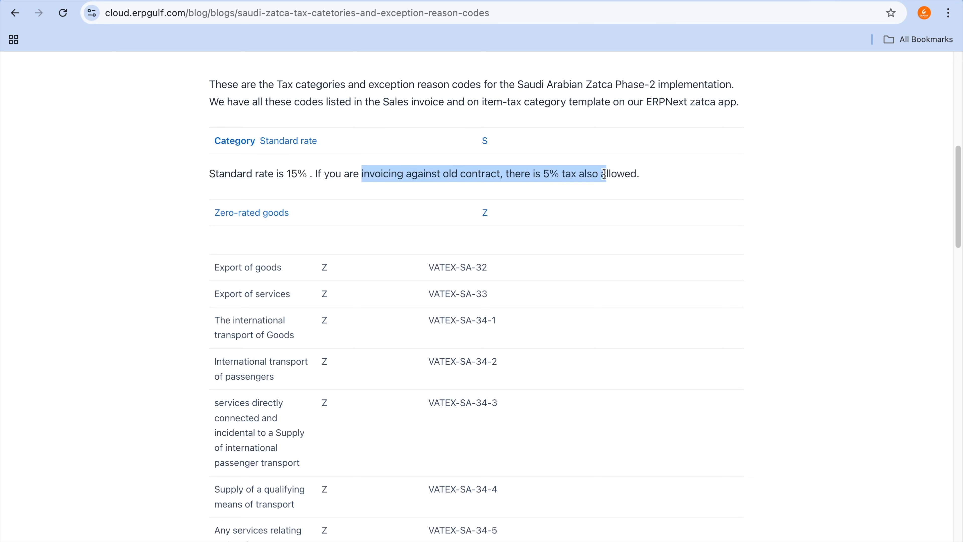
pyautogui.moveTo(591, 1)
pyautogui.scroll(-2, 311, 253)
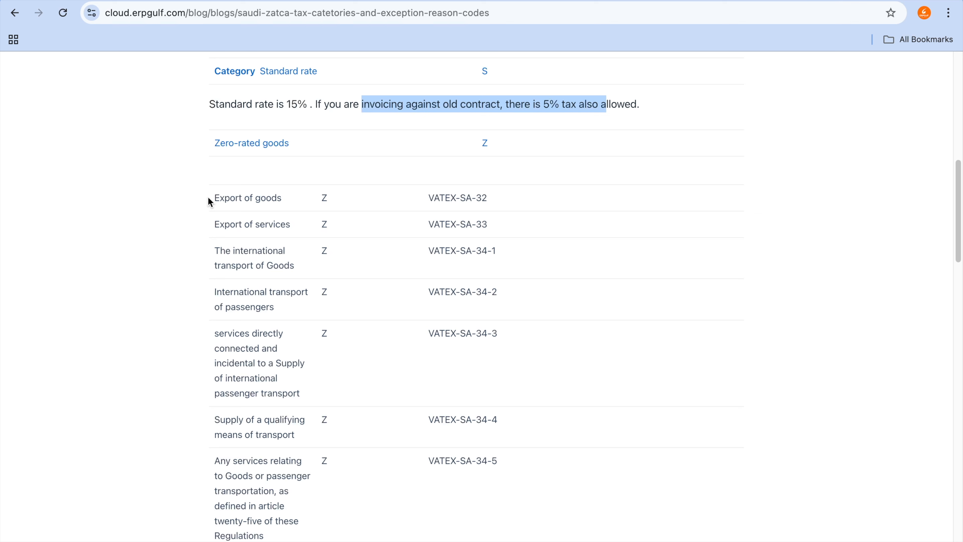
pyautogui.moveTo(209, 197); pyautogui.dragTo(355, 199)
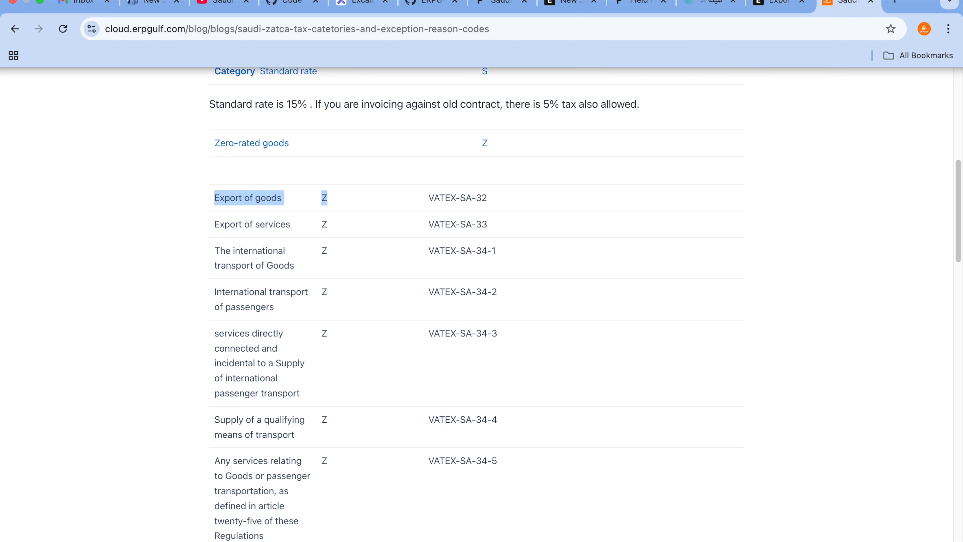
# Step: Return to the new sales invoice and look over its Zatca Tax Category and Exemption Reason Code choices
pyautogui.click(572, 3)
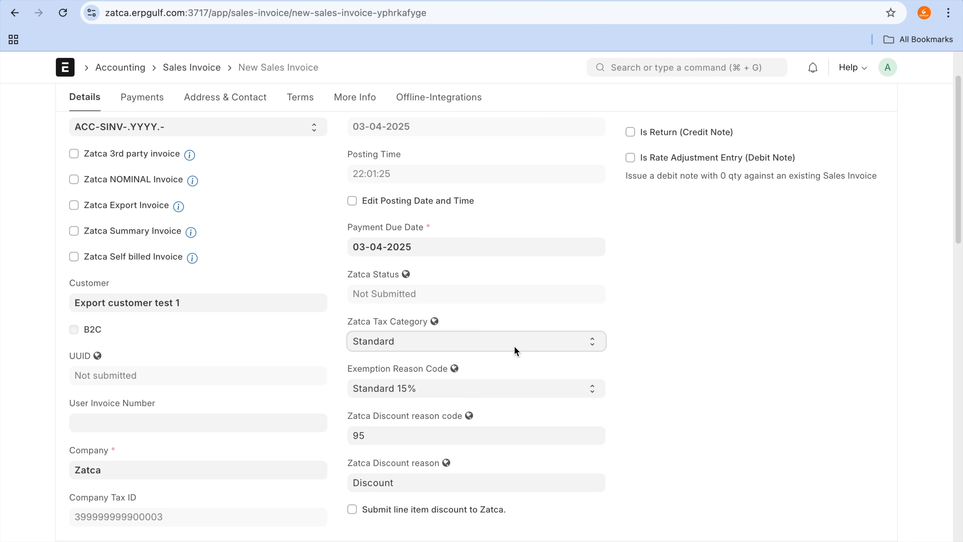
pyautogui.click(517, 342)
pyautogui.click(517, 343)
pyautogui.click(553, 399)
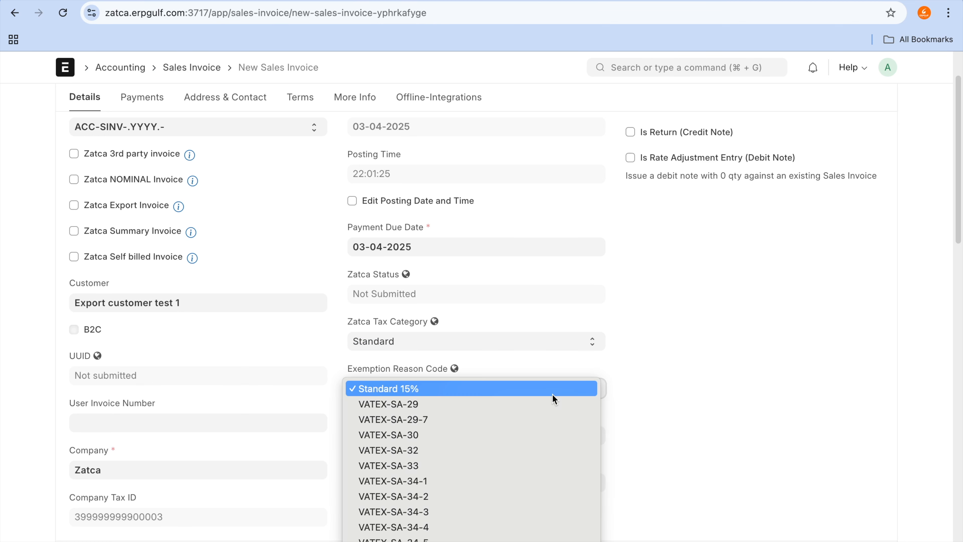
pyautogui.click(554, 397)
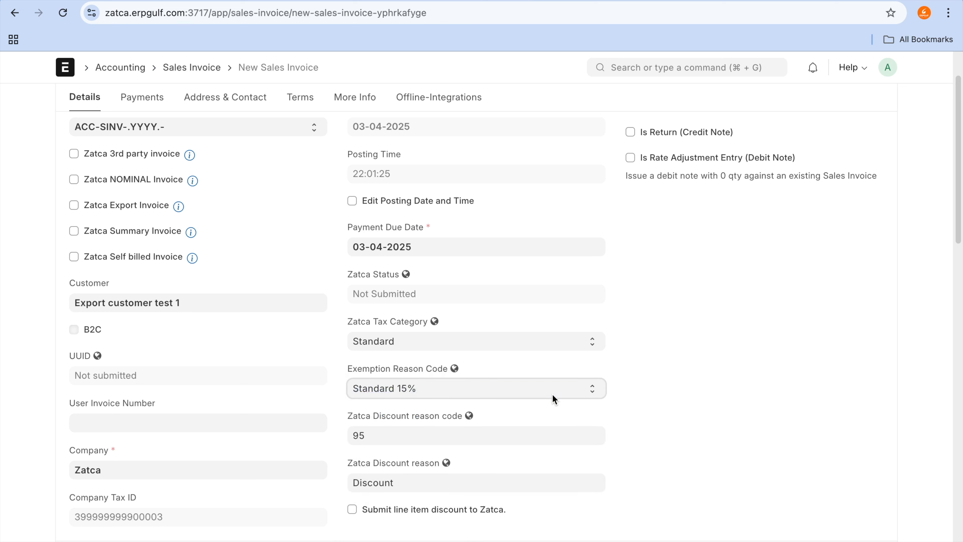
# Step: Set the invoice's Zatca Tax Category to Zero Rated and look over the available exemption reason codes
pyautogui.click(572, 345)
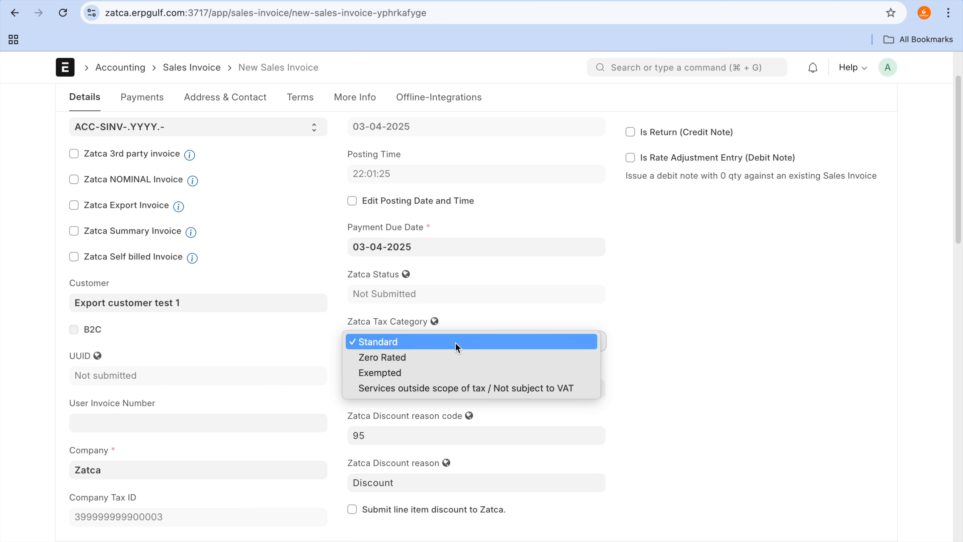
pyautogui.click(460, 358)
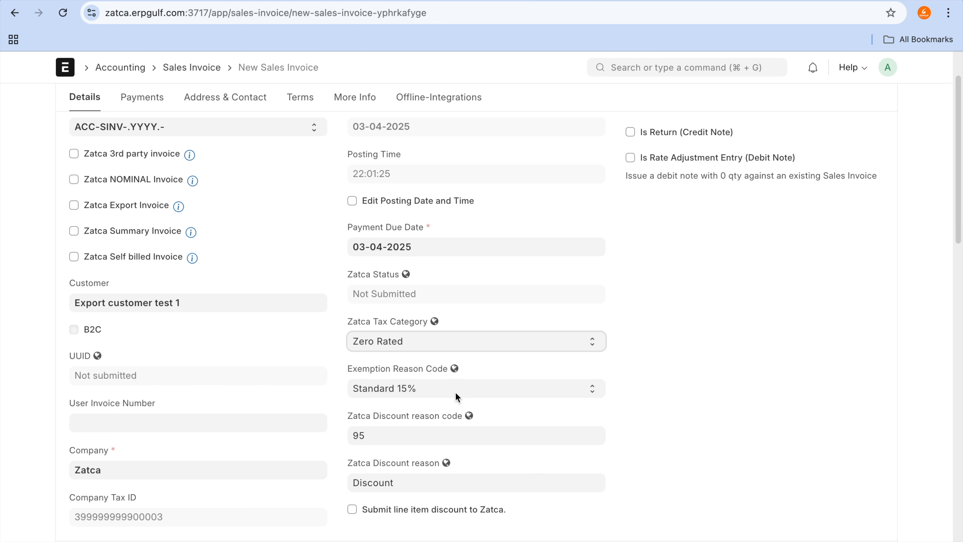
pyautogui.click(456, 393)
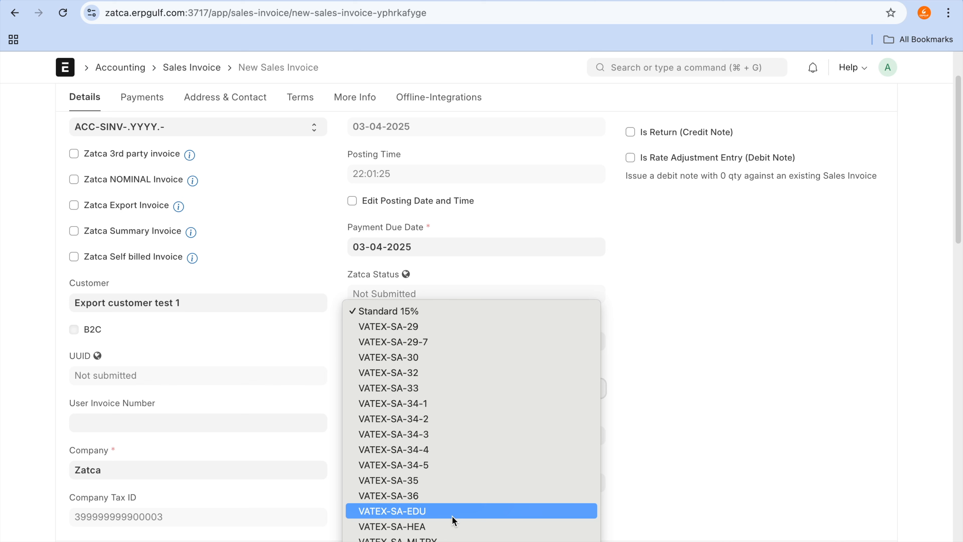
pyautogui.click(647, 417)
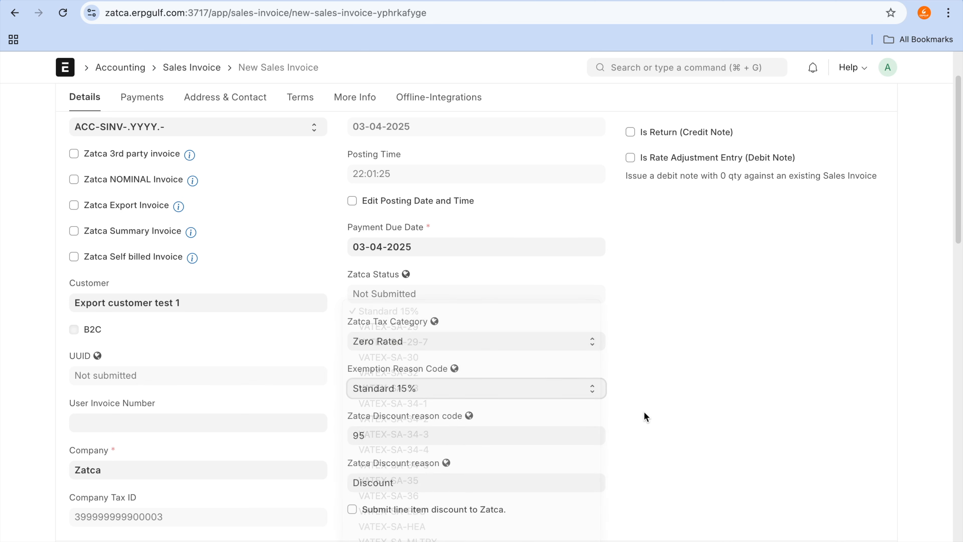
# Step: Return to the tax categories article and examine the zero-rated reason codes from international transport through private education and healthcare
pyautogui.click(830, 0)
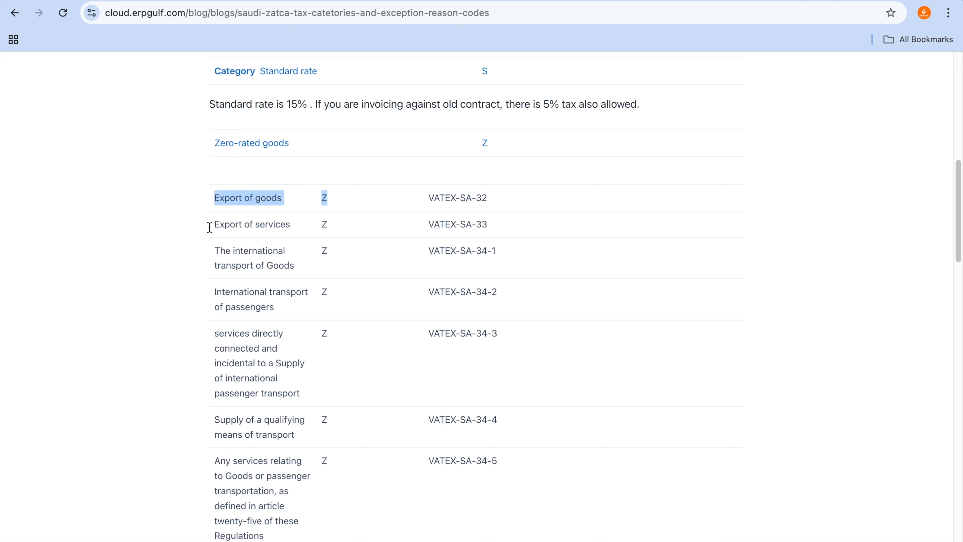
pyautogui.moveTo(212, 252); pyautogui.dragTo(272, 251)
pyautogui.scroll(-2, 295, 381)
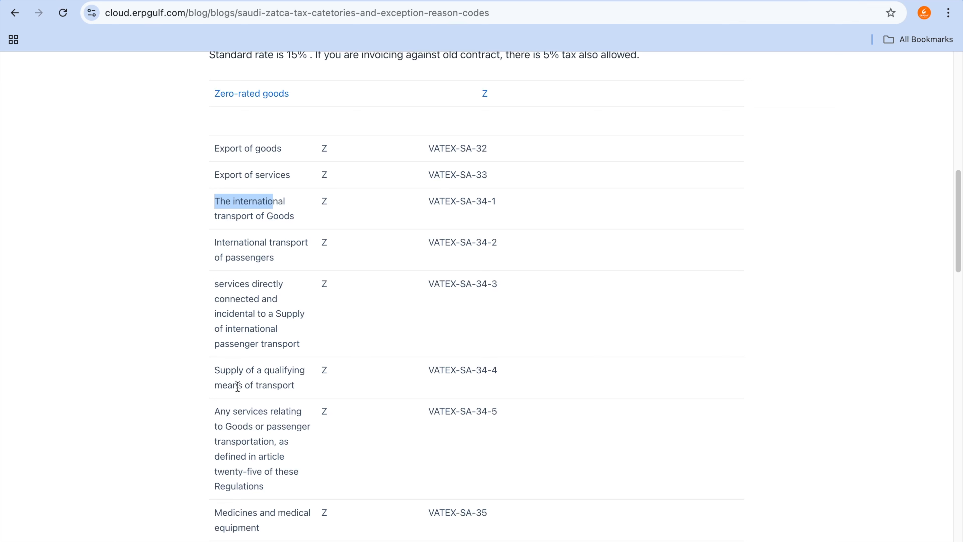
pyautogui.moveTo(239, 374); pyautogui.dragTo(251, 374)
pyautogui.scroll(-3, 251, 374)
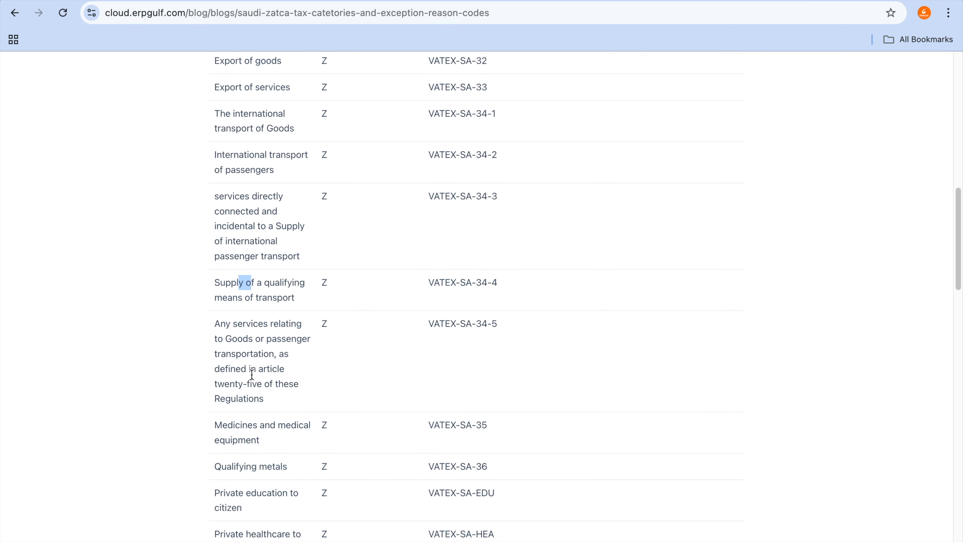
pyautogui.scroll(-2, 262, 433)
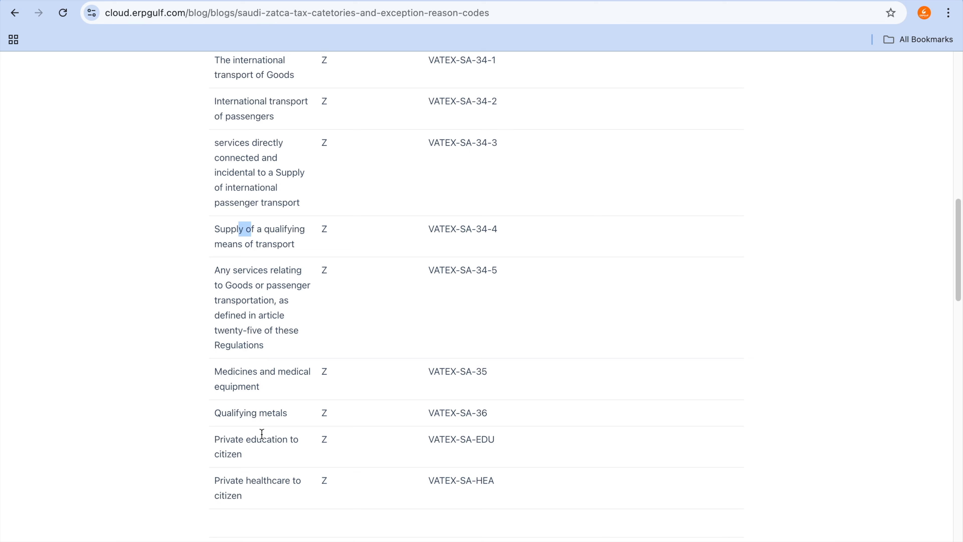
pyautogui.moveTo(224, 440); pyautogui.dragTo(277, 441)
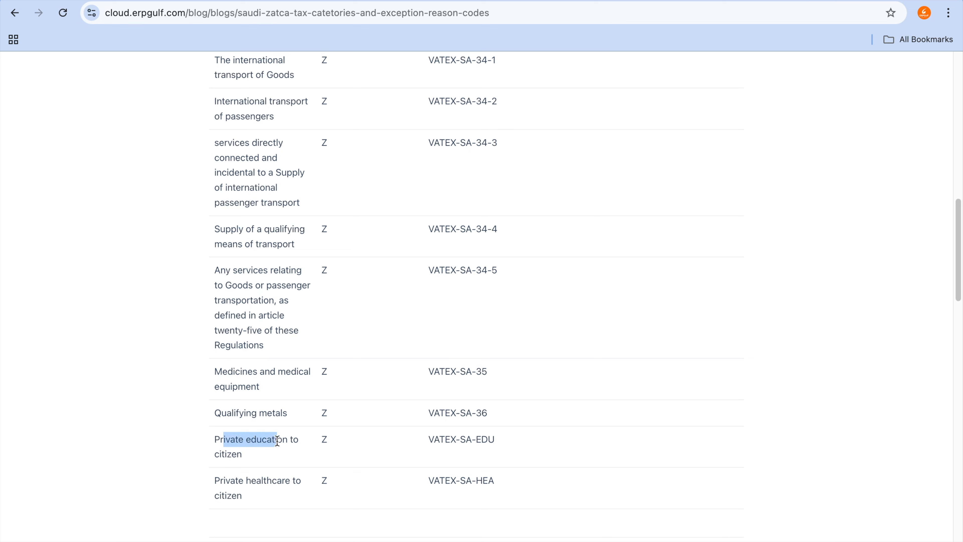
pyautogui.moveTo(218, 486)
pyautogui.mouseDown()
pyautogui.moveTo(502, 471)
pyautogui.moveTo(505, 479)
pyautogui.mouseUp()
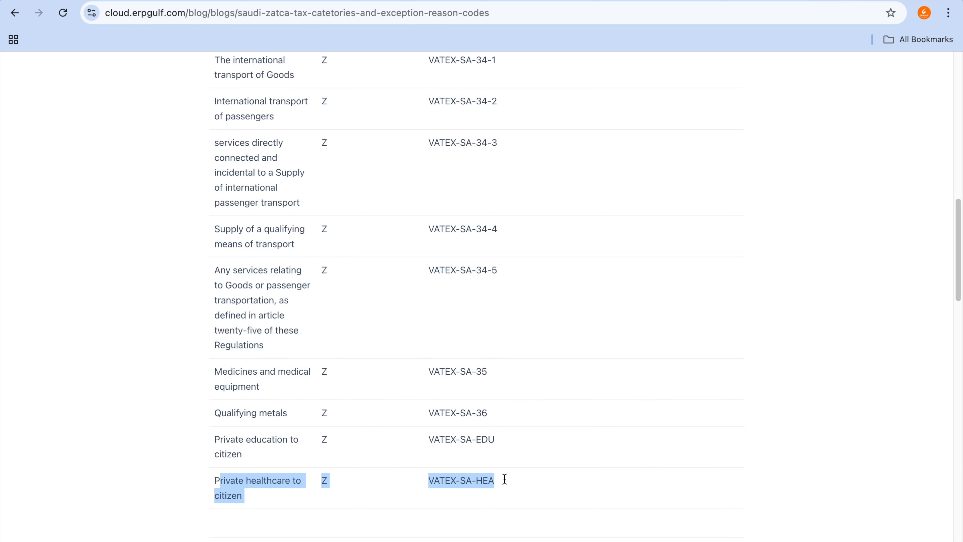
# Step: Go back to the new sales invoice and review the remaining tax categories, exemption reason codes, and Zatca discount reason fields
pyautogui.click(542, 1)
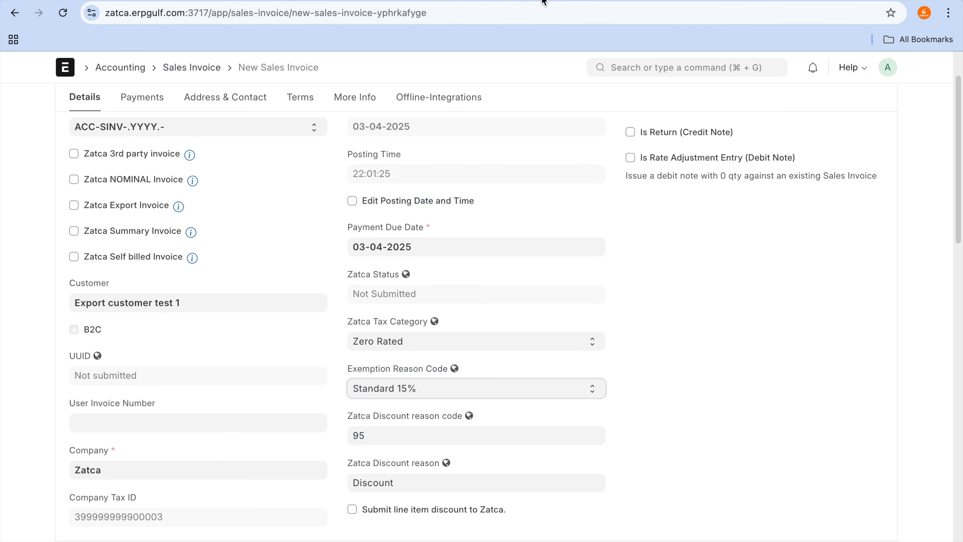
pyautogui.click(519, 344)
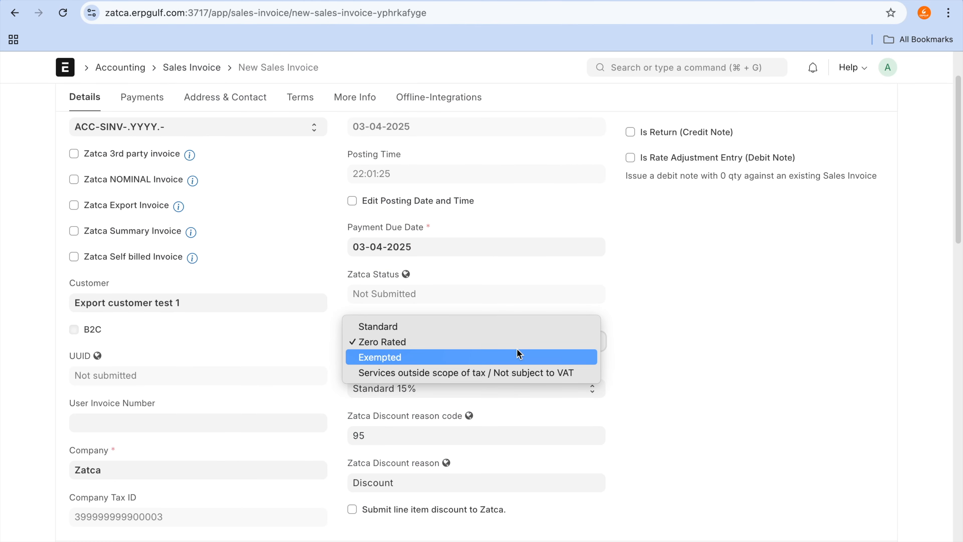
pyautogui.click(517, 348)
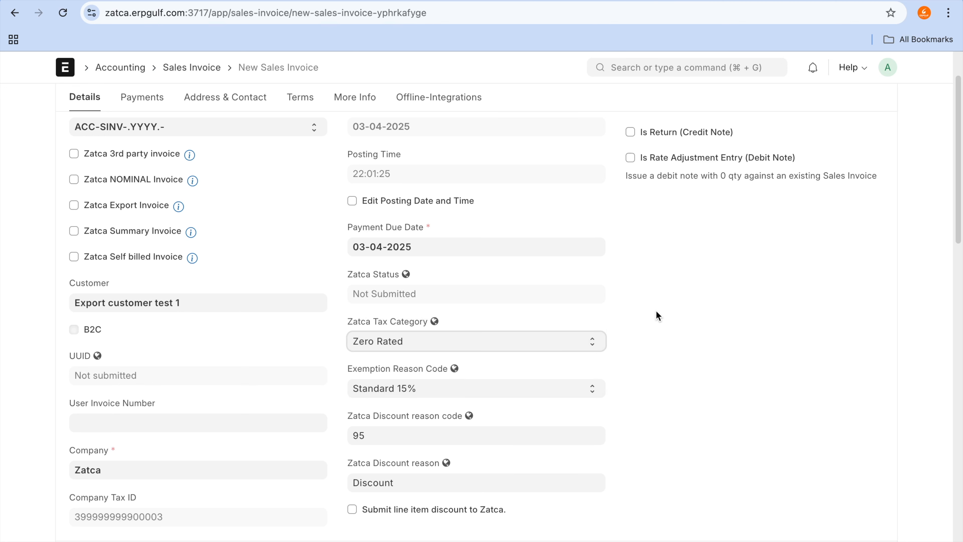
pyautogui.click(586, 388)
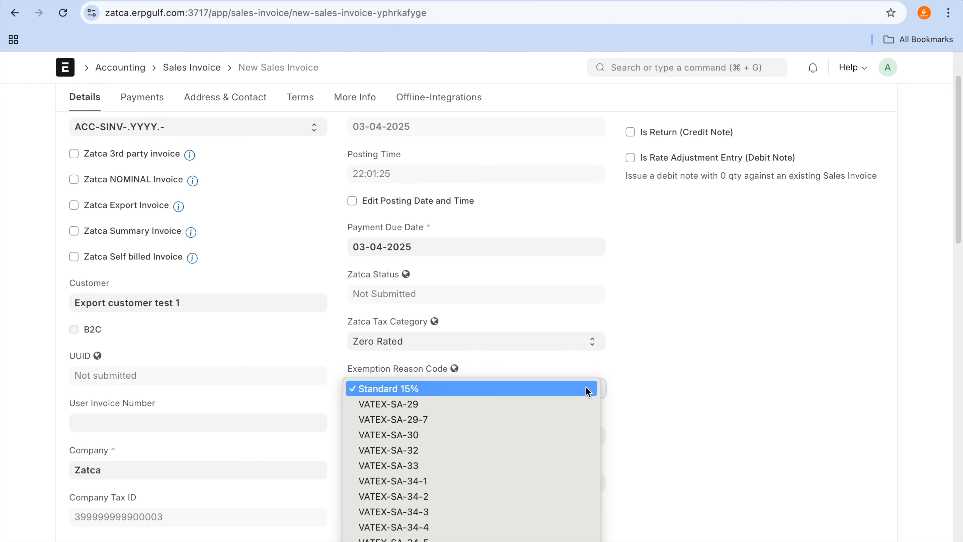
pyautogui.click(653, 392)
pyautogui.scroll(-2, 653, 392)
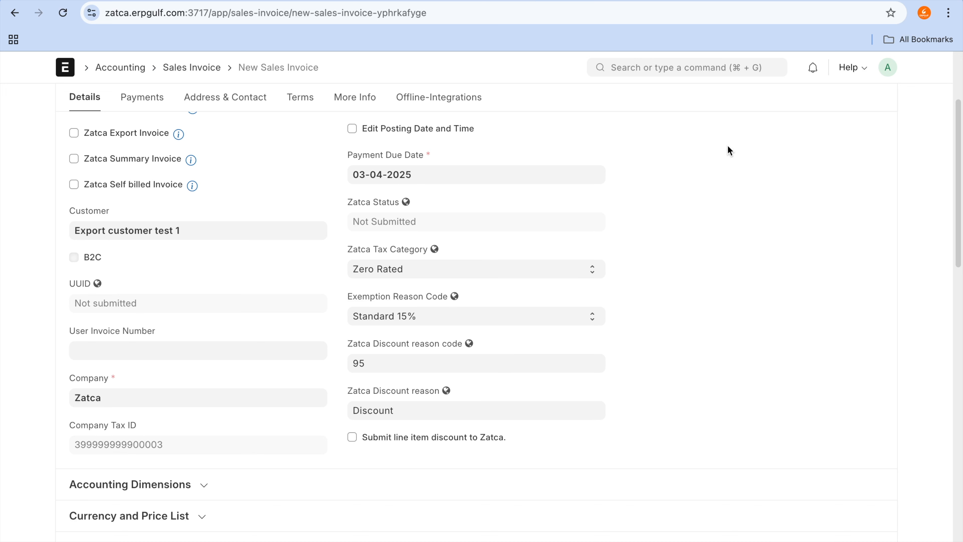
# Step: Switch to the Claudion documentation site and open the Zatca Discount Reason Codes page
pyautogui.click(619, 0)
pyautogui.scroll(-5, 95, 398)
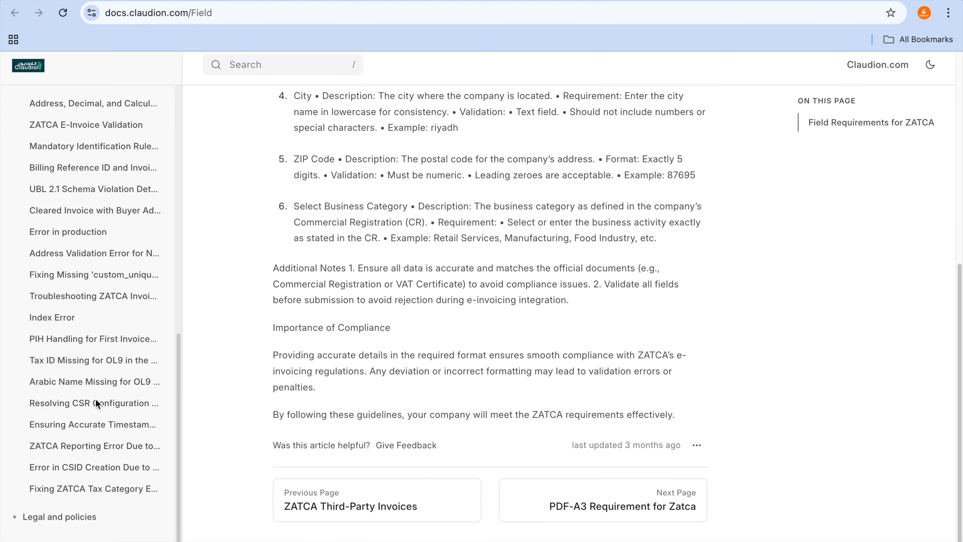
pyautogui.scroll(12, 96, 400)
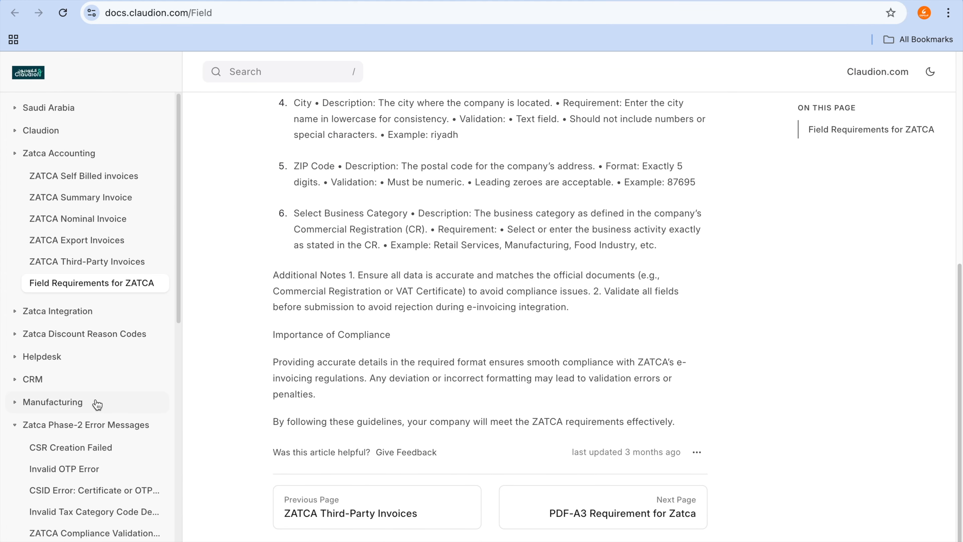
pyautogui.click(107, 343)
pyautogui.click(108, 355)
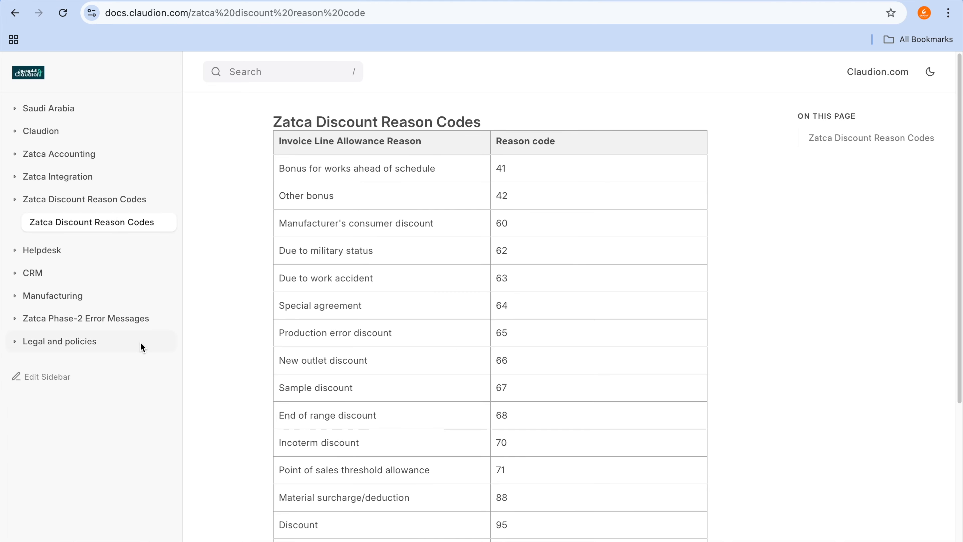
# Step: Examine the discount reason code table, highlighting the Discount, Manufacturer's consumer discount, and Due to military status entries
pyautogui.scroll(-5, 330, 318)
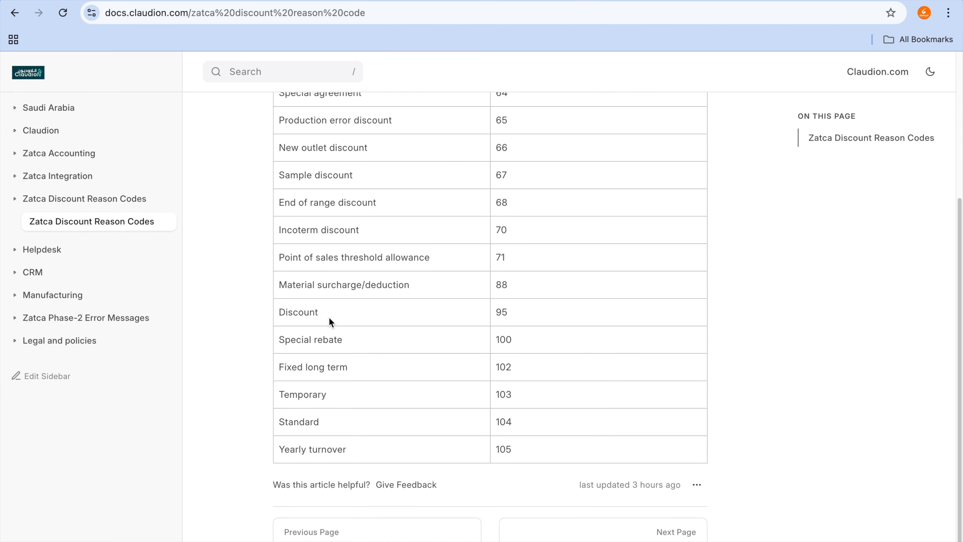
pyautogui.moveTo(279, 303); pyautogui.dragTo(515, 301)
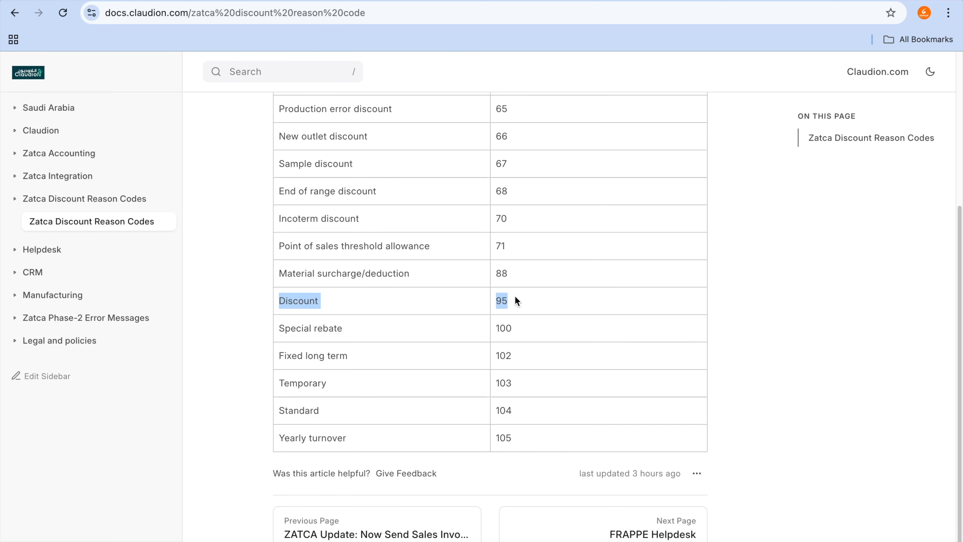
pyautogui.scroll(5, 516, 300)
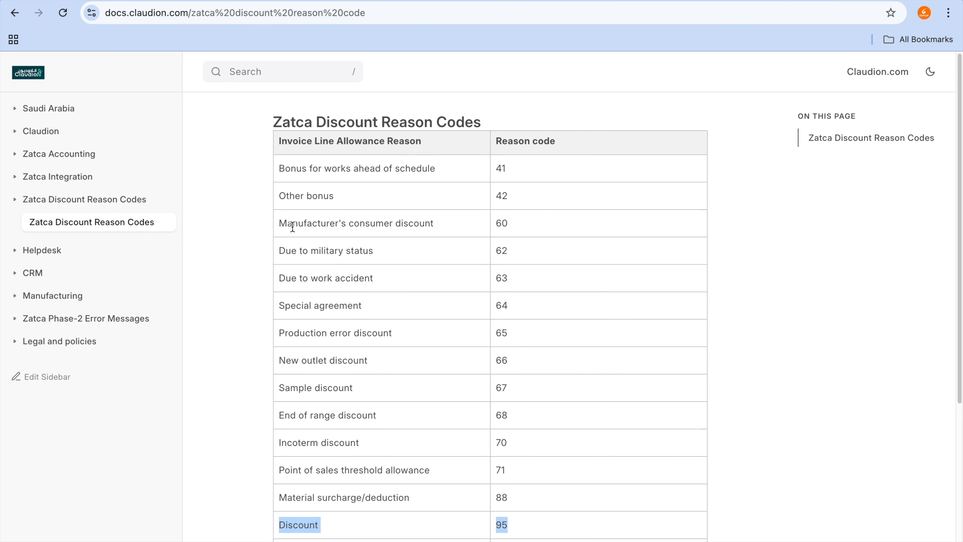
pyautogui.moveTo(293, 224); pyautogui.dragTo(492, 225)
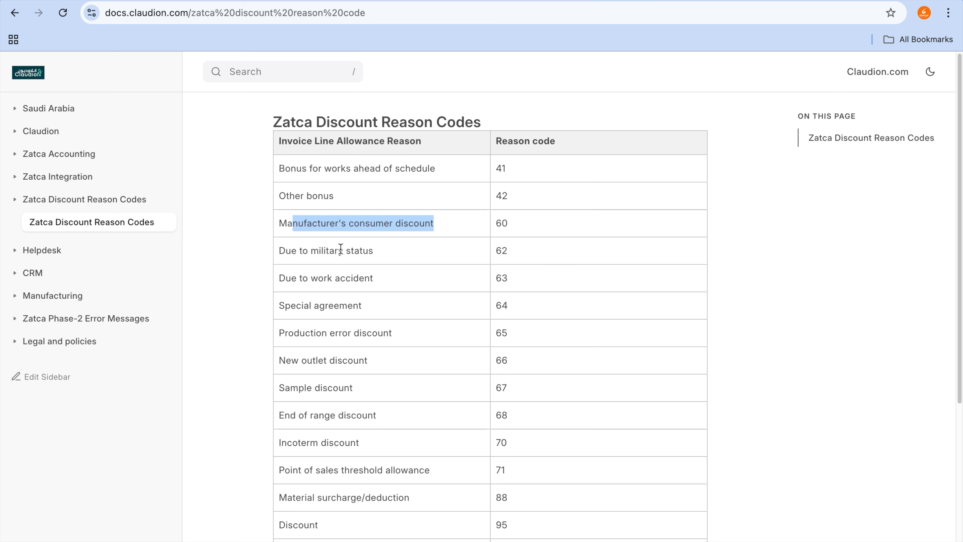
pyautogui.moveTo(338, 250); pyautogui.dragTo(510, 251)
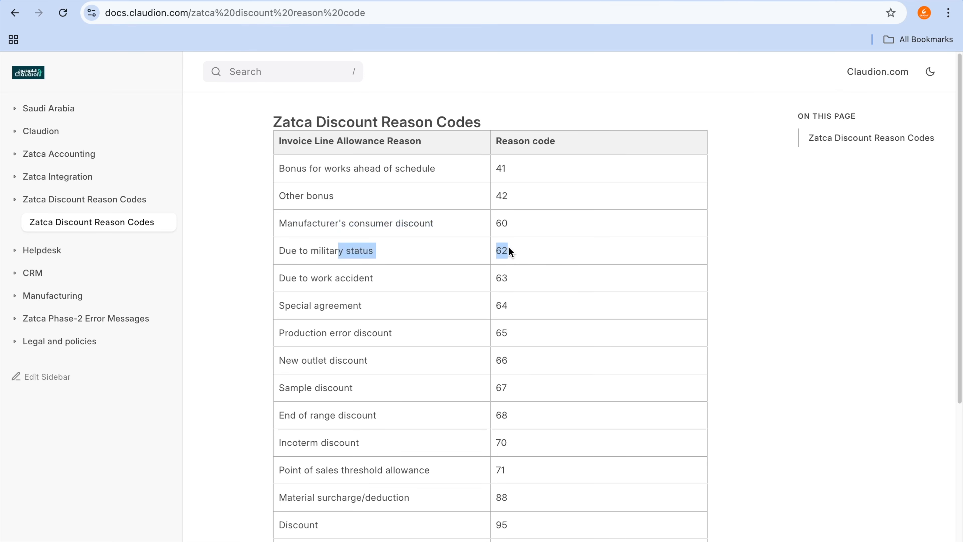
# Step: Read the remaining discount reason codes down to Yearly turnover, and return to the Zatca Discount reason code field on the new sales invoice
pyautogui.click(722, 219)
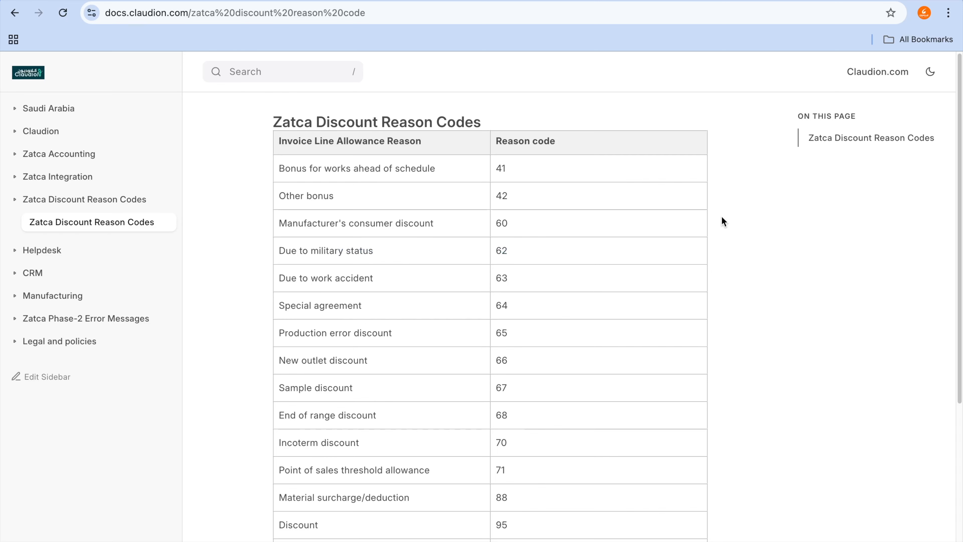
pyautogui.scroll(-6, 438, 318)
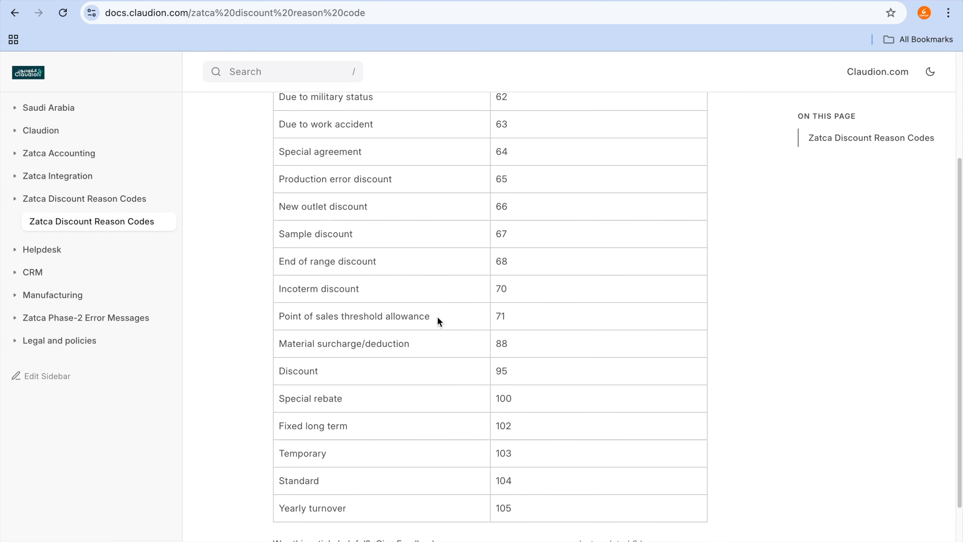
pyautogui.hotkey('ctrl', 'Tab')
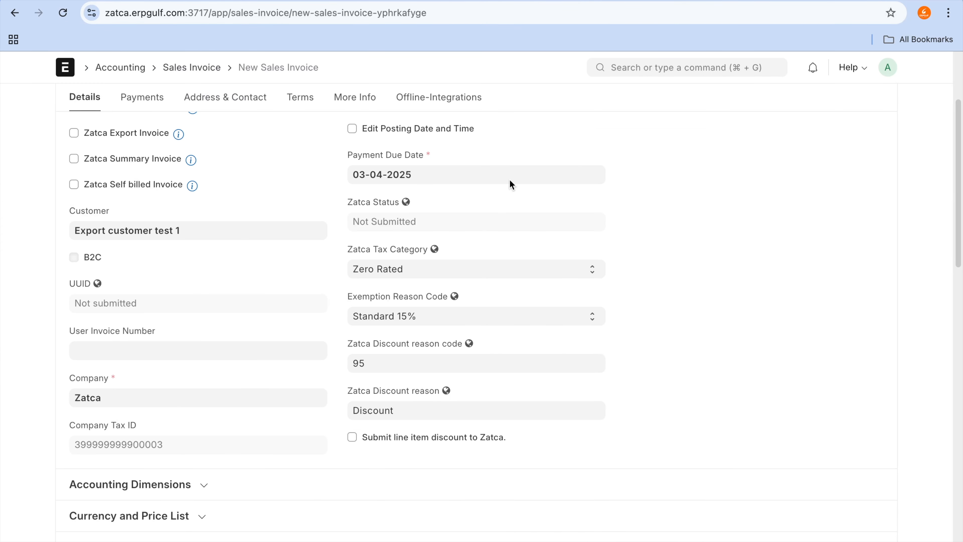
pyautogui.click(476, 360)
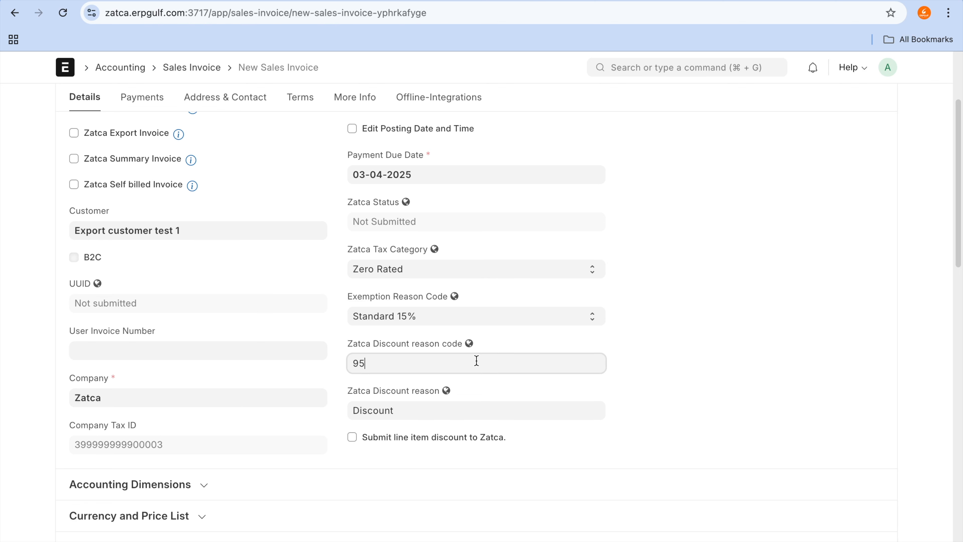
# Step: Review the new sales invoice's Zatca tax fields, item row, and Taxes and Charges section
pyautogui.scroll(-2, 487, 423)
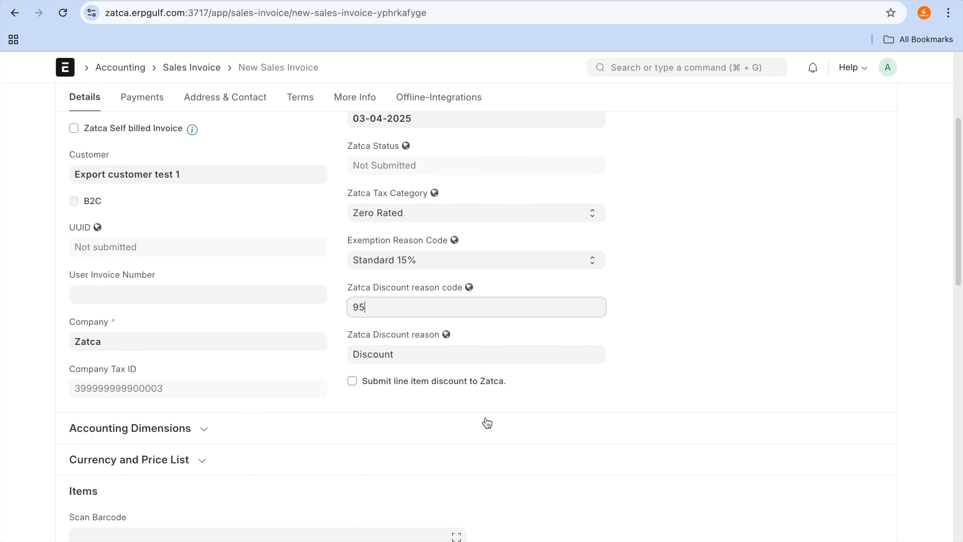
pyautogui.scroll(-6, 487, 423)
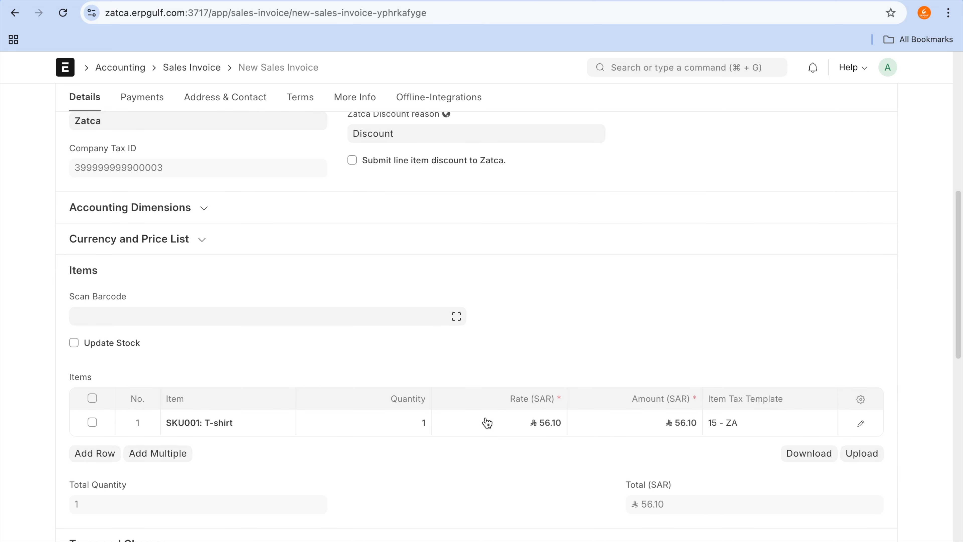
pyautogui.scroll(-2, 488, 423)
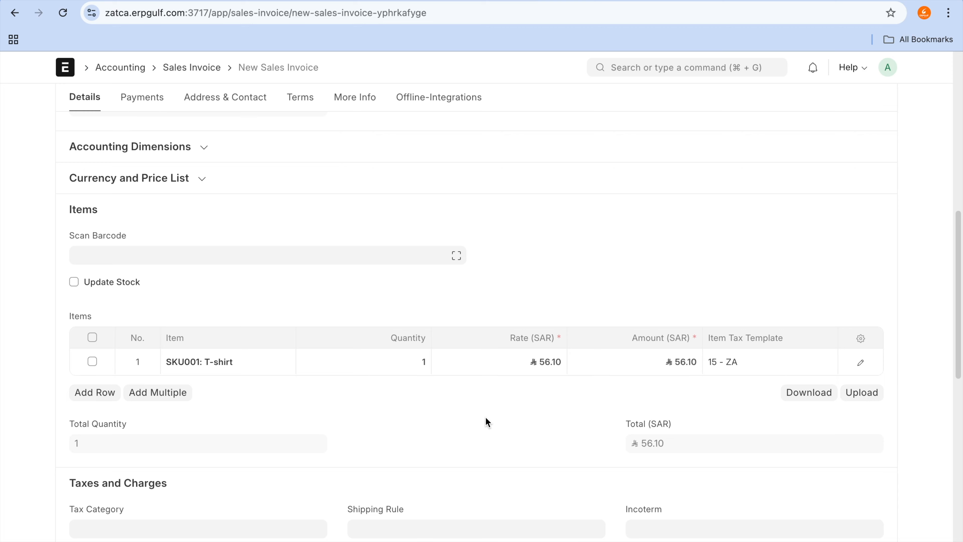
pyautogui.scroll(12, 488, 423)
pyautogui.scroll(-2, 488, 422)
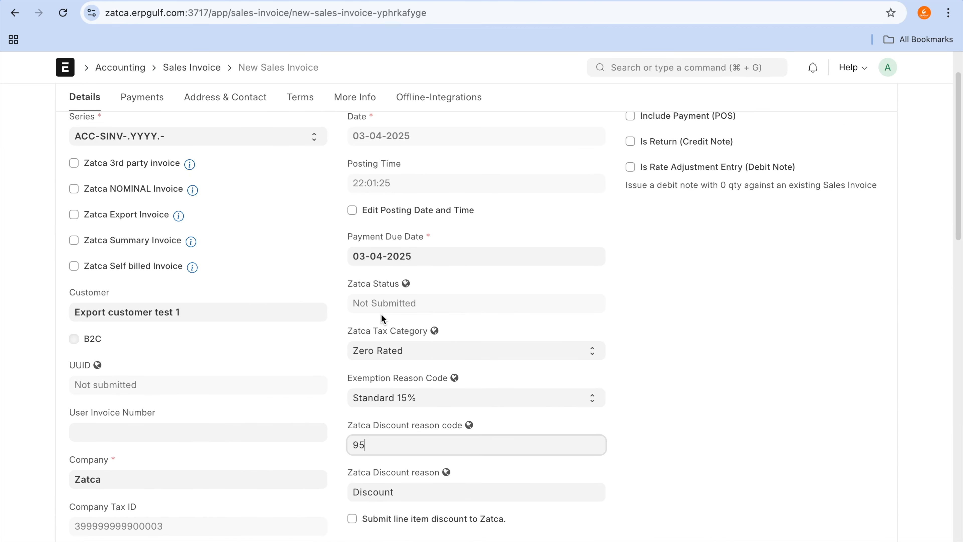
pyautogui.scroll(-2, 381, 379)
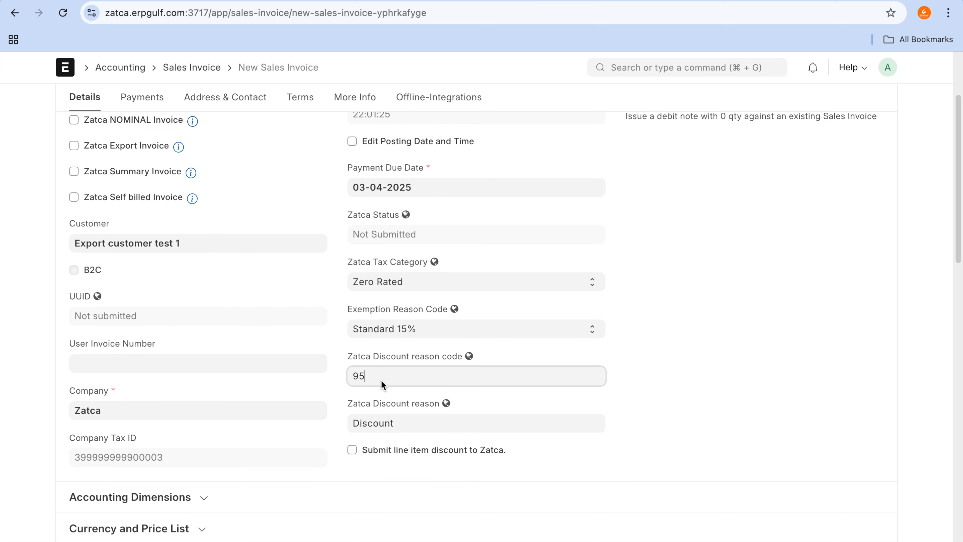
pyautogui.scroll(-10, 381, 379)
pyautogui.scroll(-10, 382, 381)
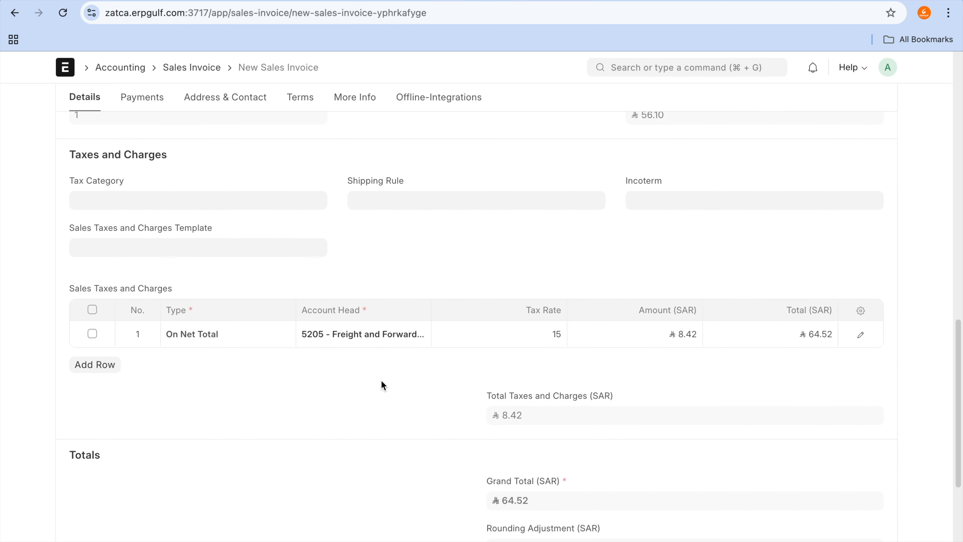
pyautogui.scroll(-1, 382, 384)
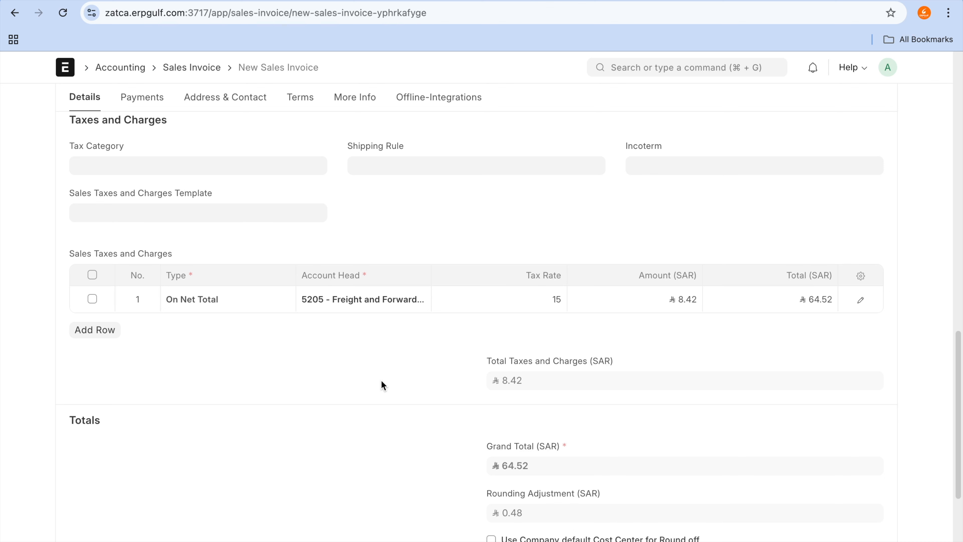
pyautogui.scroll(9, 383, 384)
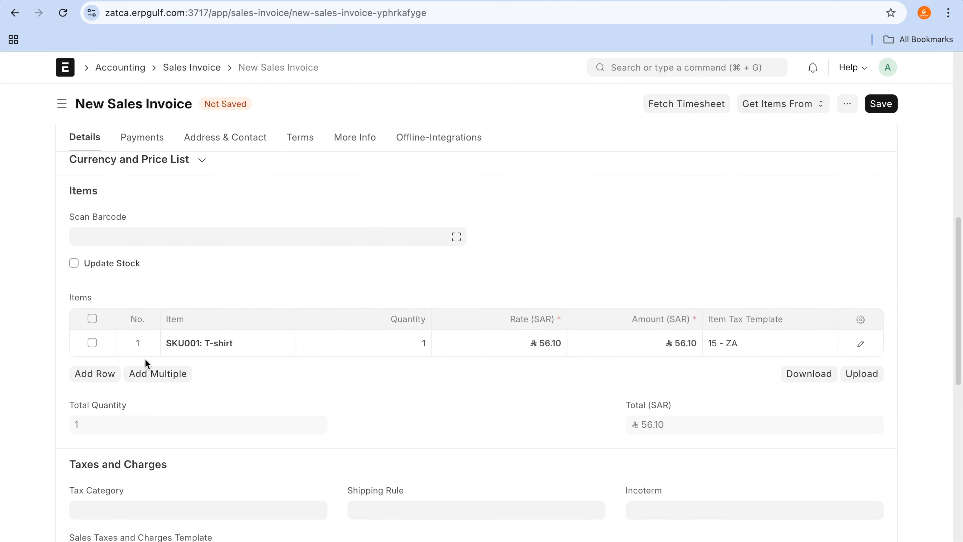
# Step: Add a second item row to the invoice with SKU002, the Laptop
pyautogui.click(111, 374)
pyautogui.click(206, 370)
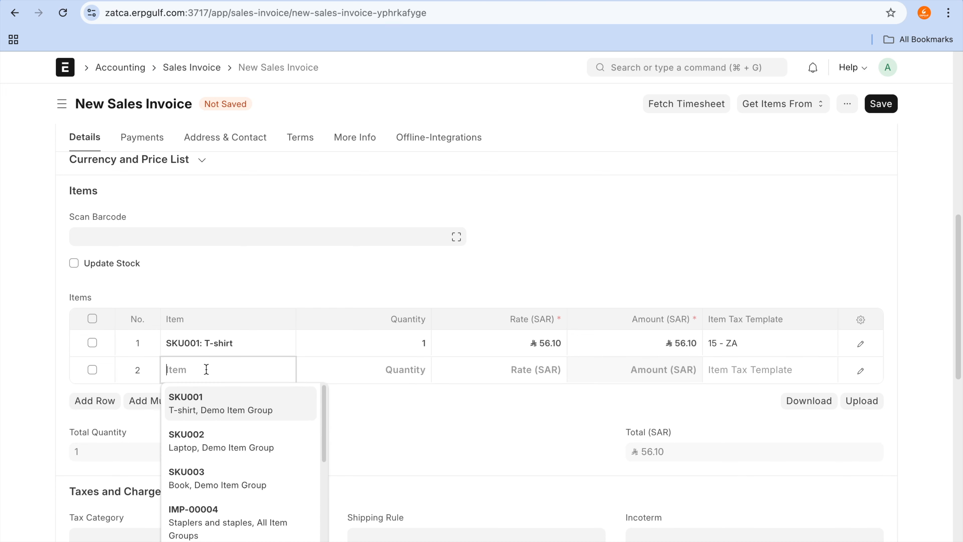
pyautogui.click(210, 437)
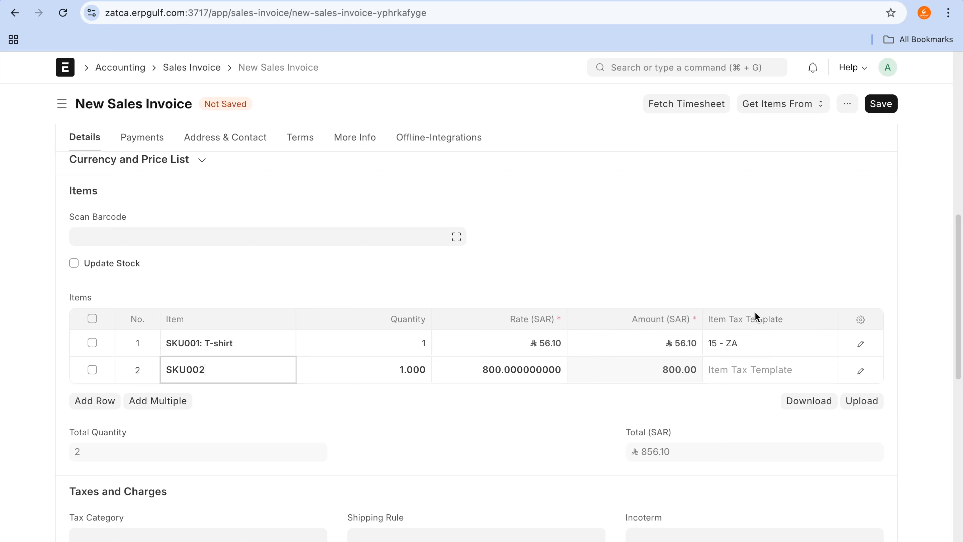
# Step: Open the 15 - ZA item tax template from the T-shirt row, and view the list of all item tax templates
pyautogui.click(759, 340)
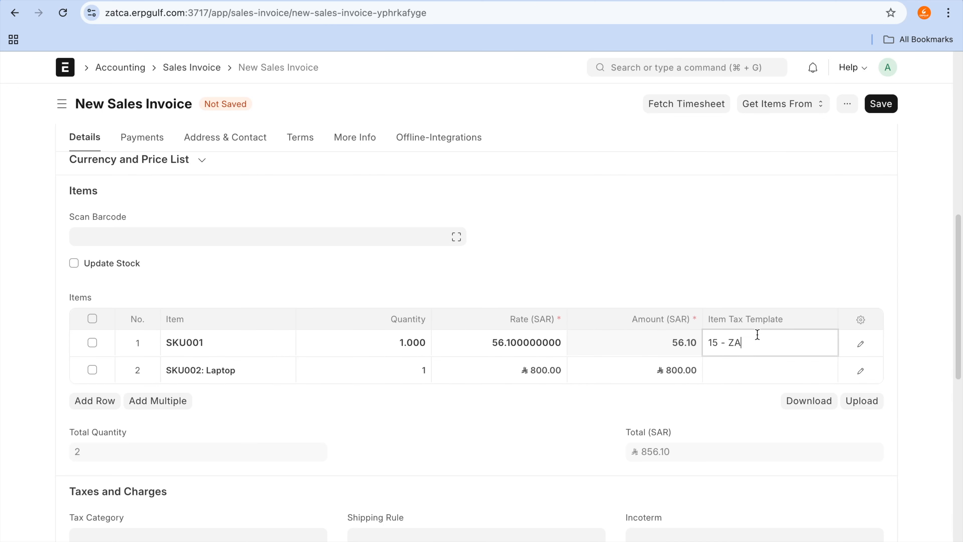
pyautogui.click(826, 345)
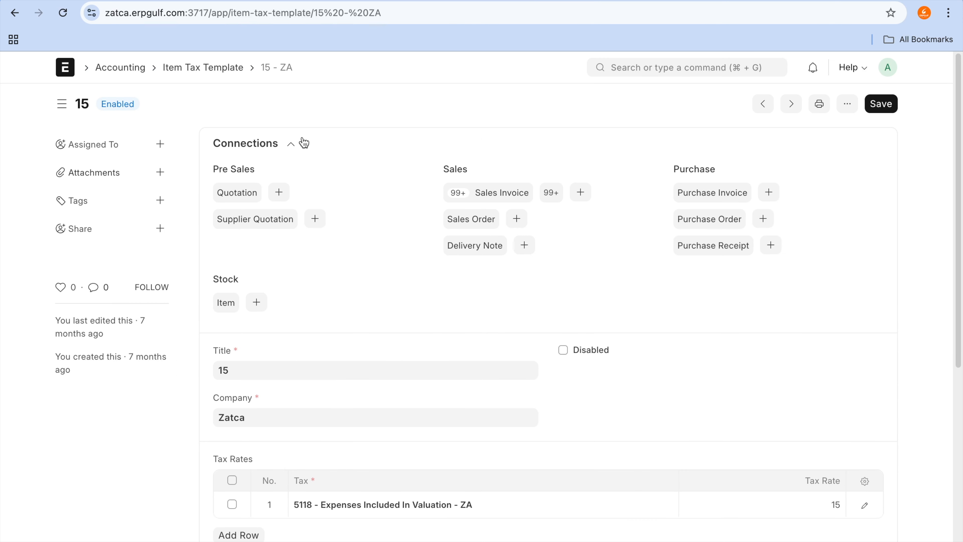
pyautogui.click(204, 72)
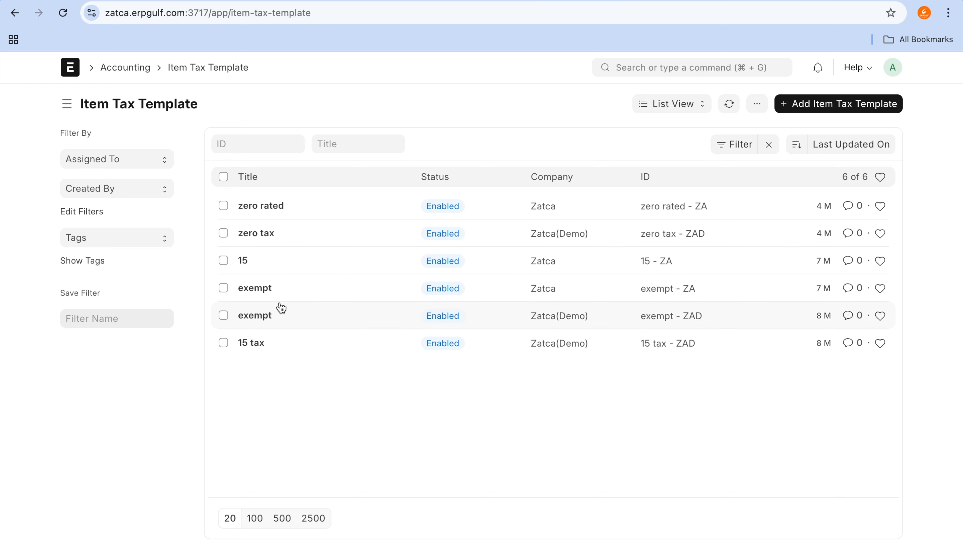
# Step: Return to the 15 - ZA template, check its tax rates and Zatca fields, and go back to the sales invoice
pyautogui.click(15, 12)
pyautogui.scroll(-5, 589, 267)
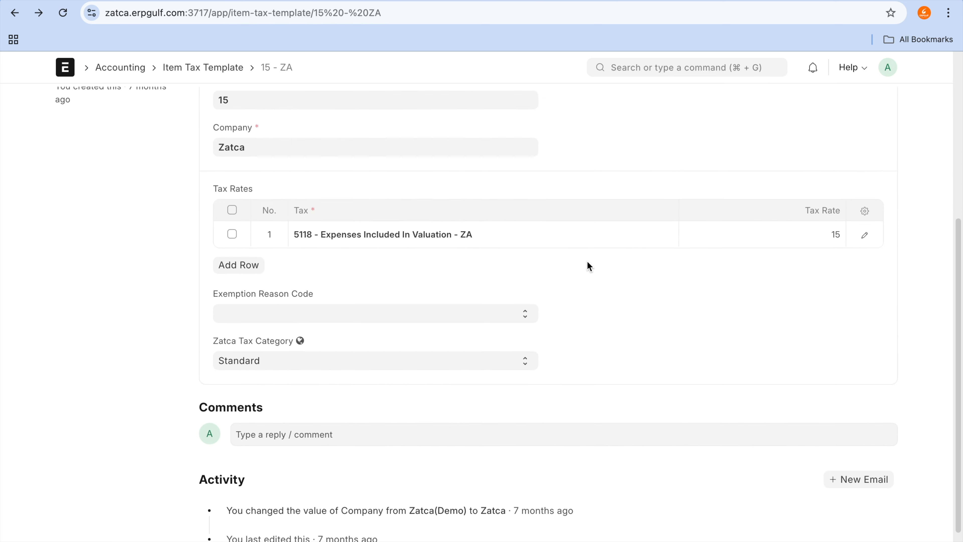
pyautogui.scroll(5, 589, 267)
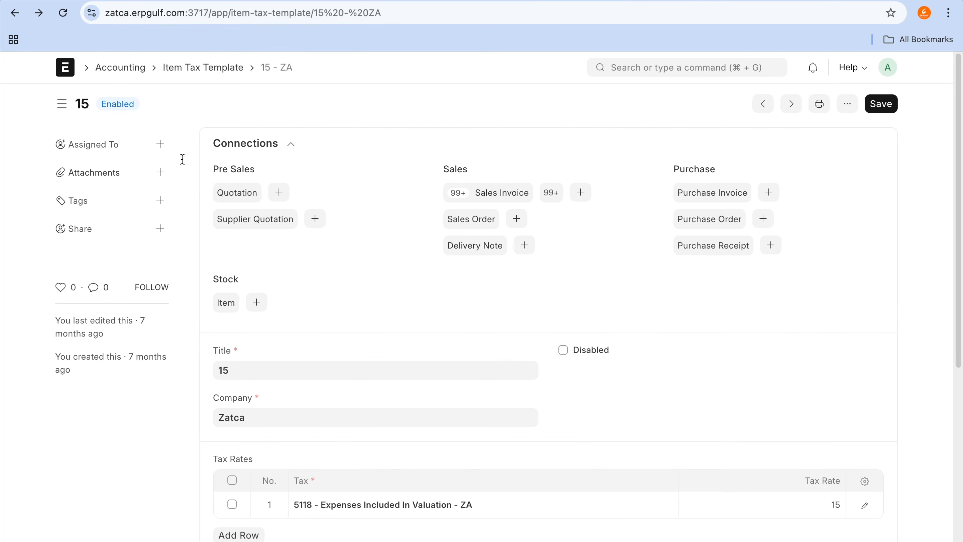
pyautogui.click(15, 14)
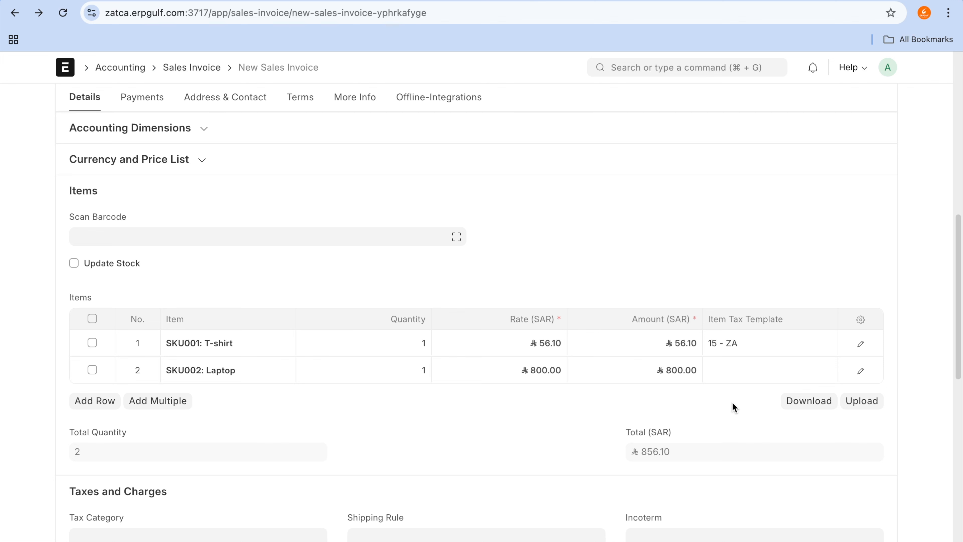
# Step: Reopen the T-shirt row's 15 - ZA tax template and examine its Exemption Reason Code and Zatca Tax Category fields
pyautogui.click(762, 349)
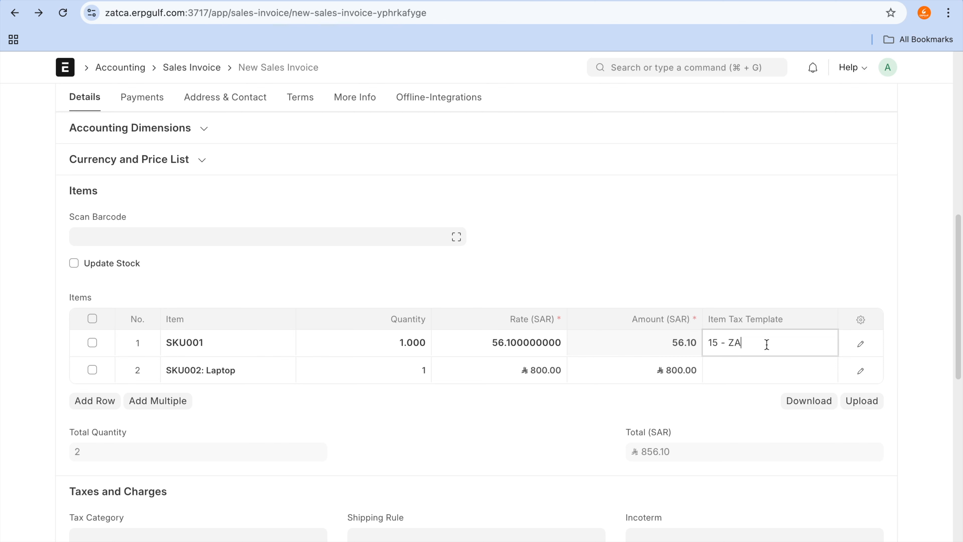
pyautogui.click(829, 347)
pyautogui.scroll(-2, 523, 308)
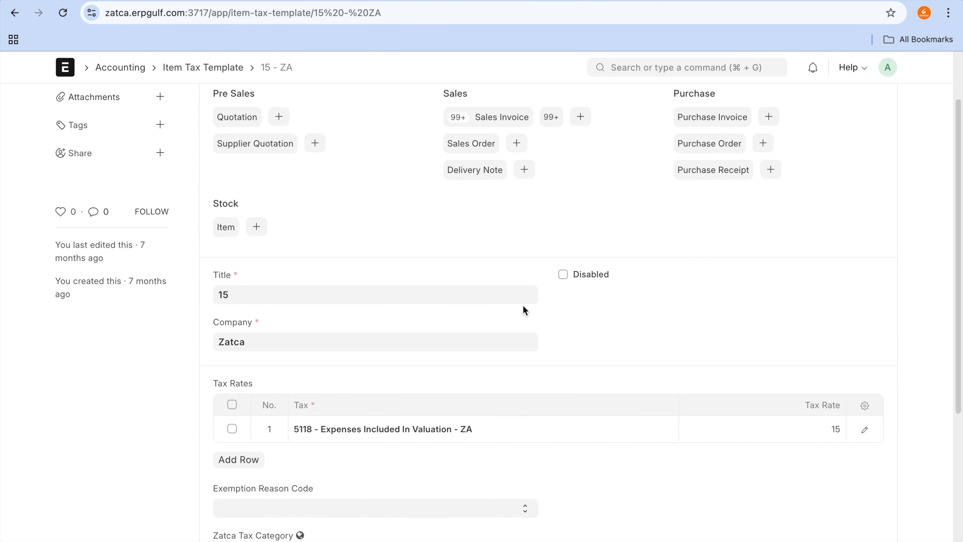
pyautogui.scroll(-4, 524, 309)
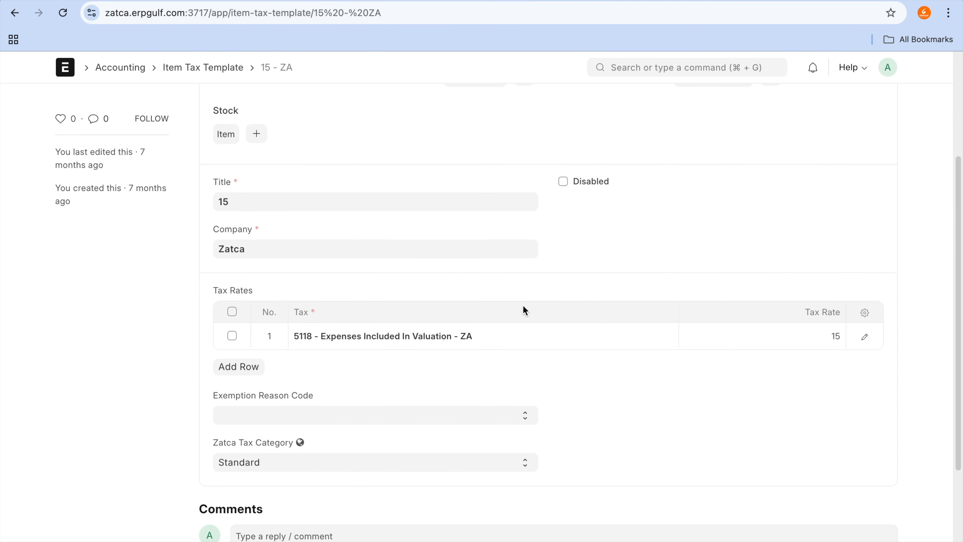
pyautogui.click(279, 340)
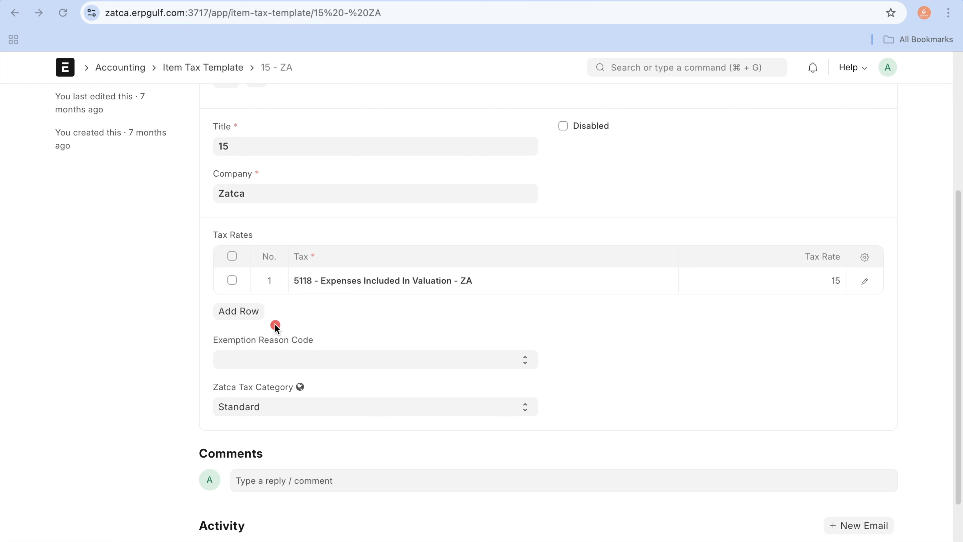
pyautogui.moveTo(210, 324); pyautogui.dragTo(205, 405)
pyautogui.moveTo(249, 444)
pyautogui.mouseDown()
pyautogui.moveTo(331, 393)
pyautogui.moveTo(313, 326)
pyautogui.moveTo(281, 322)
pyautogui.mouseUp()
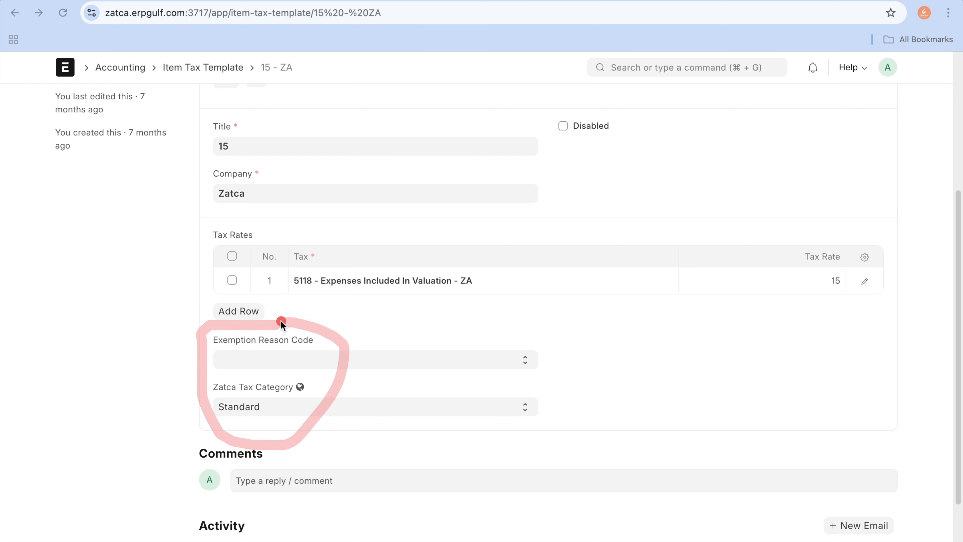
# Step: Review the available options for the template's Zatca Tax Category and Exemption Reason Code without changing them
pyautogui.click(300, 409)
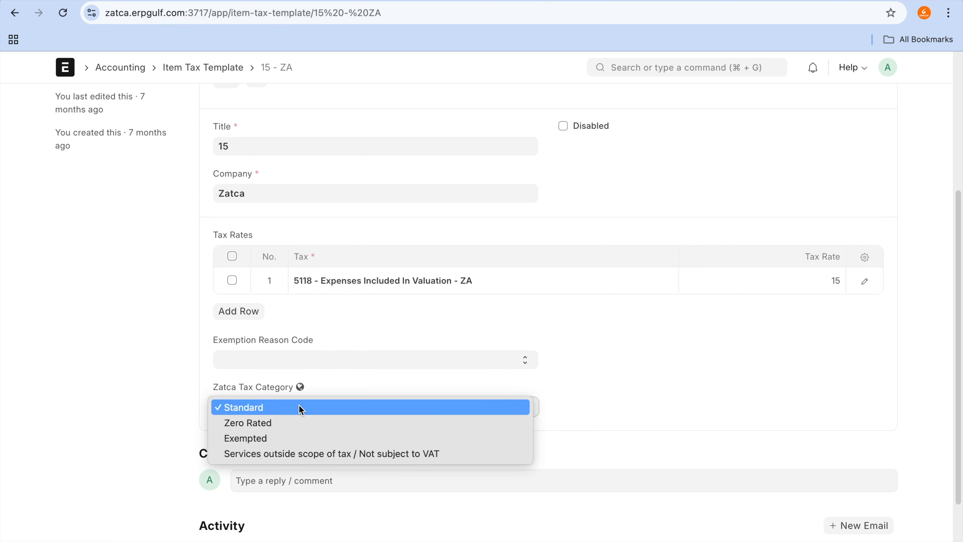
pyautogui.click(327, 358)
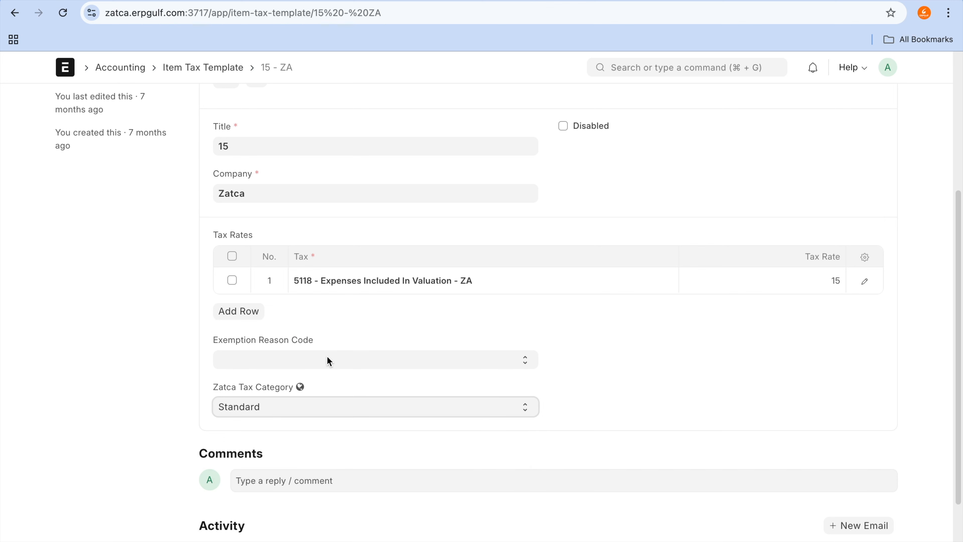
pyautogui.click(328, 360)
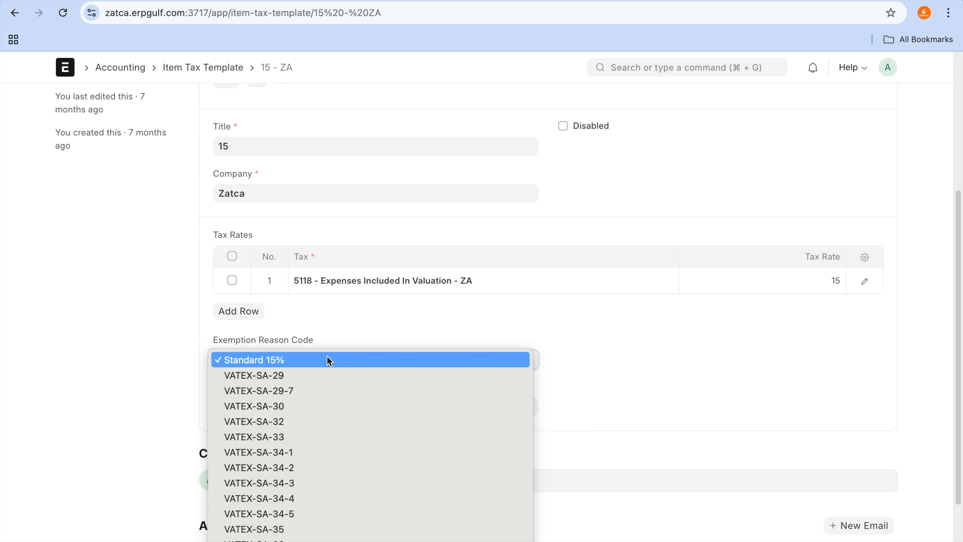
pyautogui.click(158, 358)
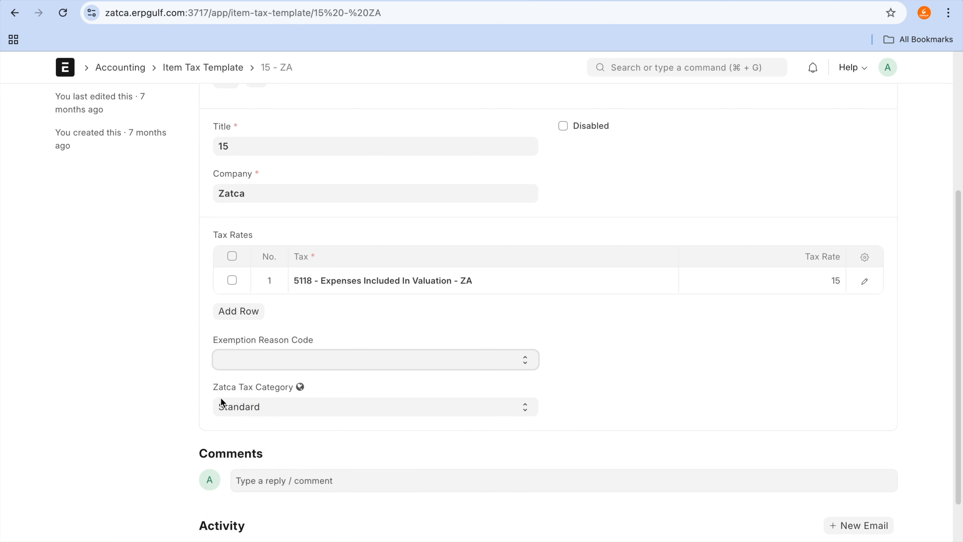
pyautogui.click(289, 350)
pyautogui.click(290, 359)
# Step: Go back to the sales invoice and review its item tax templates, Taxes and Charges section, and invoice-level Zatca tax fields
pyautogui.click(12, 16)
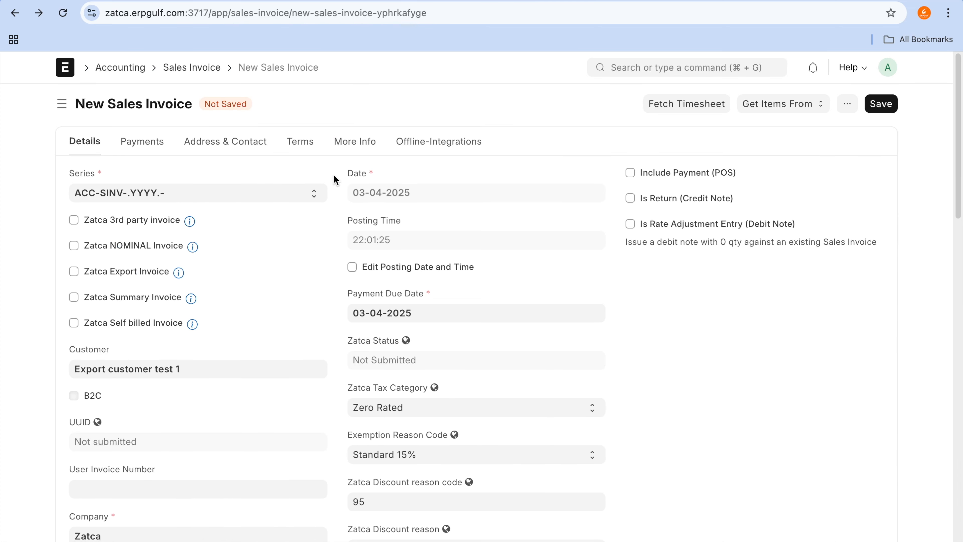
pyautogui.scroll(-10, 333, 174)
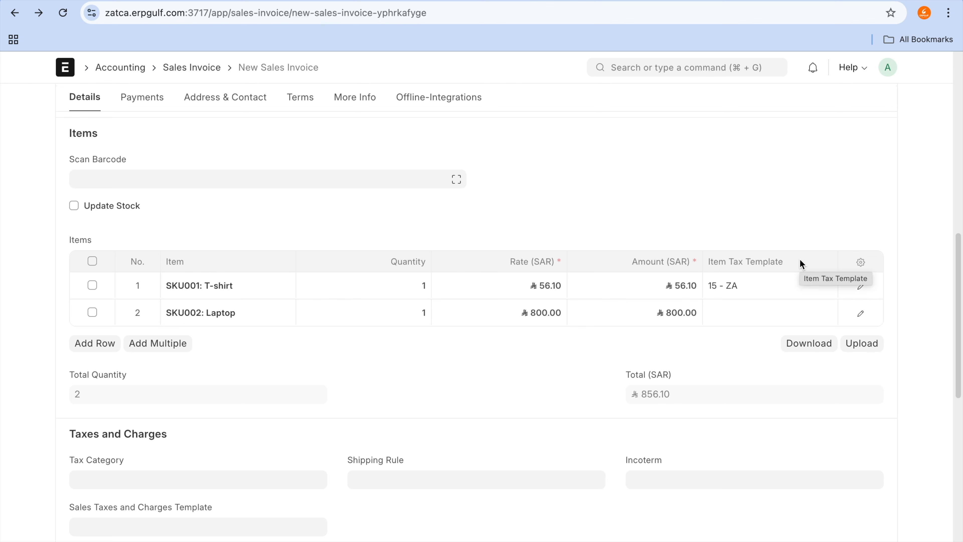
pyautogui.scroll(-7, 801, 263)
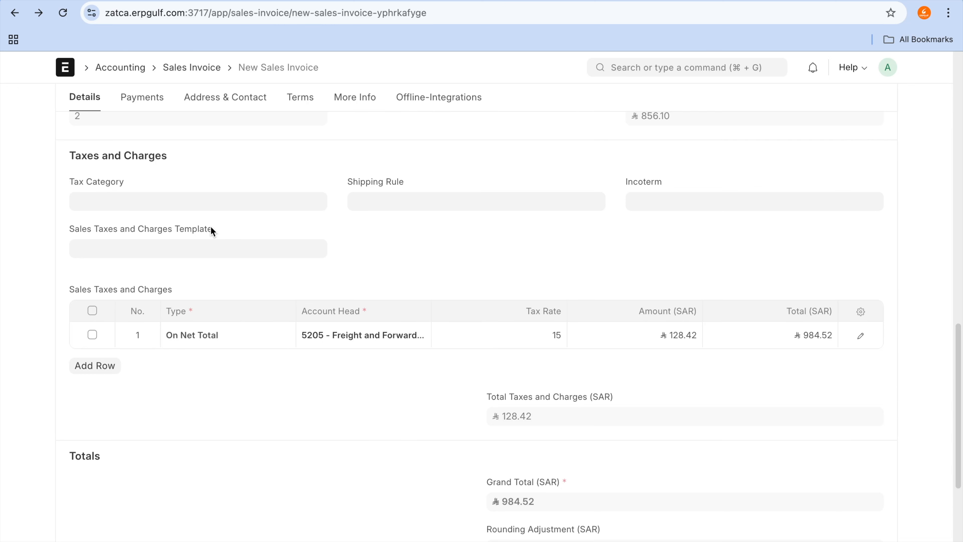
pyautogui.scroll(10, 211, 228)
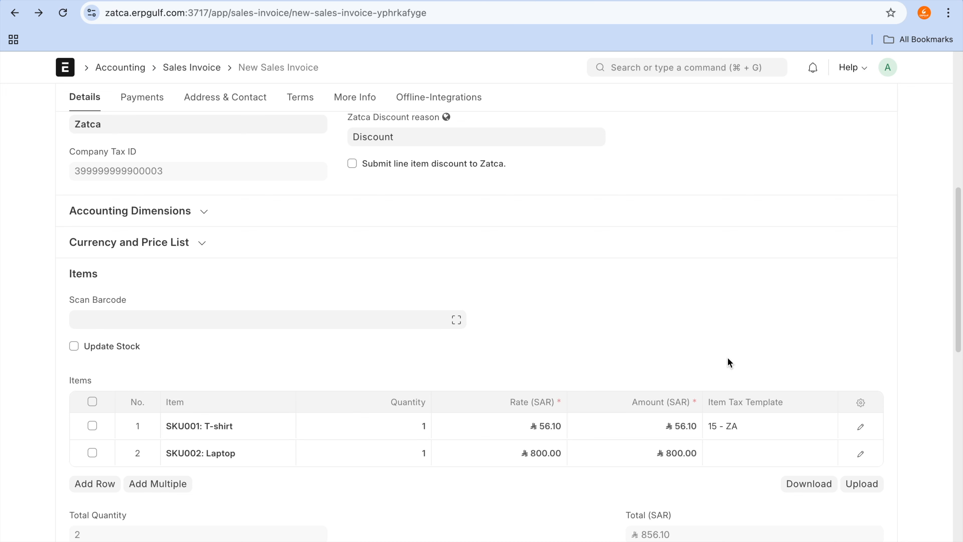
pyautogui.scroll(10, 728, 358)
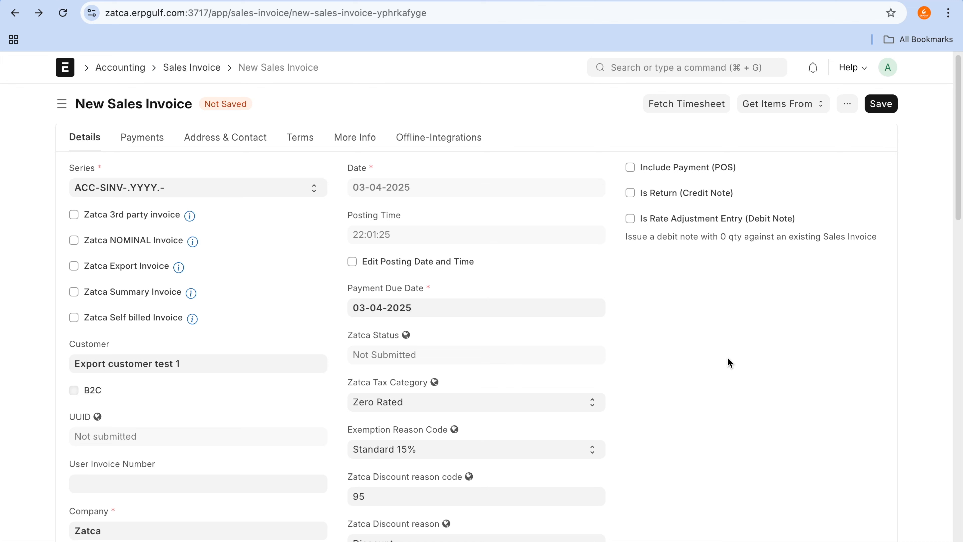
pyautogui.scroll(-3, 728, 363)
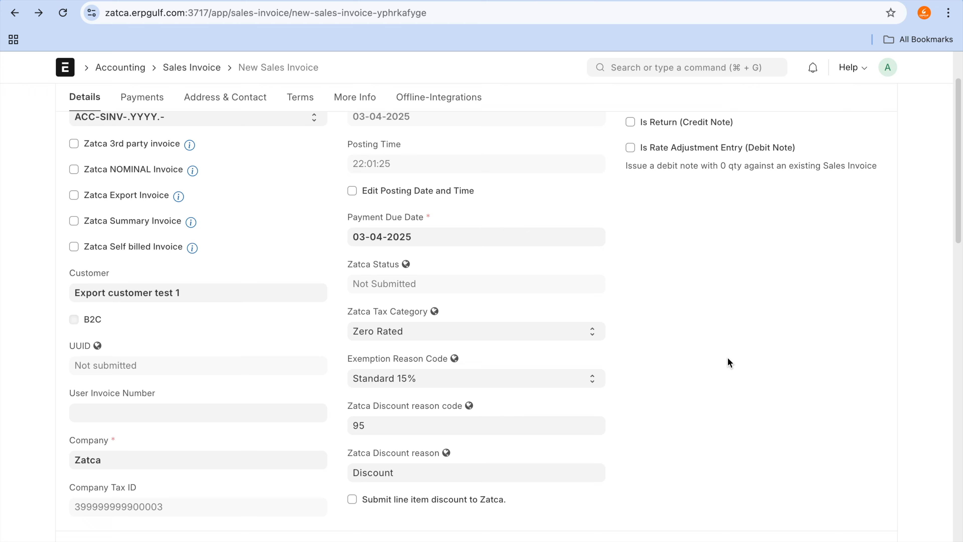
# Step: Set the sales invoice's Cost Center to Riyadh branch - ZA under Accounting Dimensions
pyautogui.scroll(-1, 728, 357)
pyautogui.scroll(4, 599, 190)
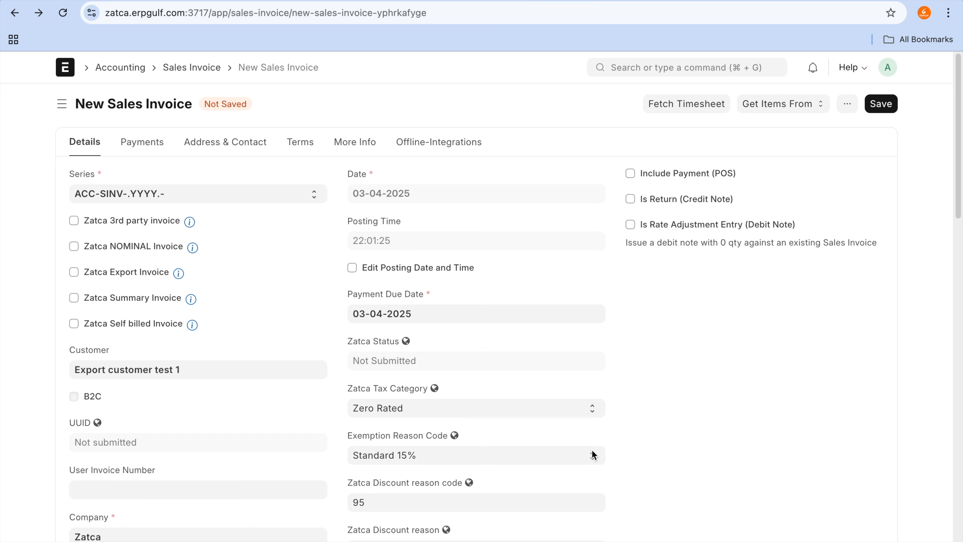
pyautogui.scroll(-3, 592, 451)
pyautogui.scroll(-10, 593, 454)
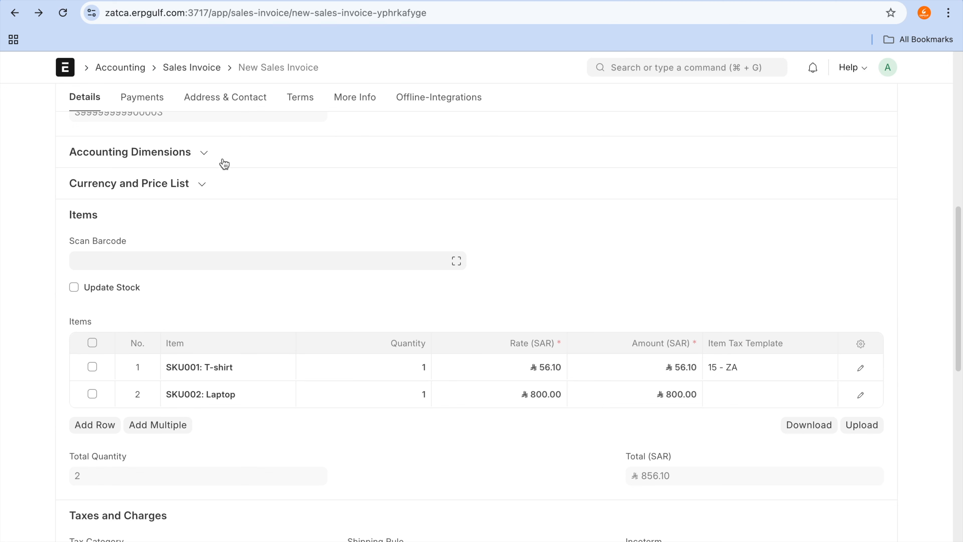
pyautogui.click(189, 152)
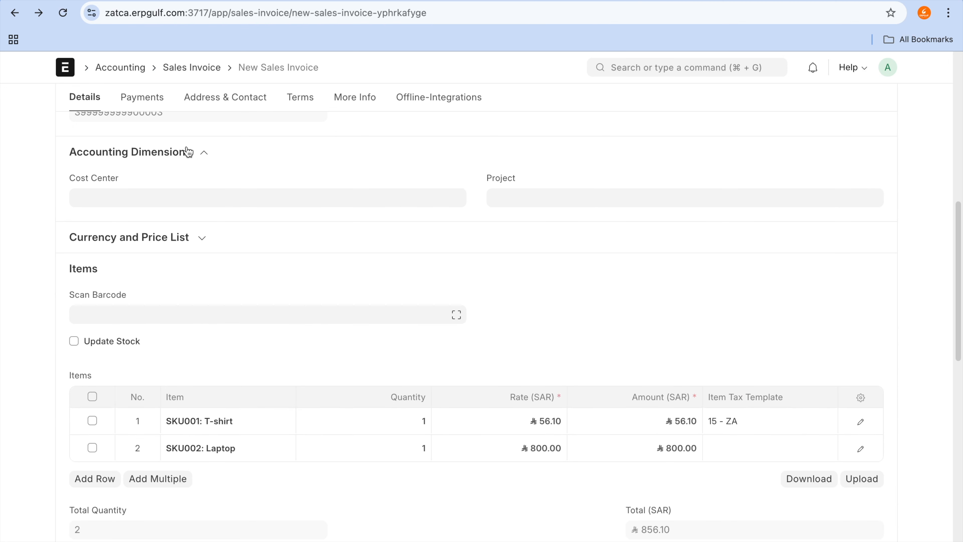
pyautogui.click(191, 193)
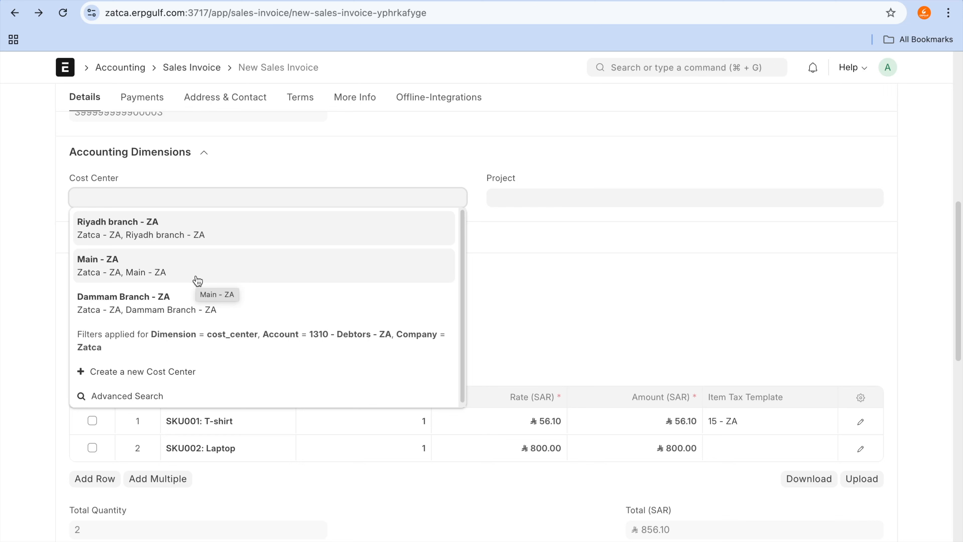
pyautogui.click(214, 241)
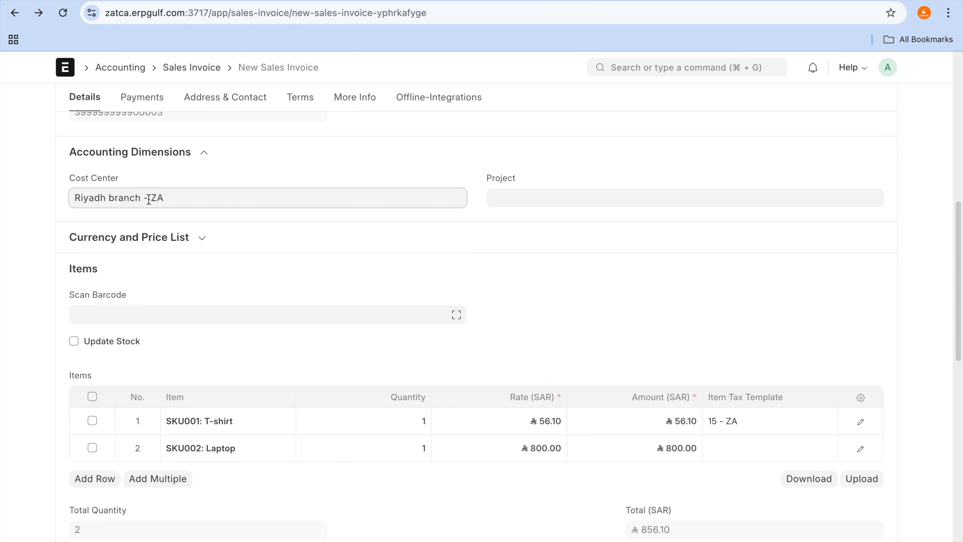
pyautogui.doubleClick(117, 194)
# Step: Search for the Cost Center list, reload it, and open the Dammam Branch - ZA cost center
pyautogui.scroll(6, 428, 193)
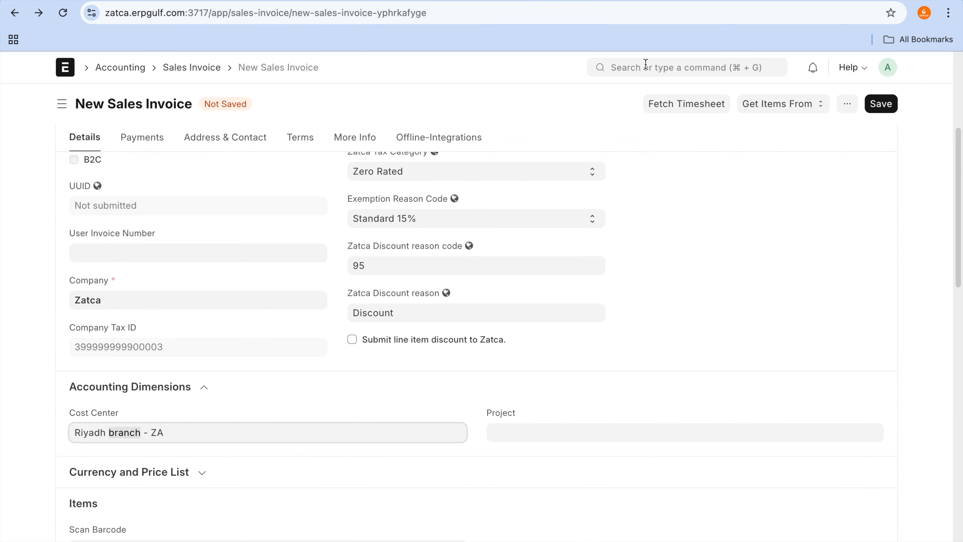
pyautogui.click(646, 67)
pyautogui.write('cost')
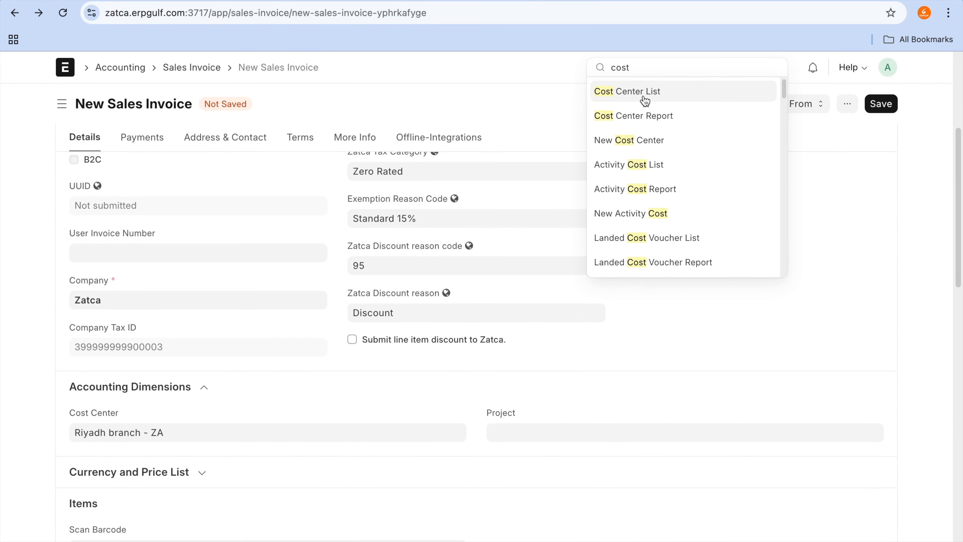
pyautogui.click(644, 100)
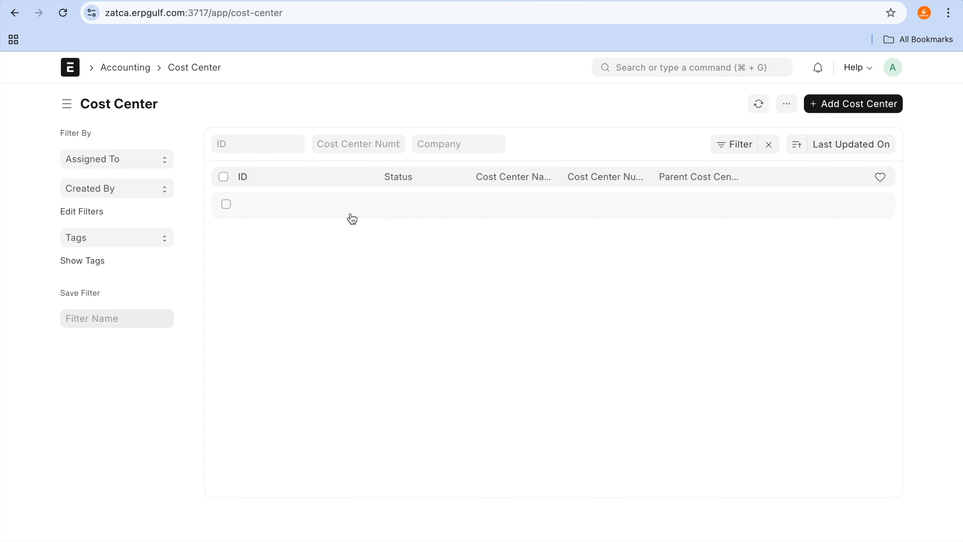
pyautogui.click(63, 13)
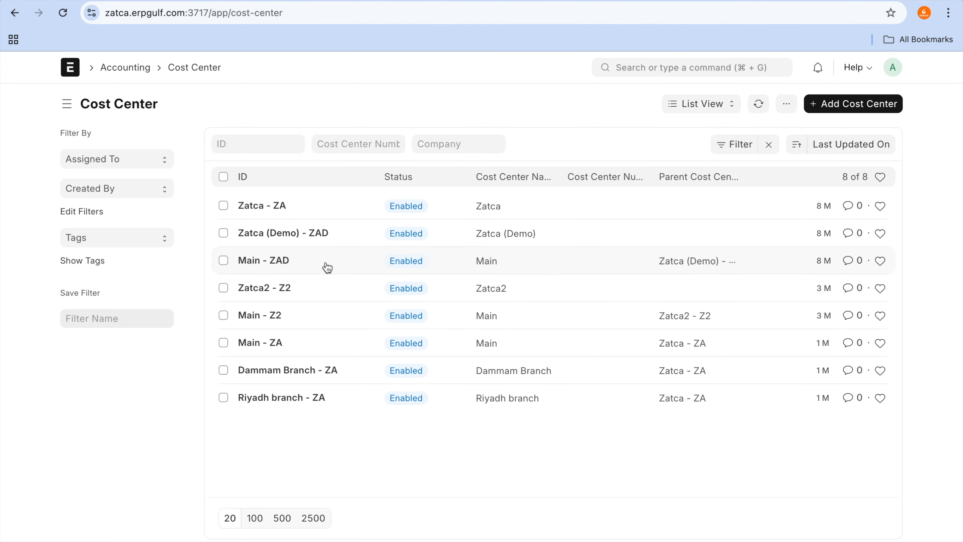
pyautogui.click(302, 371)
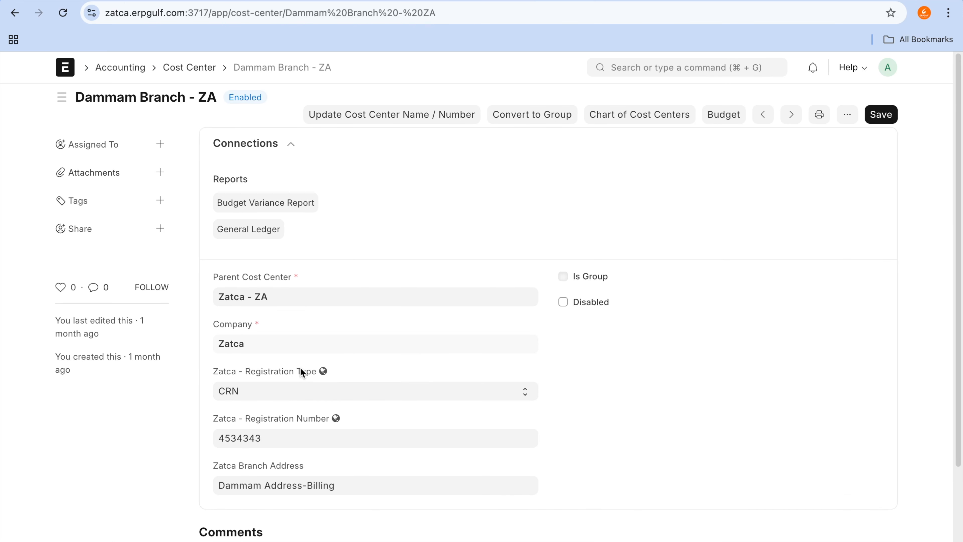
# Step: Examine the Dammam branch's Zatca registration type, registration number and branch address, and go back to the sales invoice form
pyautogui.click(260, 365)
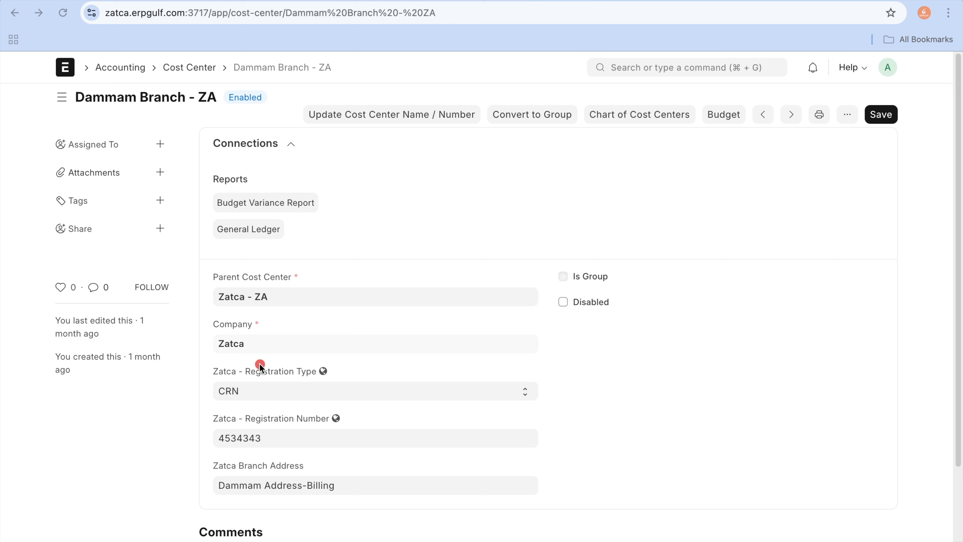
pyautogui.moveTo(255, 356)
pyautogui.mouseDown()
pyautogui.moveTo(201, 365)
pyautogui.moveTo(284, 409)
pyautogui.moveTo(308, 385)
pyautogui.mouseUp()
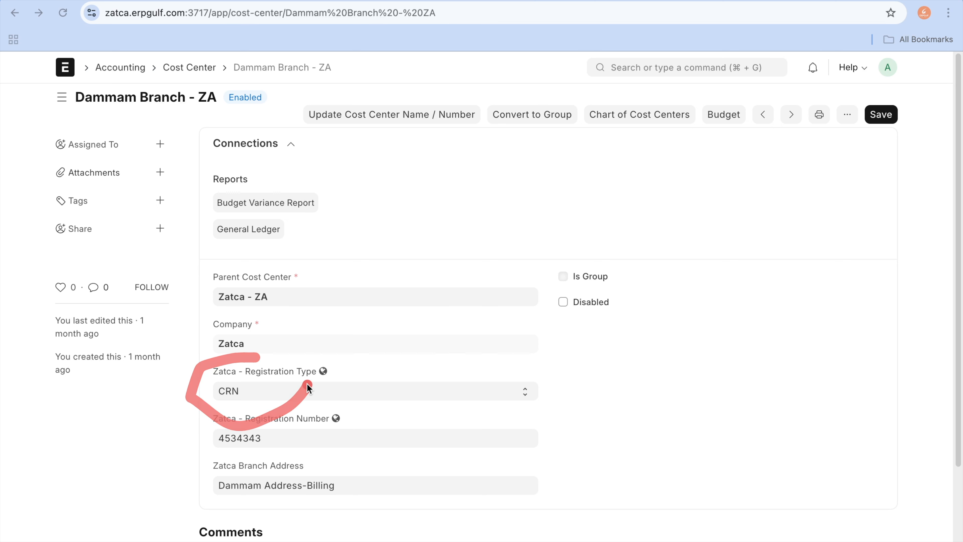
pyautogui.moveTo(243, 409)
pyautogui.mouseDown()
pyautogui.moveTo(211, 449)
pyautogui.moveTo(309, 426)
pyautogui.mouseUp()
pyautogui.click(244, 405)
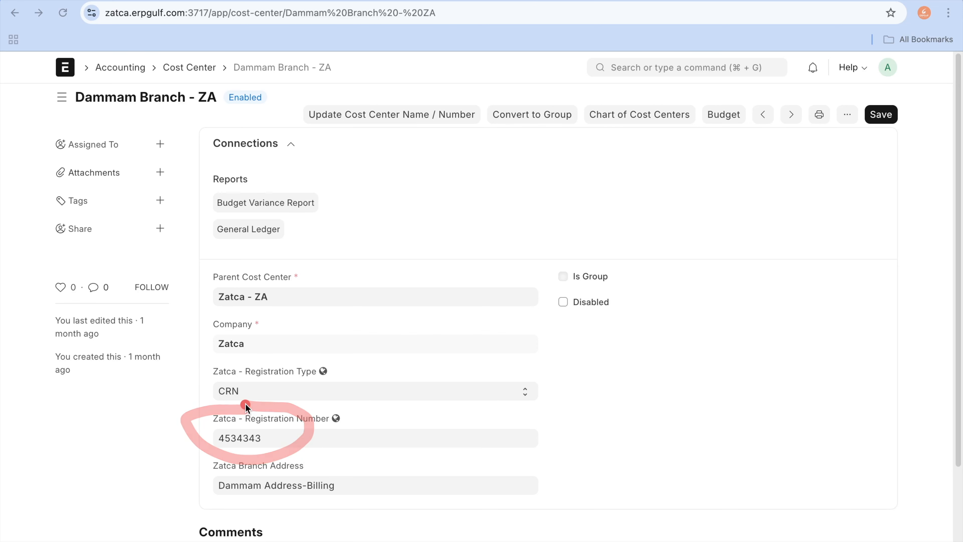
pyautogui.moveTo(238, 456)
pyautogui.mouseDown()
pyautogui.moveTo(191, 465)
pyautogui.moveTo(262, 515)
pyautogui.moveTo(304, 445)
pyautogui.moveTo(262, 444)
pyautogui.mouseUp()
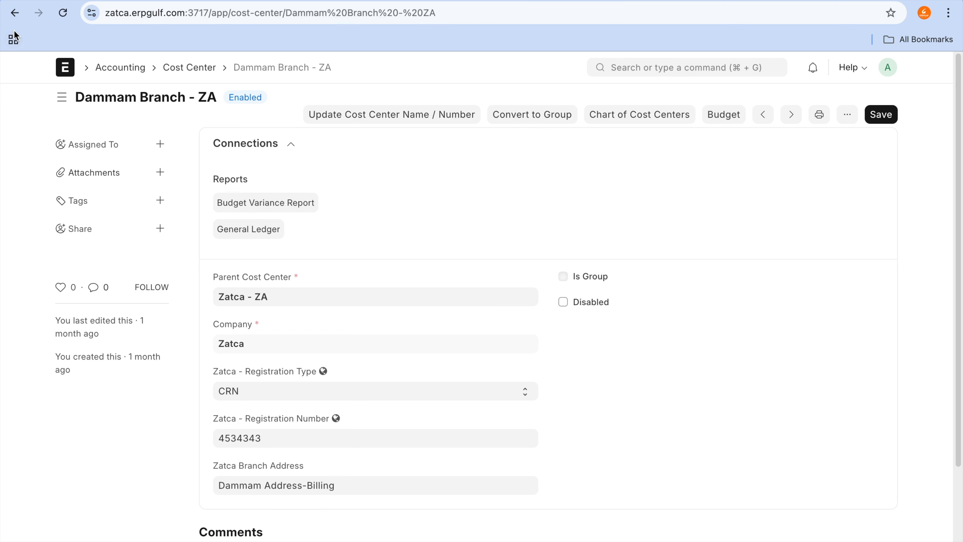
pyautogui.click(11, 16)
pyautogui.click(11, 16)
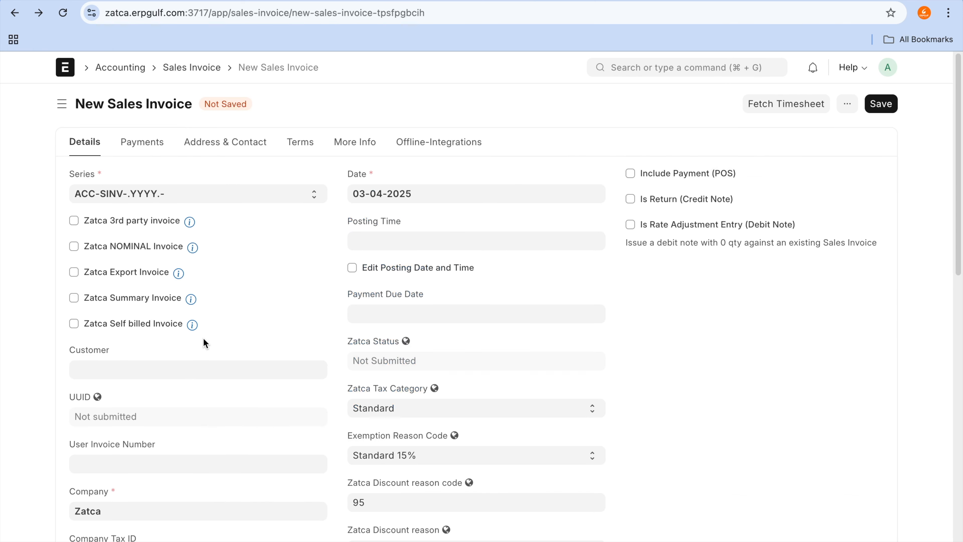
# Step: Review the blank sales invoice from its Zatca header fields through Accounting Dimensions and Items to Taxes and Charges
pyautogui.scroll(-2, 205, 377)
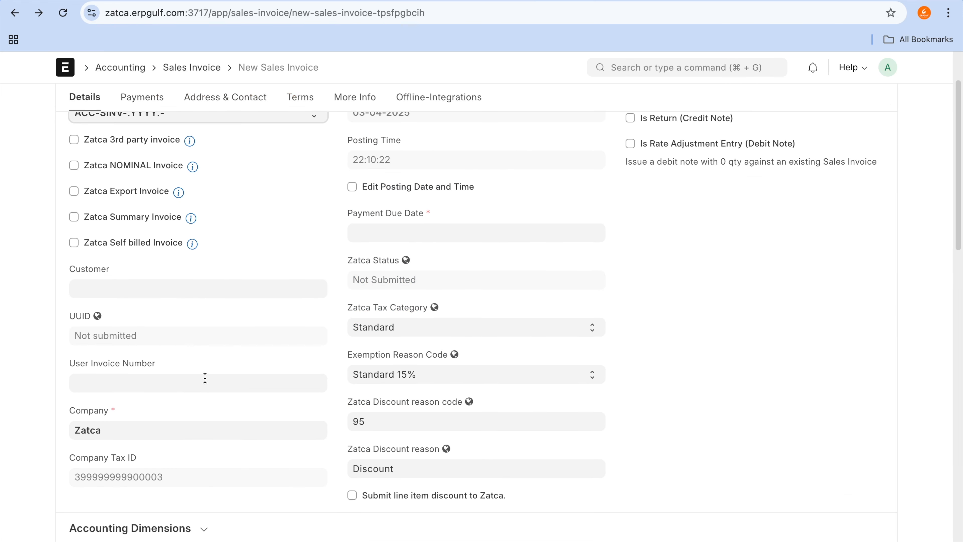
pyautogui.scroll(-10, 205, 377)
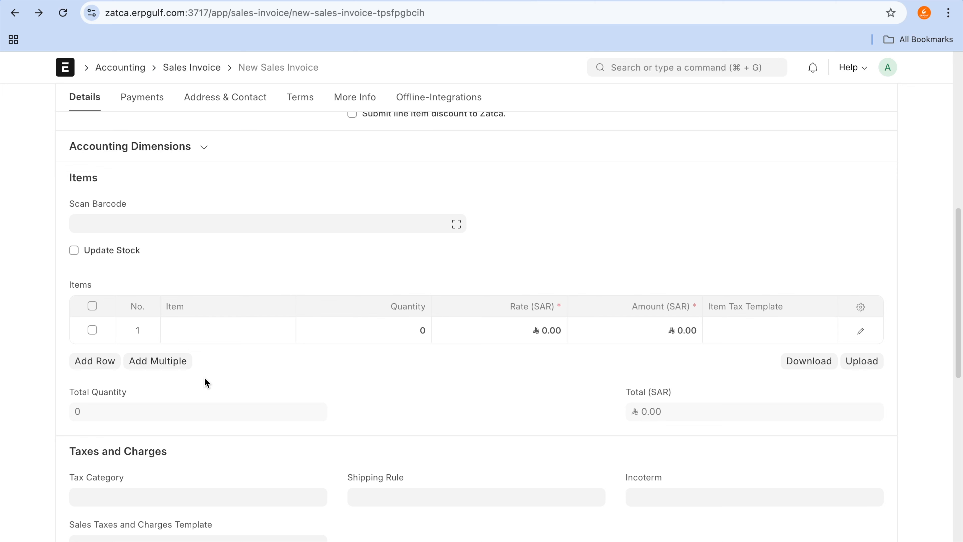
pyautogui.scroll(-2, 205, 377)
pyautogui.scroll(8, 205, 378)
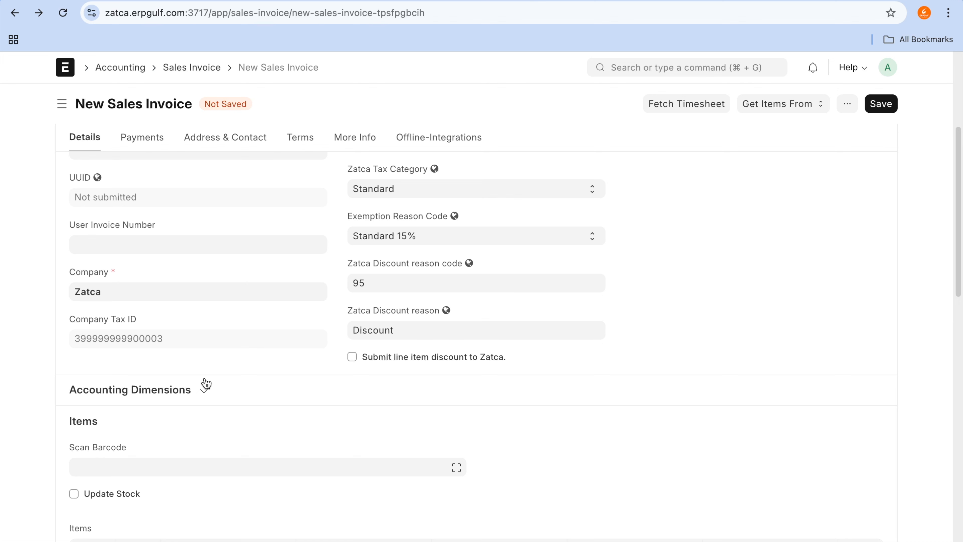
pyautogui.scroll(-15, 205, 381)
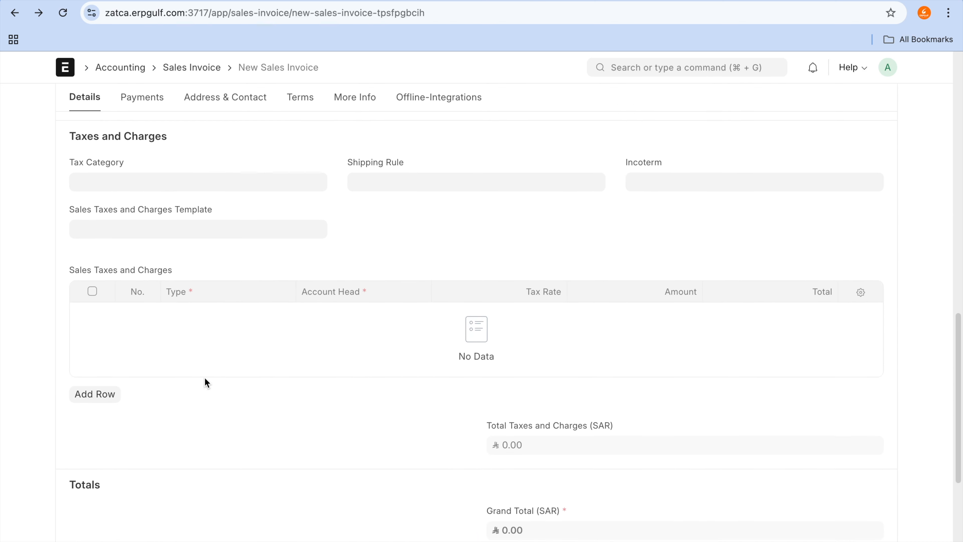
pyautogui.scroll(20, 205, 378)
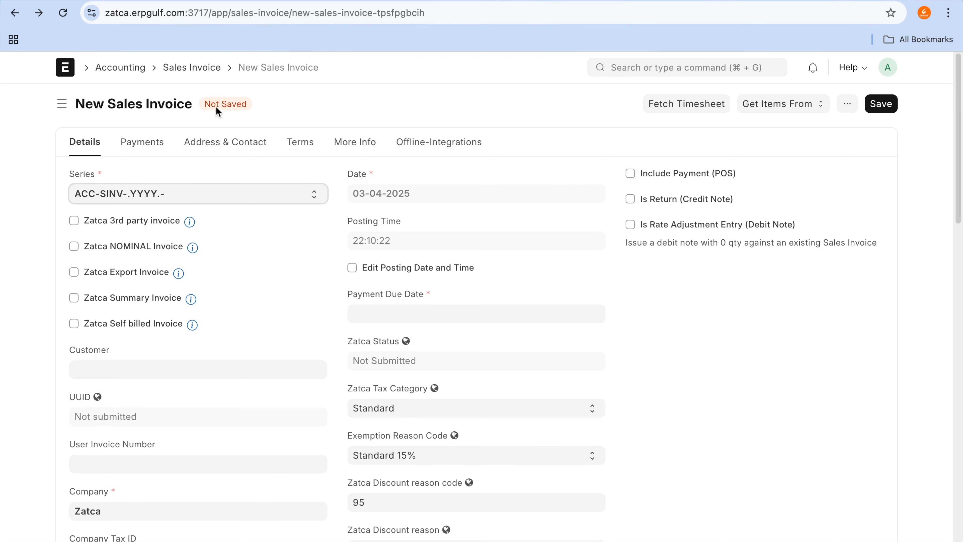
# Step: Open the most recent unpaid Export customer test 1 invoice from the sales invoice list and review its Create options and additional actions
pyautogui.click(203, 73)
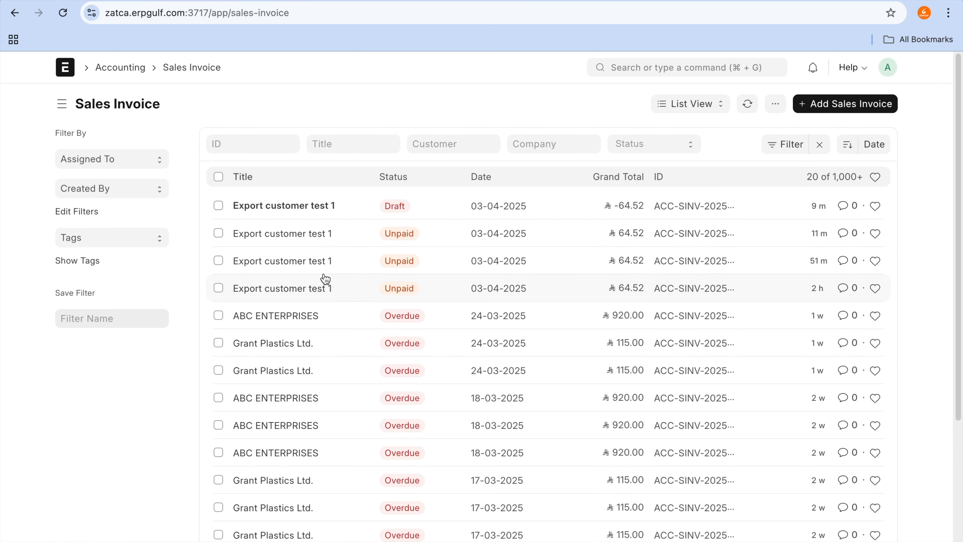
pyautogui.click(314, 234)
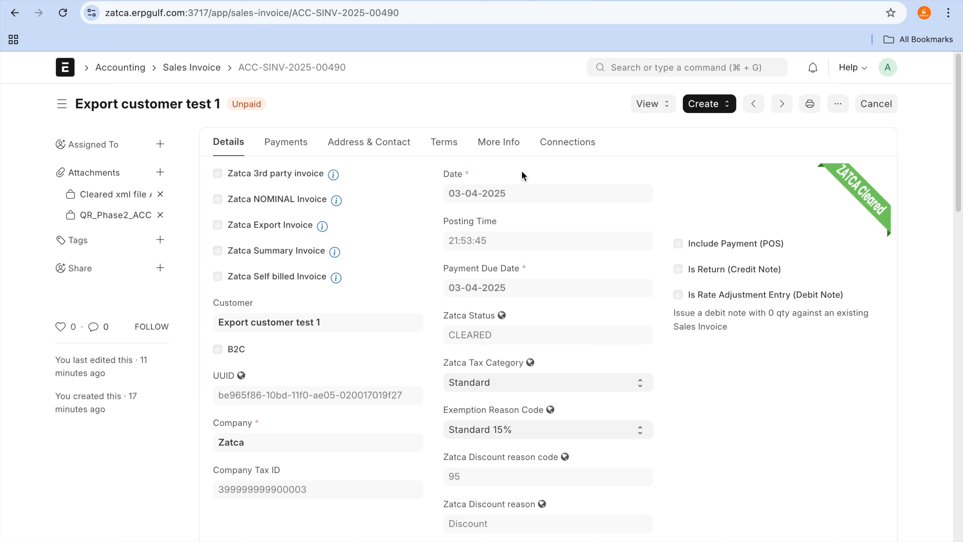
pyautogui.click(664, 116)
pyautogui.click(556, 106)
pyautogui.press('super+r')
pyautogui.click(709, 104)
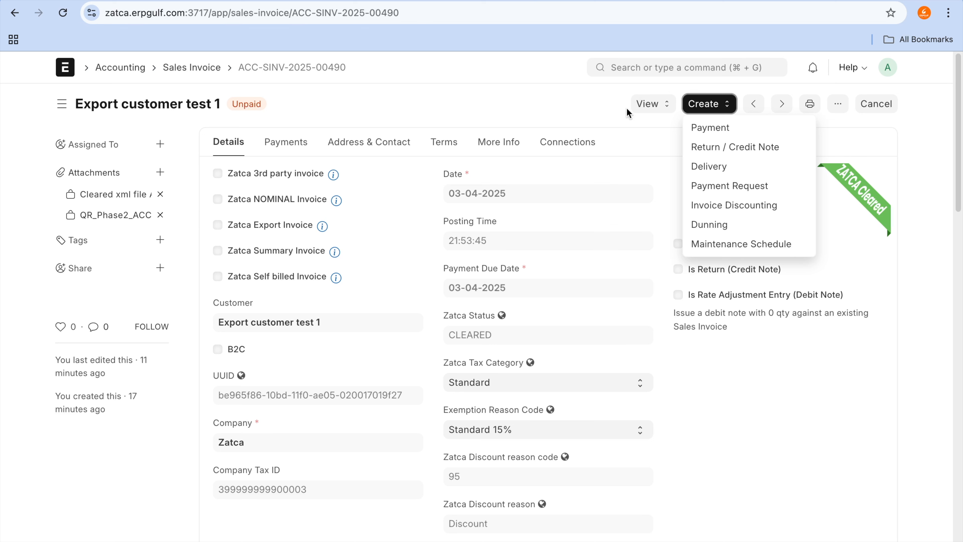
pyautogui.click(567, 113)
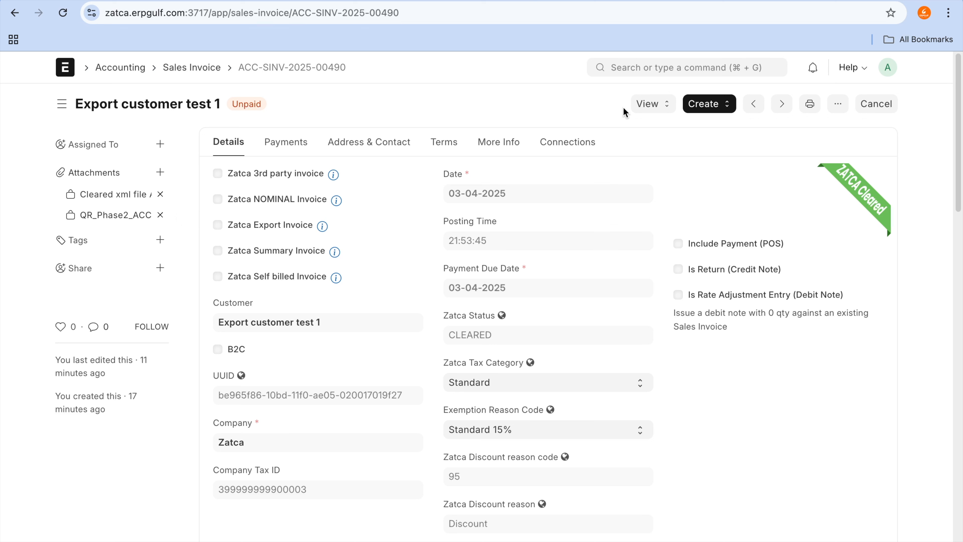
pyautogui.click(838, 104)
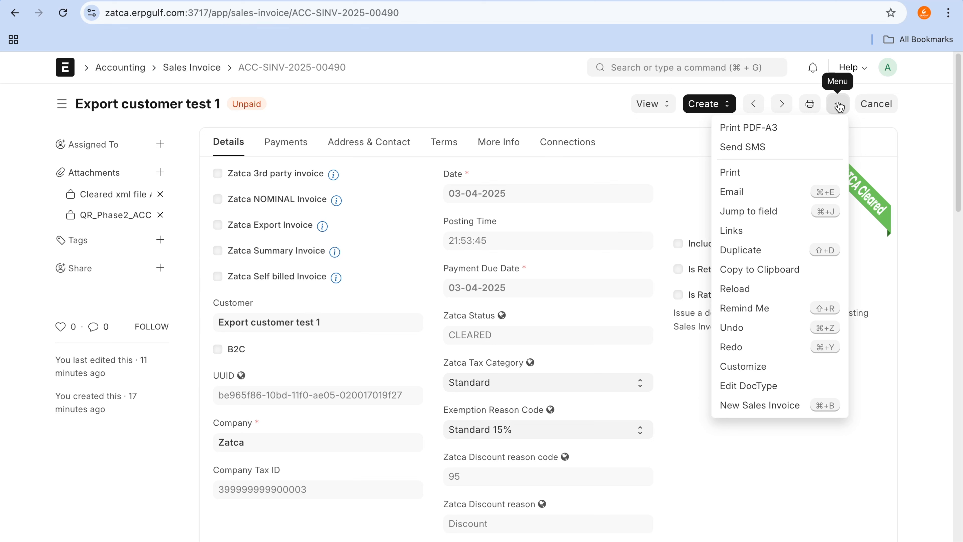
pyautogui.click(773, 143)
# Step: Download and view the invoice's cleared XML attachment, return to the invoice, and open its Phase 2 QR code image
pyautogui.click(132, 204)
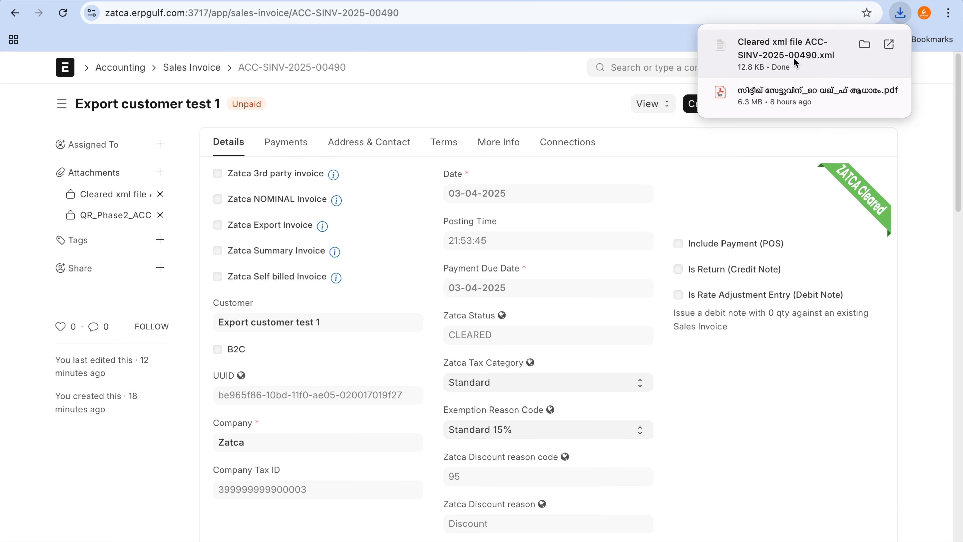
pyautogui.click(794, 58)
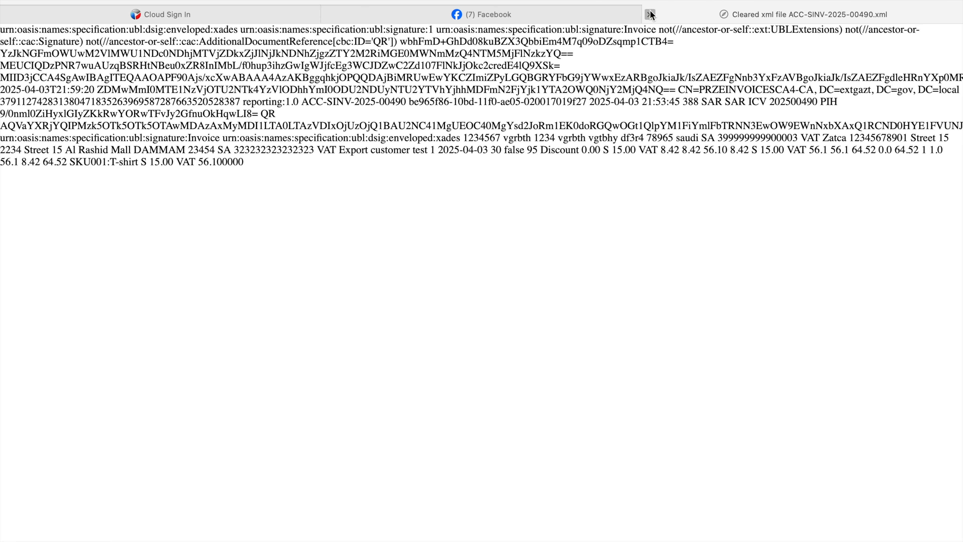
pyautogui.click(649, 14)
pyautogui.hotkey('ctrl', 'Left')
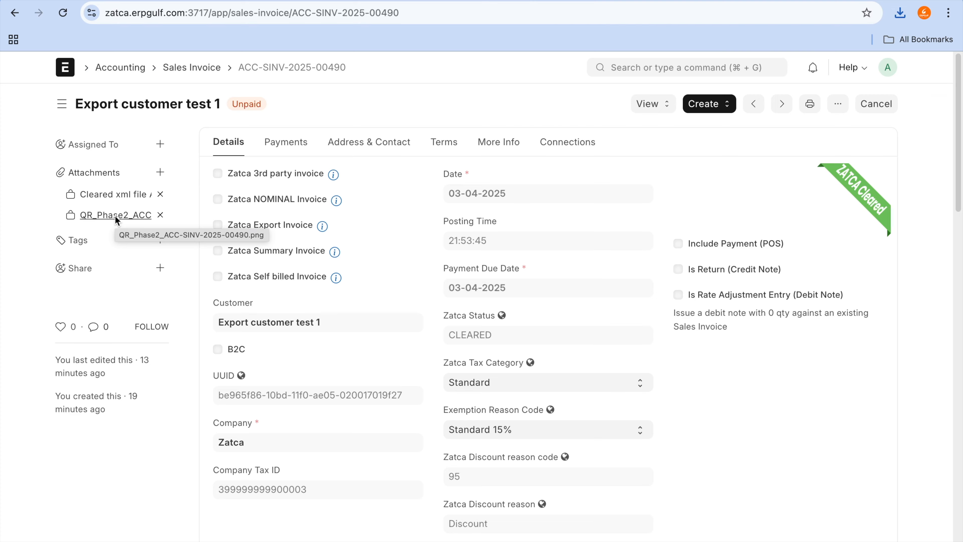
pyautogui.click(115, 215)
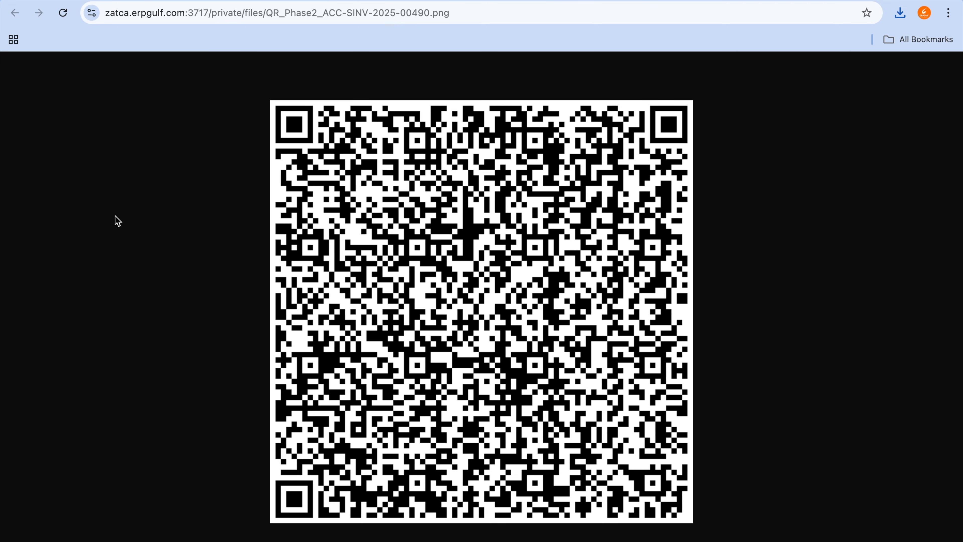
# Step: Switch to Finder, open app0.jpeg from Downloads, and examine the logo on the pictured mobile app login screen
pyautogui.press('super+Tab')
pyautogui.press('super+Tab')
pyautogui.press('super+Tab')
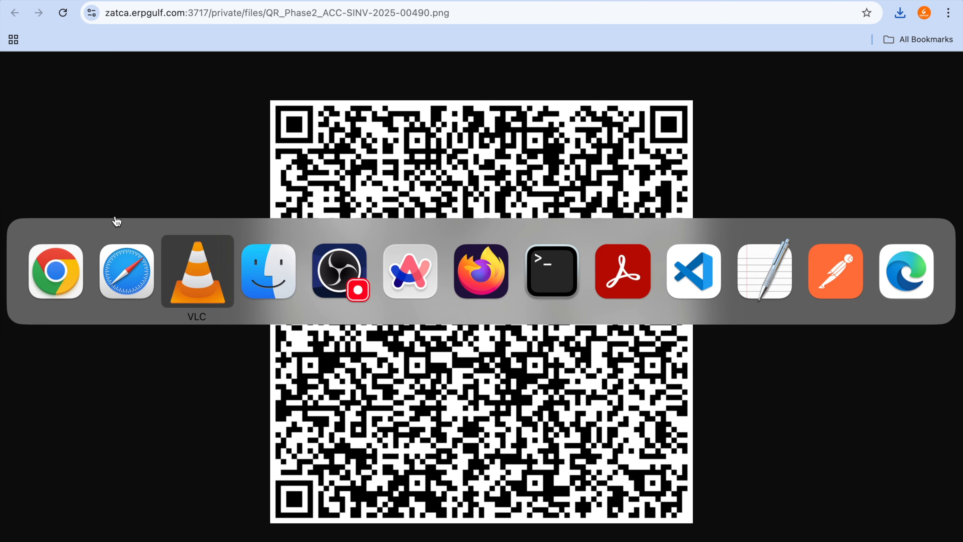
pyautogui.press('super+Tab')
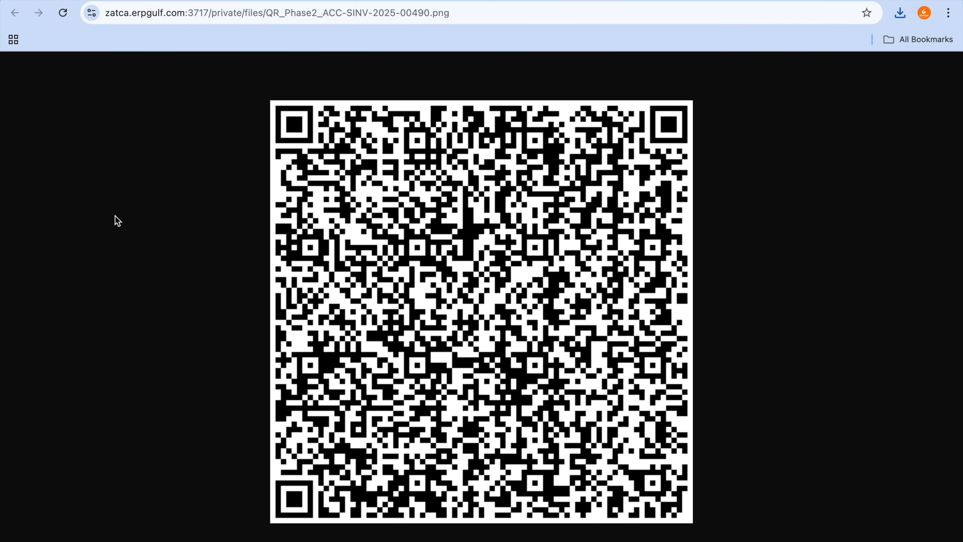
pyautogui.moveTo(315, 540)
pyautogui.click(122, 532)
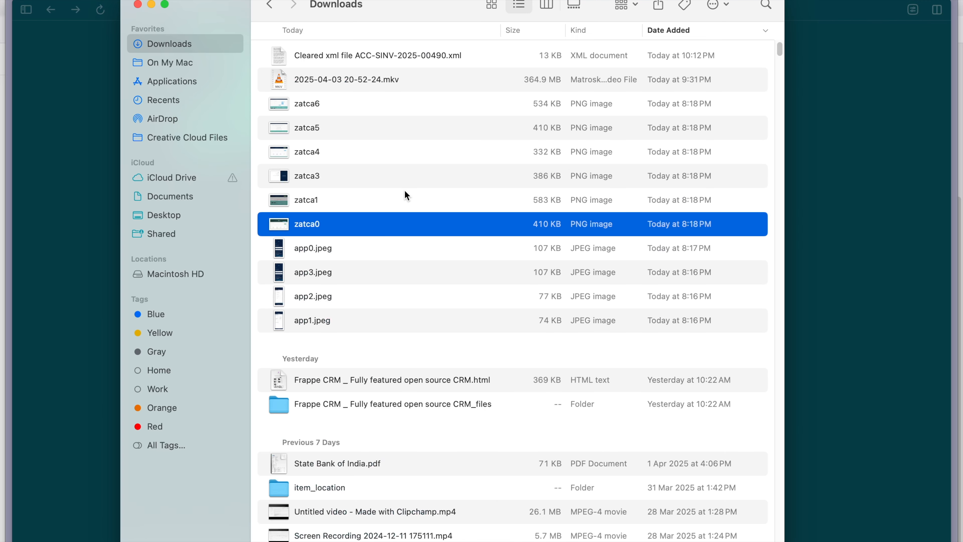
pyautogui.doubleClick(342, 249)
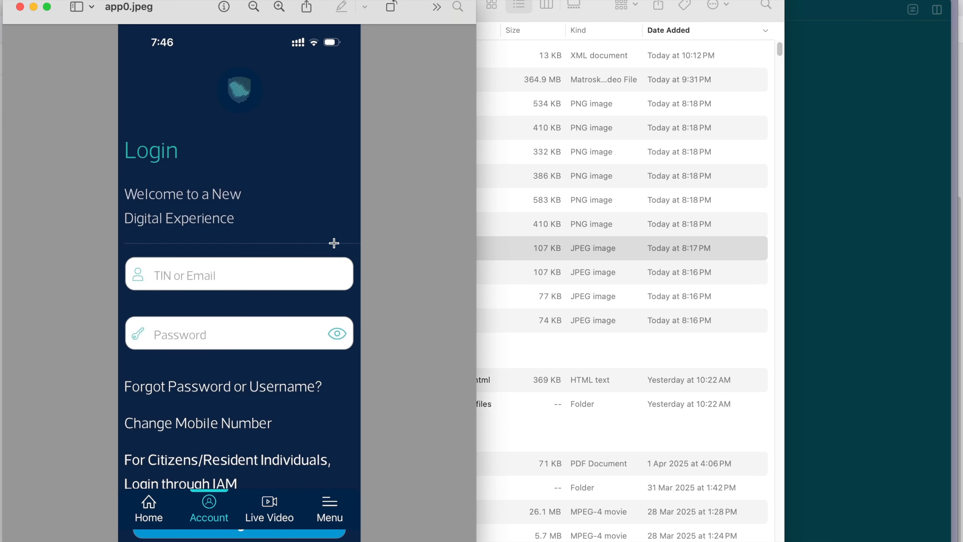
pyautogui.click(234, 71)
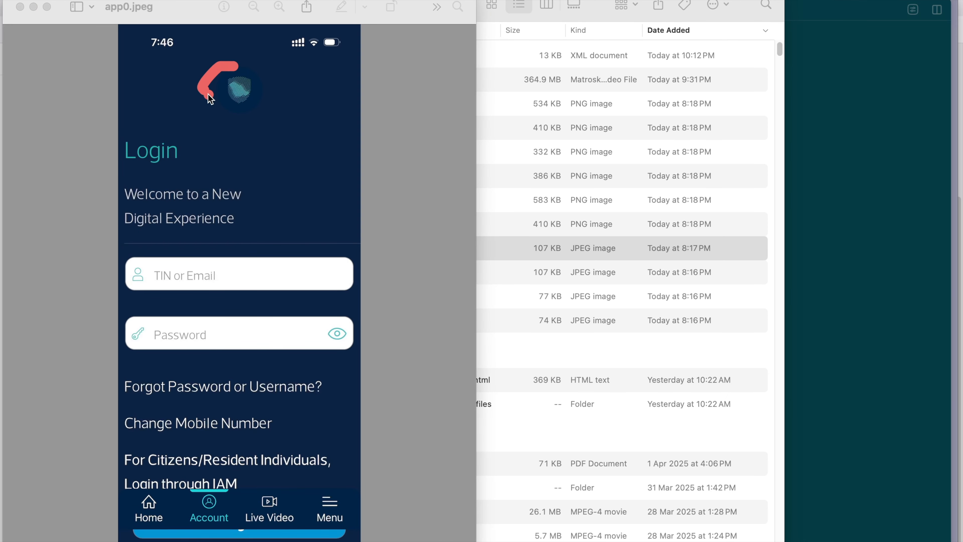
pyautogui.moveTo(263, 72); pyautogui.dragTo(249, 57)
pyautogui.press('Escape')
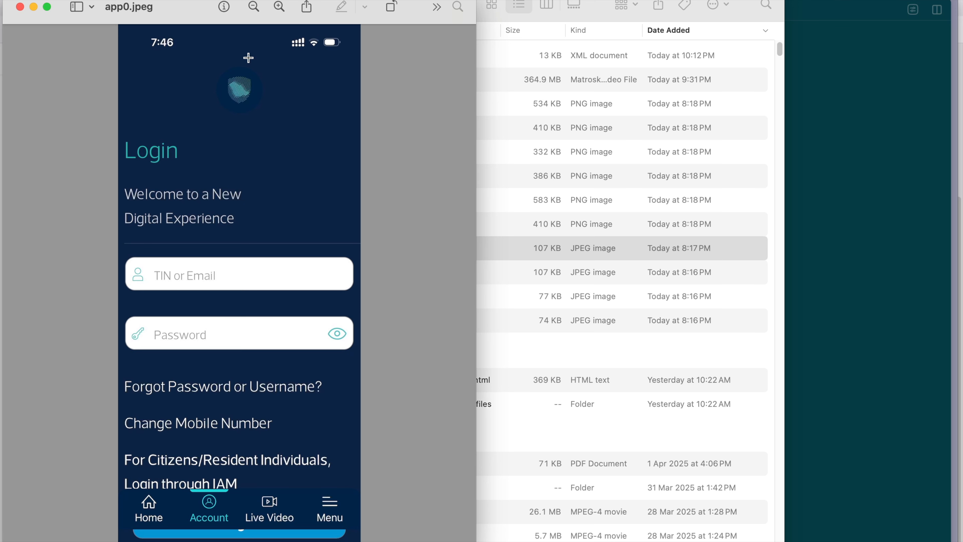
# Step: Close the app0.jpeg image and view the mobile app screenshots app1.jpeg, app2.jpeg and app3.jpeg from Downloads one after another
pyautogui.click(19, 6)
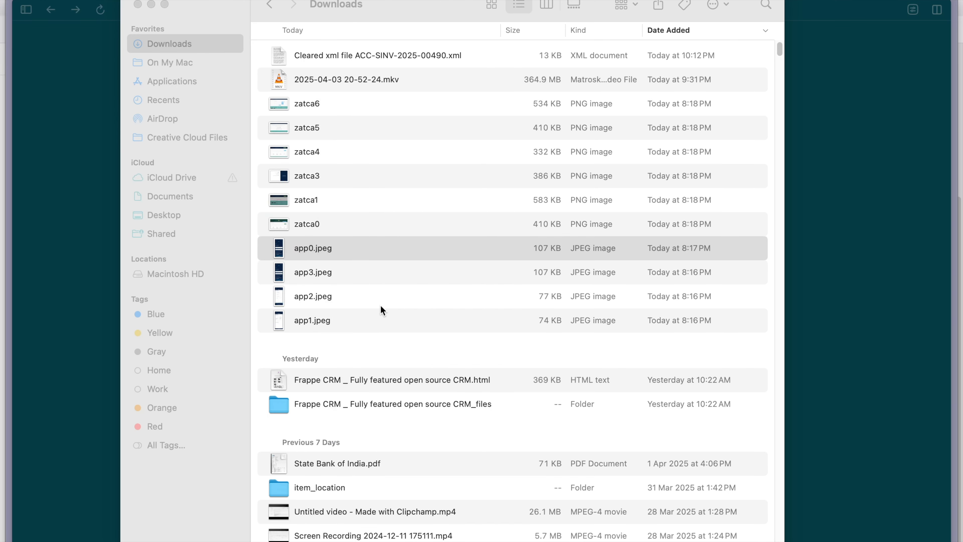
pyautogui.doubleClick(341, 326)
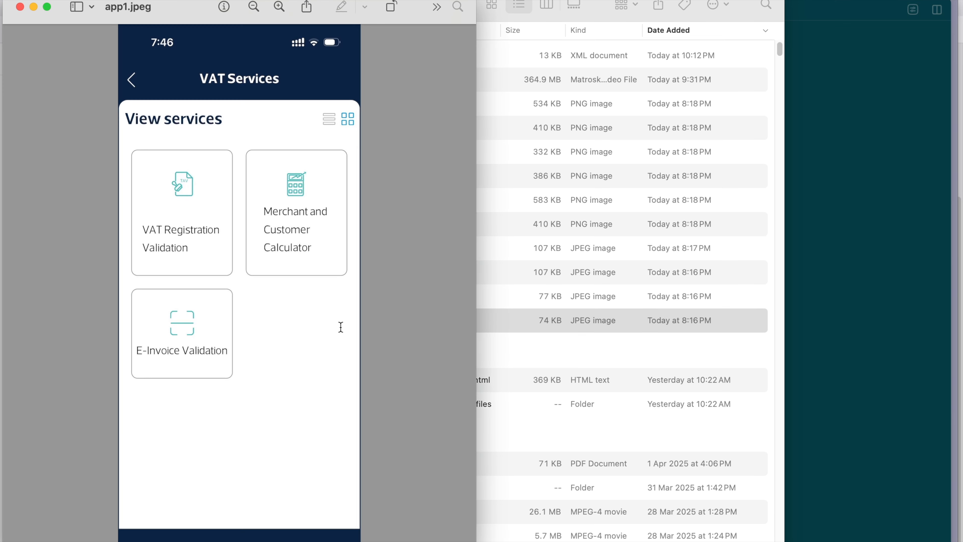
pyautogui.click(20, 7)
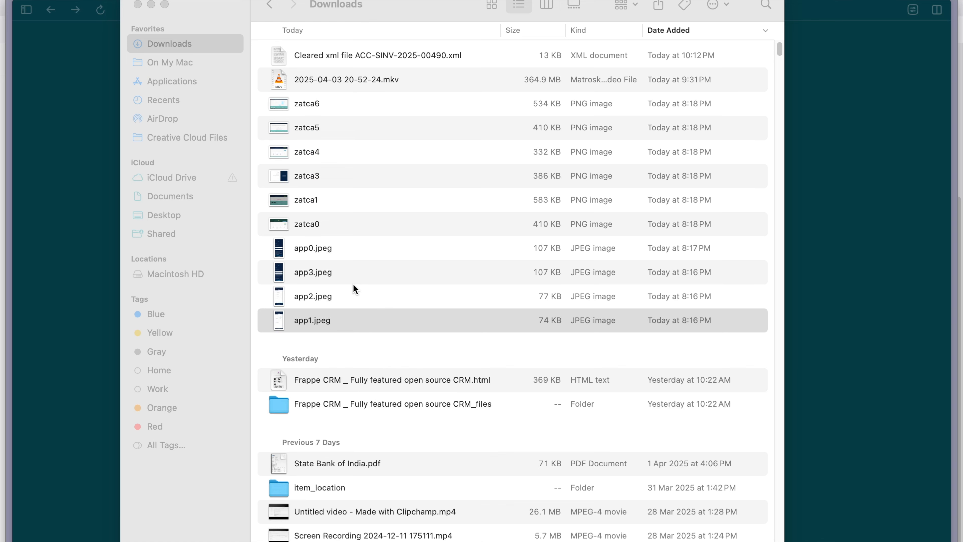
pyautogui.doubleClick(358, 297)
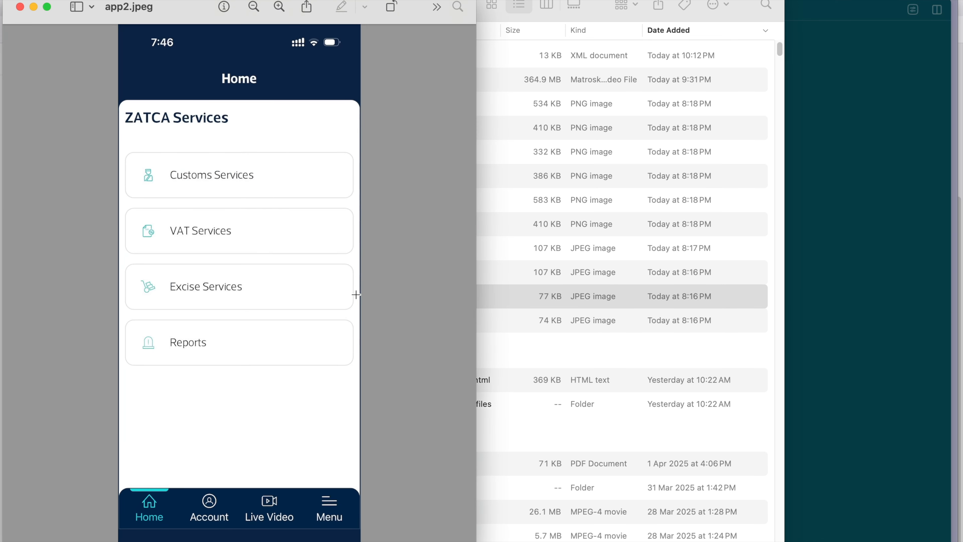
pyautogui.click(20, 7)
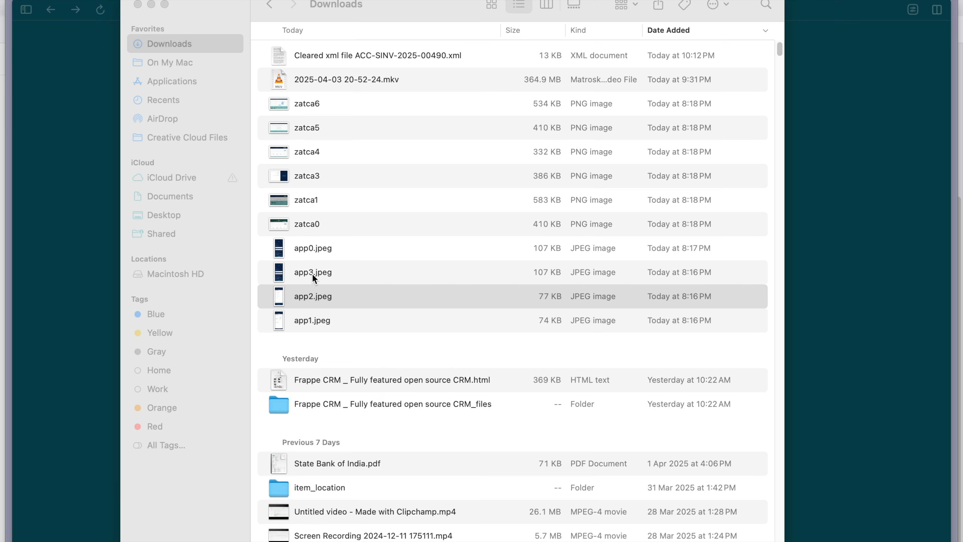
pyautogui.doubleClick(313, 278)
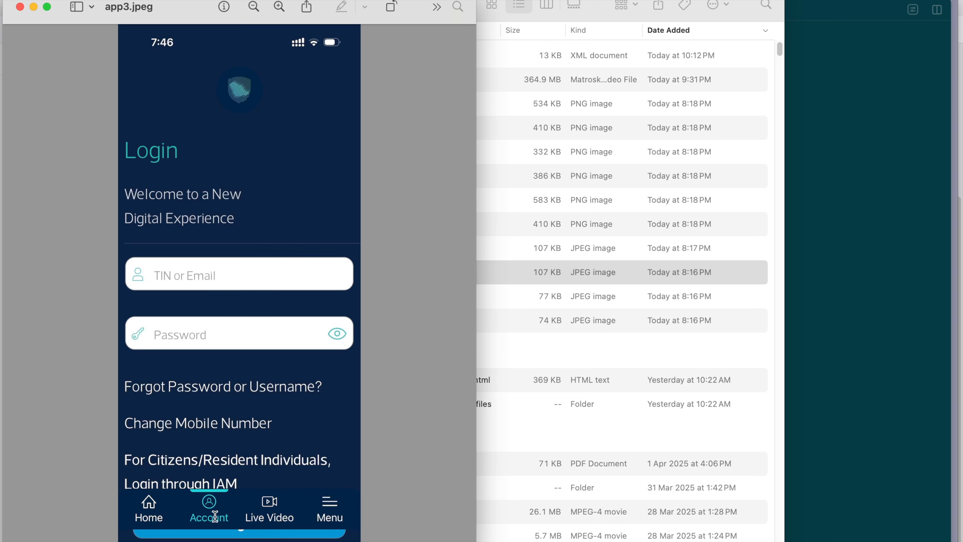
pyautogui.click(20, 6)
# Step: Reopen app2.jpeg, point out the VAT Services entry on the app's home screen, and close the image
pyautogui.doubleClick(341, 302)
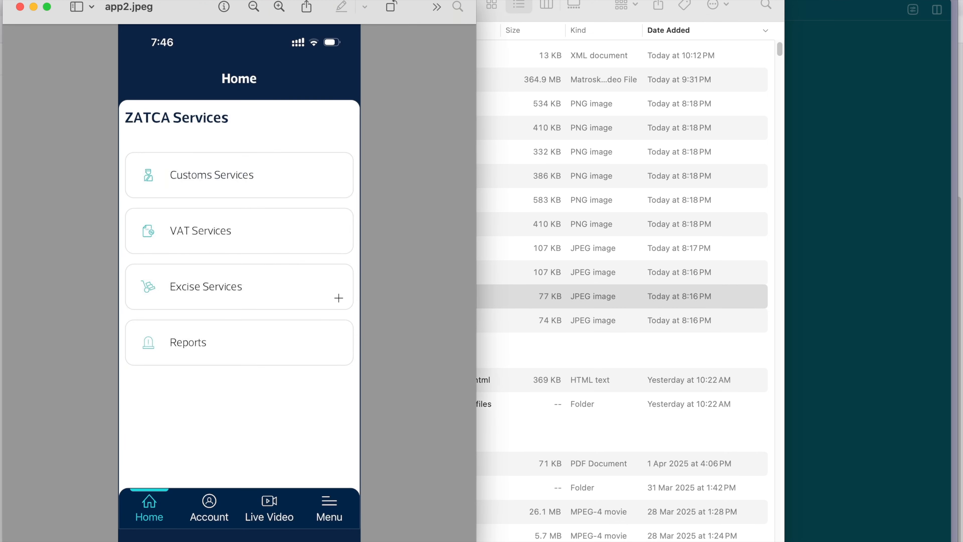
pyautogui.click(211, 236)
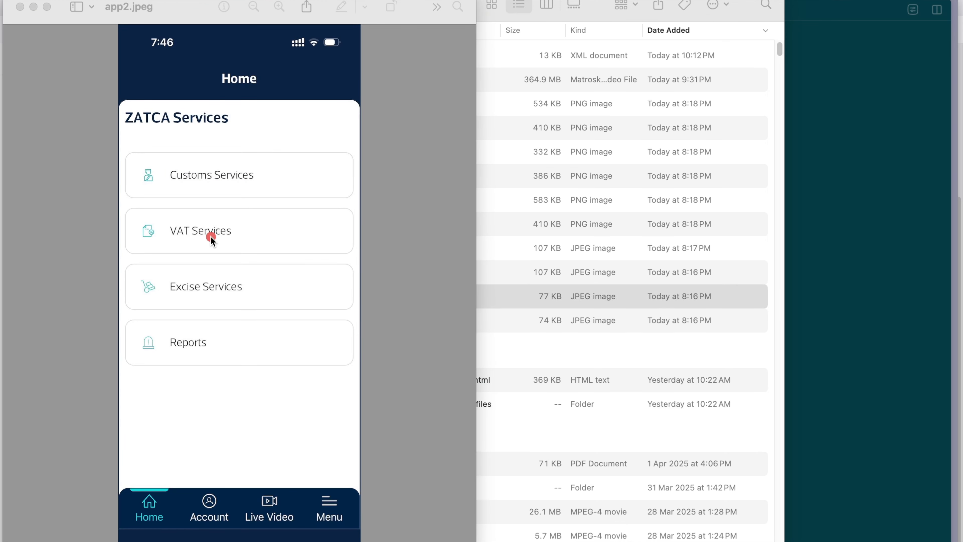
pyautogui.click(244, 236)
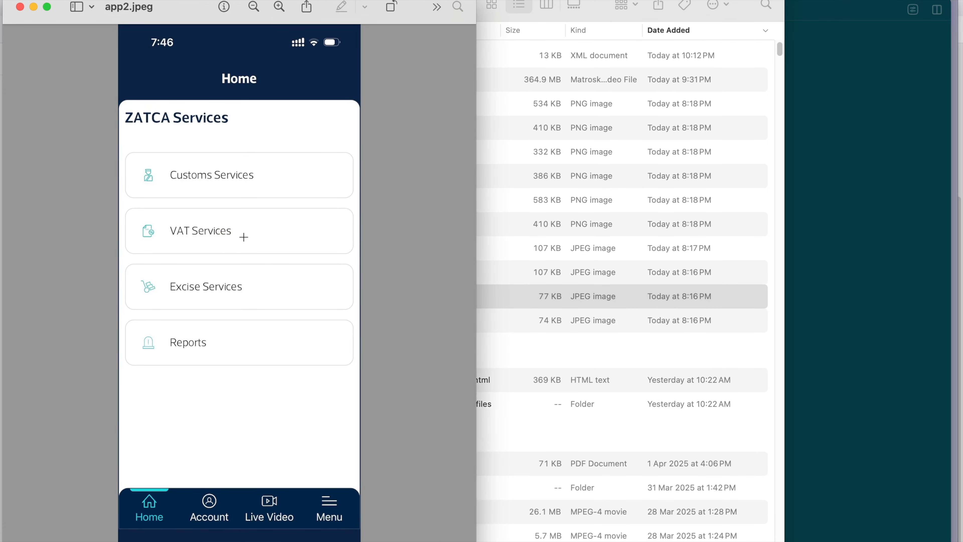
pyautogui.click(20, 7)
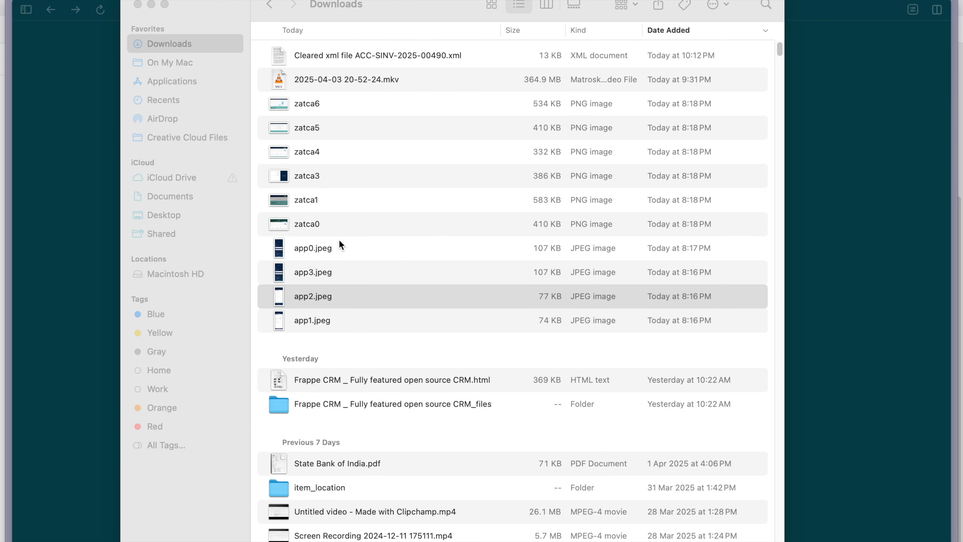
# Step: Review the mobile app screenshots again in the order app0.jpeg, app3.jpeg and app2.jpeg, closing each one
pyautogui.doubleClick(331, 249)
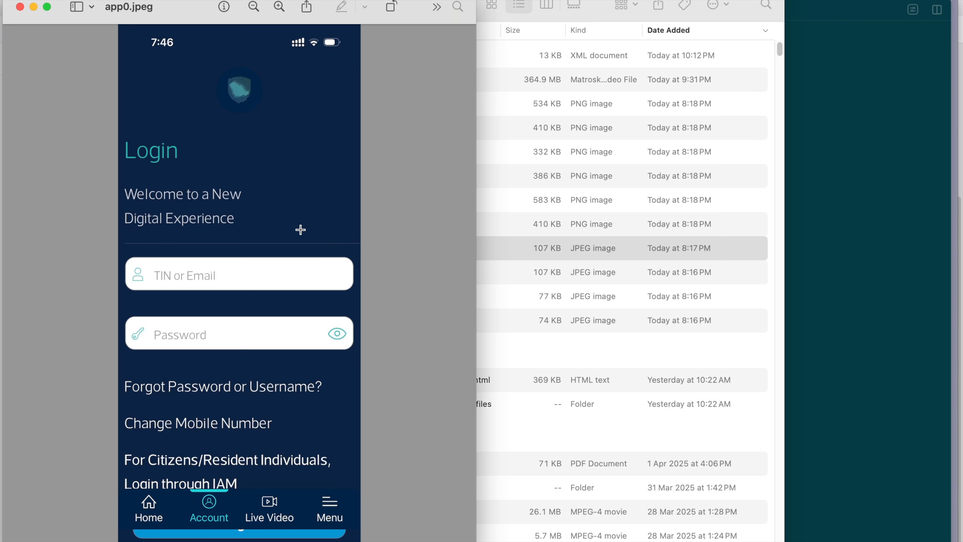
pyautogui.click(20, 7)
pyautogui.doubleClick(340, 280)
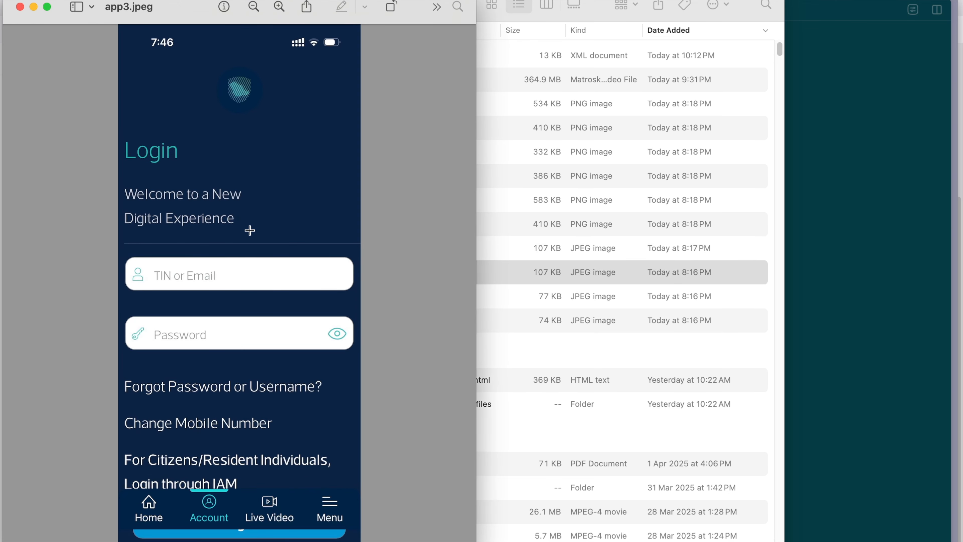
pyautogui.click(21, 7)
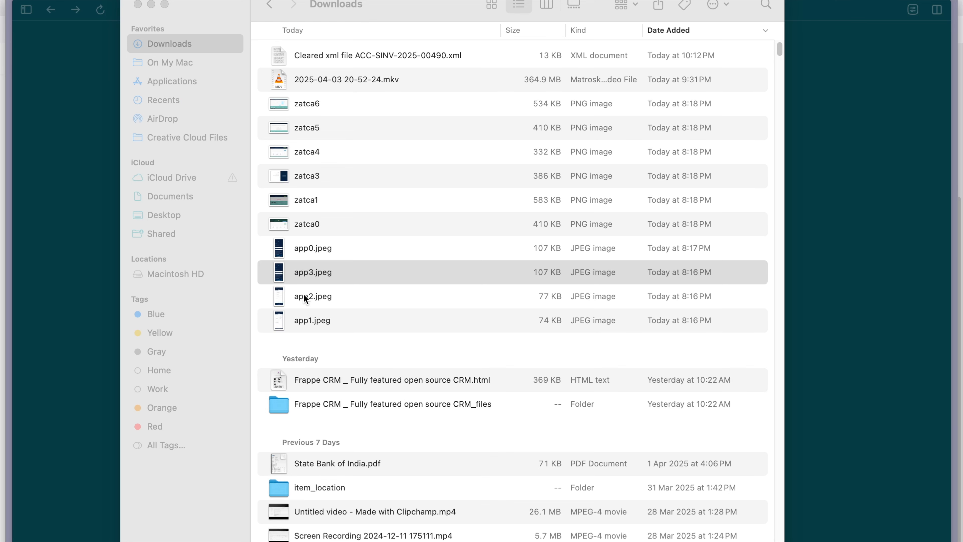
pyautogui.doubleClick(307, 297)
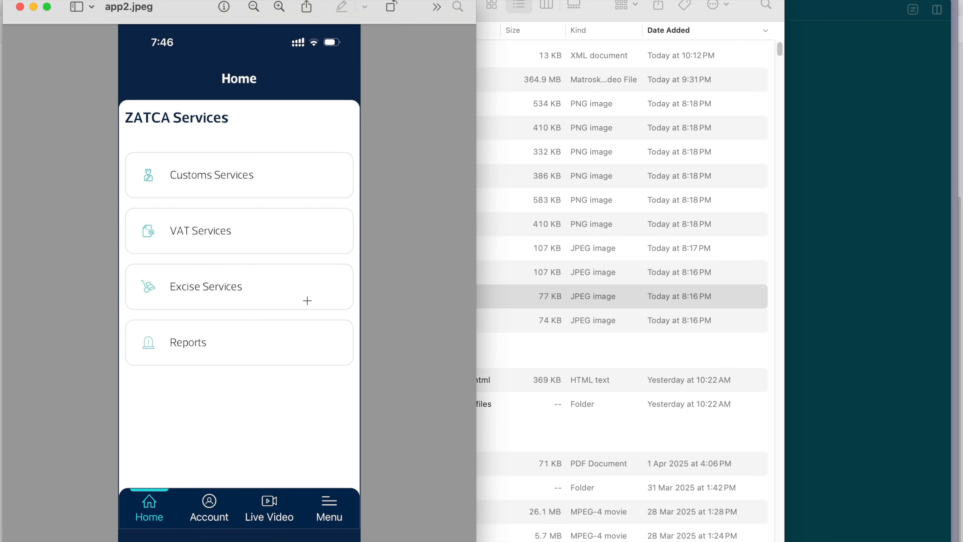
pyautogui.click(20, 7)
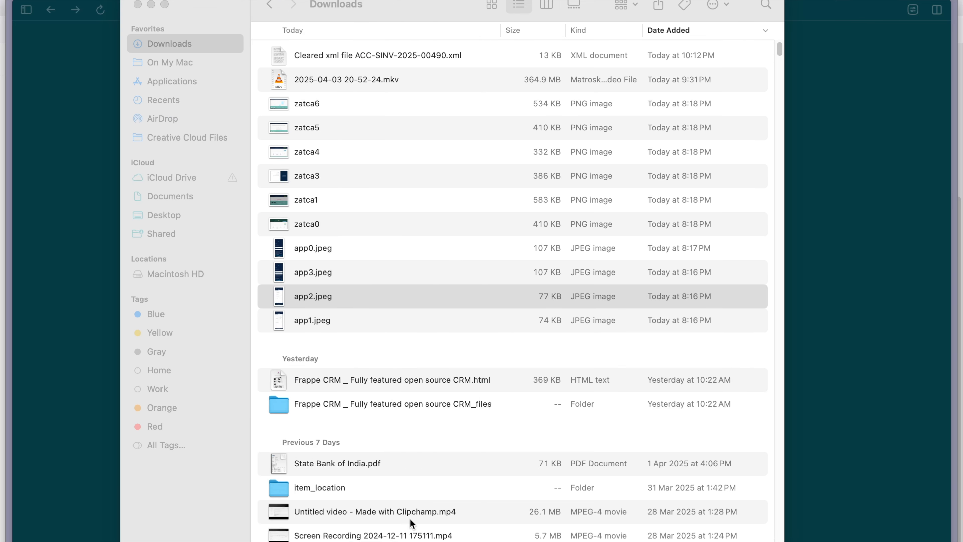
# Step: Open app1.jpeg, point out the E-Invoice Validation service on the VAT Services screen, and close the image
pyautogui.doubleClick(381, 320)
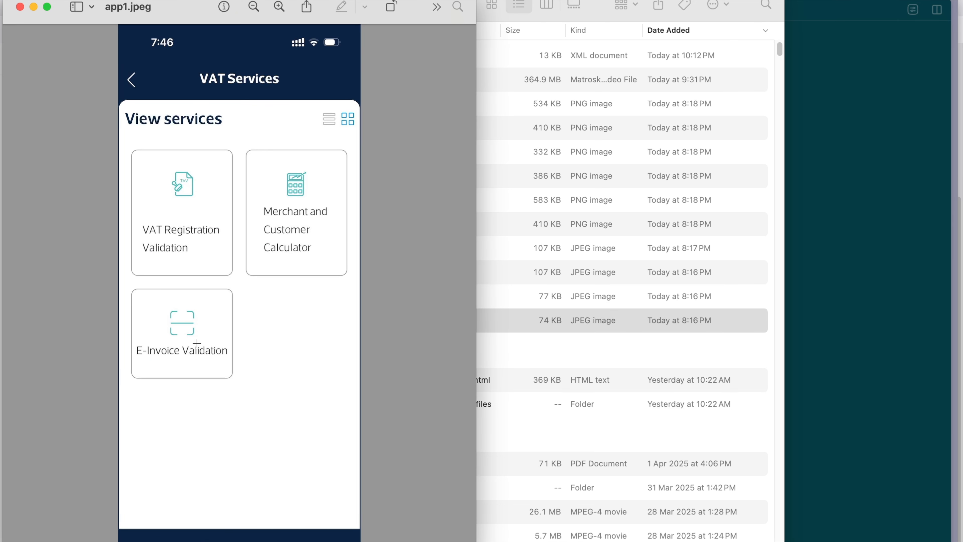
pyautogui.hotkey('ctrl', 'space')
pyautogui.moveTo(197, 342); pyautogui.dragTo(259, 342)
pyautogui.rightClick(260, 343)
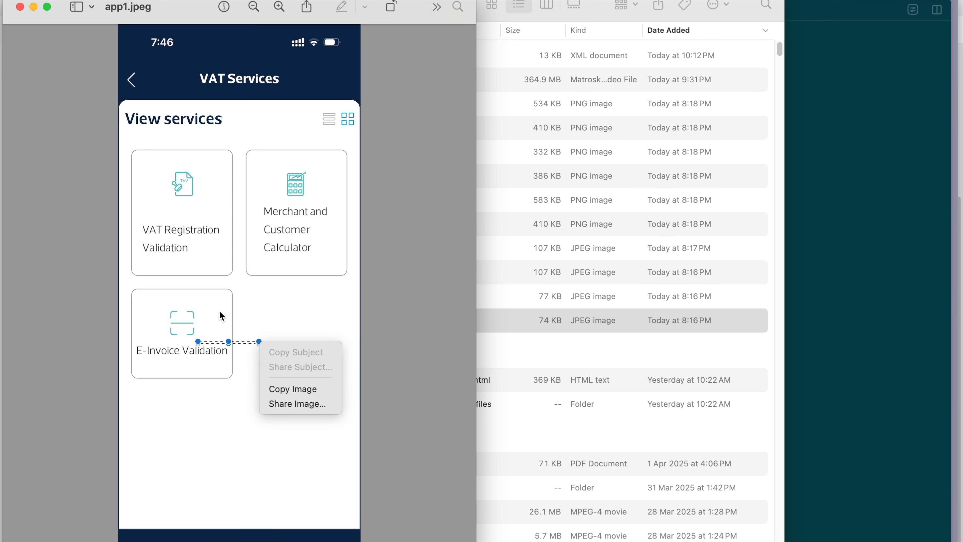
pyautogui.click(213, 304)
pyautogui.click(19, 9)
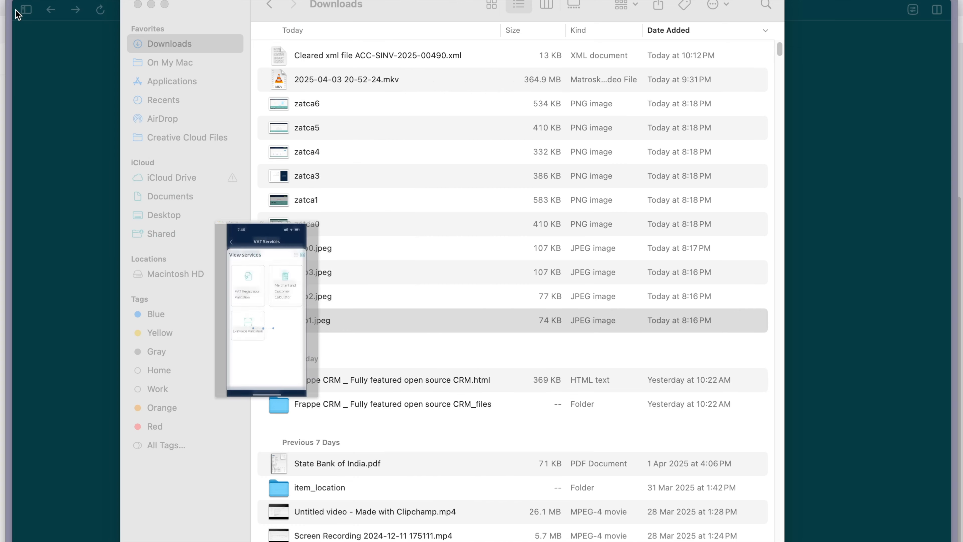
# Step: Switch to Google Chrome, review the Export customer test 1 invoice's print preview, and go back from it
pyautogui.press('super+Tab')
pyautogui.press('super+Tab')
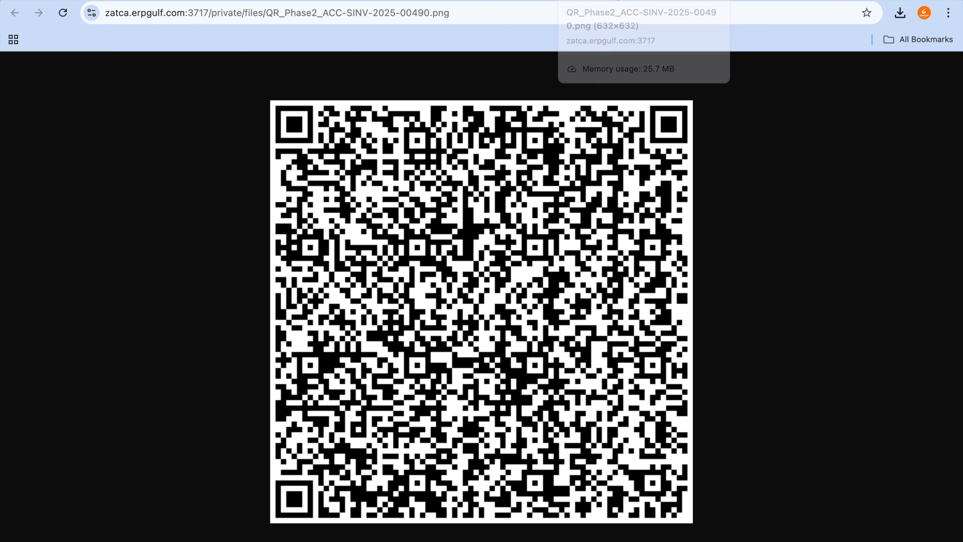
pyautogui.click(617, 0)
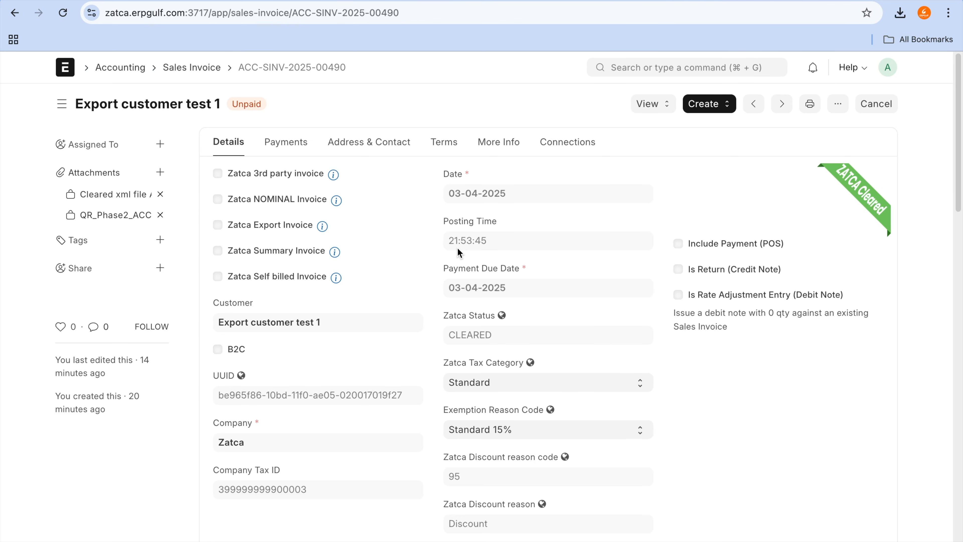
pyautogui.click(808, 105)
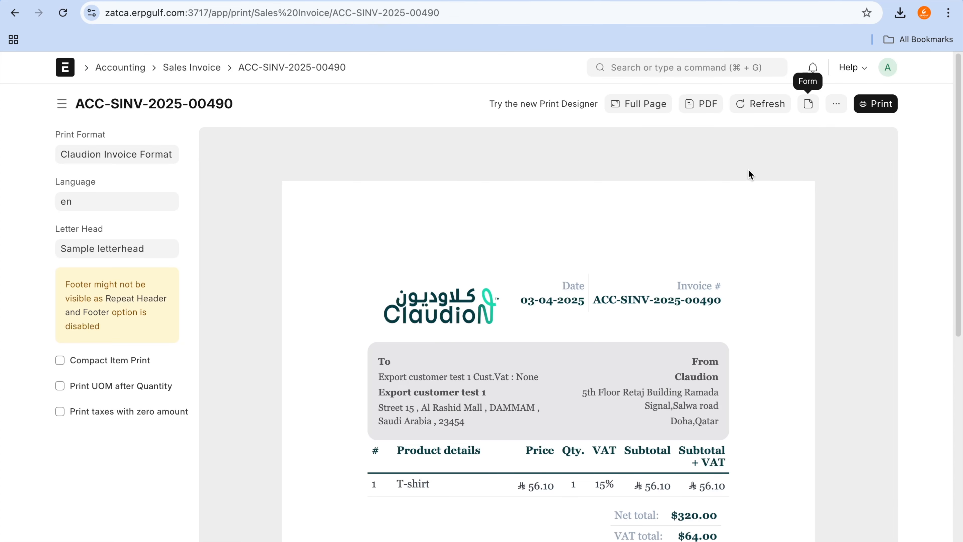
pyautogui.scroll(-8, 629, 340)
pyautogui.scroll(8, 628, 336)
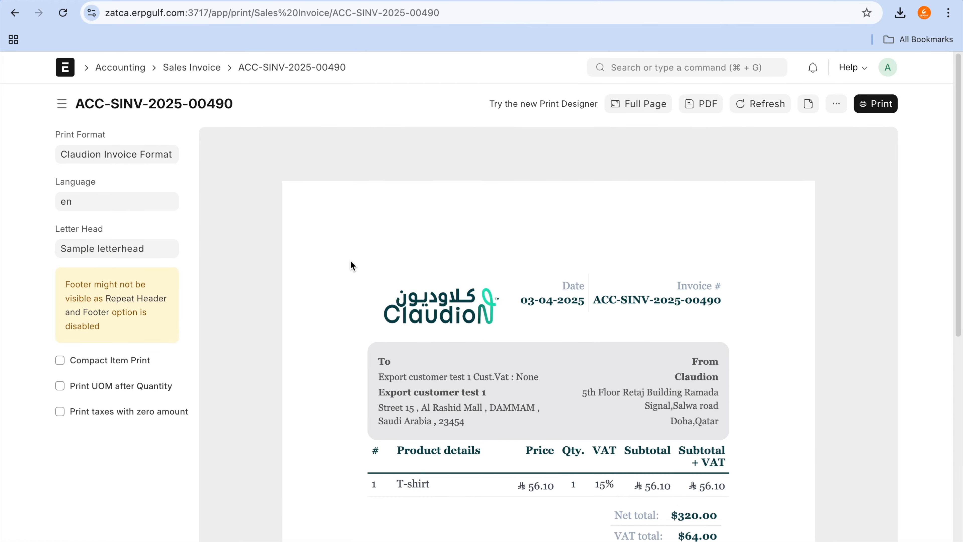
pyautogui.click(8, 11)
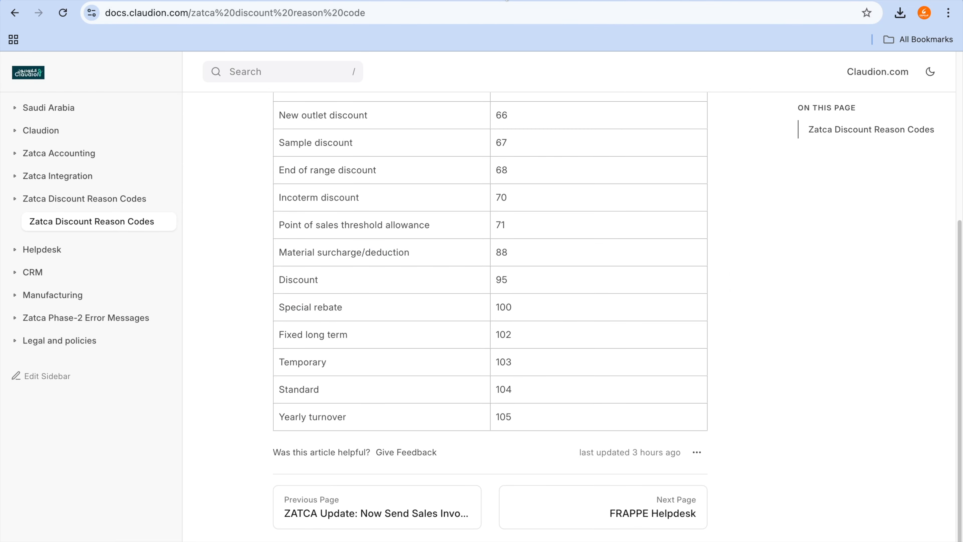
# Step: On the Excalidraw canvas, add a text below the tax rate notes containing the company's support e-mail address
pyautogui.click(377, 1)
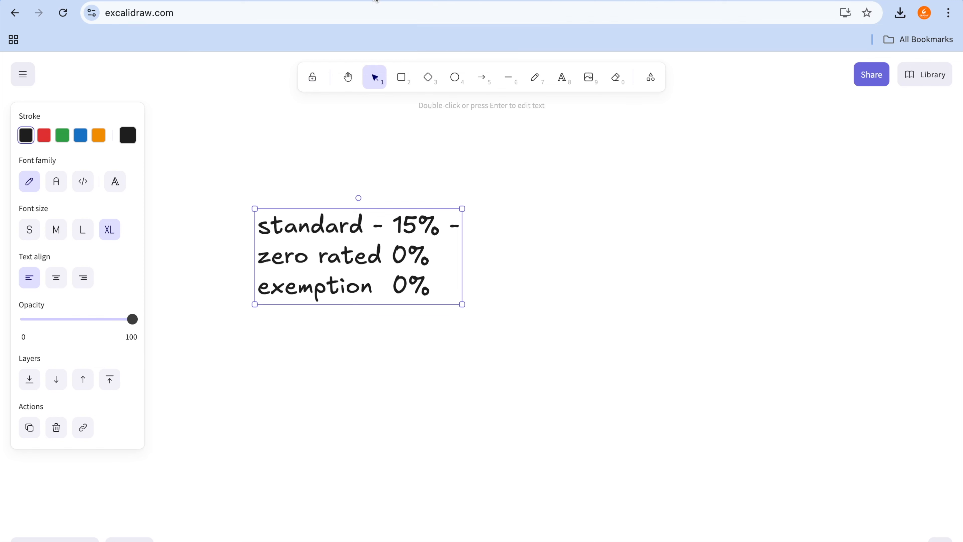
pyautogui.click(460, 447)
pyautogui.press('t')
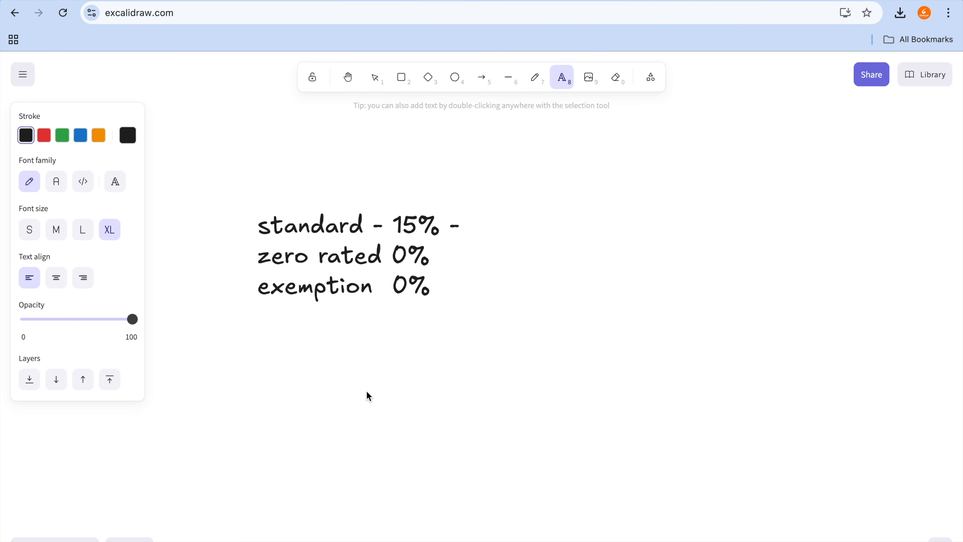
pyautogui.click(366, 394)
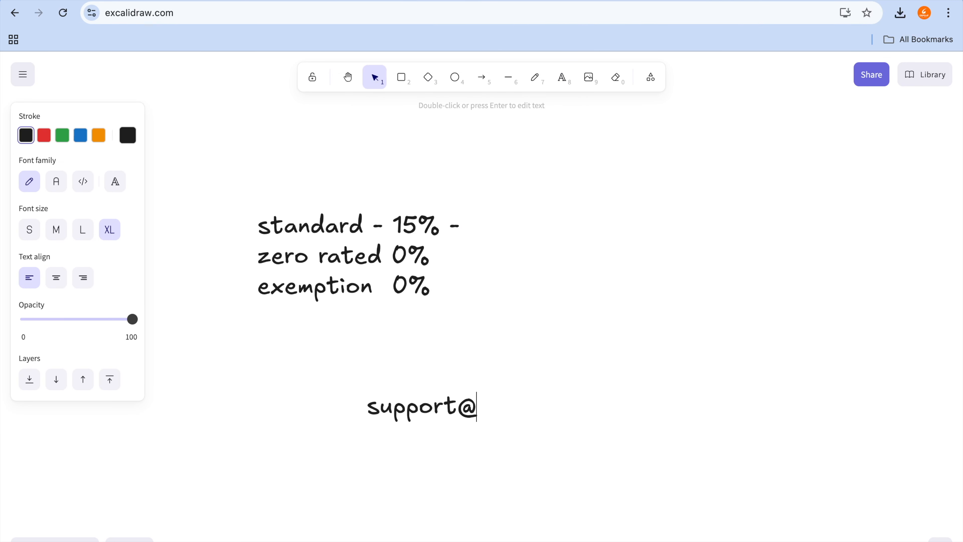
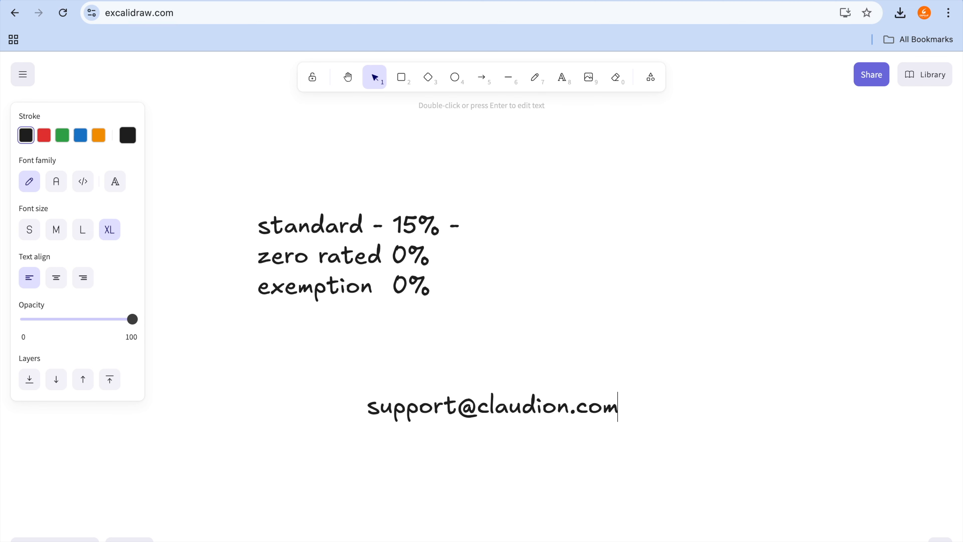
# Step: Add the lines "claudion.com" and "ERPNext" beneath the support e-mail in the same text
pyautogui.press('Return')
pyautogui.write('claudion.com')
pyautogui.press('Return')
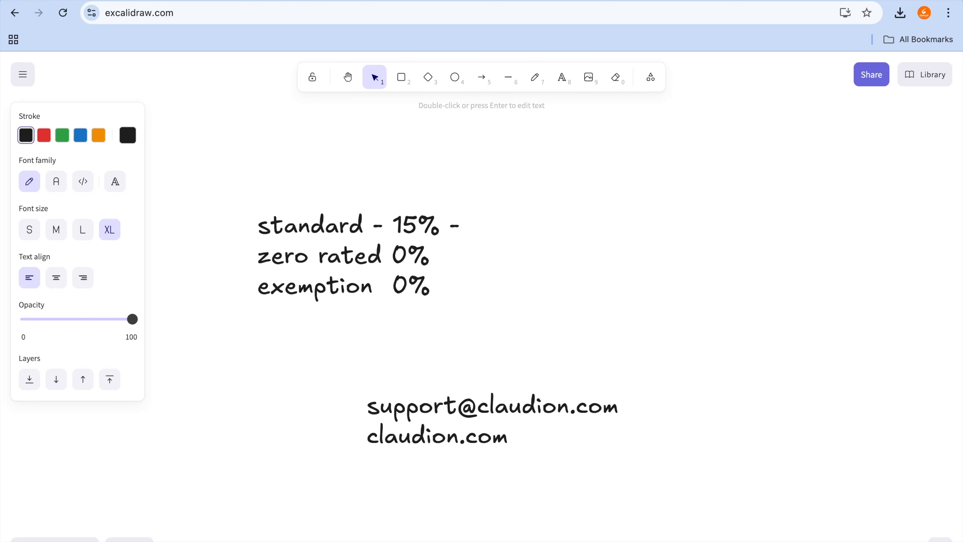
pyautogui.write('ERPNexx')
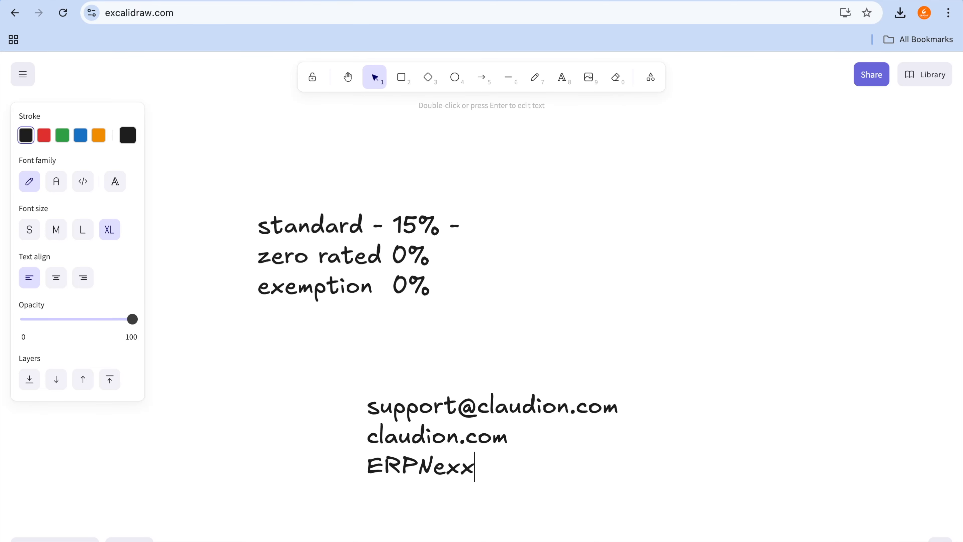
pyautogui.press('BackSpace')
pyautogui.write('t')
pyautogui.press('Return')
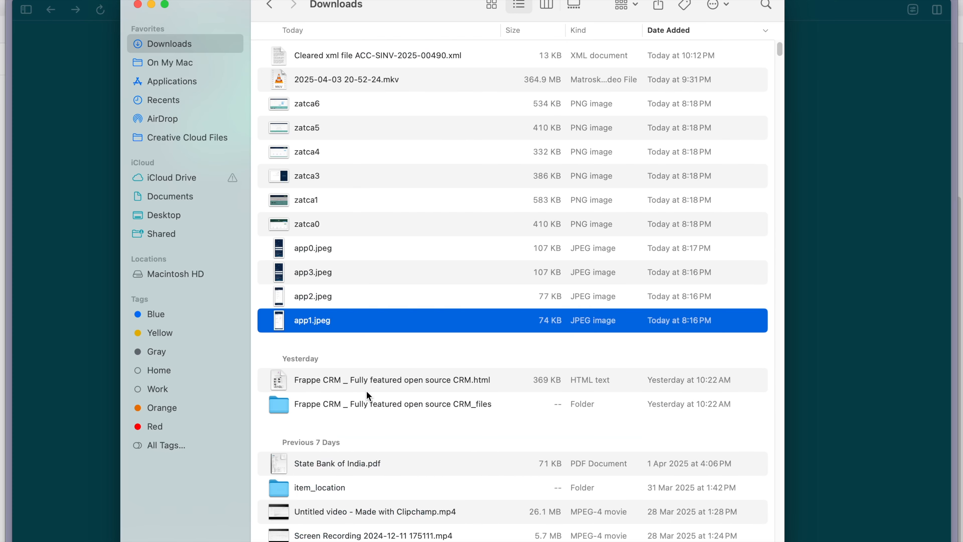
# Step: Switch to the browser window showing saudi.claudion.com, open its Build Your Server page, and return to the Excalidraw canvas
pyautogui.press('super+Tab')
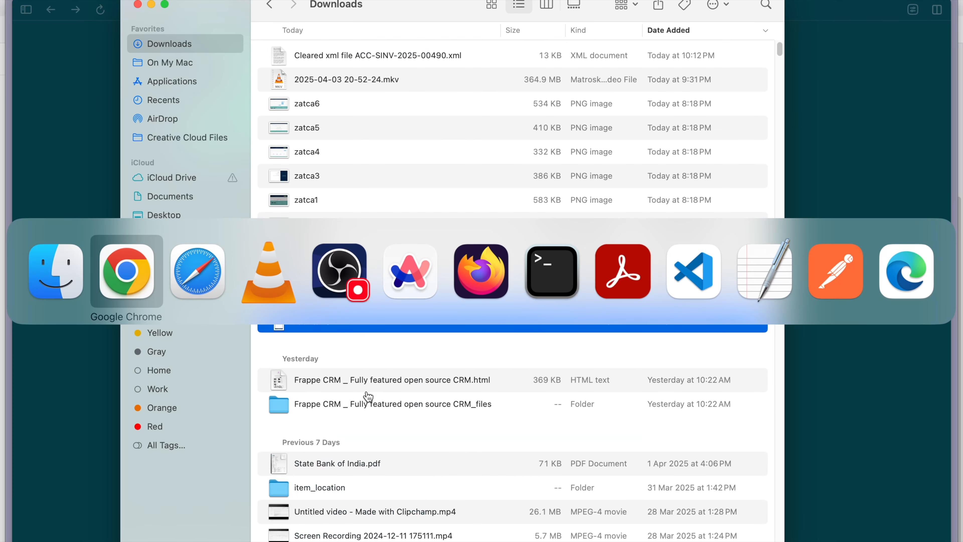
pyautogui.press('super+Tab')
pyautogui.press('super+Tab')
pyautogui.press('super+Tab')
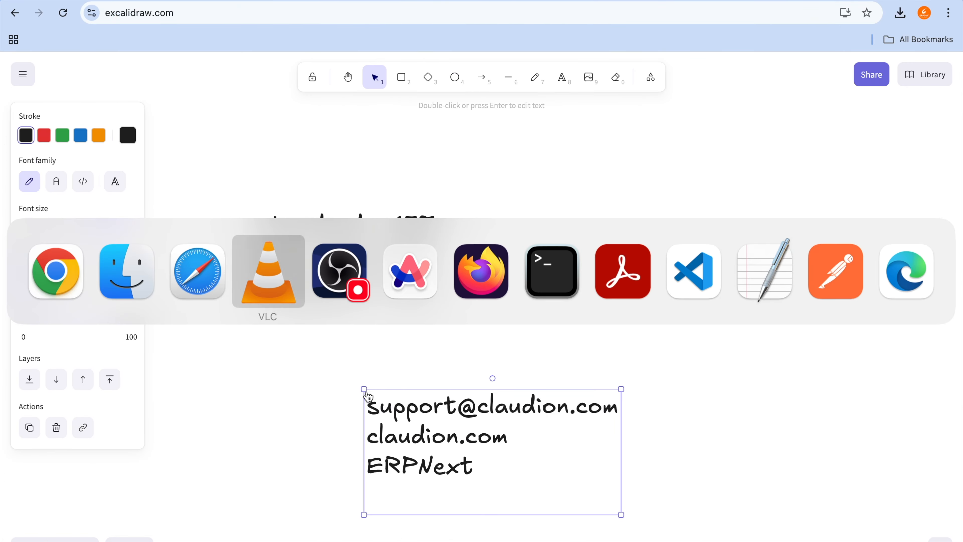
pyautogui.press('super+Tab')
pyautogui.press('super+Tab')
pyautogui.scroll(-3, 465, 340)
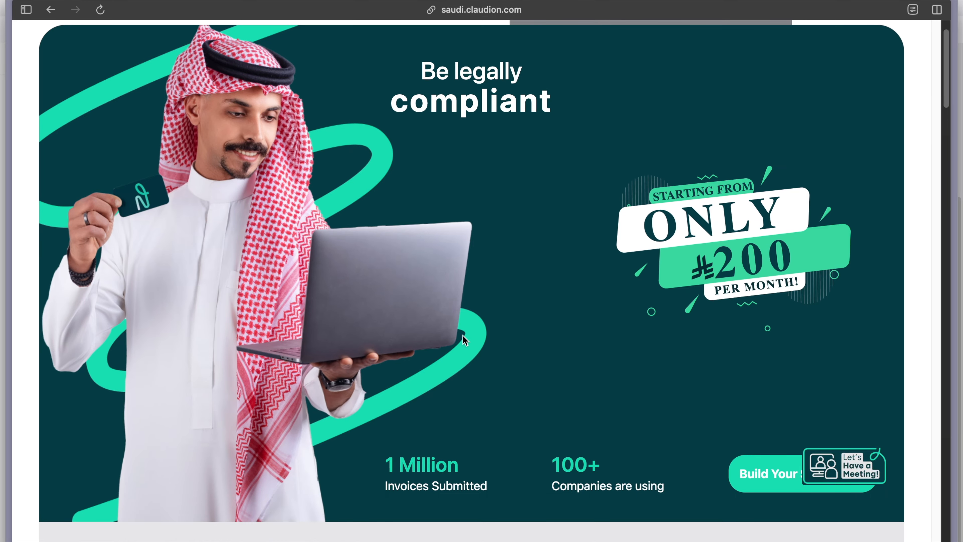
pyautogui.click(768, 480)
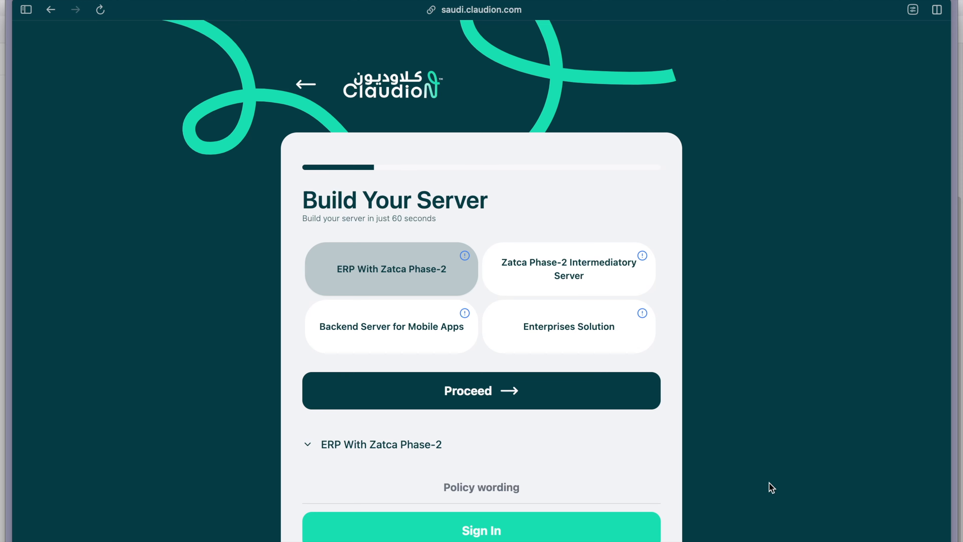
pyautogui.press('super+Tab')
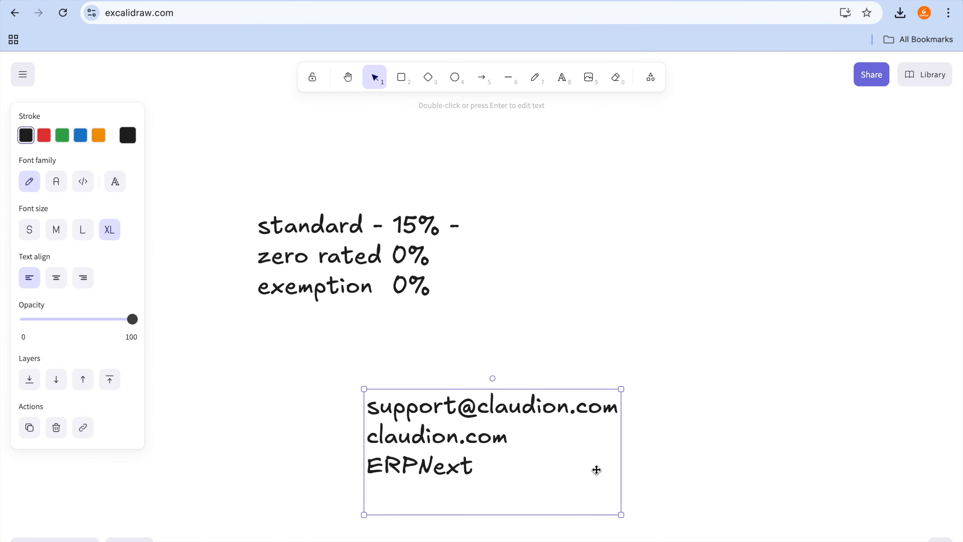
# Step: Switch to saudi.claudion.com and advance the server builder to the quote with ERP With Zatca Phase-2, Oracle cloud Jeddah hosting and 2 CPU, 4 GB RAM
pyautogui.click(722, 412)
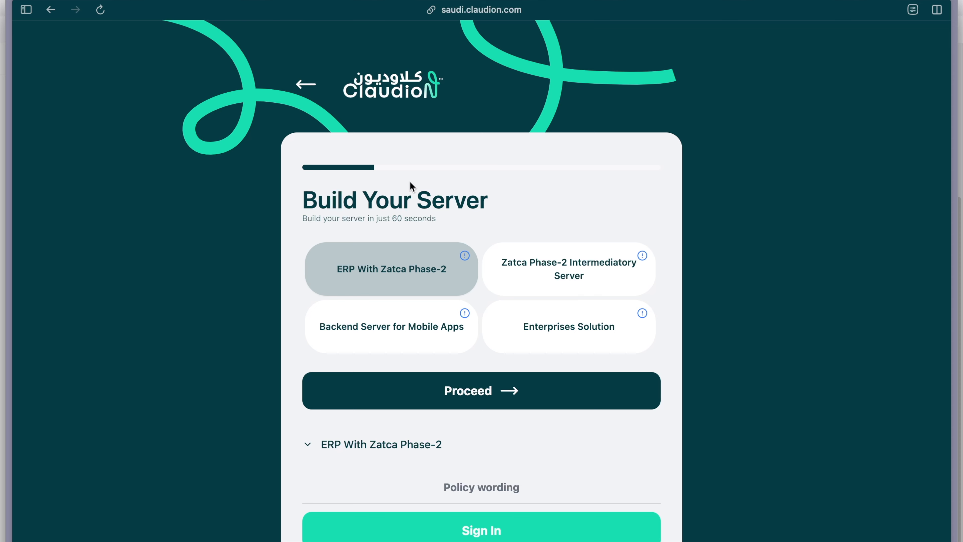
pyautogui.scroll(-3, 410, 182)
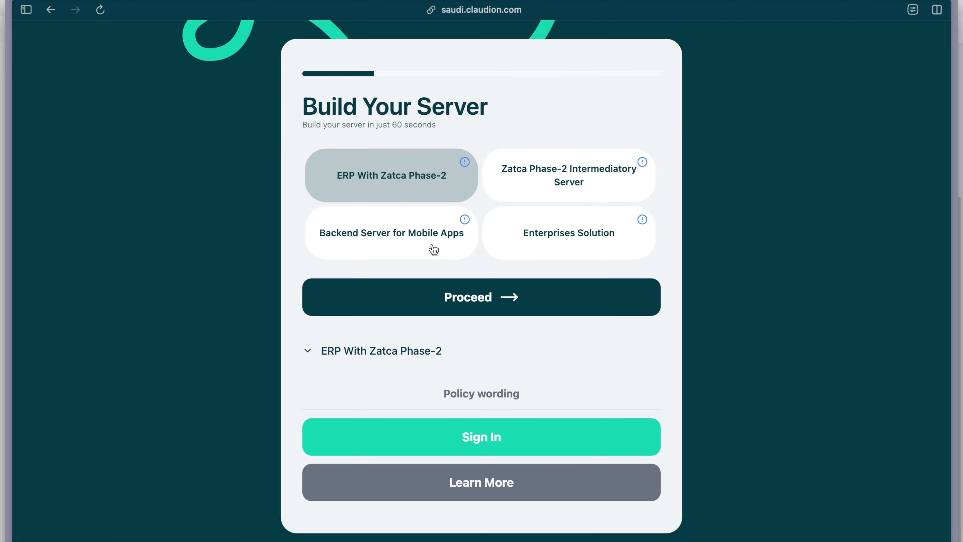
pyautogui.click(460, 300)
pyautogui.click(460, 300)
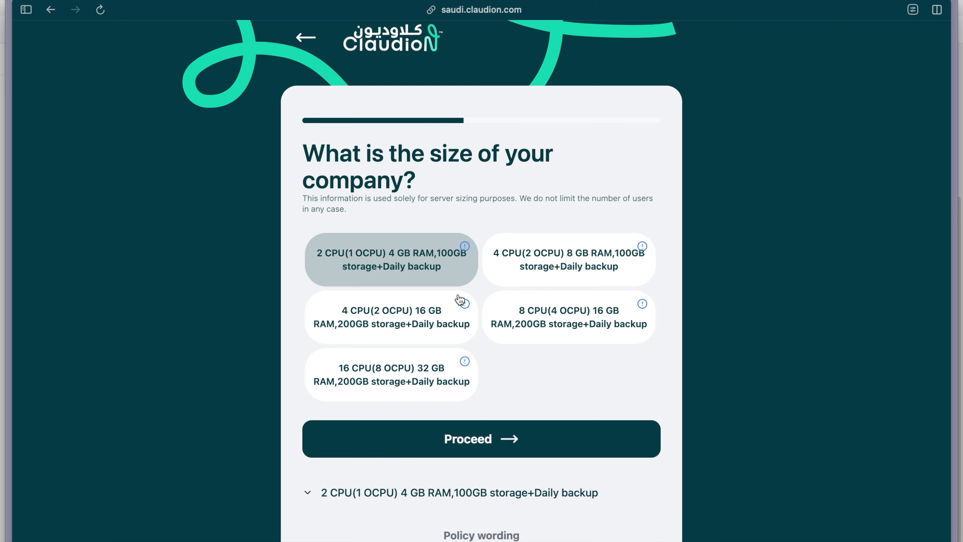
pyautogui.scroll(-3, 460, 300)
pyautogui.click(465, 328)
pyautogui.scroll(-3, 466, 329)
pyautogui.scroll(-10, 466, 327)
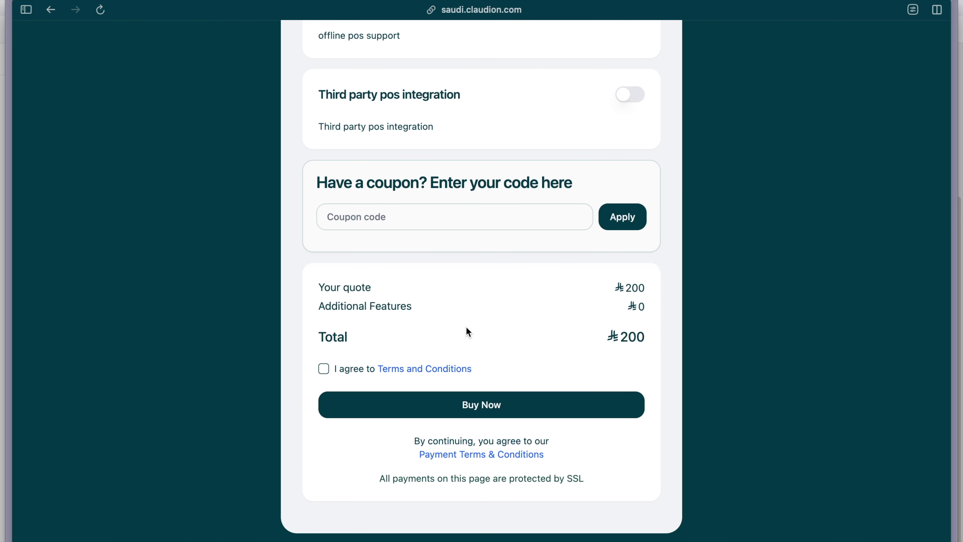
# Step: Review the quote's coupon section and chosen options, and go back through the server builder to the Claudion home page
pyautogui.click(376, 183)
pyautogui.moveTo(375, 180)
pyautogui.mouseDown()
pyautogui.moveTo(287, 207)
pyautogui.moveTo(409, 230)
pyautogui.moveTo(381, 198)
pyautogui.mouseUp()
pyautogui.scroll(5, 382, 201)
pyautogui.scroll(10, 381, 198)
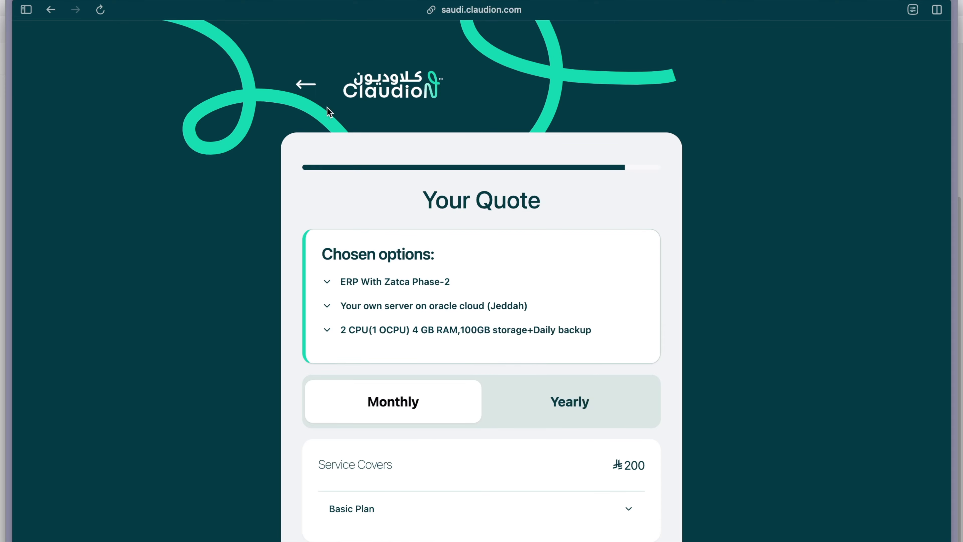
pyautogui.click(304, 94)
pyautogui.click(305, 94)
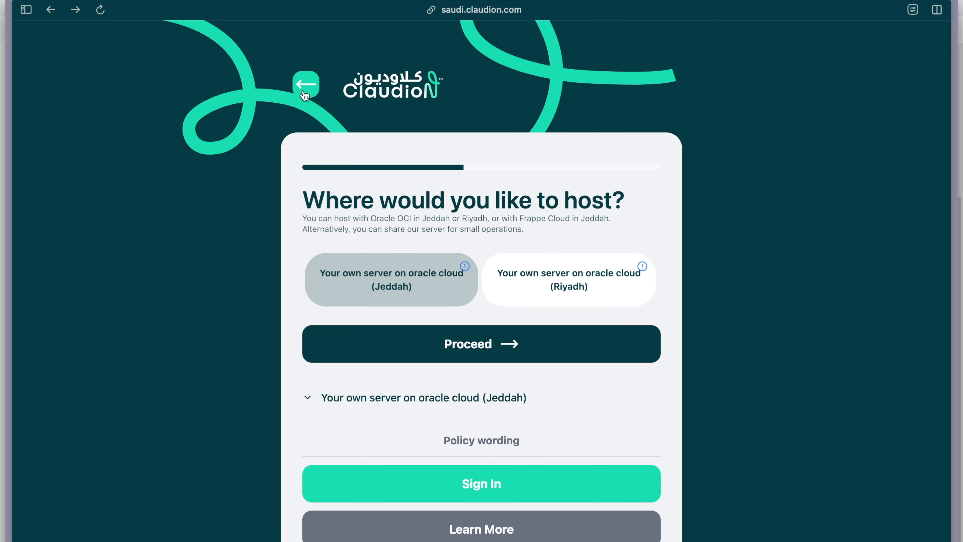
pyautogui.click(305, 94)
pyautogui.click(305, 94)
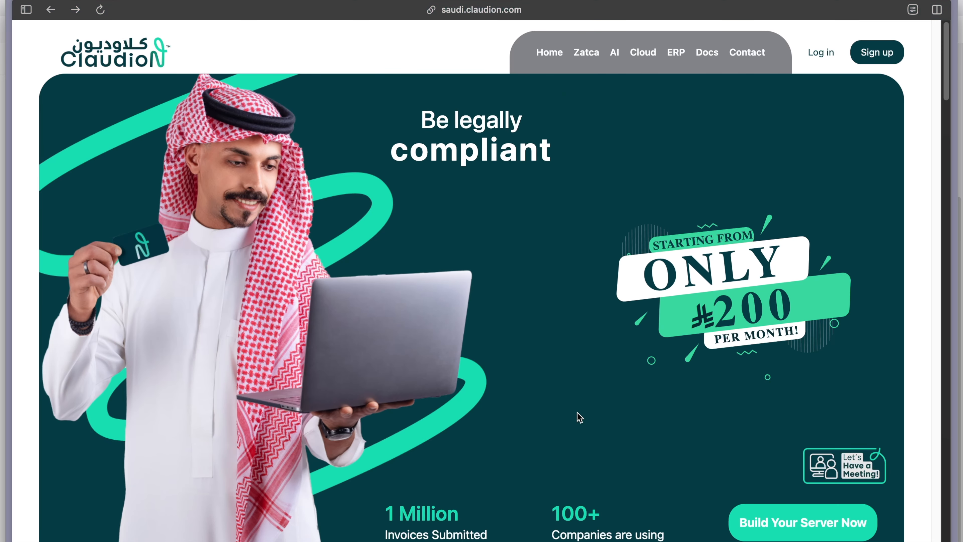
# Step: Open the Claudion team meeting booking calendar from the home page, and return to the contact notes on the Excalidraw canvas
pyautogui.click(871, 475)
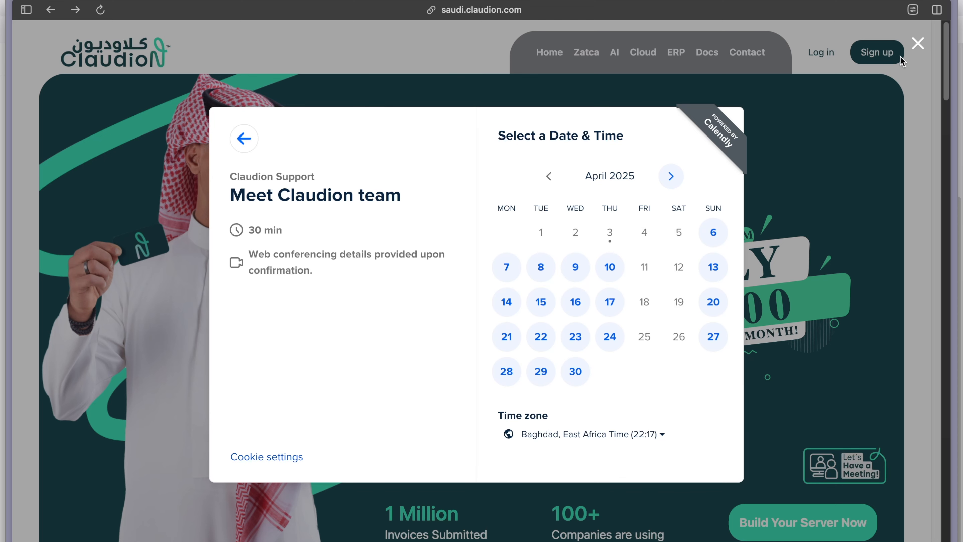
pyautogui.hotkey('ctrl', 'Right')
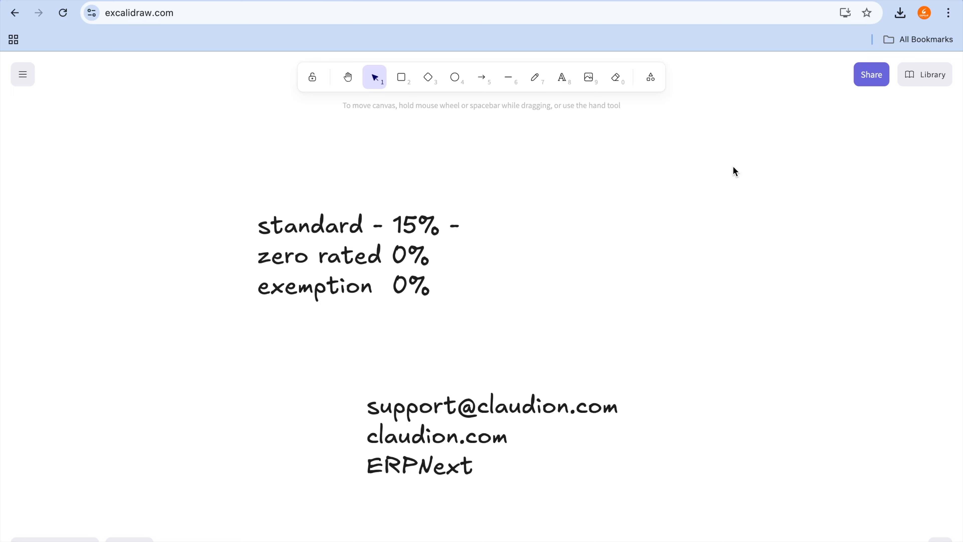
pyautogui.click(531, 356)
pyautogui.moveTo(629, 416); pyautogui.dragTo(747, 410)
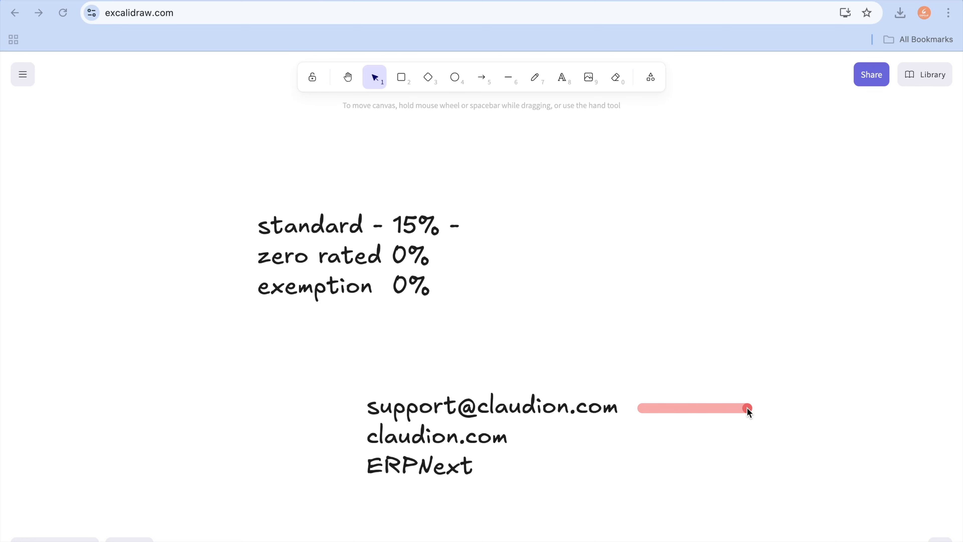
# Step: Stop the ongoing screen recording
pyautogui.moveTo(651, 1)
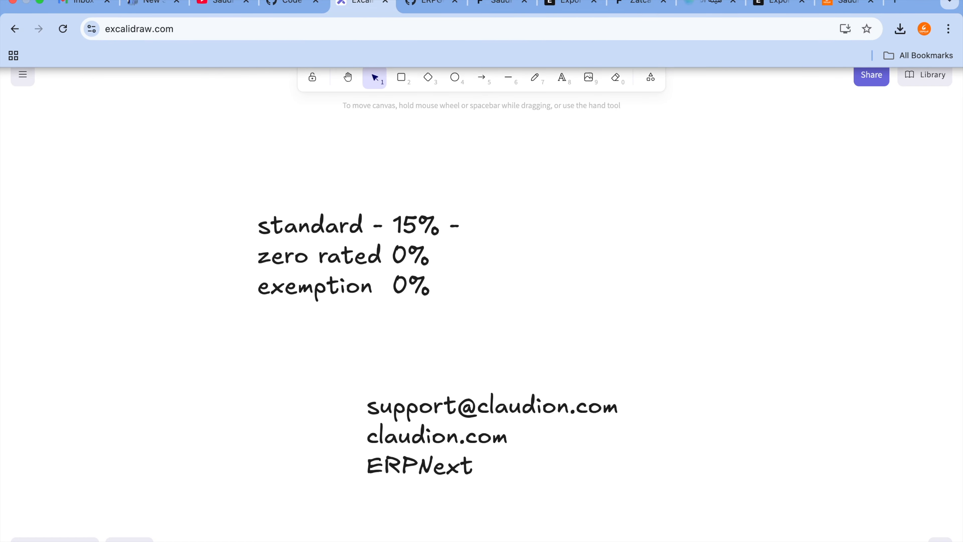
pyautogui.click(568, 1)
pyautogui.click(598, 75)
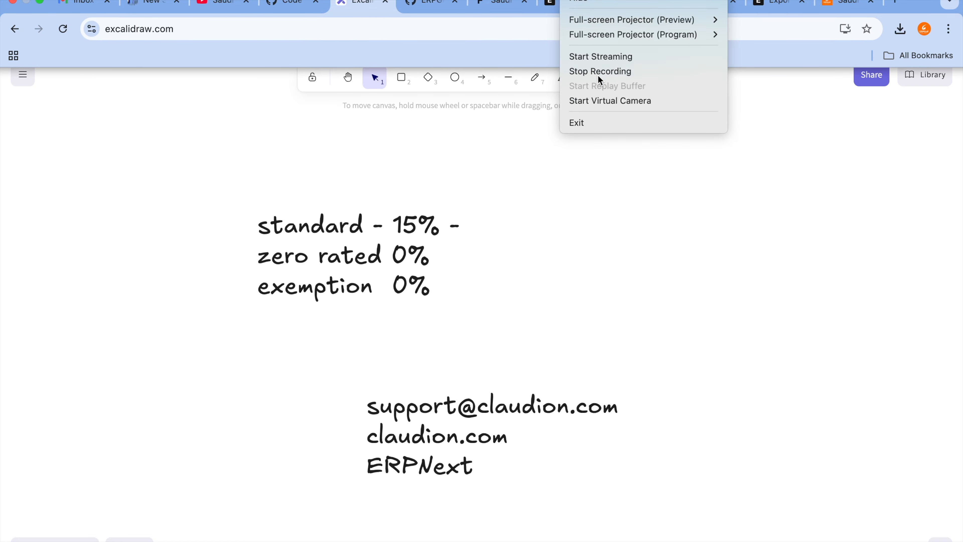